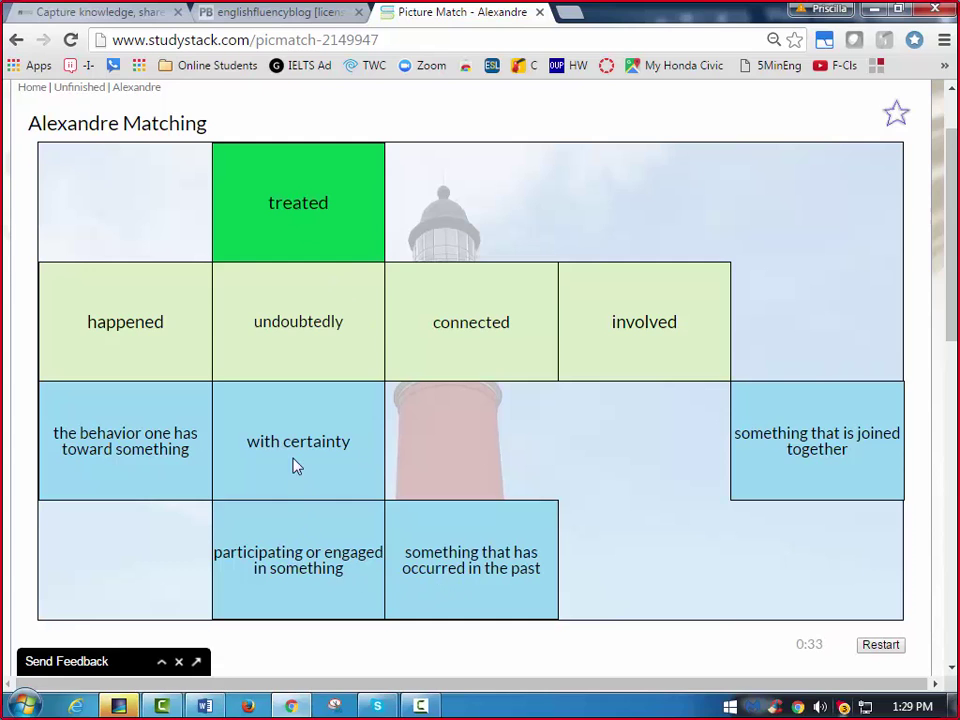
# Match "treated" with "the behavior one has toward something" and "connected" with "something that is joined together".
pyautogui.click(280, 568)
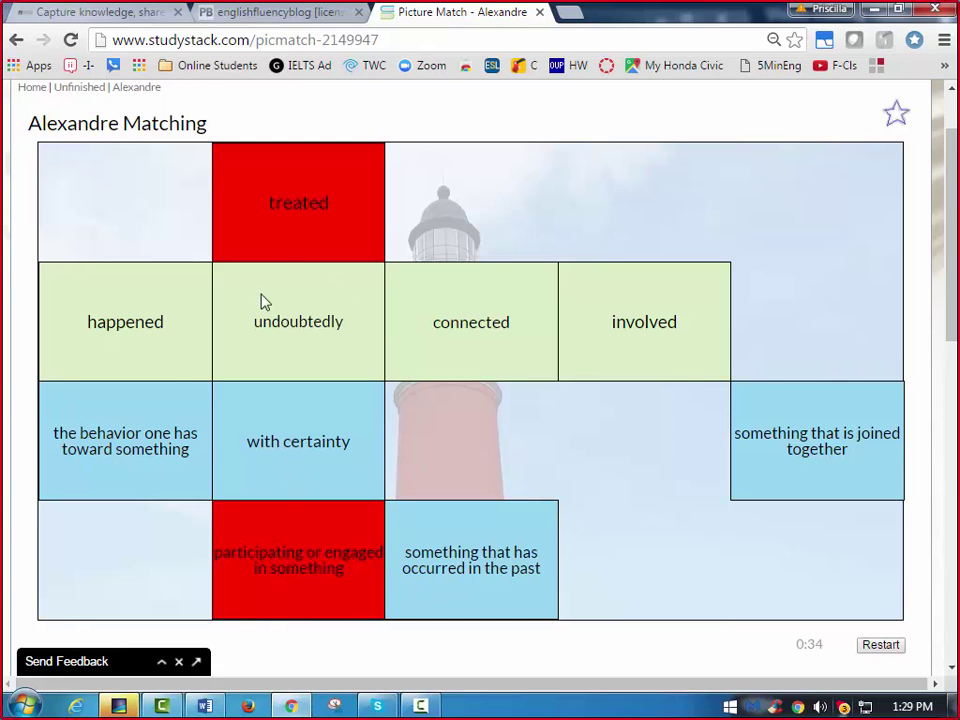
pyautogui.click(285, 228)
pyautogui.click(108, 455)
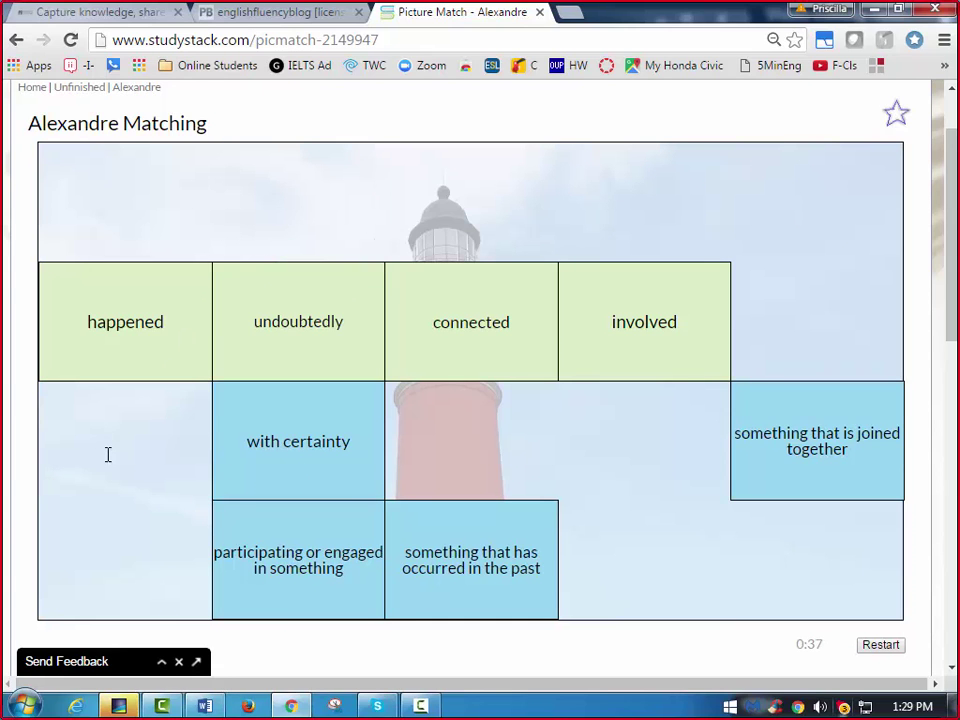
pyautogui.click(637, 319)
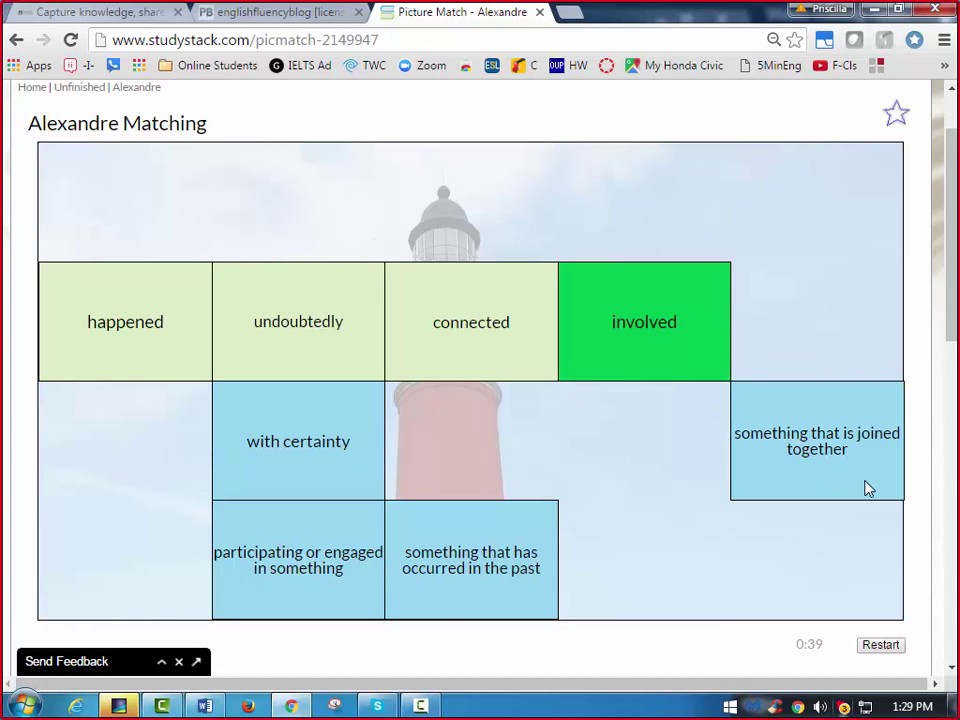
pyautogui.click(830, 459)
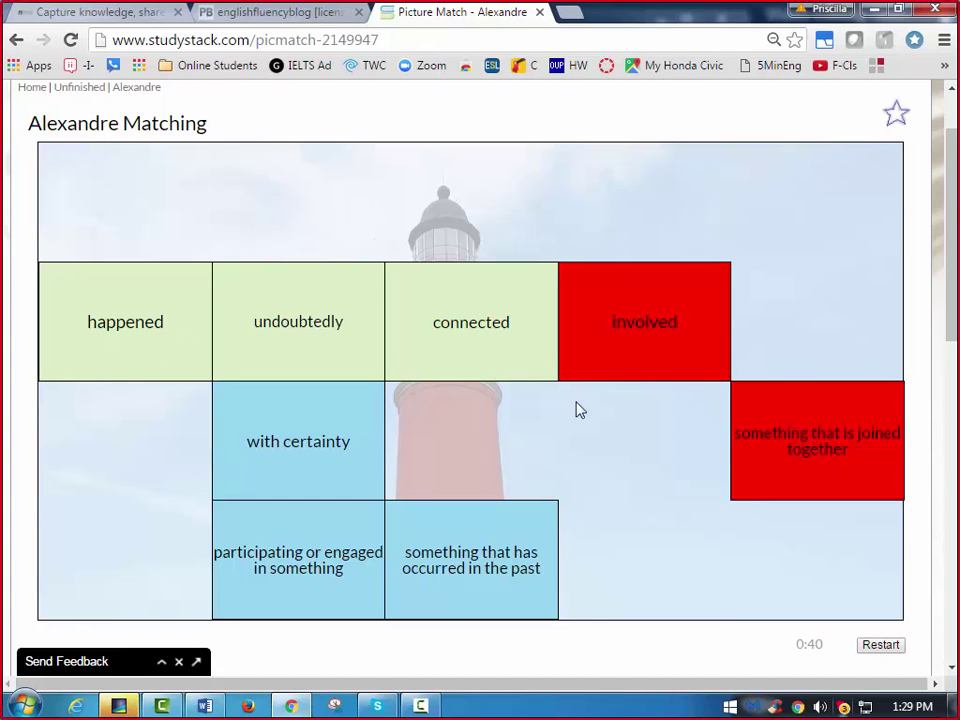
pyautogui.click(469, 321)
pyautogui.click(833, 450)
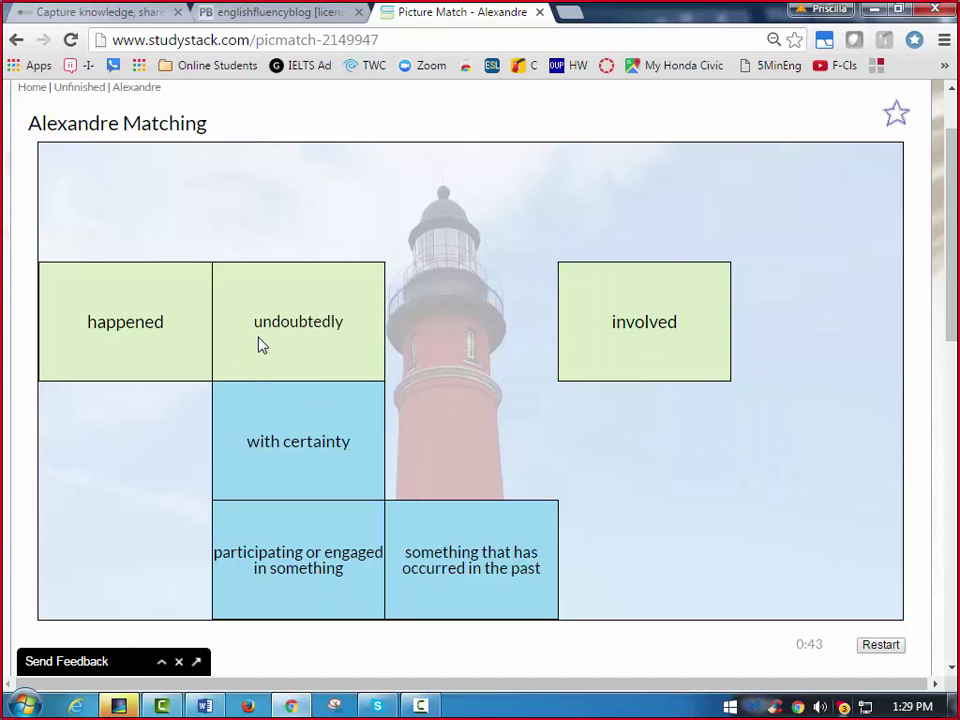
# Match "undoubtedly" with "with certainty", "happened" with "something that has occurred in the past", and "involved" with "participating or engaged in something".
pyautogui.click(258, 344)
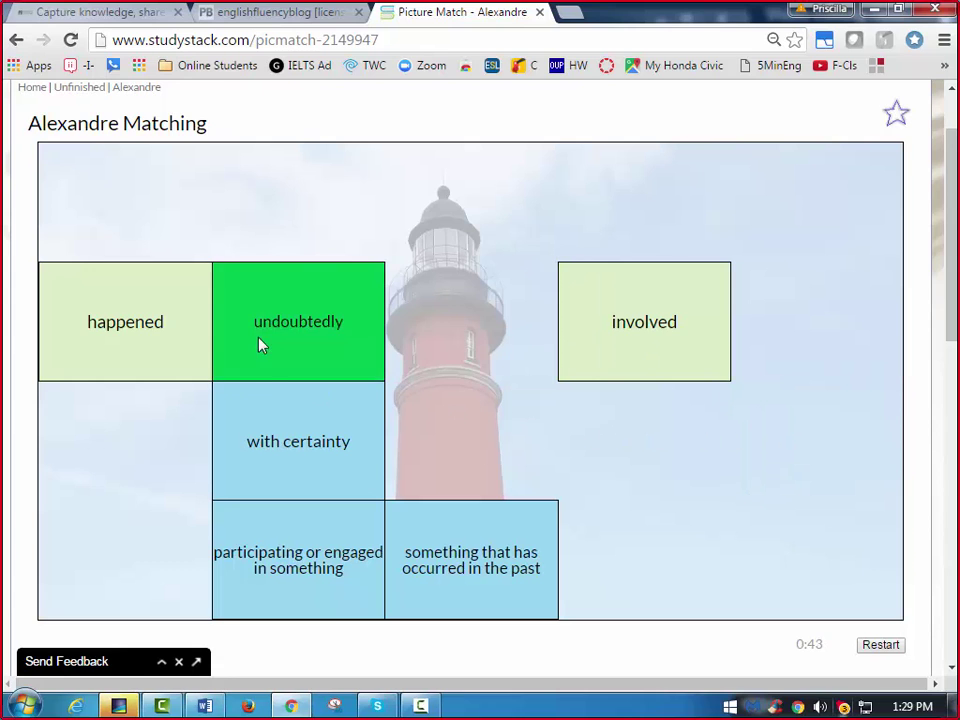
pyautogui.click(303, 459)
pyautogui.click(118, 325)
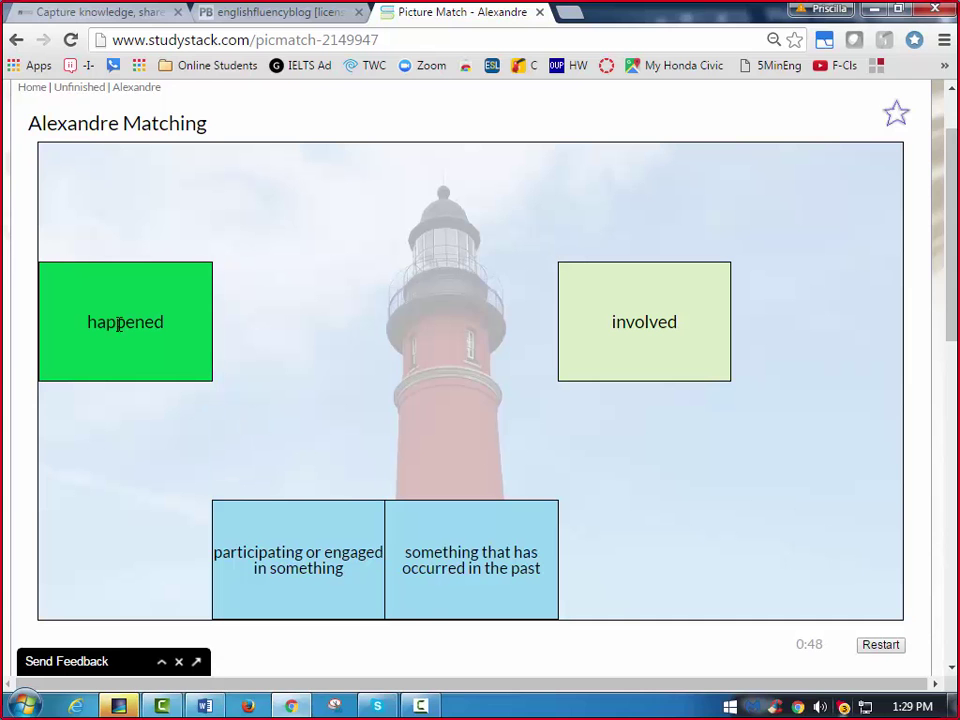
pyautogui.click(486, 572)
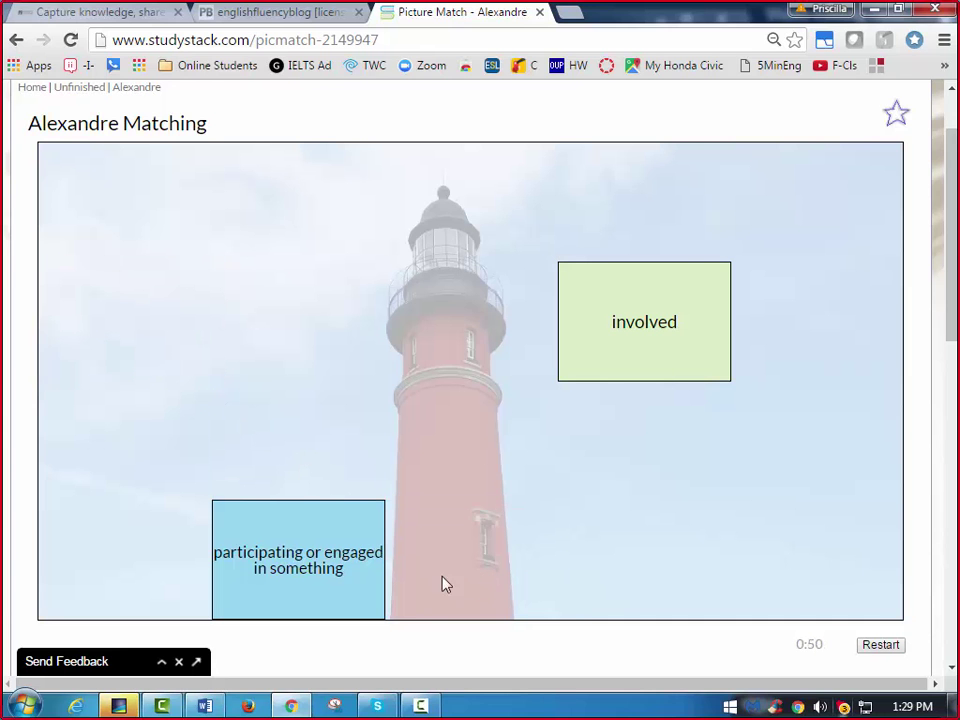
pyautogui.click(654, 349)
pyautogui.click(216, 581)
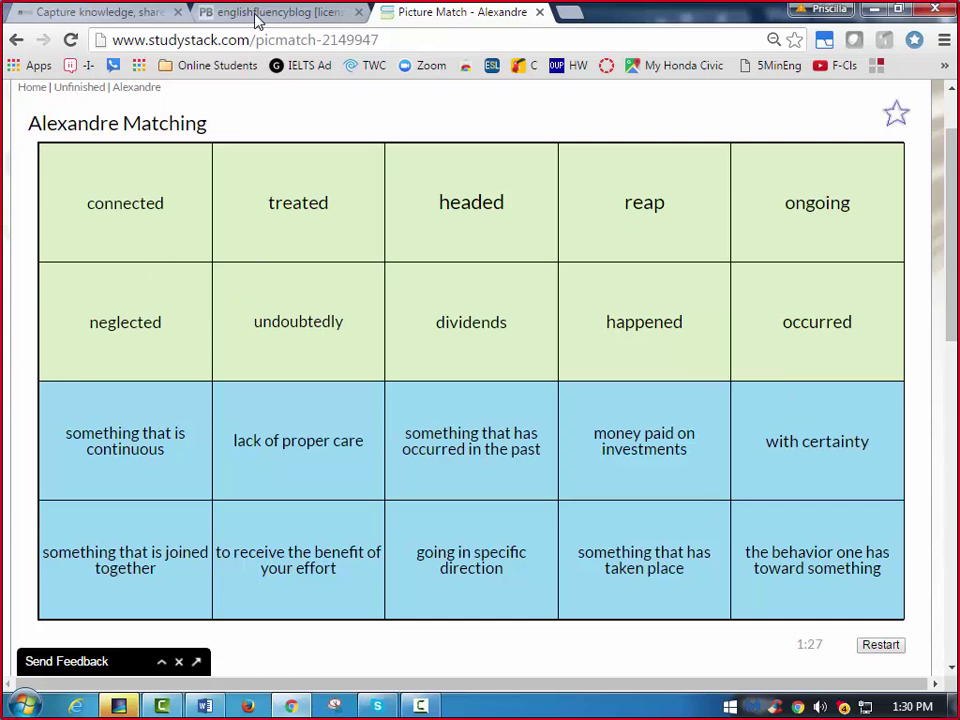
# Leave the matching game, view the vocabulary stack's Quiz activity, and return to its flashcards page.
pyautogui.click(16, 40)
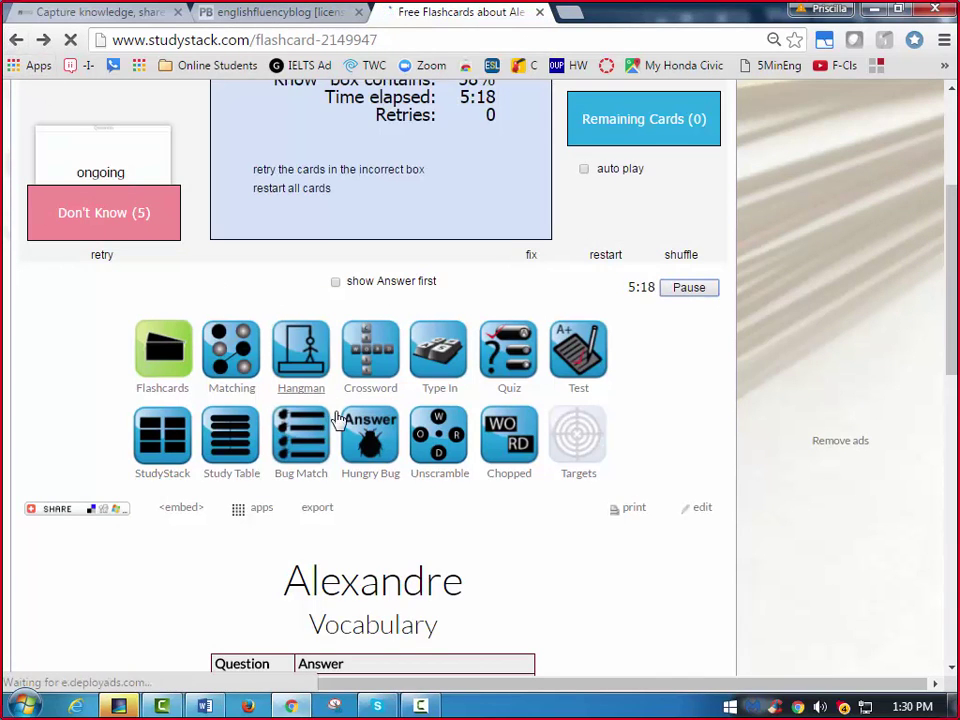
pyautogui.click(509, 350)
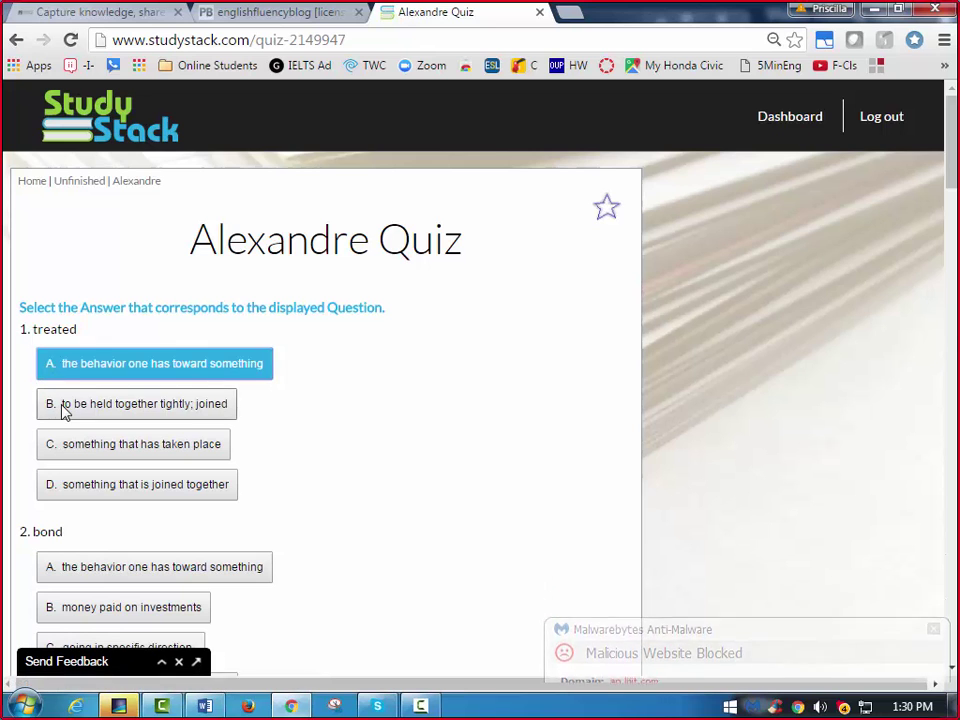
pyautogui.click(16, 40)
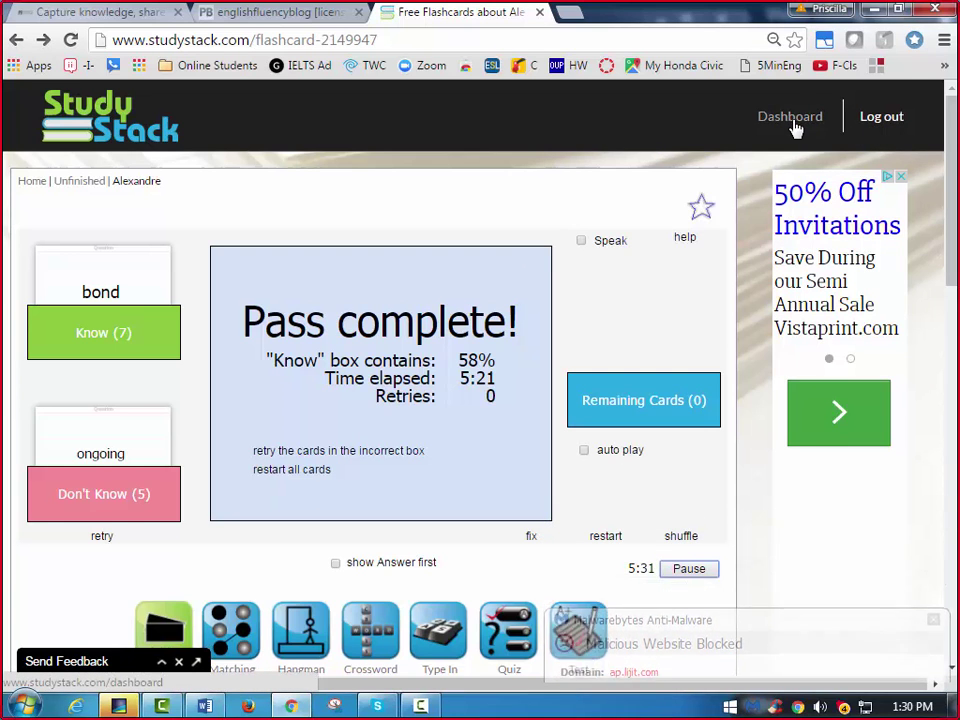
# Look over the stack's available study activities and its question and answer vocabulary table.
pyautogui.scroll(-7, 225, 450)
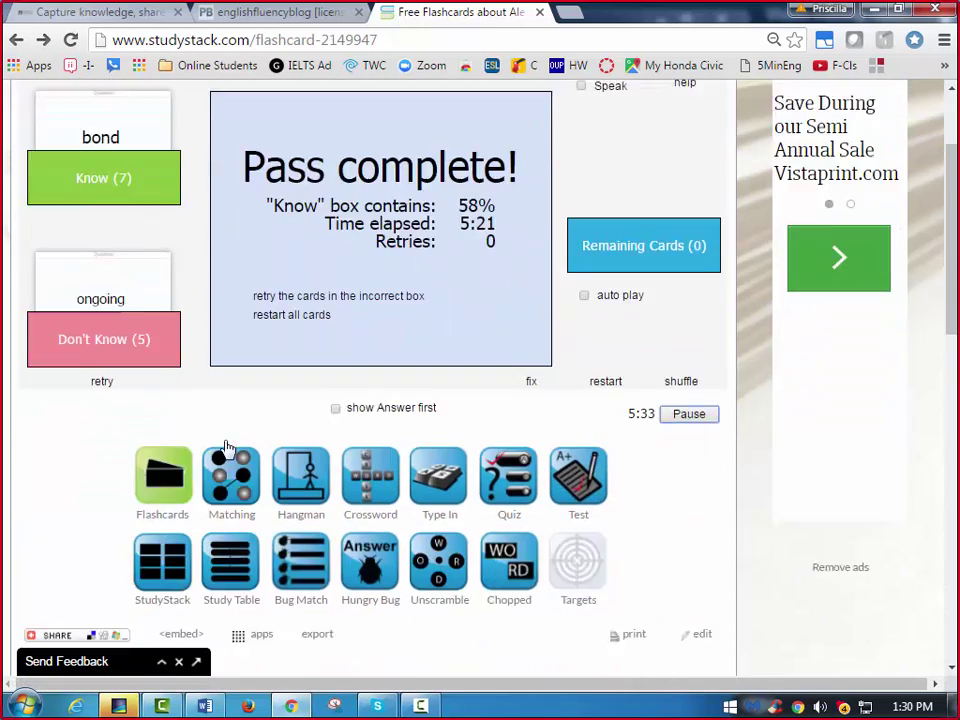
pyautogui.scroll(-1, 317, 490)
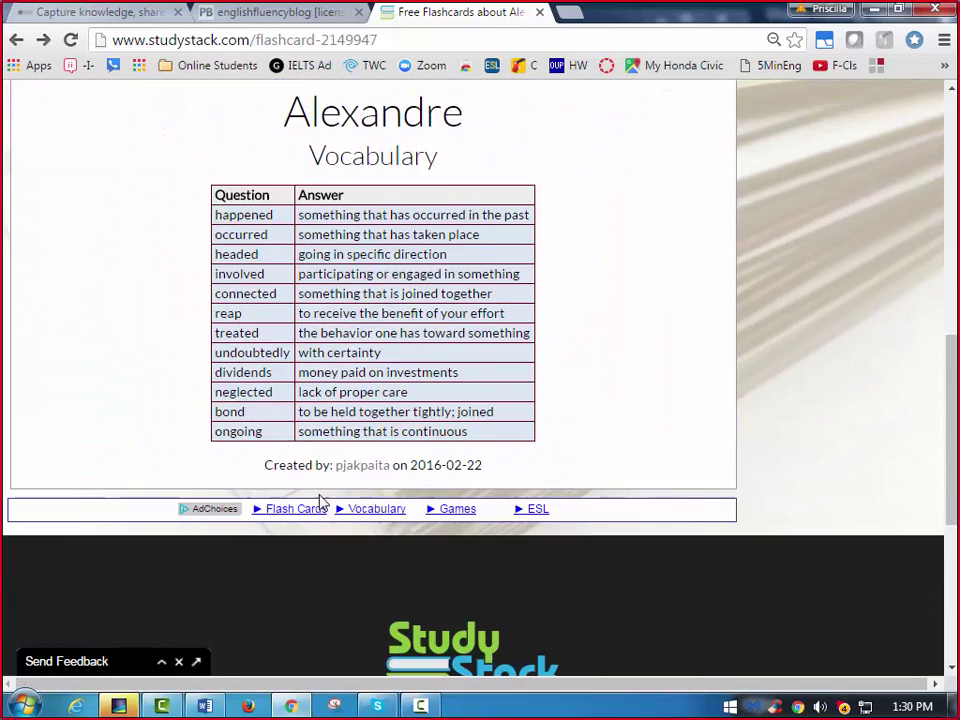
pyautogui.scroll(4, 411, 517)
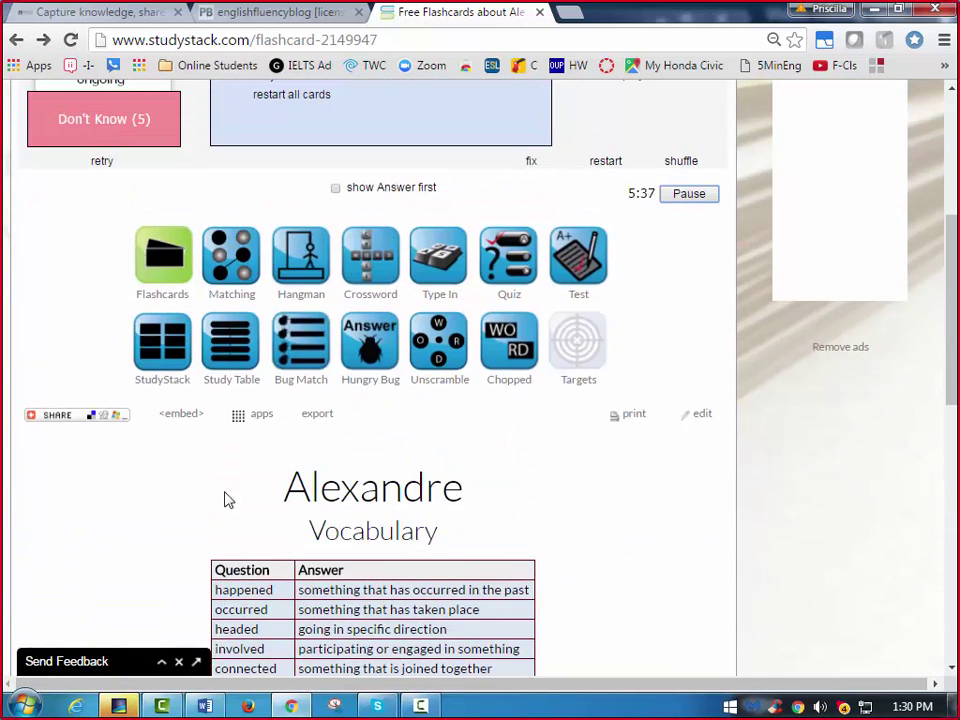
pyautogui.scroll(5, 296, 466)
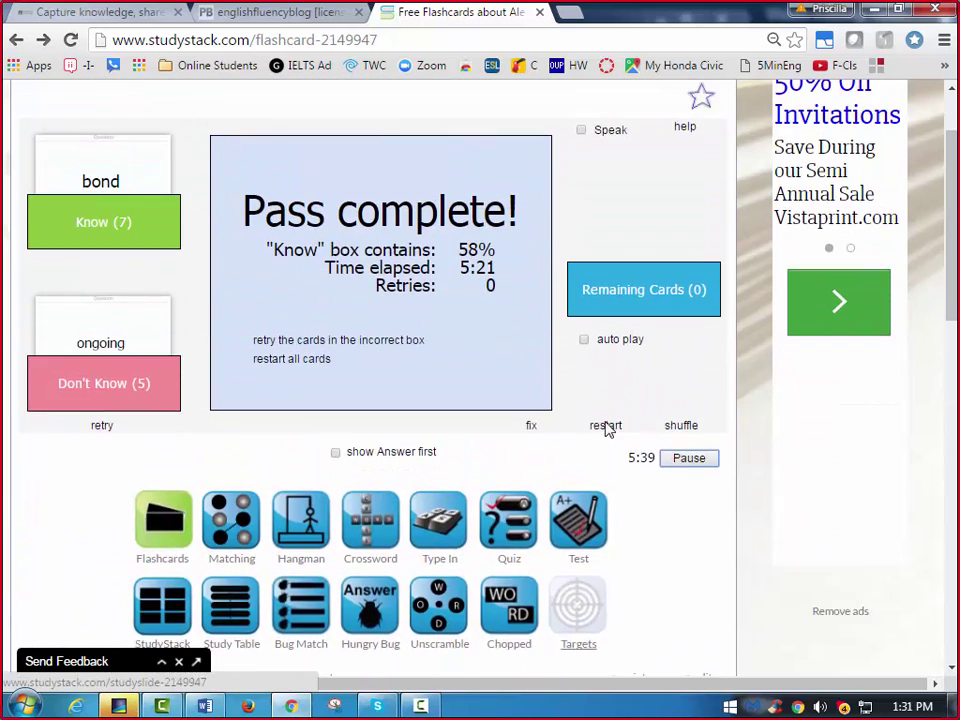
pyautogui.scroll(-2, 655, 490)
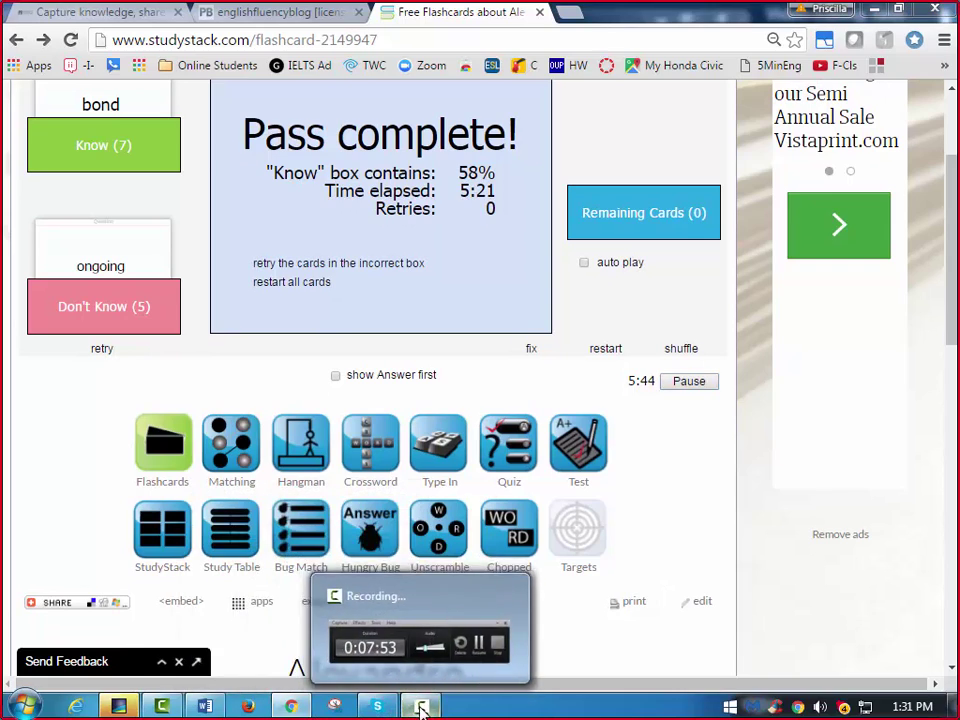
pyautogui.click(420, 706)
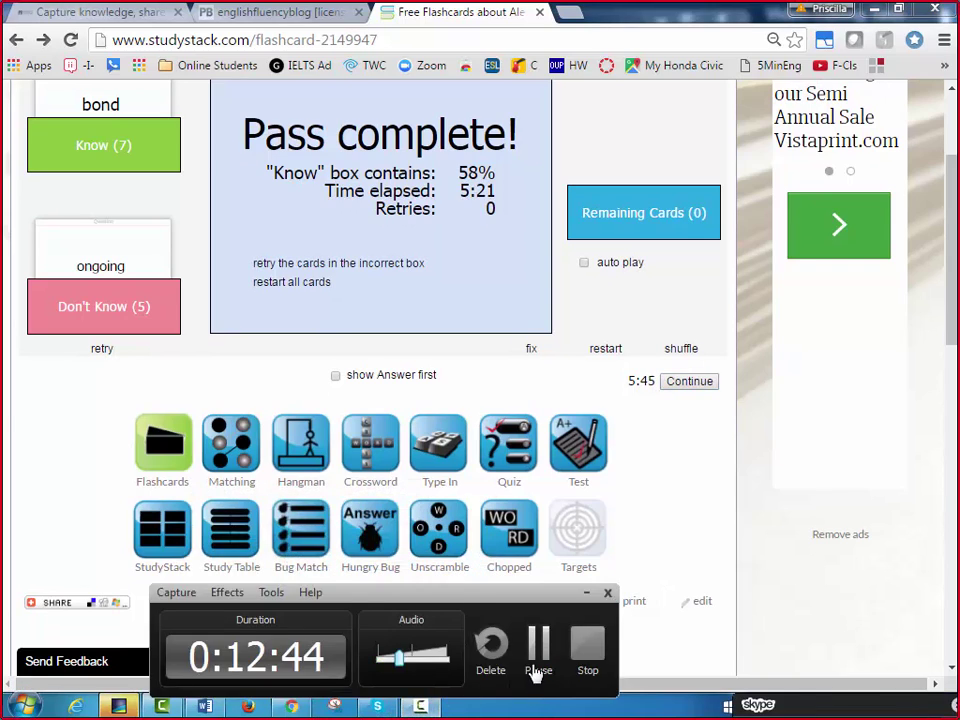
pyautogui.click(535, 680)
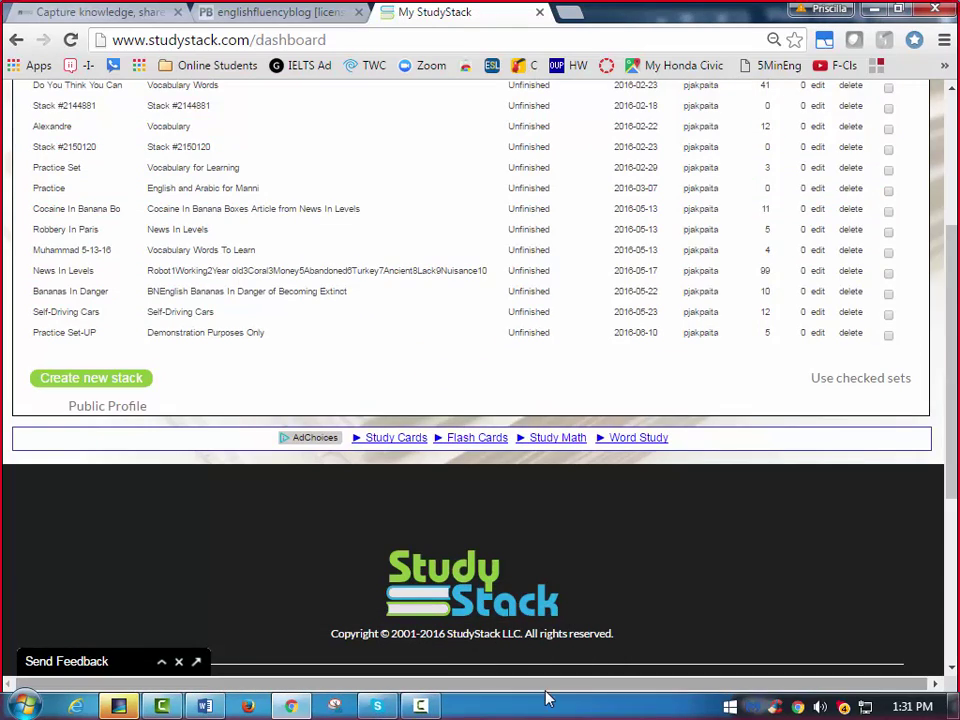
# Create a new stack from the dashboard's stack list and name it "English Fluency Stac".
pyautogui.scroll(3, 310, 428)
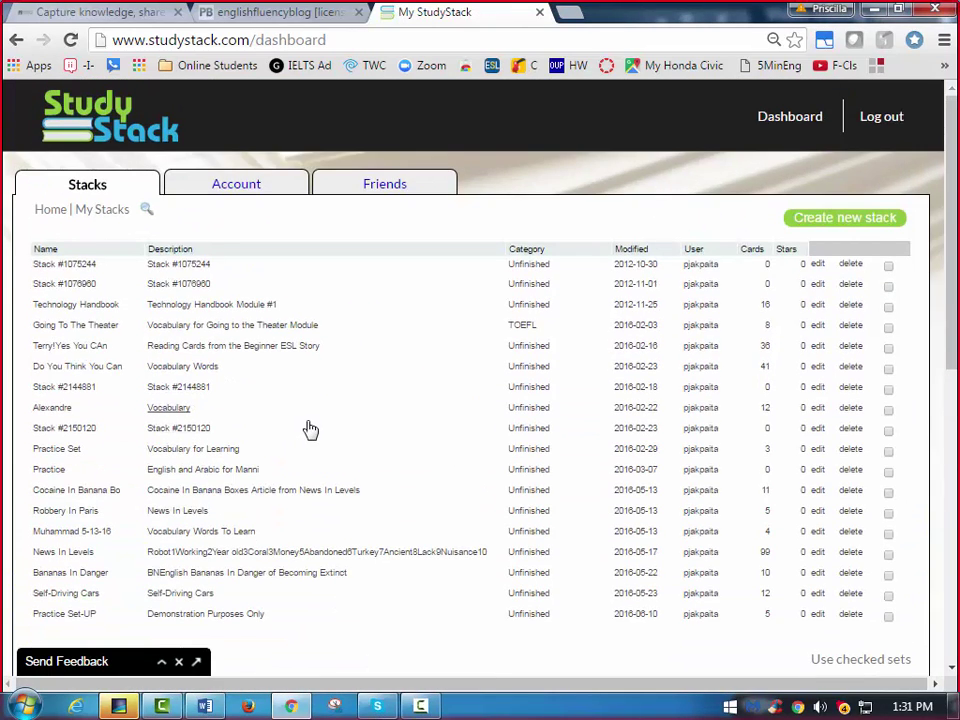
pyautogui.scroll(-1, 310, 428)
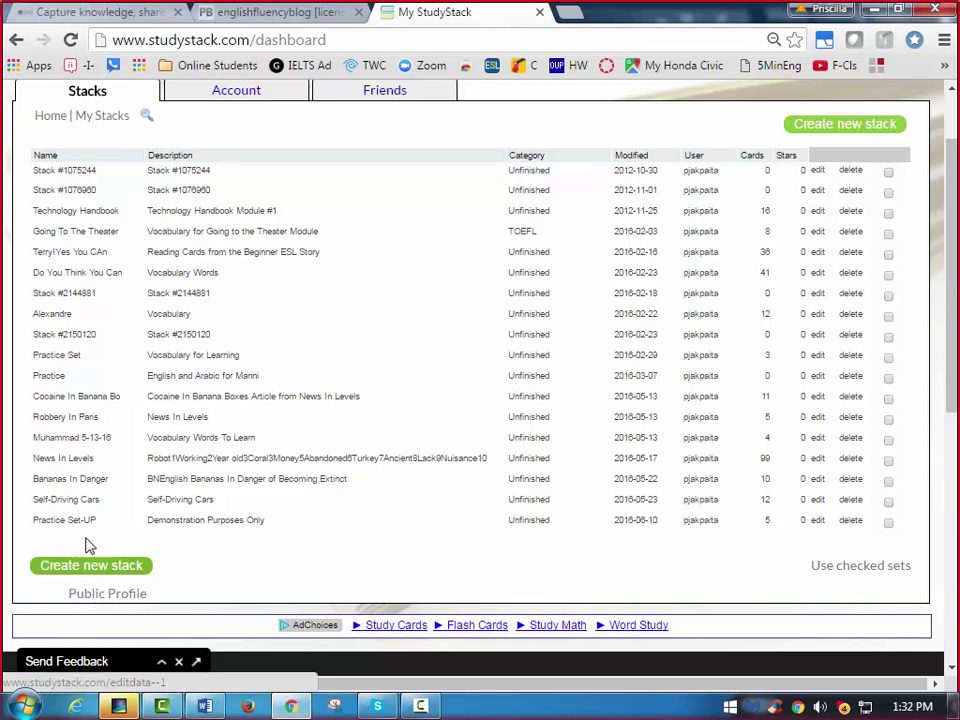
pyautogui.scroll(1, 200, 310)
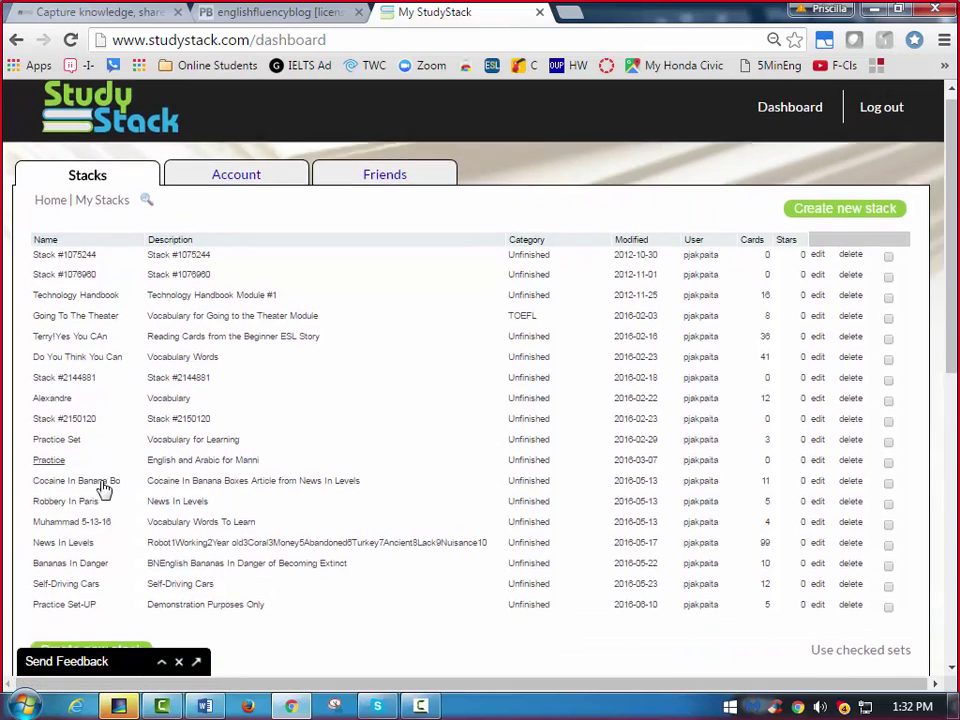
pyautogui.scroll(-2, 90, 510)
pyautogui.click(63, 481)
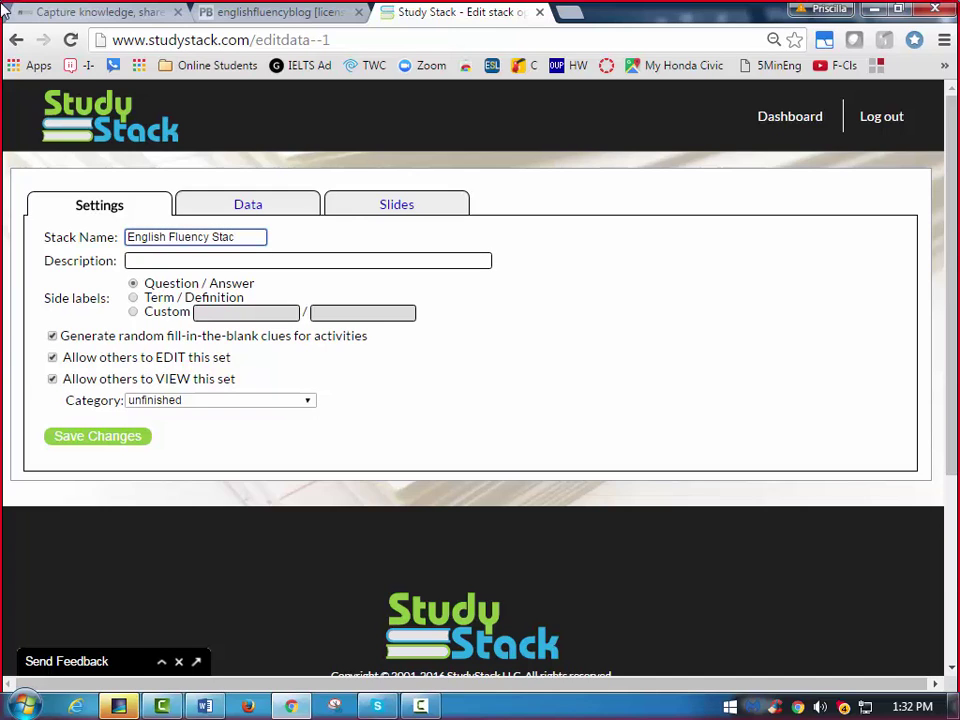
# Describe the new stack as "Creation of Study Words", set its side labels to Term / Definition, and save the settings.
pyautogui.click(170, 258)
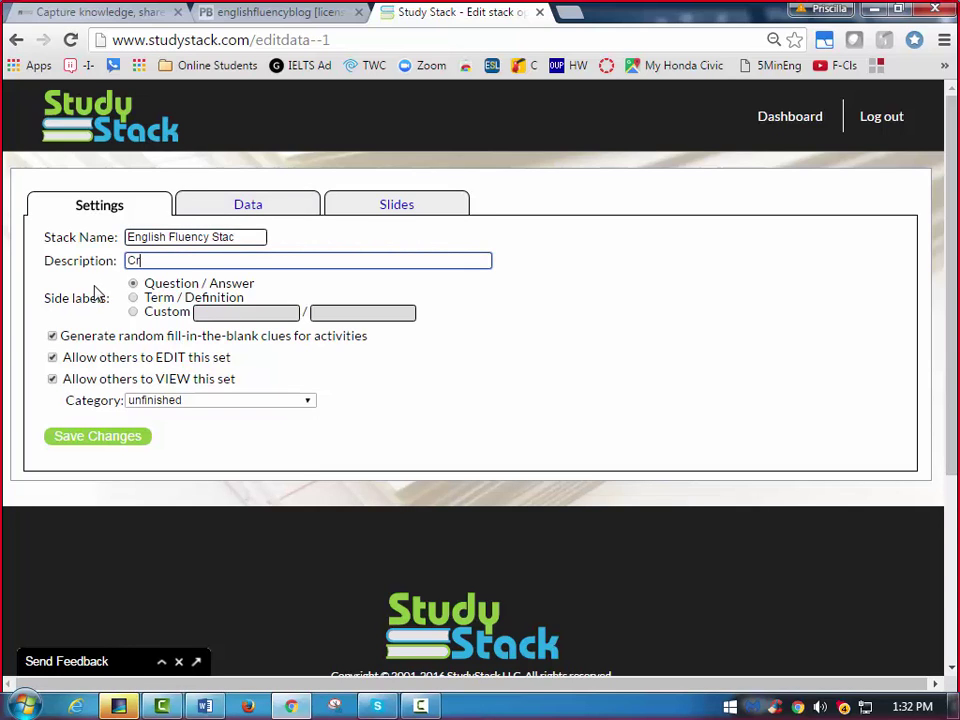
pyautogui.write('Creationg')
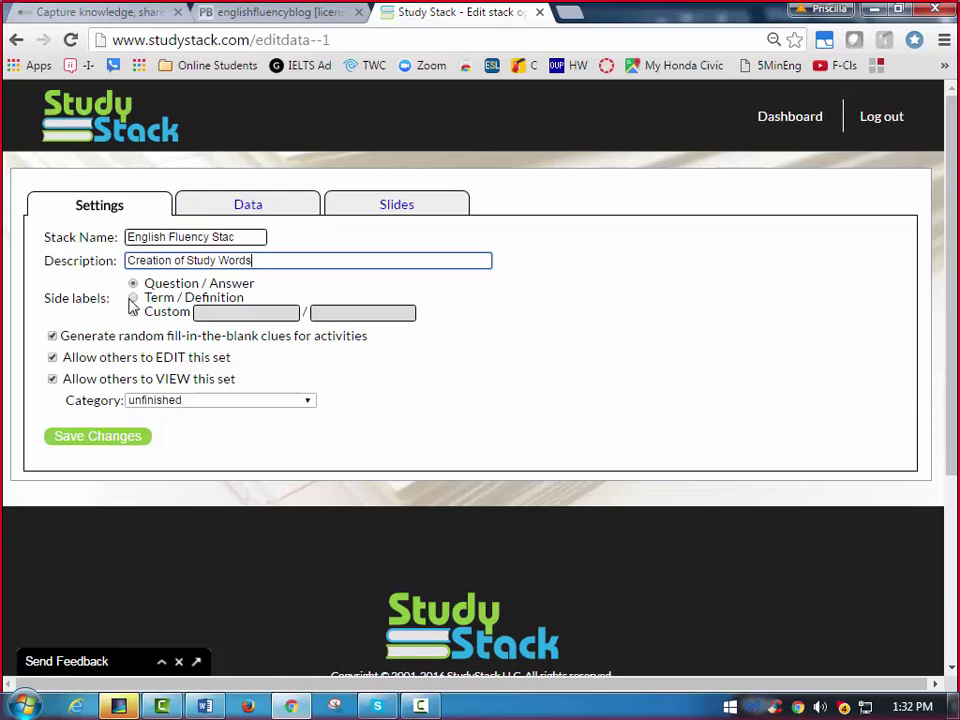
pyautogui.click(133, 299)
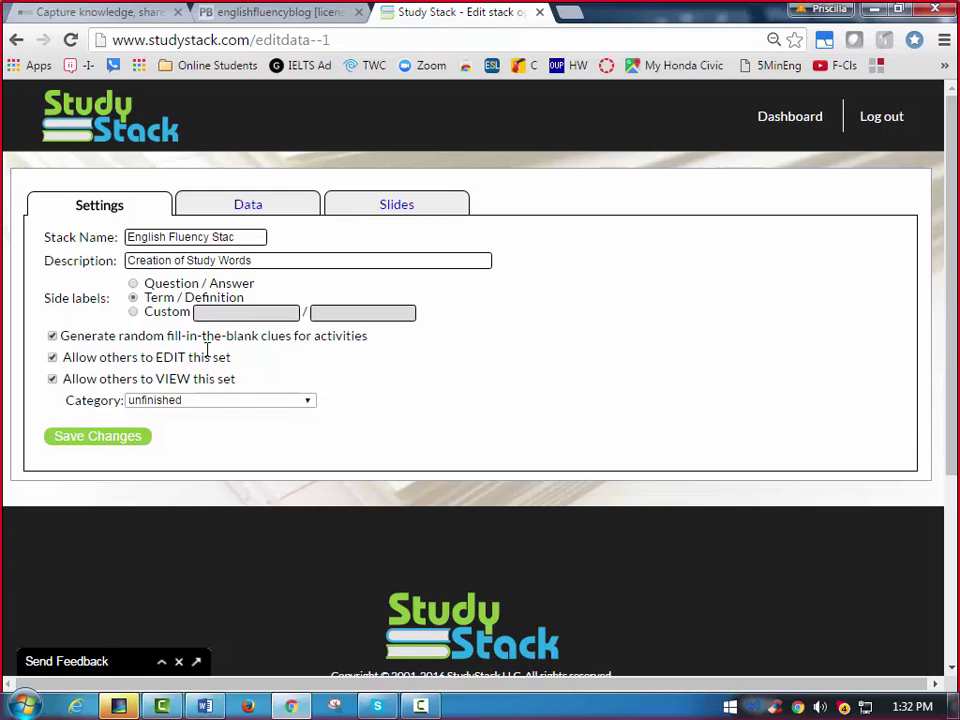
pyautogui.click(75, 441)
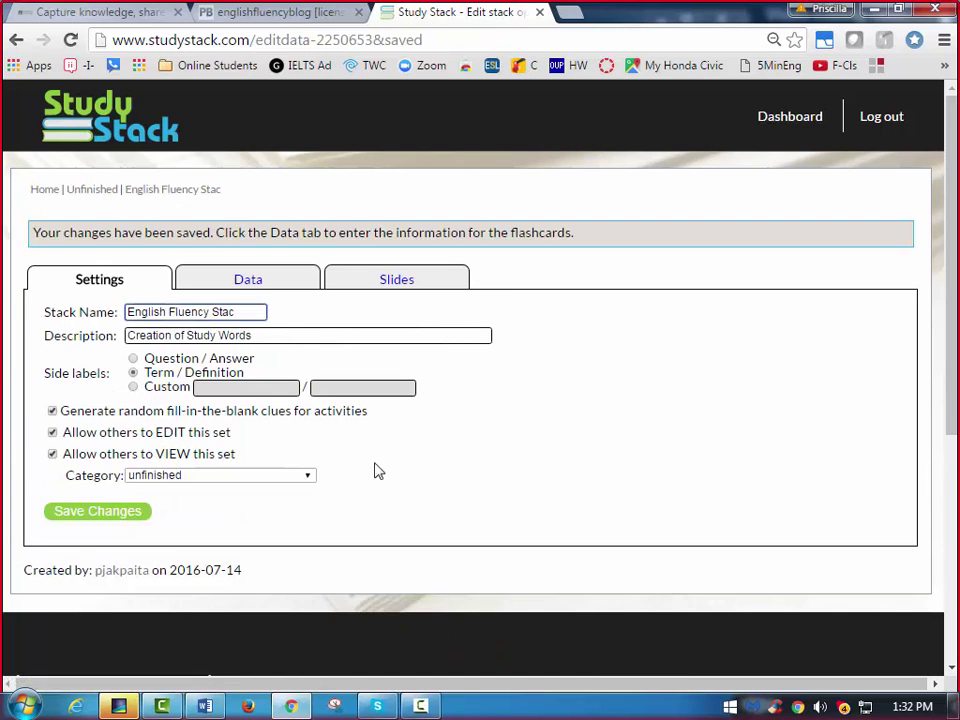
# Open the new stack's data entry table for terms and definitions.
pyautogui.scroll(-1, 430, 457)
pyautogui.scroll(-1, 426, 458)
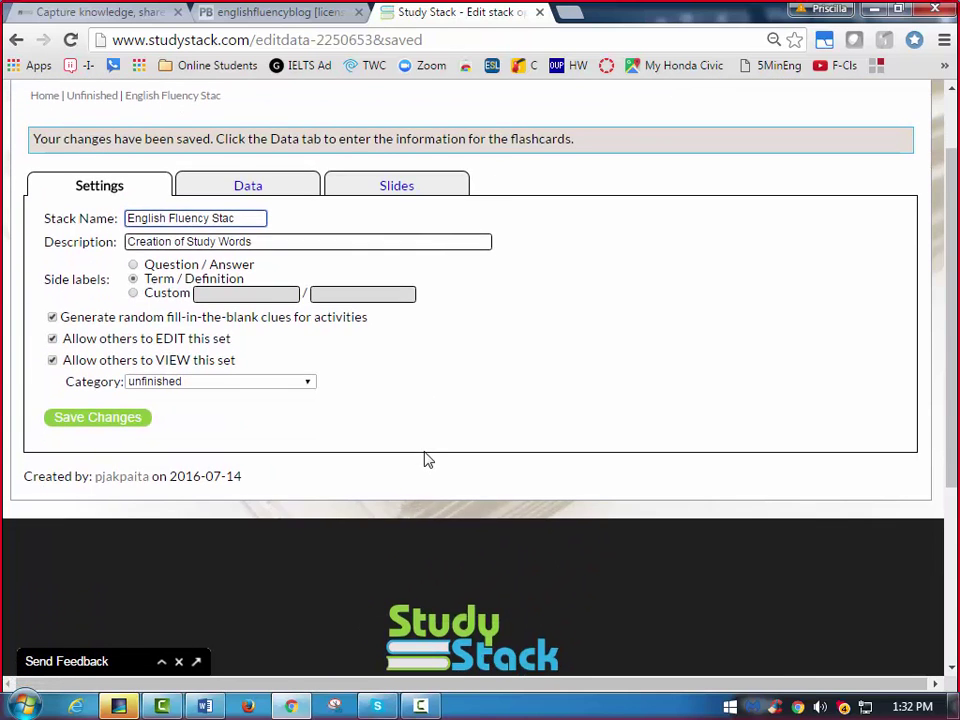
pyautogui.scroll(2, 426, 458)
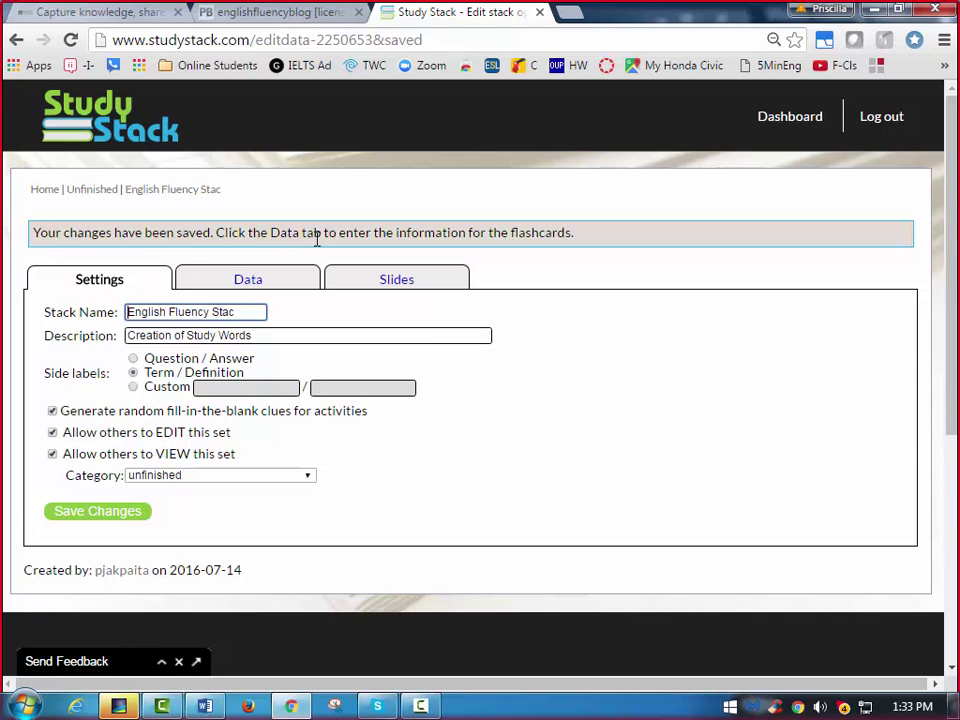
pyautogui.click(250, 282)
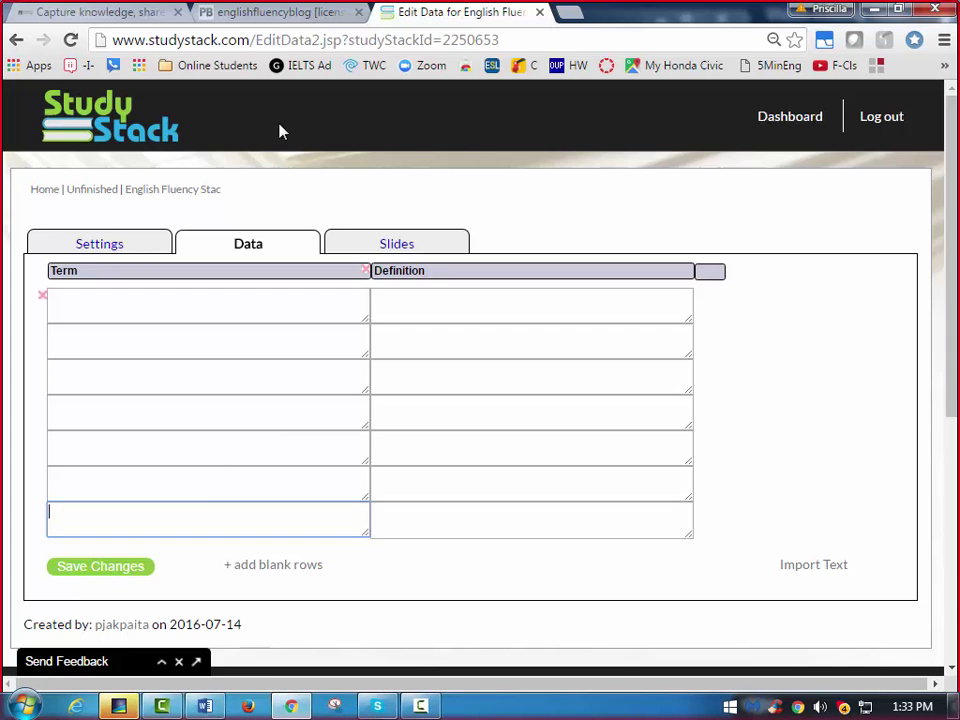
# Switch to the open Document1 in Word.
pyautogui.click(205, 707)
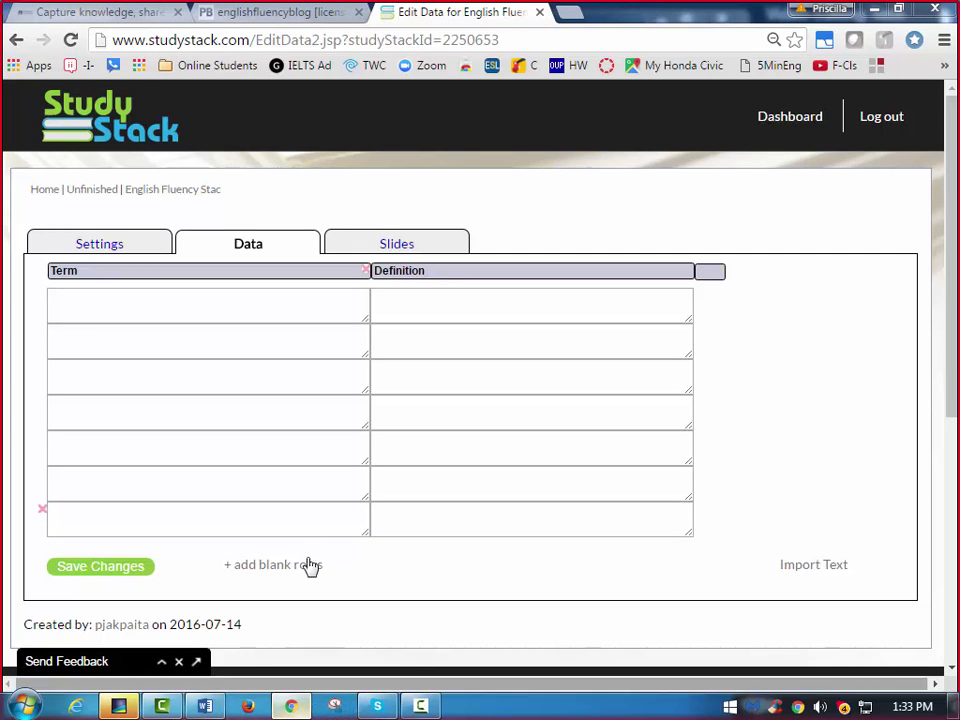
pyautogui.click(440, 707)
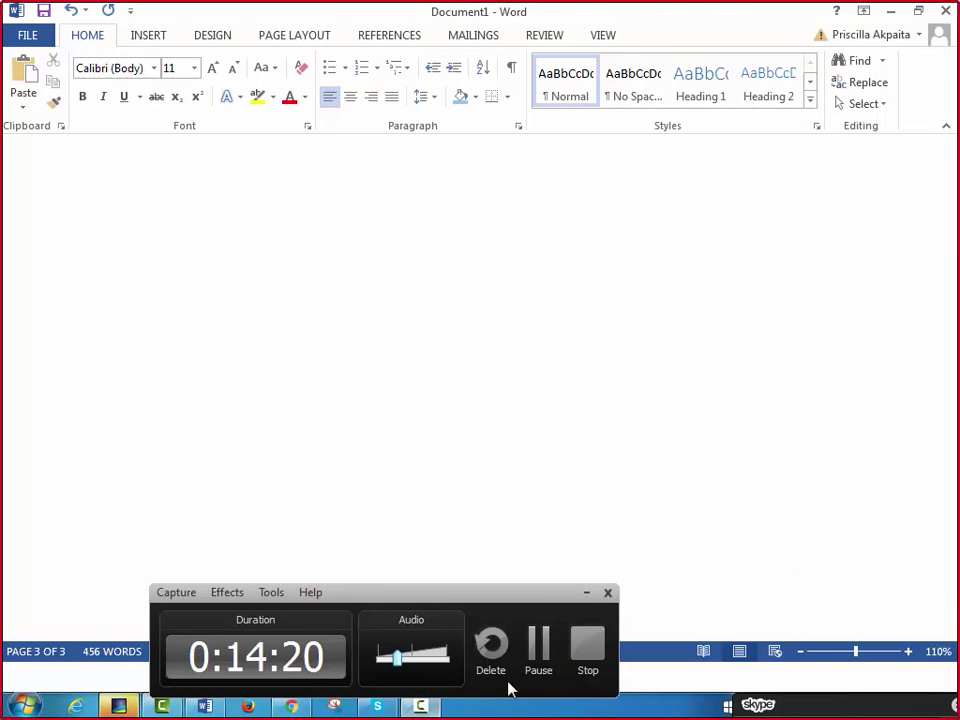
pyautogui.click(536, 658)
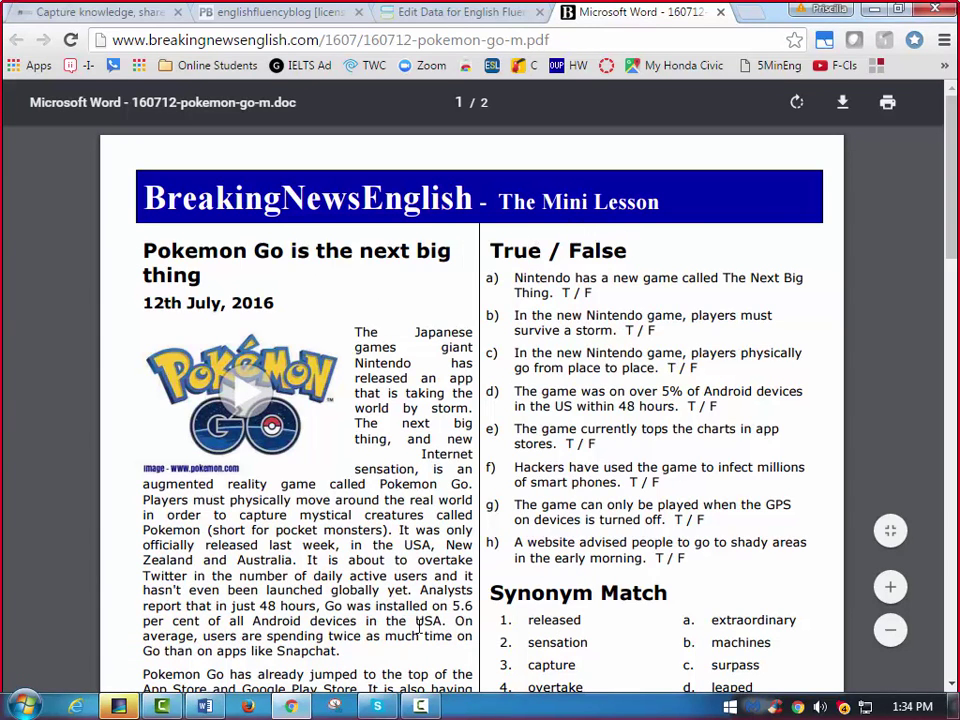
# Examine the Pokemon Go mini lesson PDF, covering the article and the Synonym Match exercise.
pyautogui.click(425, 707)
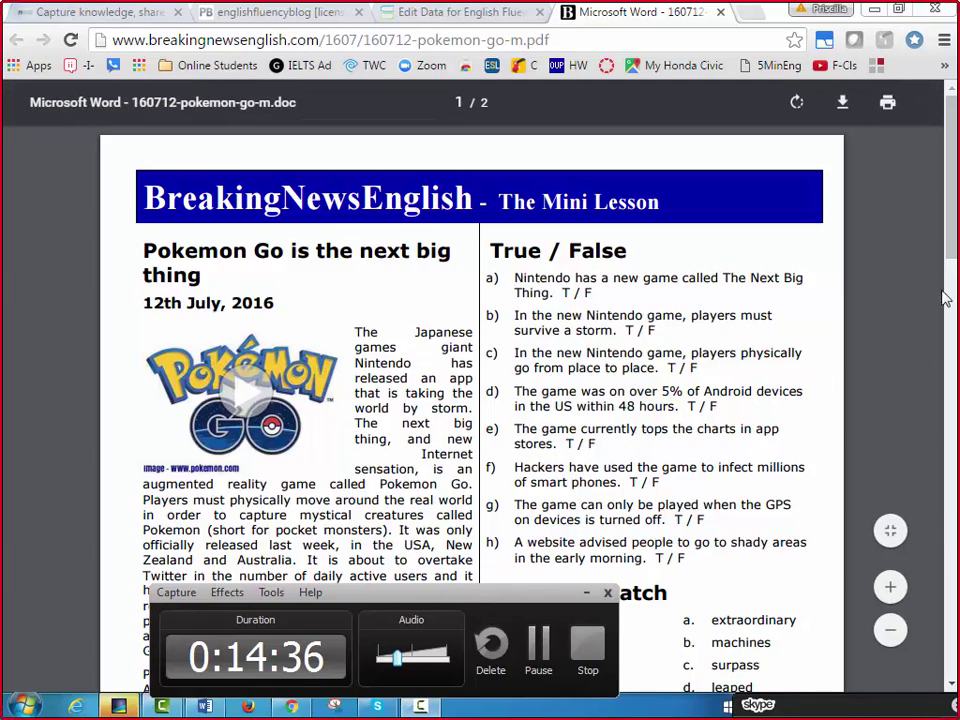
pyautogui.moveTo(951, 231); pyautogui.dragTo(953, 347)
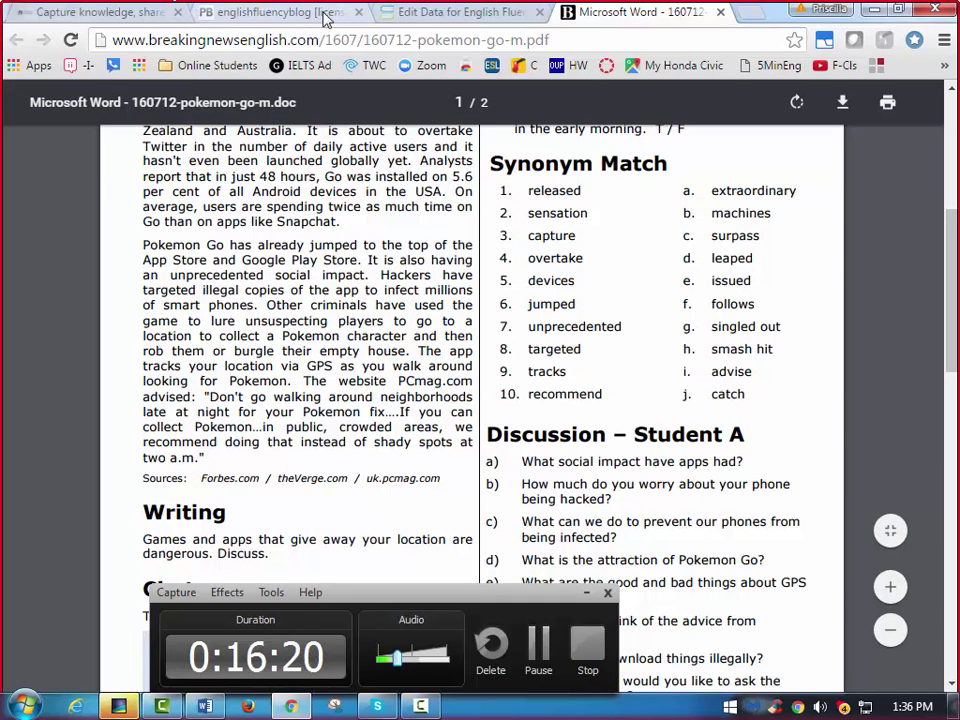
# Return to the stack's data table and enter "released" as the first term with "issue" as its definition.
pyautogui.click(443, 15)
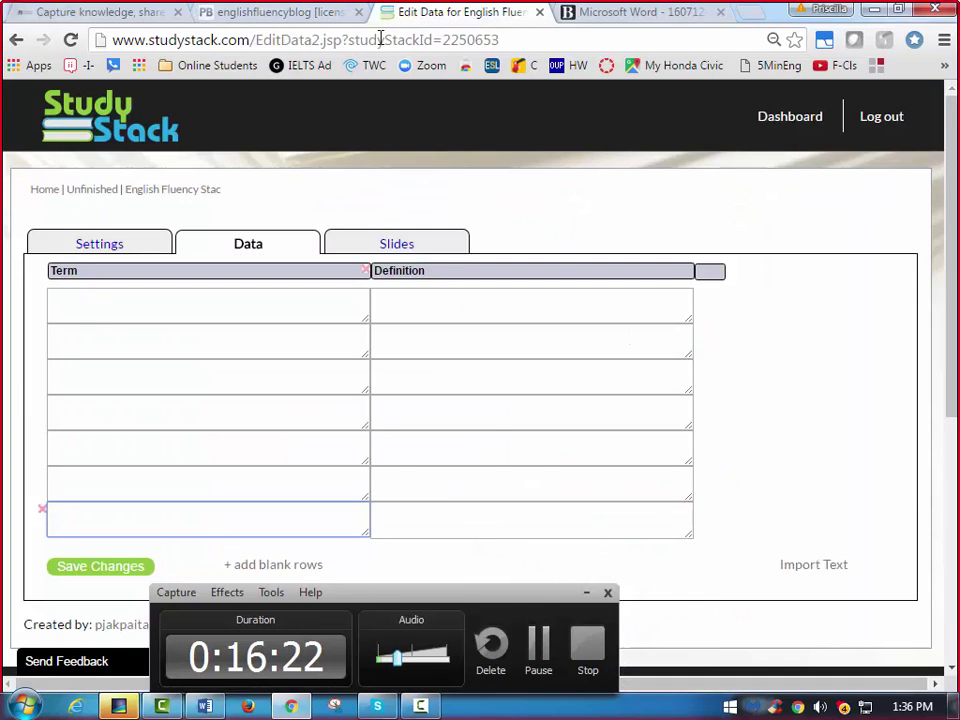
pyautogui.click(77, 314)
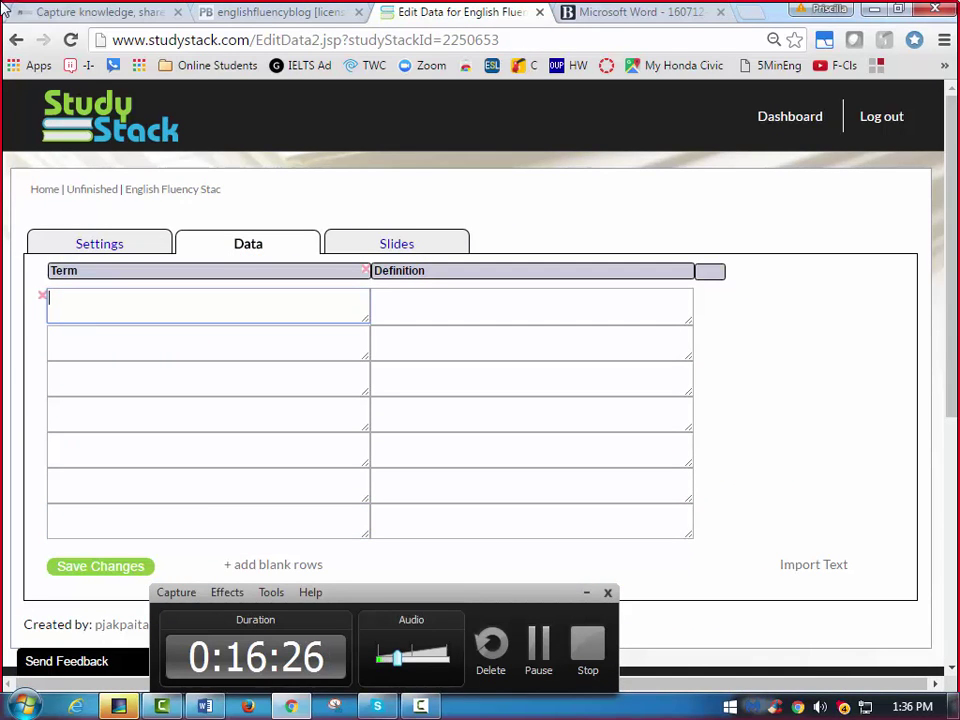
pyautogui.write('leased')
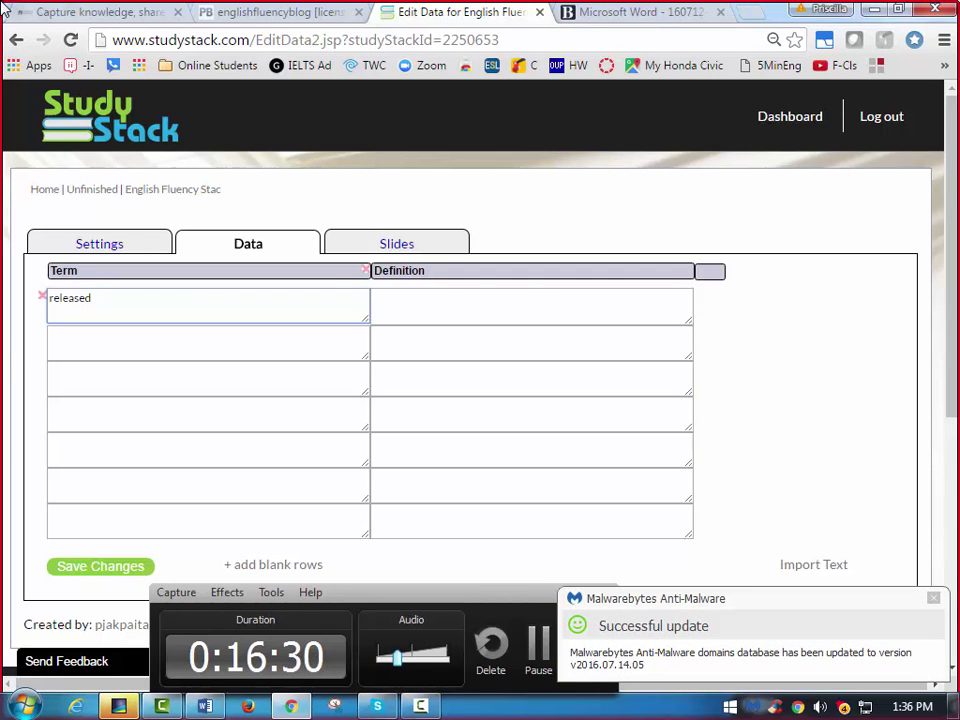
pyautogui.click(386, 310)
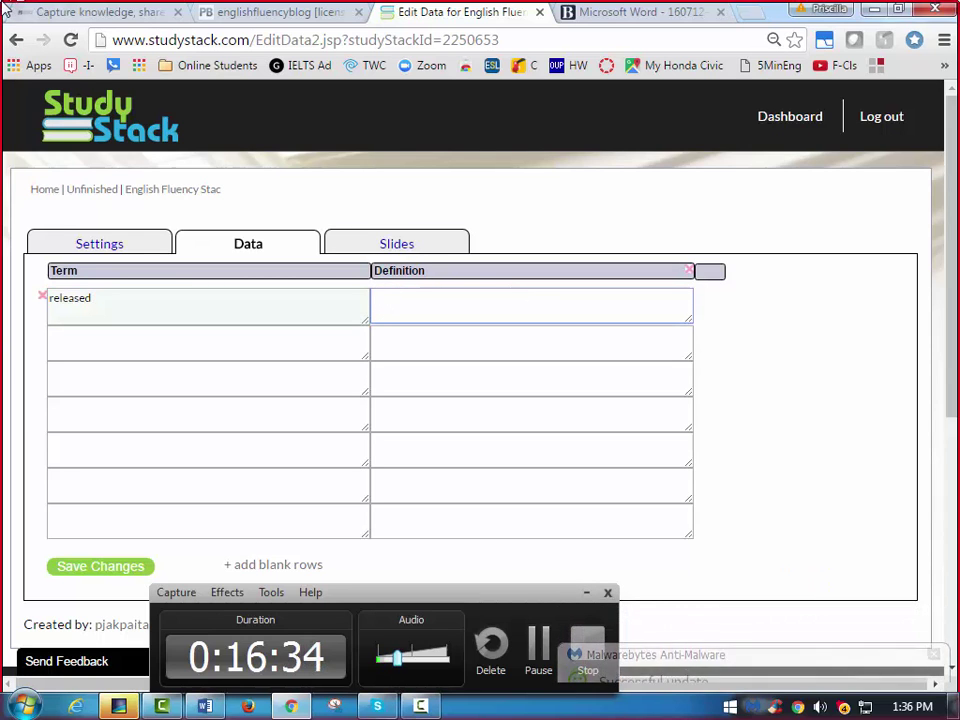
pyautogui.write('isu')
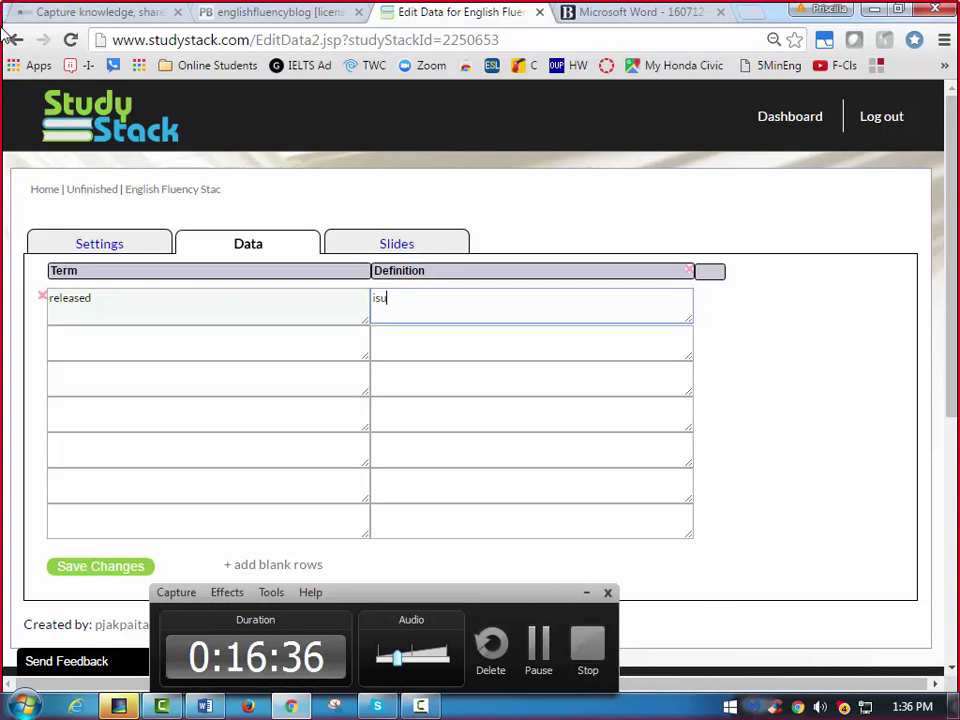
pyautogui.write('e')
pyautogui.press('BackSpace')
pyautogui.press('BackSpace')
pyautogui.write('sue (')
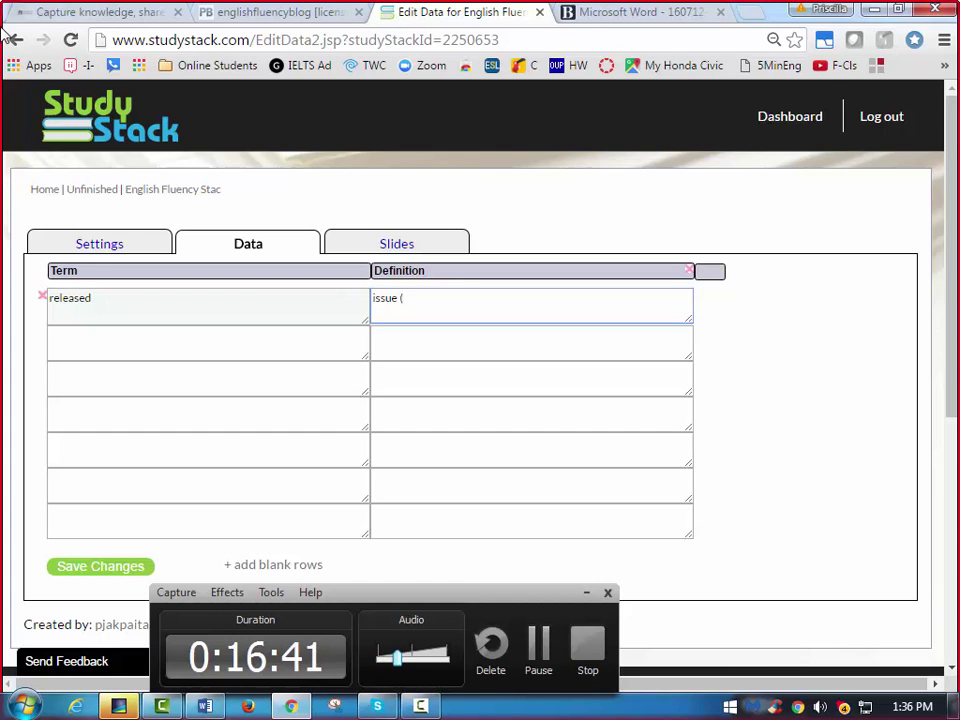
# Add the example "(The government released information regarding taxes last week)" to the definition of "released".
pyautogui.press('BackSpace')
pyautogui.write('The govern')
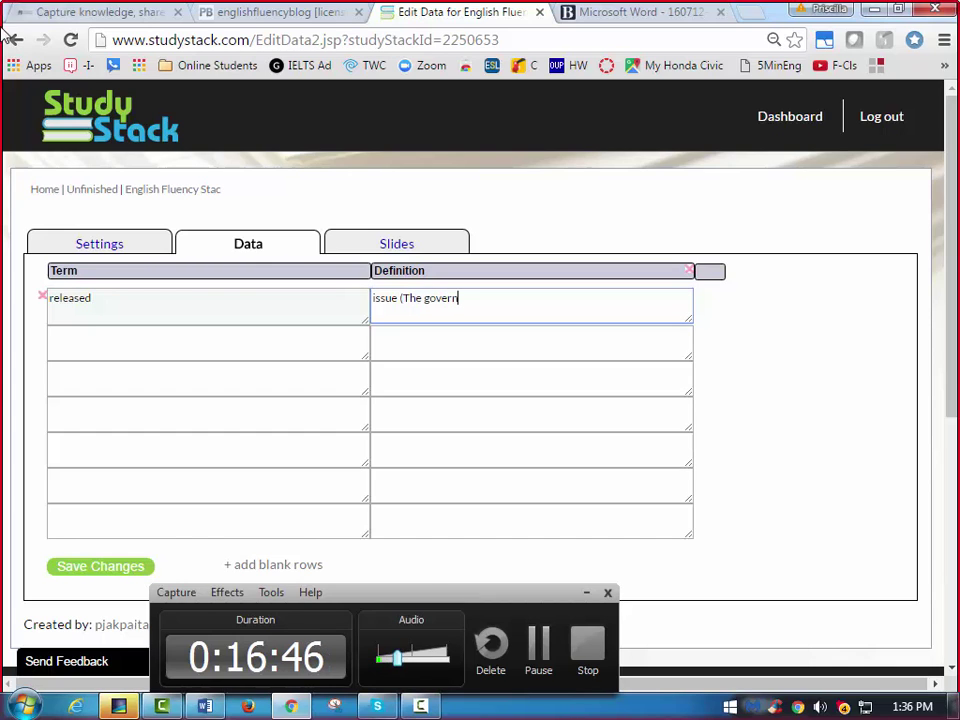
pyautogui.write('ment release')
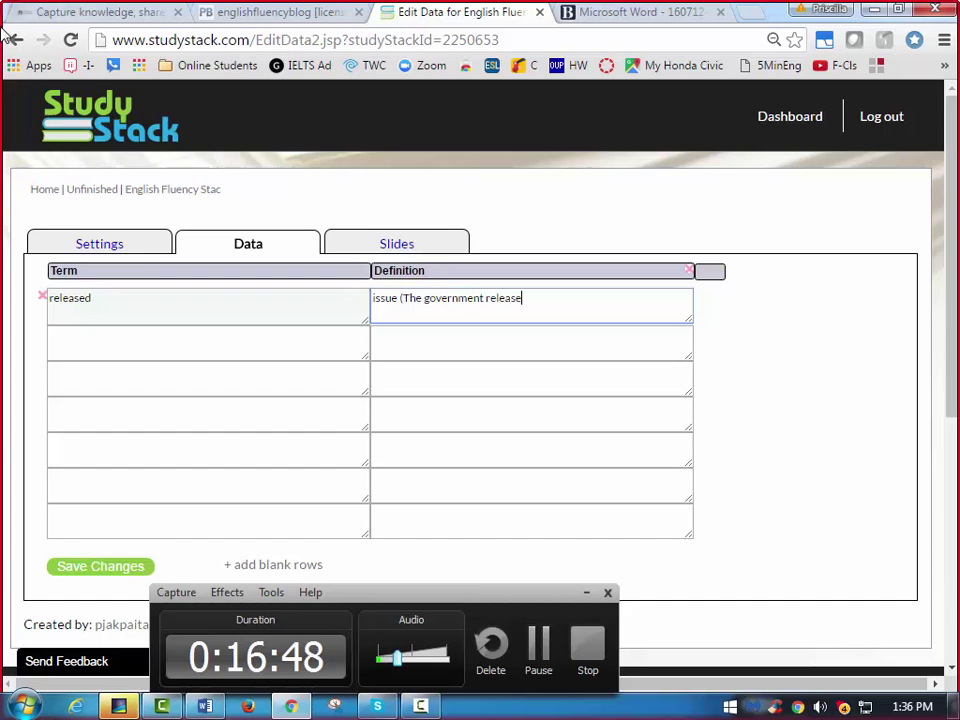
pyautogui.write('d inform')
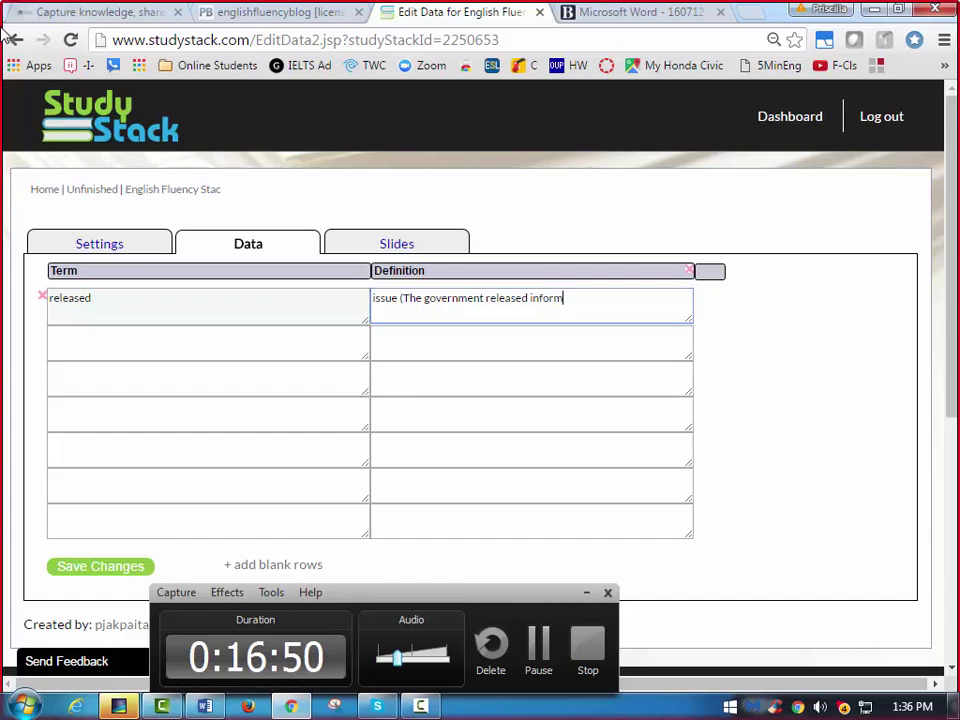
pyautogui.write('ation regar')
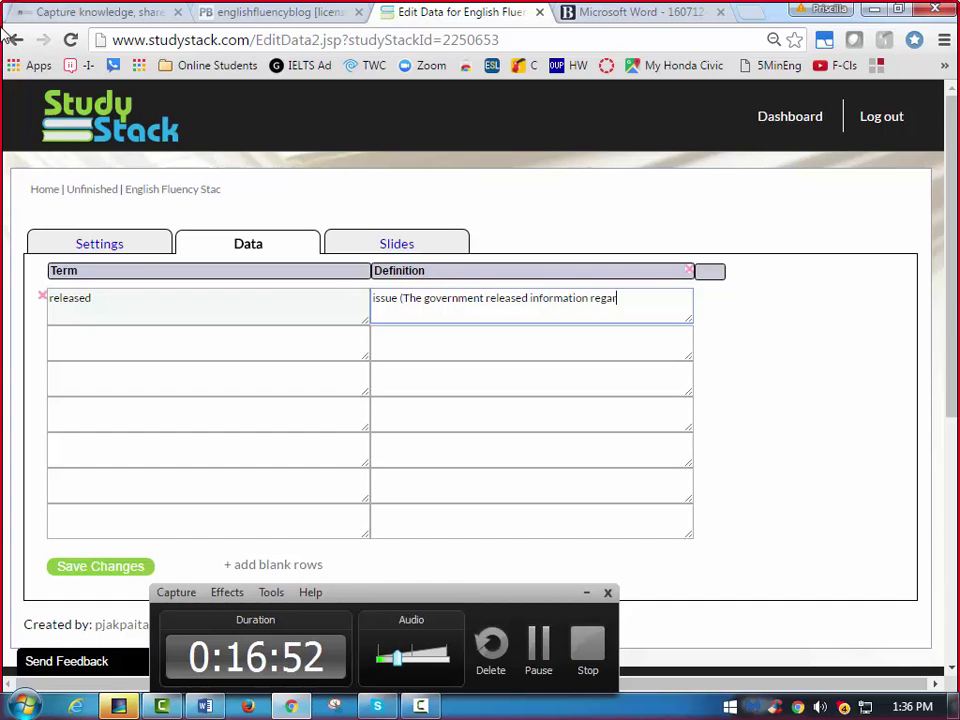
pyautogui.write('ding ta')
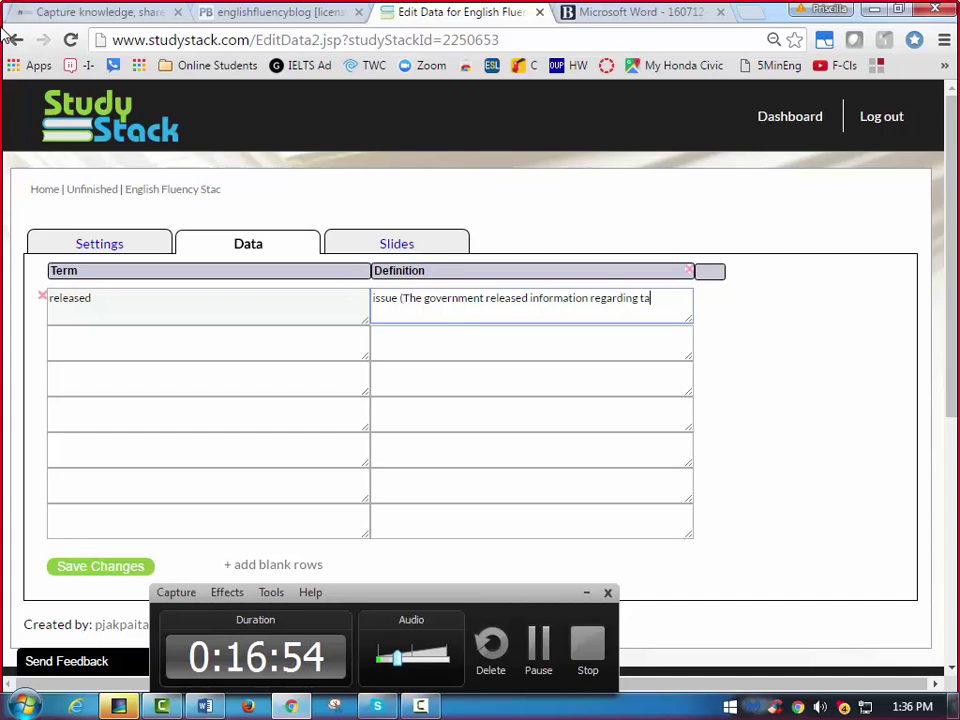
pyautogui.write('xes las')
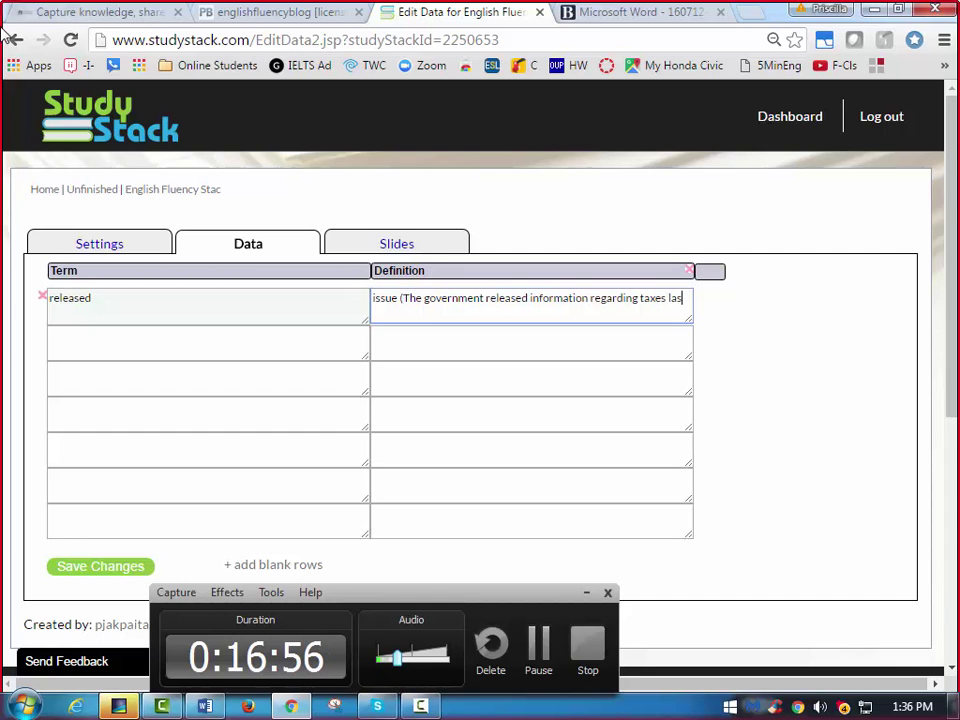
pyautogui.write('t we')
pyautogui.press('BackSpace')
pyautogui.write('k)')
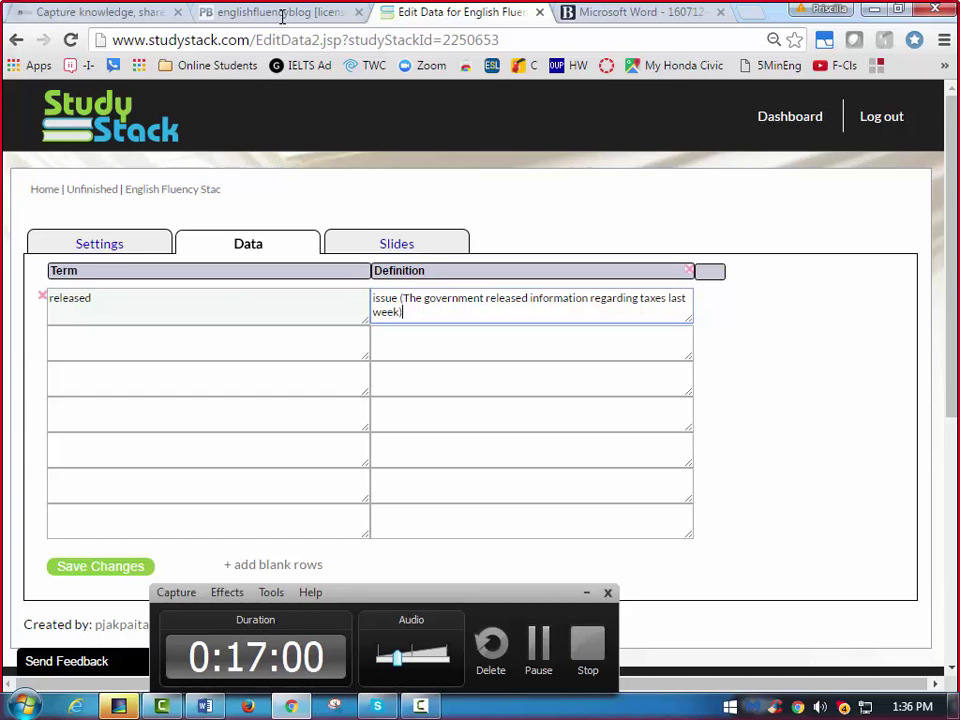
# Search Google for "define released" in a new browser tab.
pyautogui.click(754, 12)
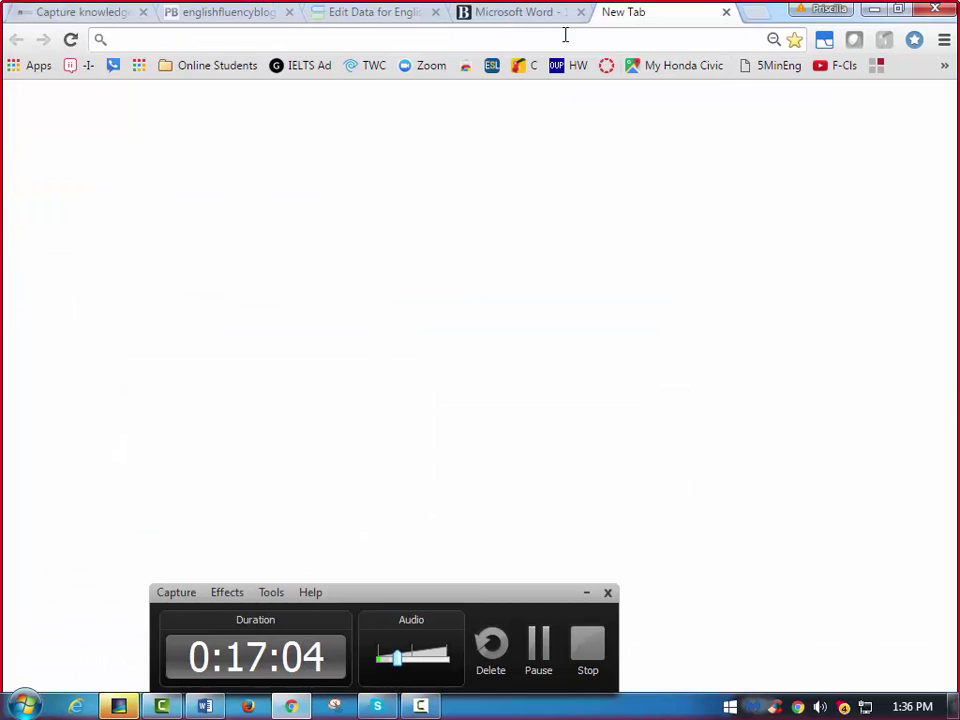
pyautogui.write('define ')
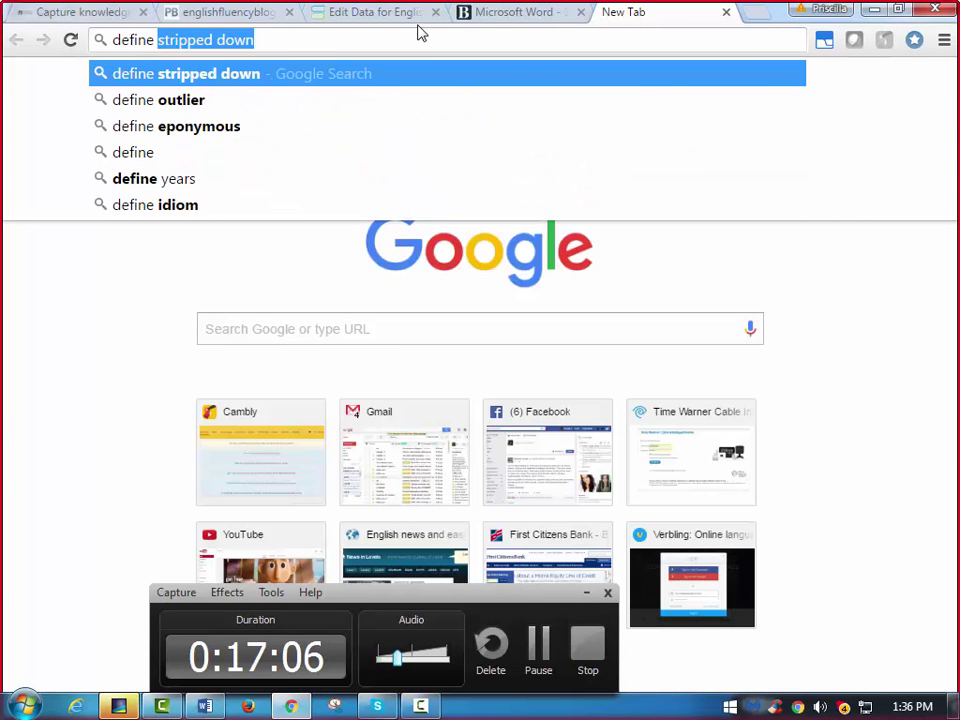
pyautogui.write('released')
pyautogui.press('Return')
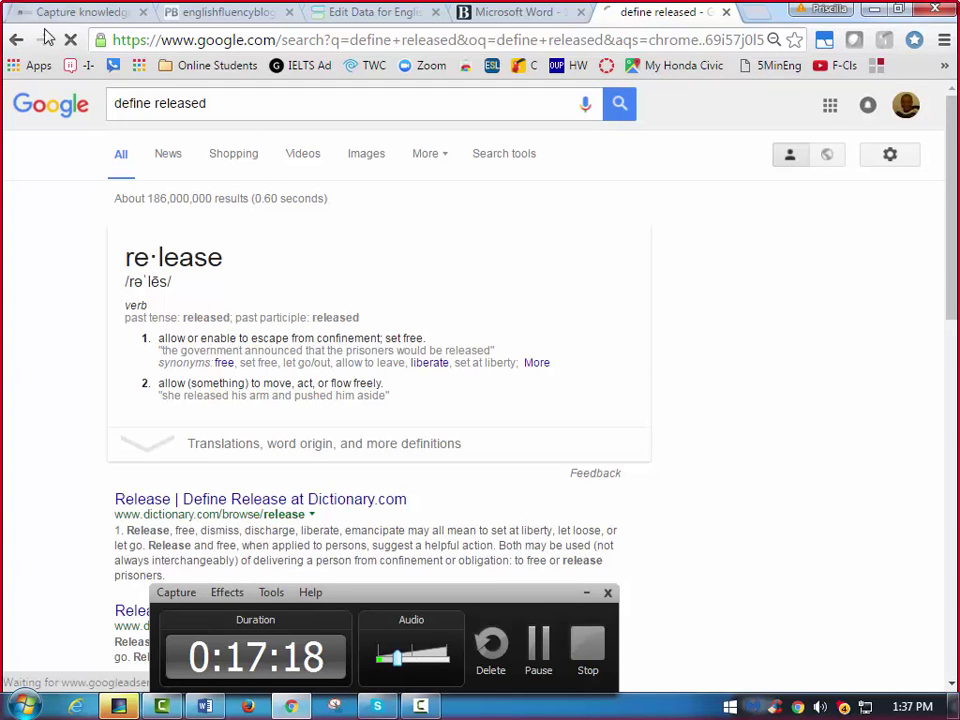
# Return to the stack's data table and append "set free" to the definition of "released".
pyautogui.click(351, 22)
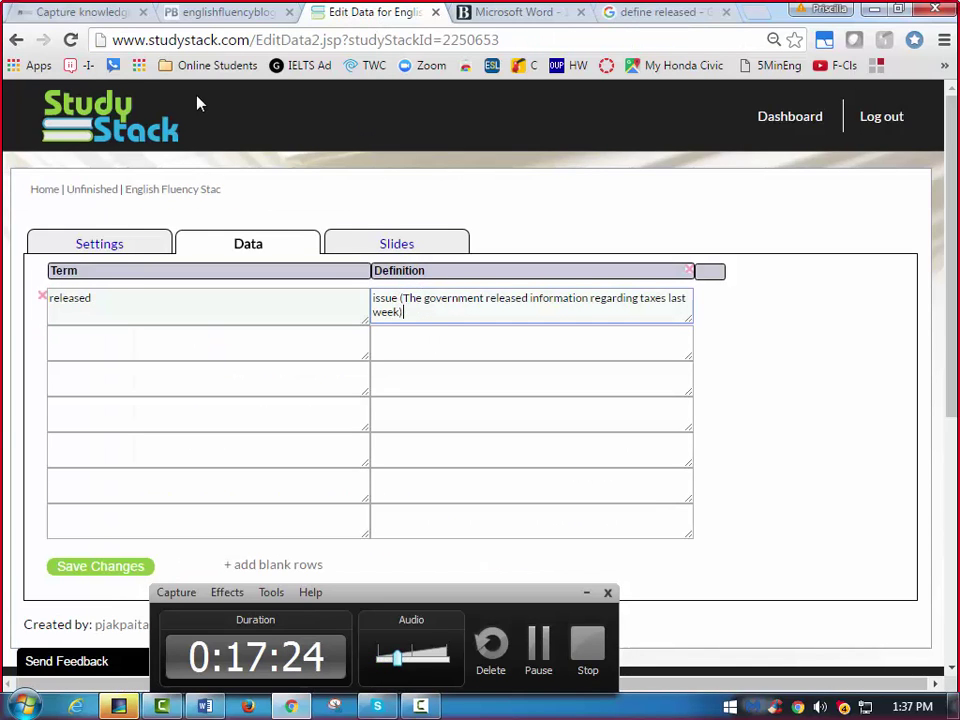
pyautogui.write('t free')
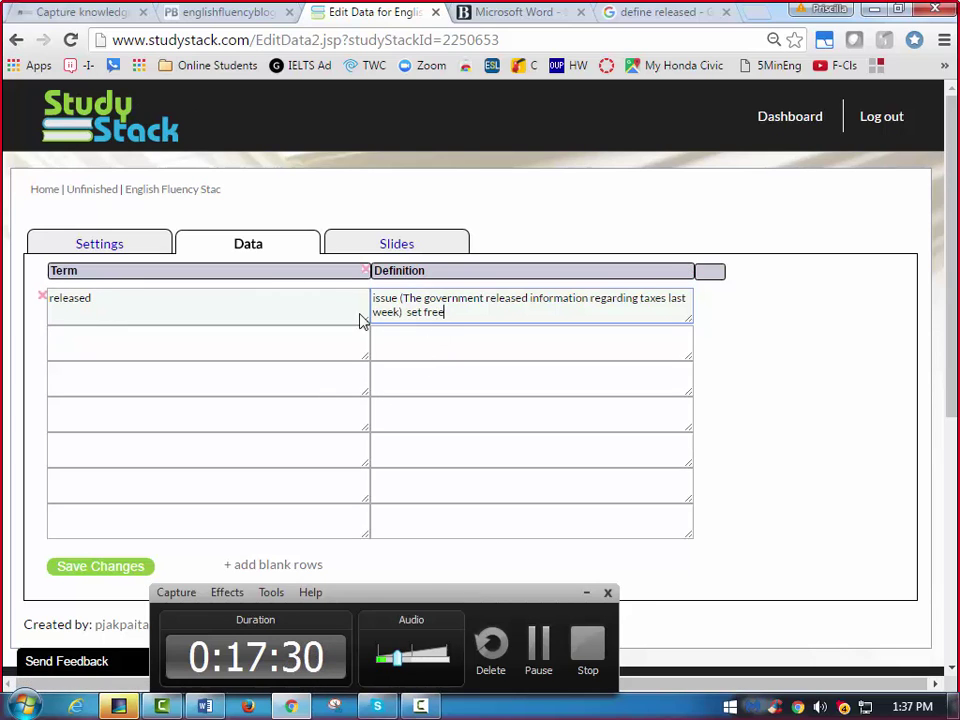
pyautogui.click(399, 298)
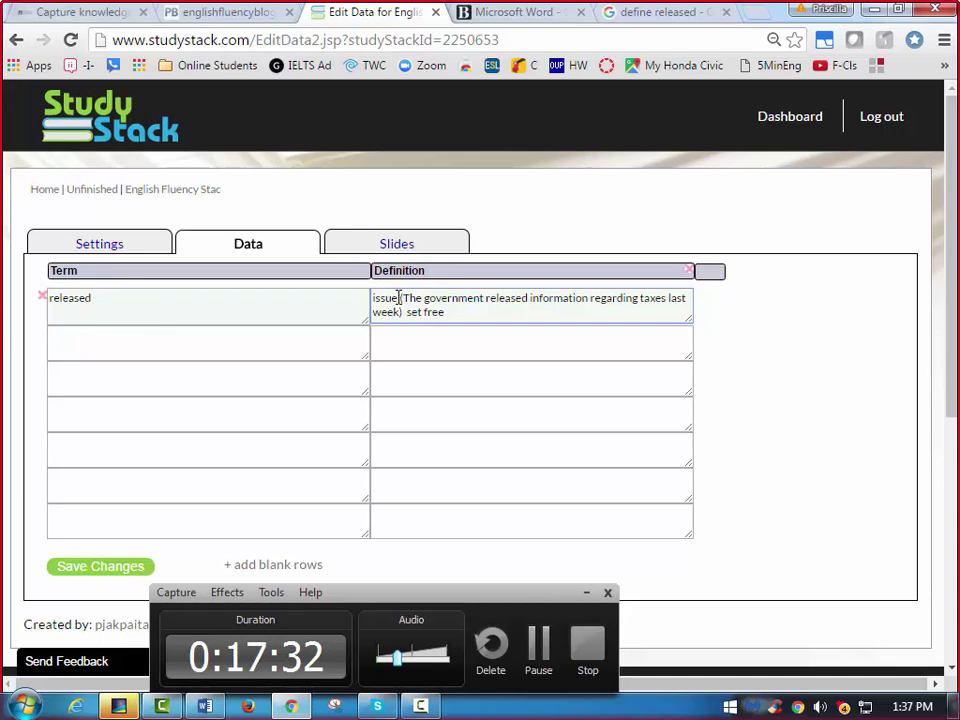
# Enter "capture" as the second term with the definition "catch (the criminal was captured and placed in prison)".
pyautogui.click(56, 347)
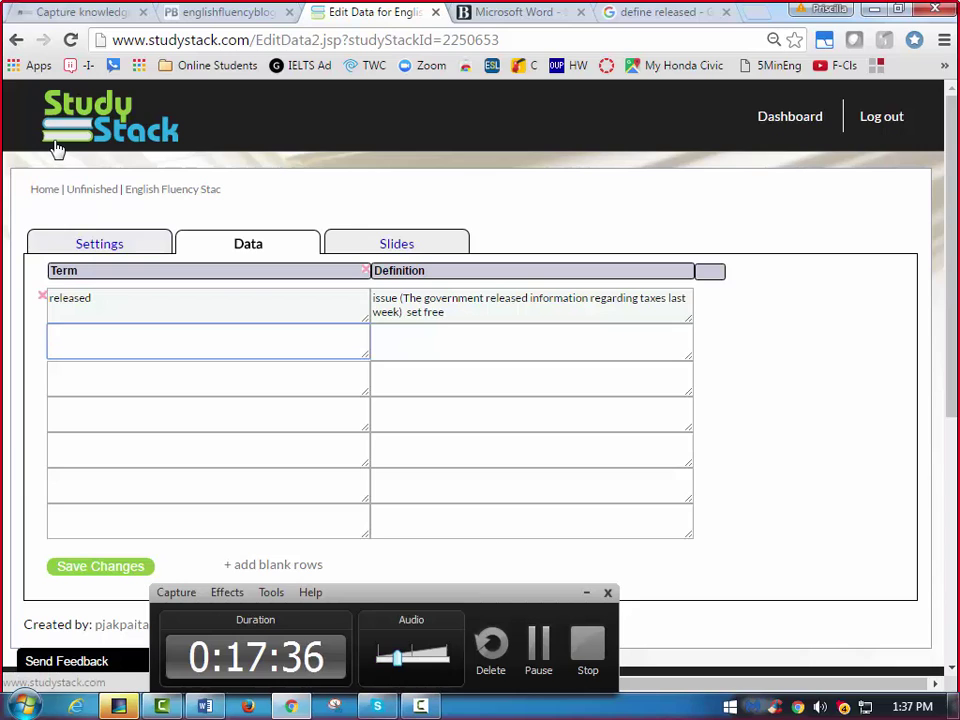
pyautogui.write('capture')
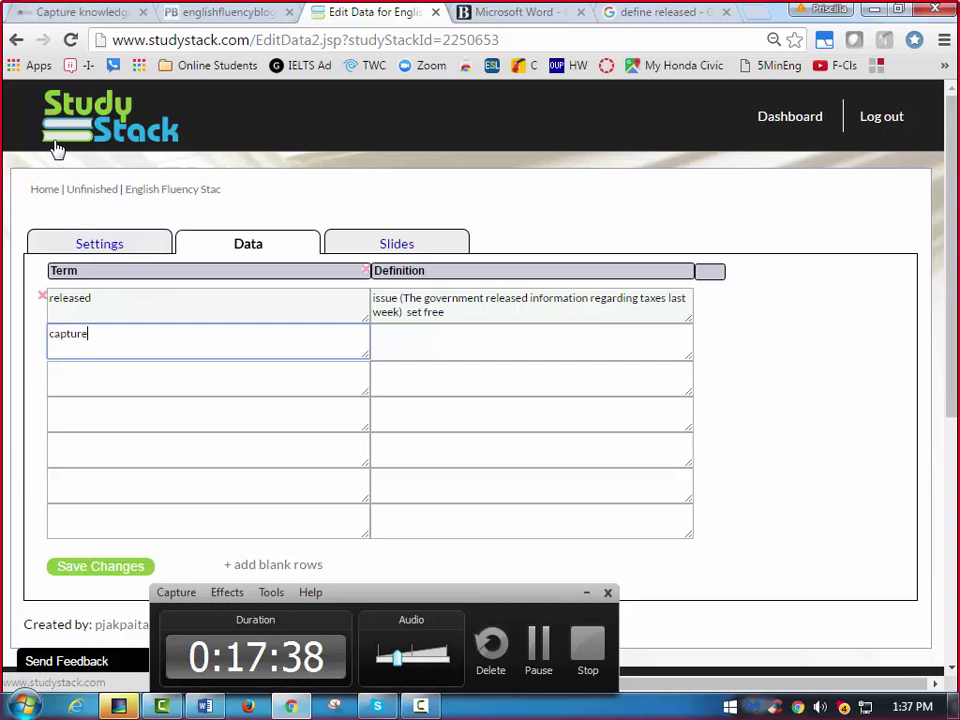
pyautogui.press('Tab')
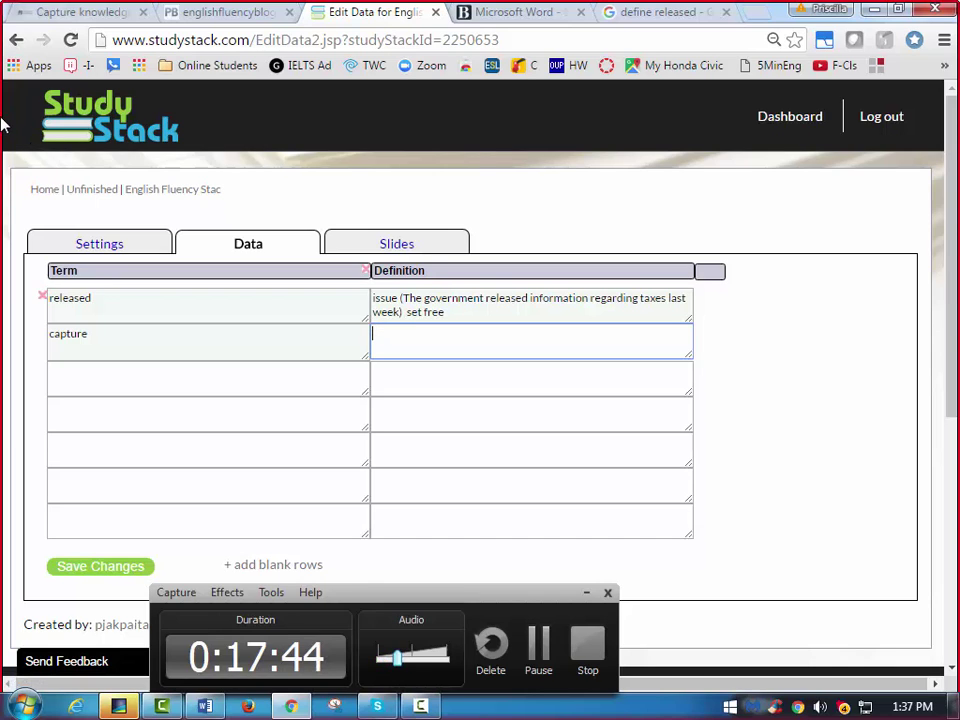
pyautogui.write('catch (')
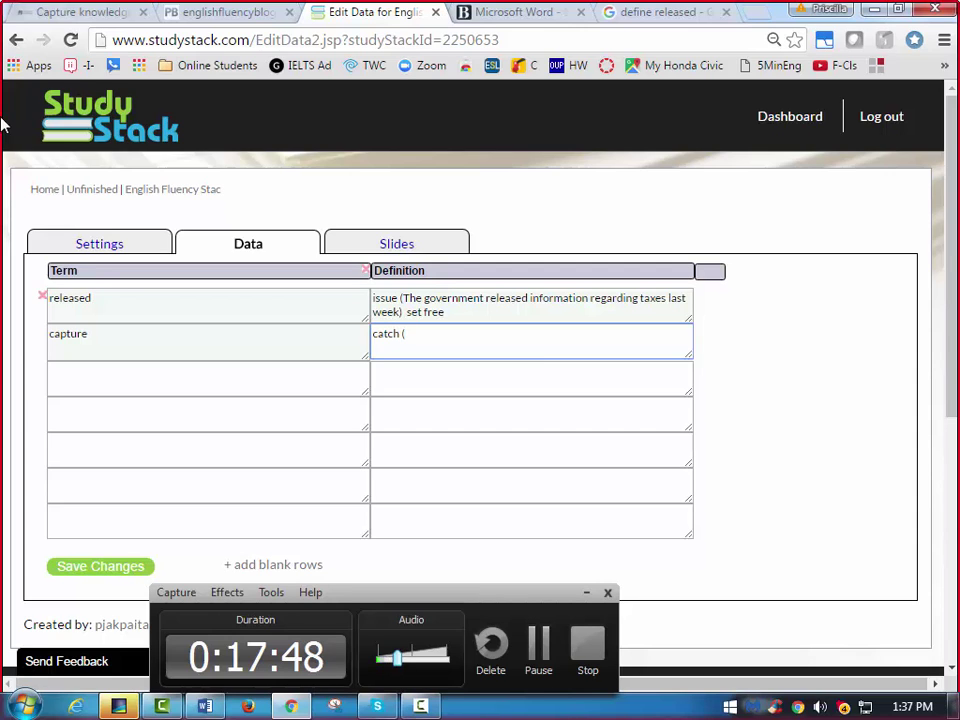
pyautogui.write('the')
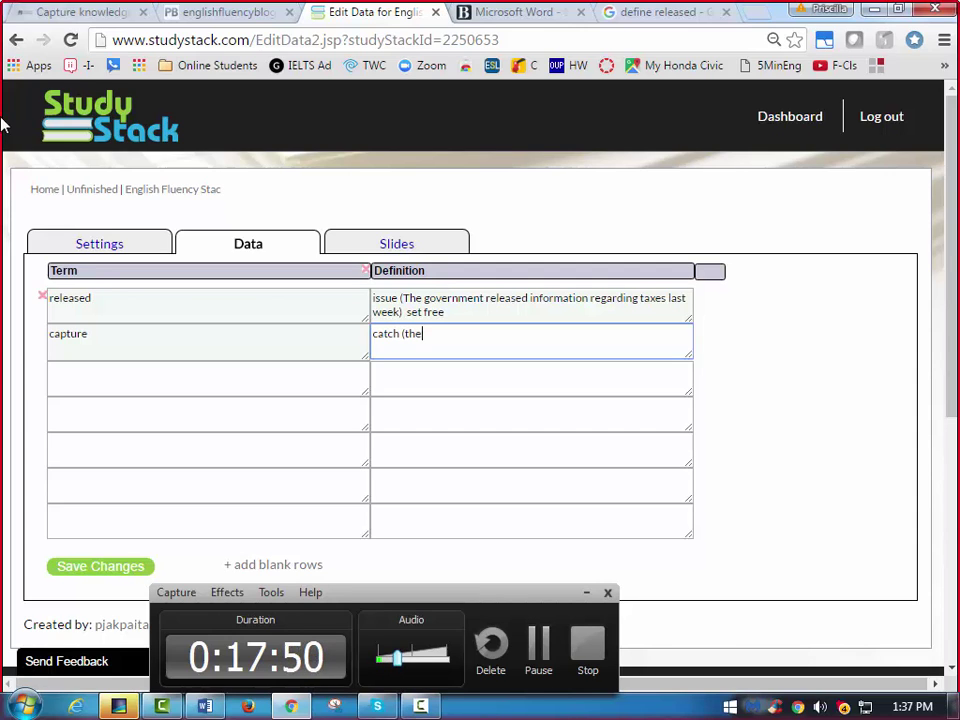
pyautogui.write(' crimina')
pyautogui.write('l wa')
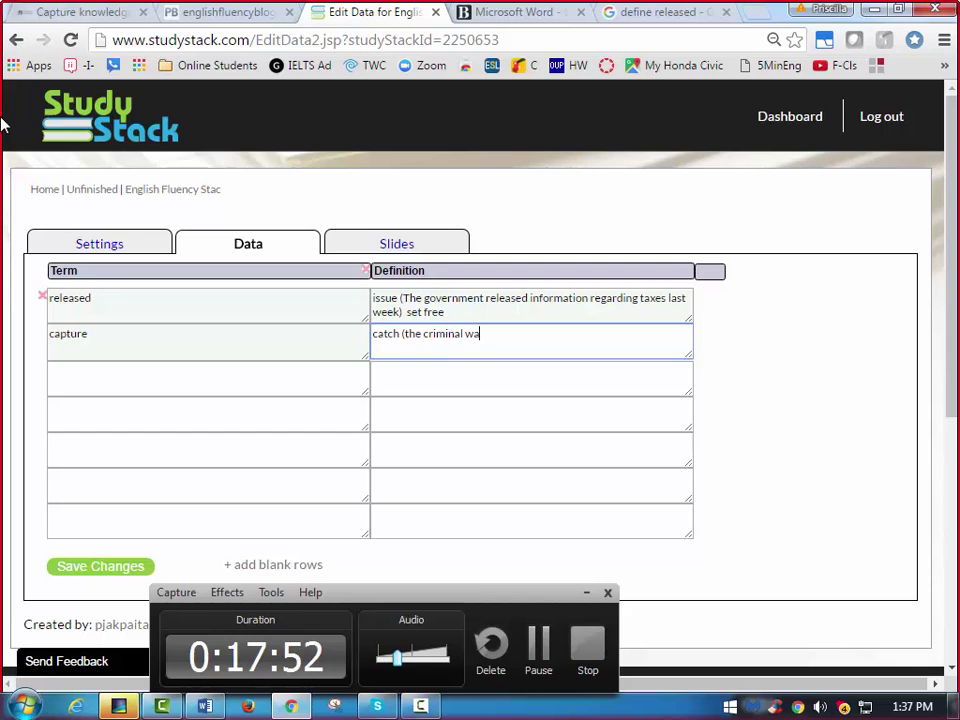
pyautogui.write('s captured')
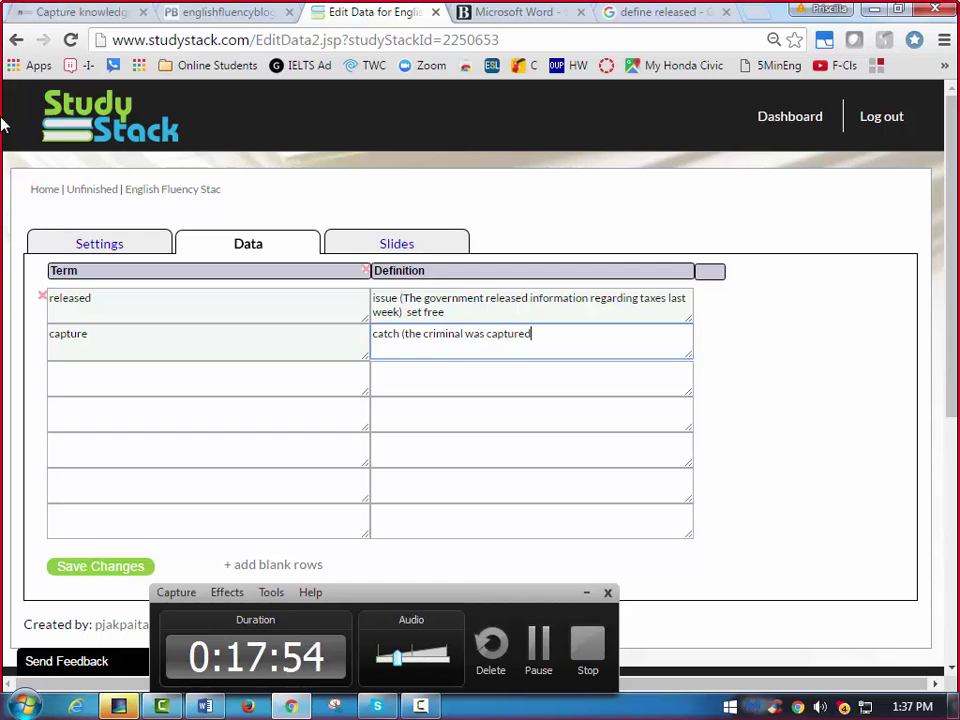
pyautogui.write(' and plac')
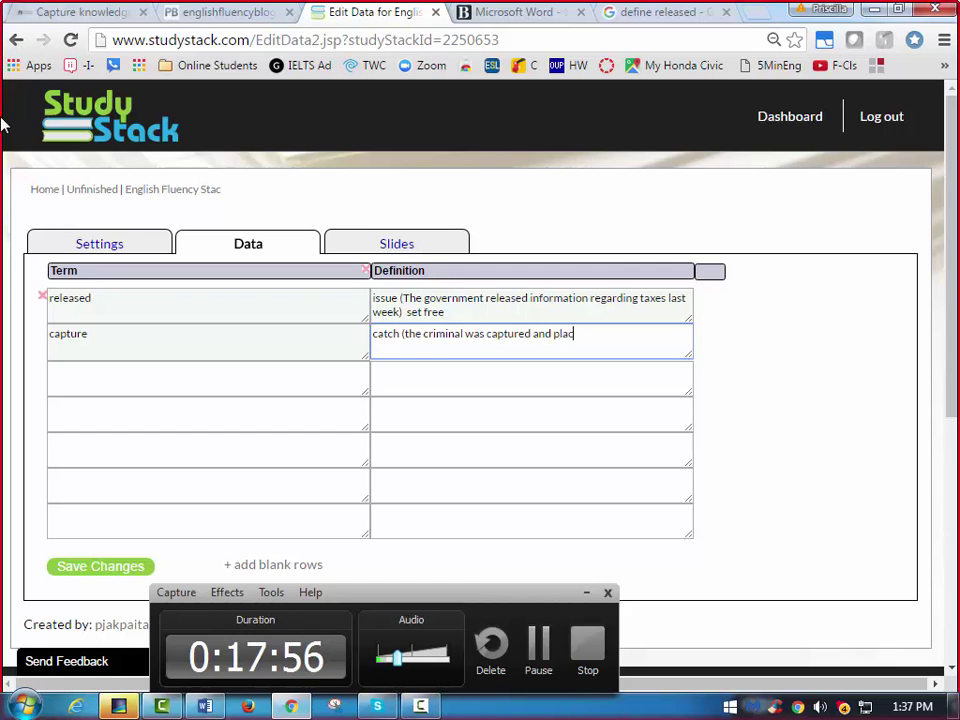
pyautogui.write('ed in priso')
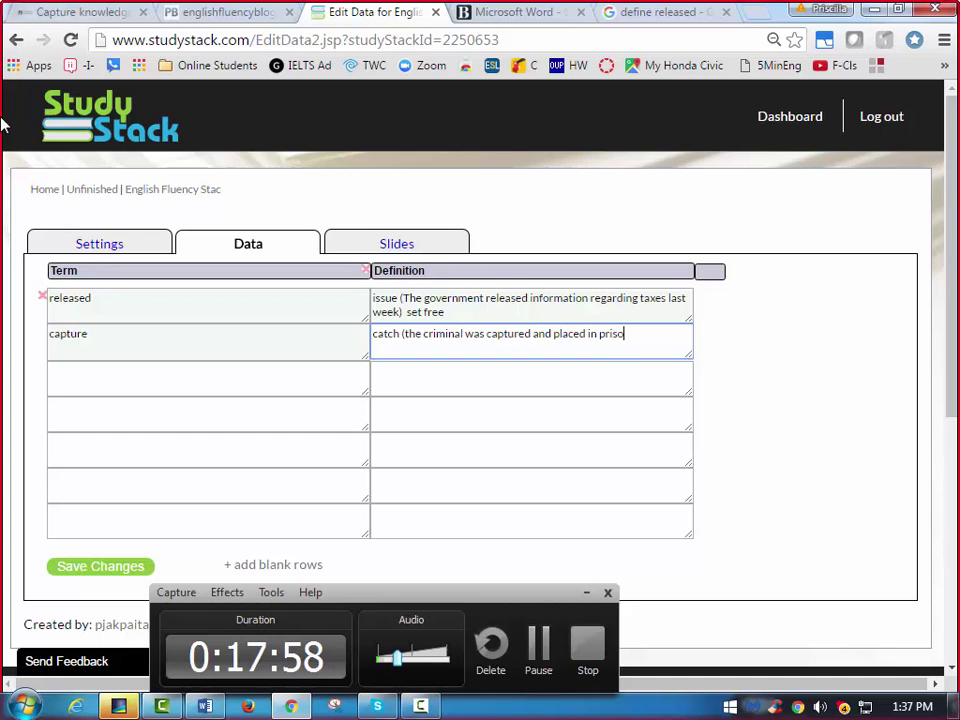
pyautogui.write('n)')
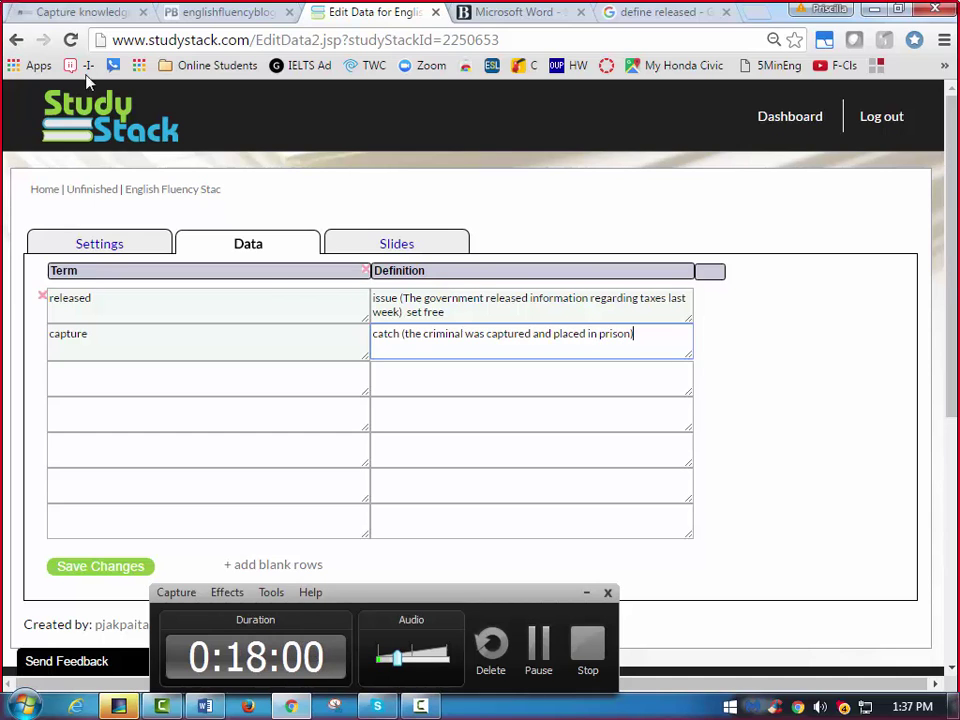
# Enter "overtake" as the third term and start its definition with the synonym "surpass".
pyautogui.click(75, 384)
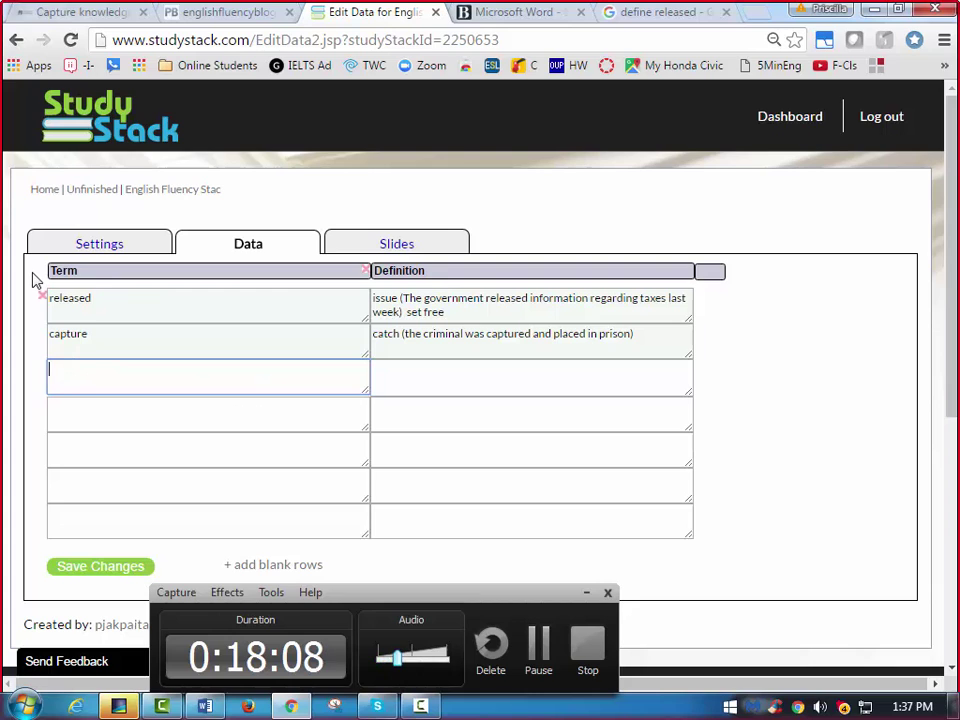
pyautogui.write('overta')
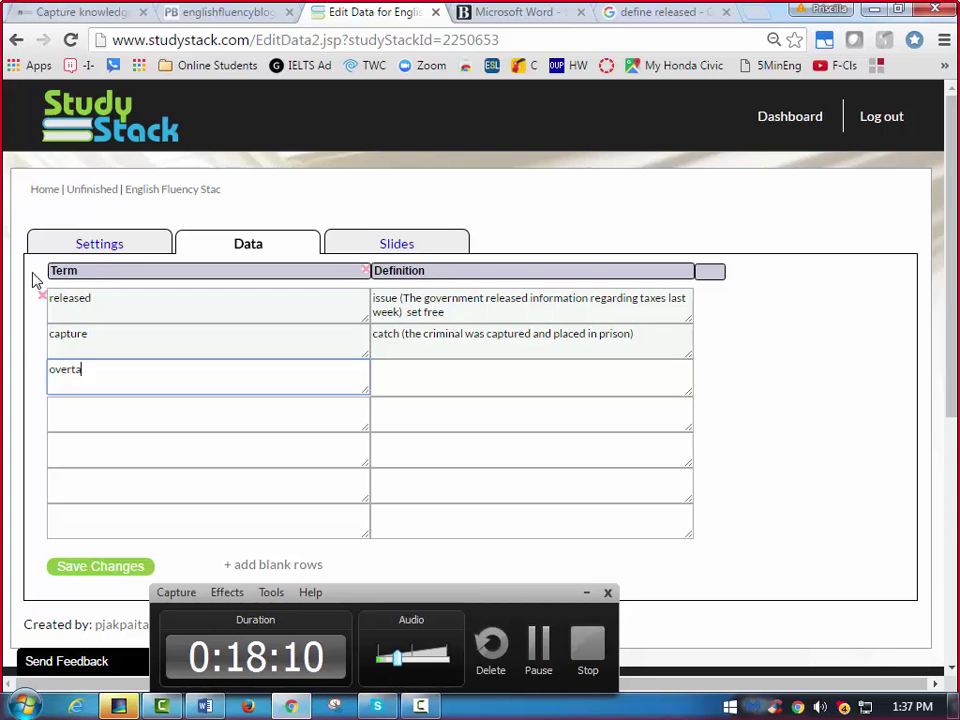
pyautogui.write('ke')
pyautogui.press('Tab')
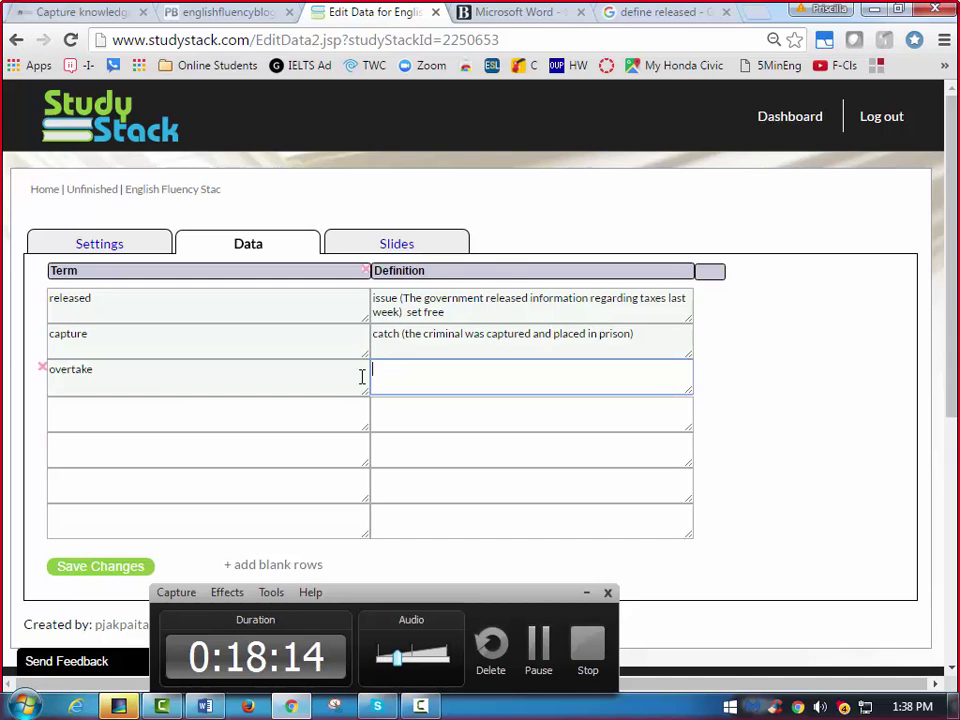
pyautogui.write('sur')
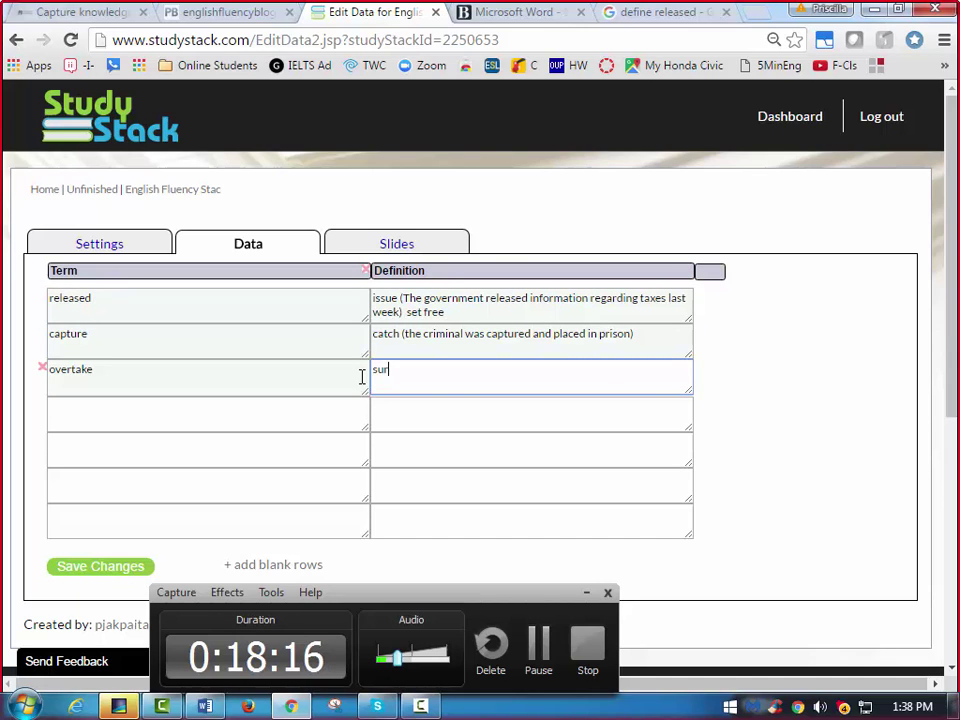
pyautogui.write('pass (')
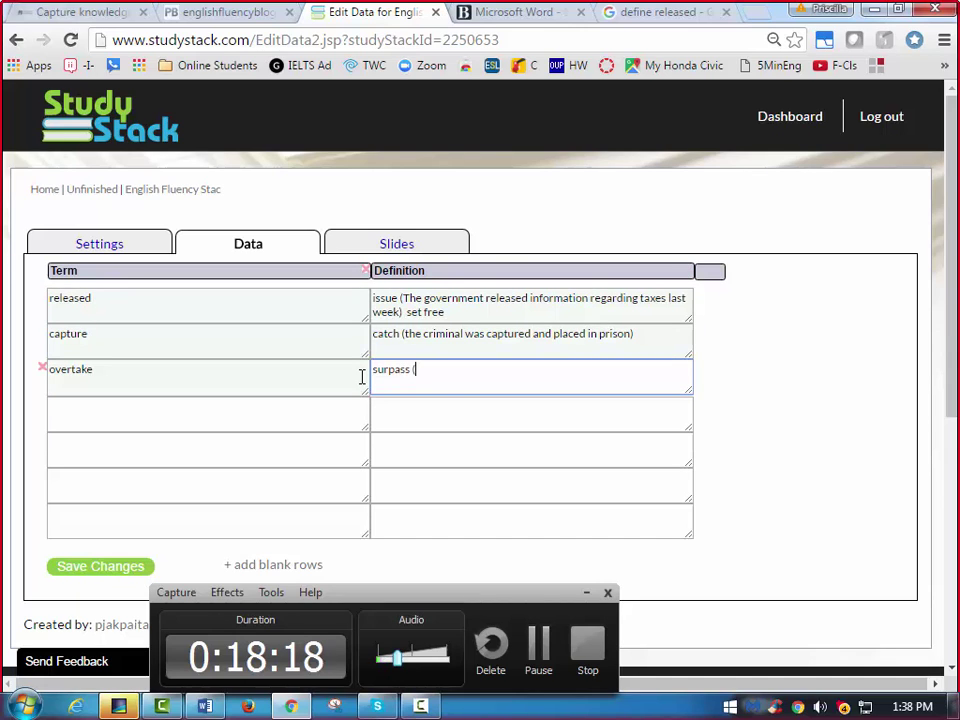
# Begin the example in the definition of "overtake" with "(The cars were following behind a huge truck and".
pyautogui.write('to')
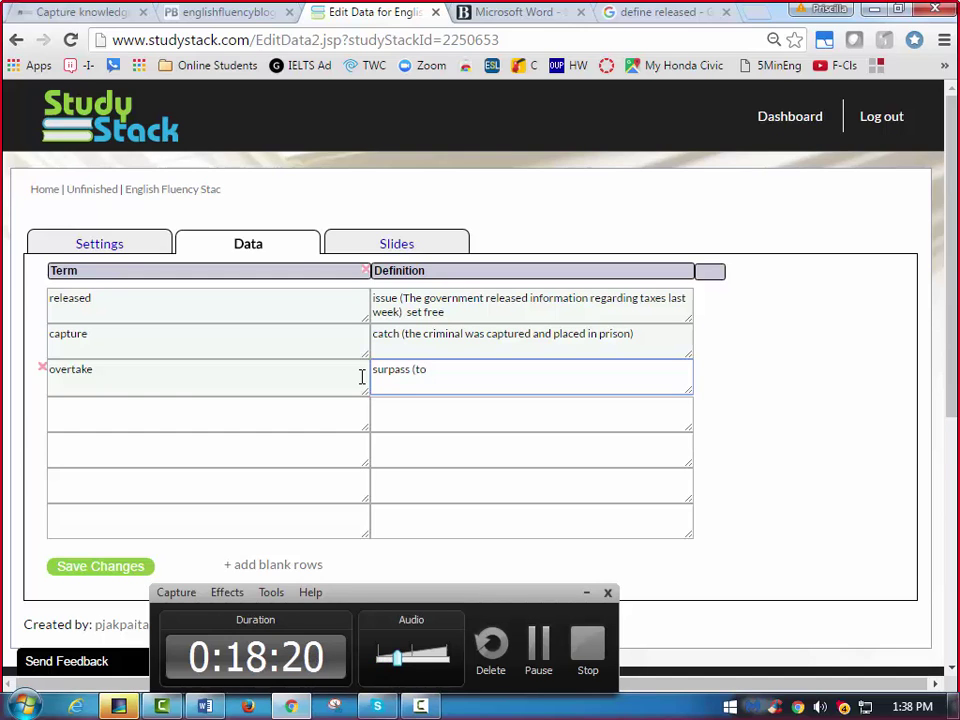
pyautogui.press('BackSpace')
pyautogui.press('BackSpace')
pyautogui.write('The cars were')
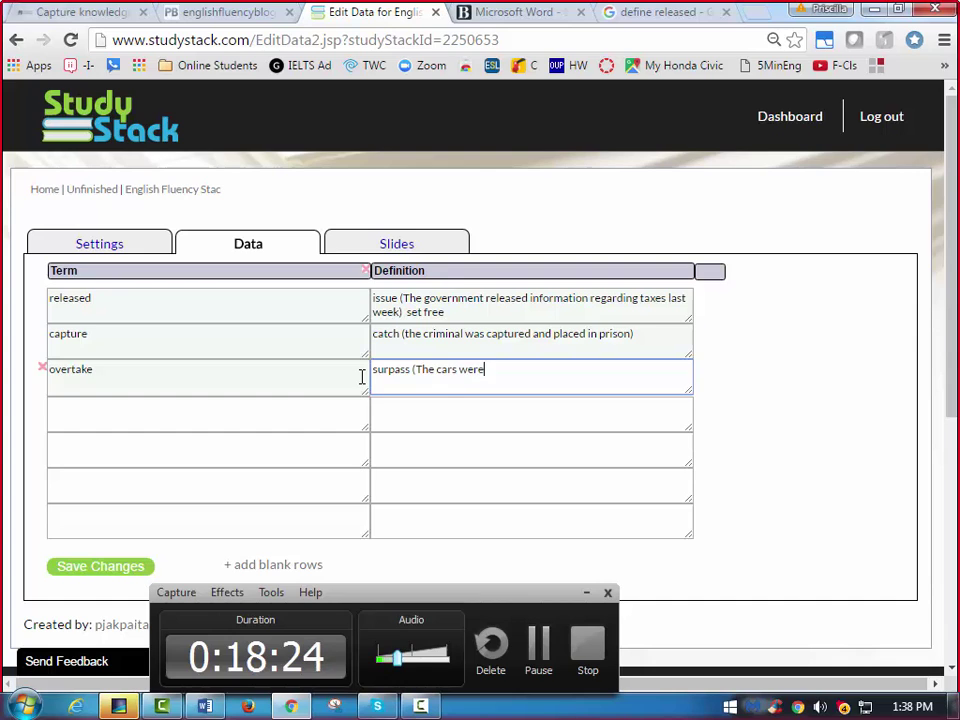
pyautogui.write(' folwing')
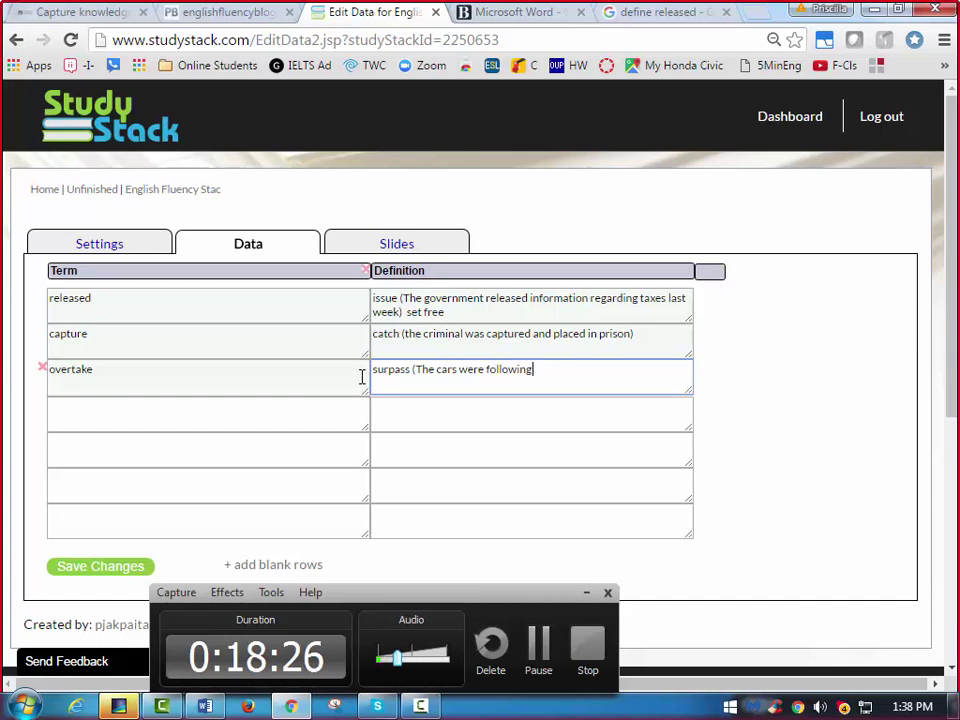
pyautogui.write(' beha')
pyautogui.write('nd')
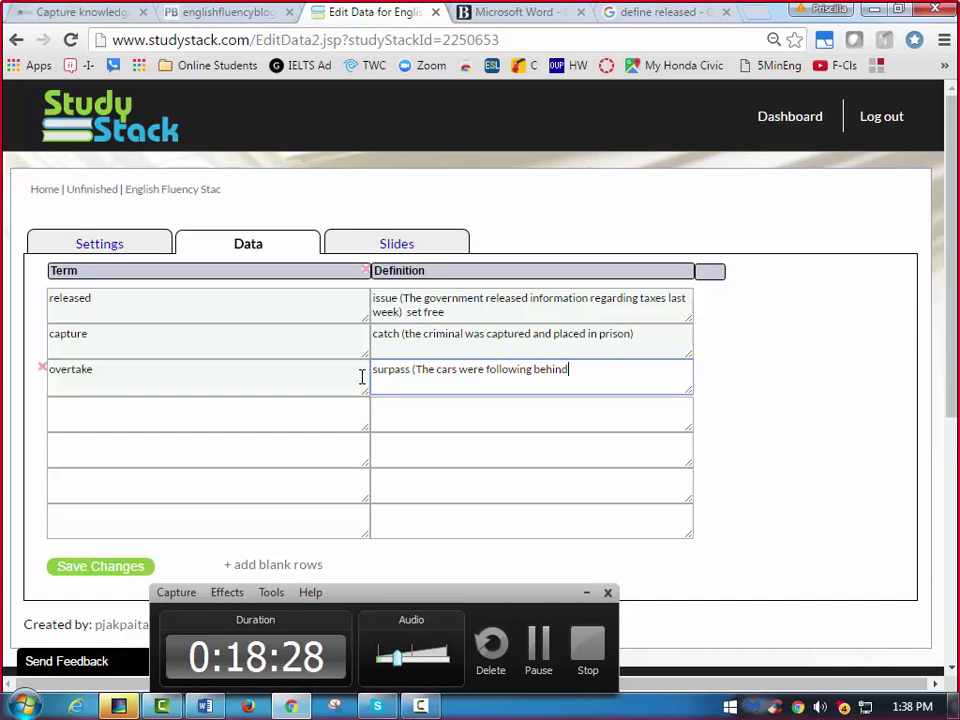
pyautogui.write(' a huge')
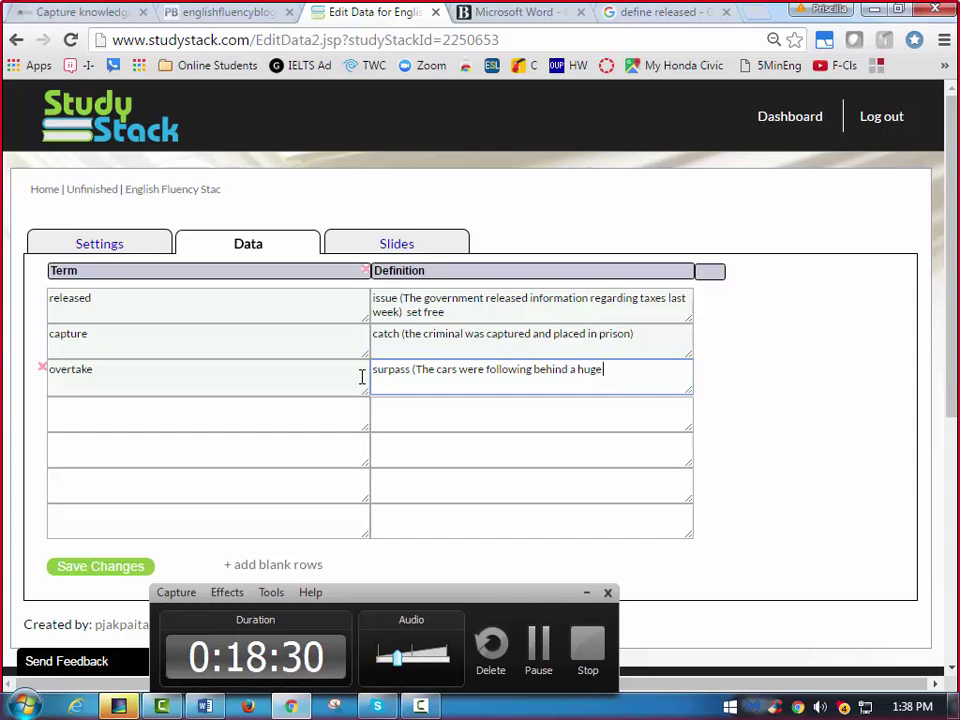
pyautogui.write(' truck and')
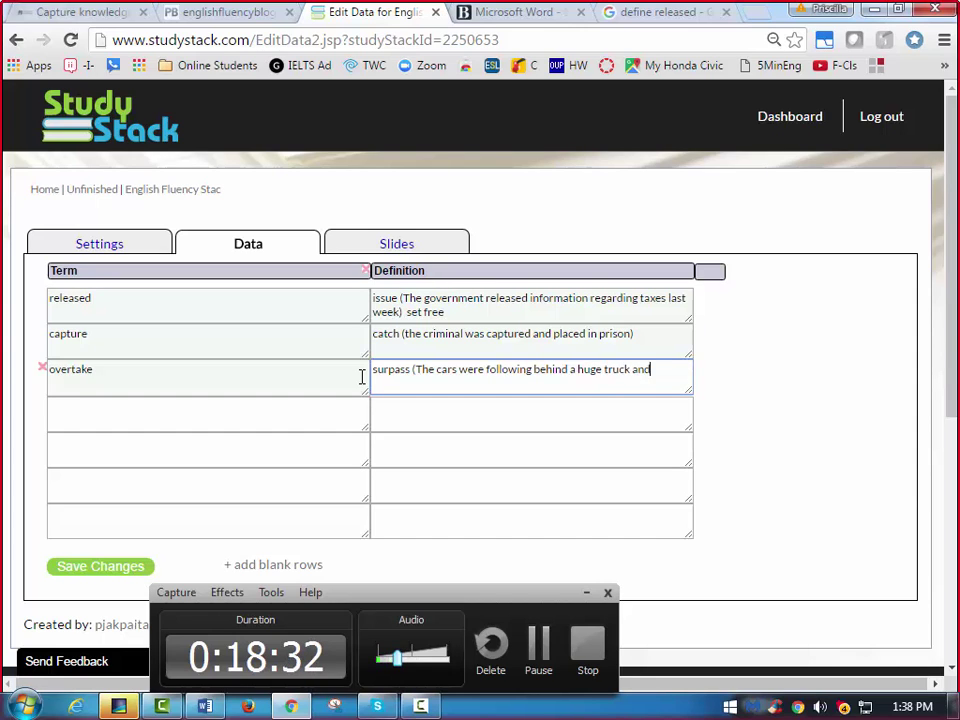
# Complete the "overtake" example with "were suddenly overtaken by an ambulance that was travelling at a high rate of speed)" and save the changes.
pyautogui.write(' were su')
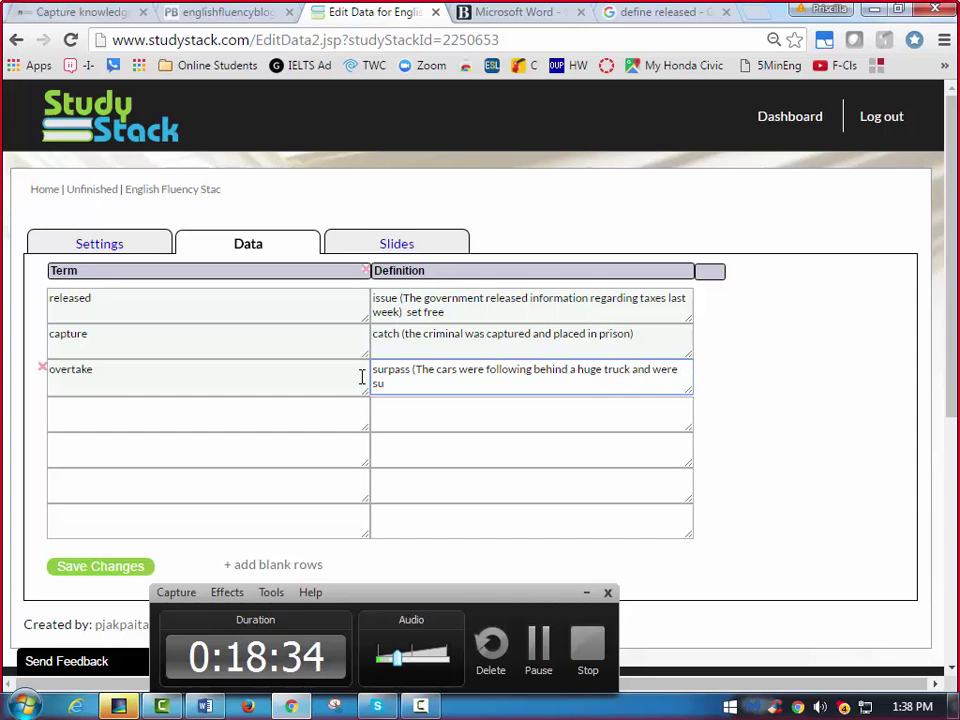
pyautogui.write('ddenl')
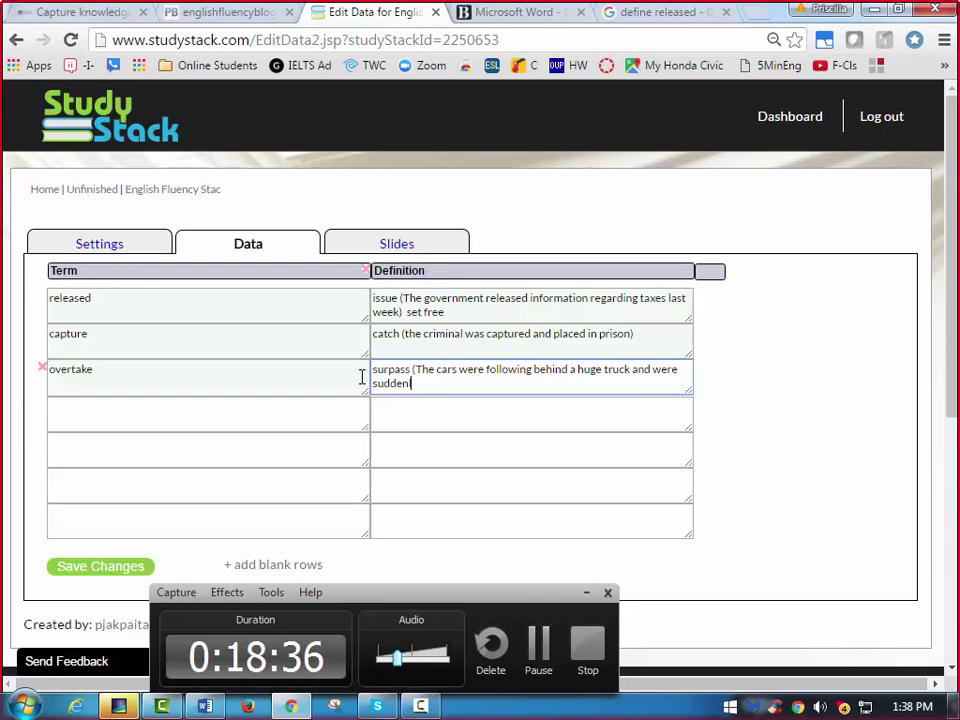
pyautogui.write('y overtk')
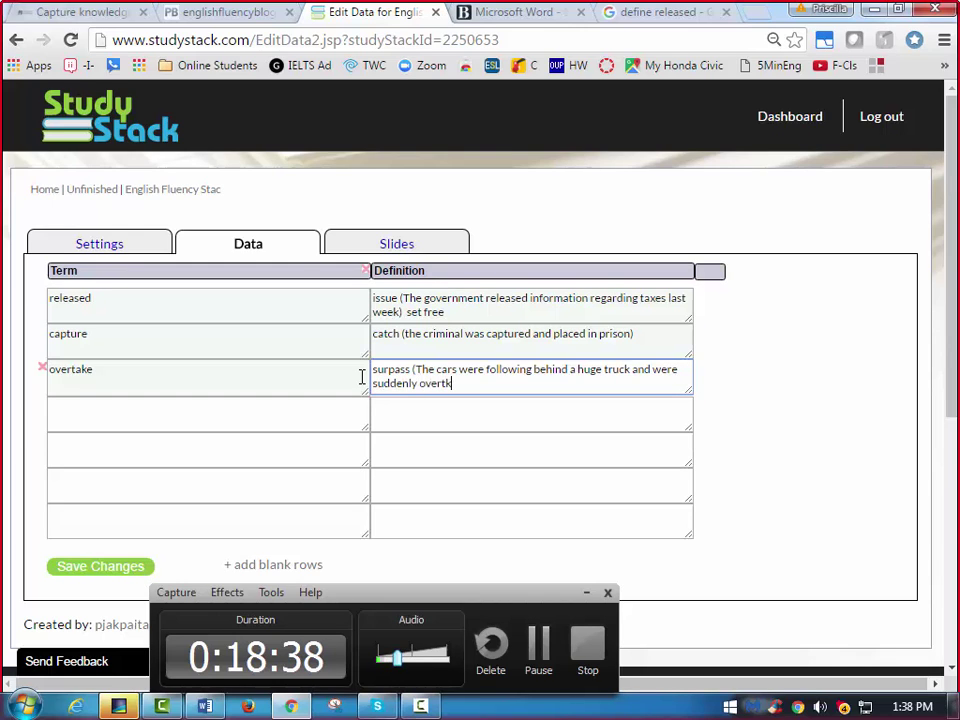
pyautogui.press('BackSpace')
pyautogui.write('aken by a')
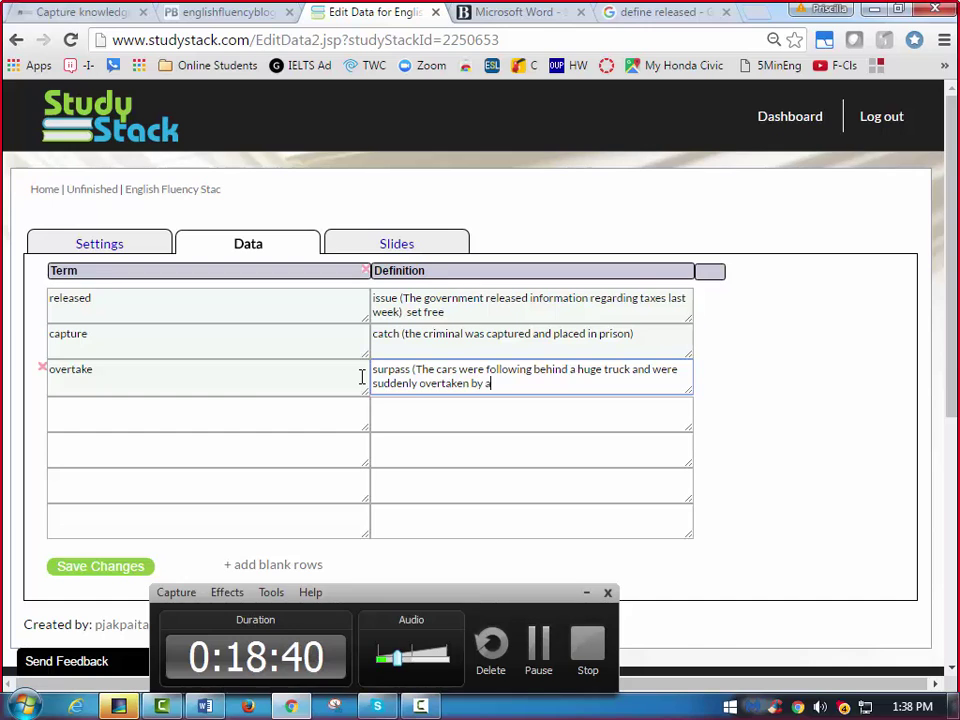
pyautogui.write('n ambulanc')
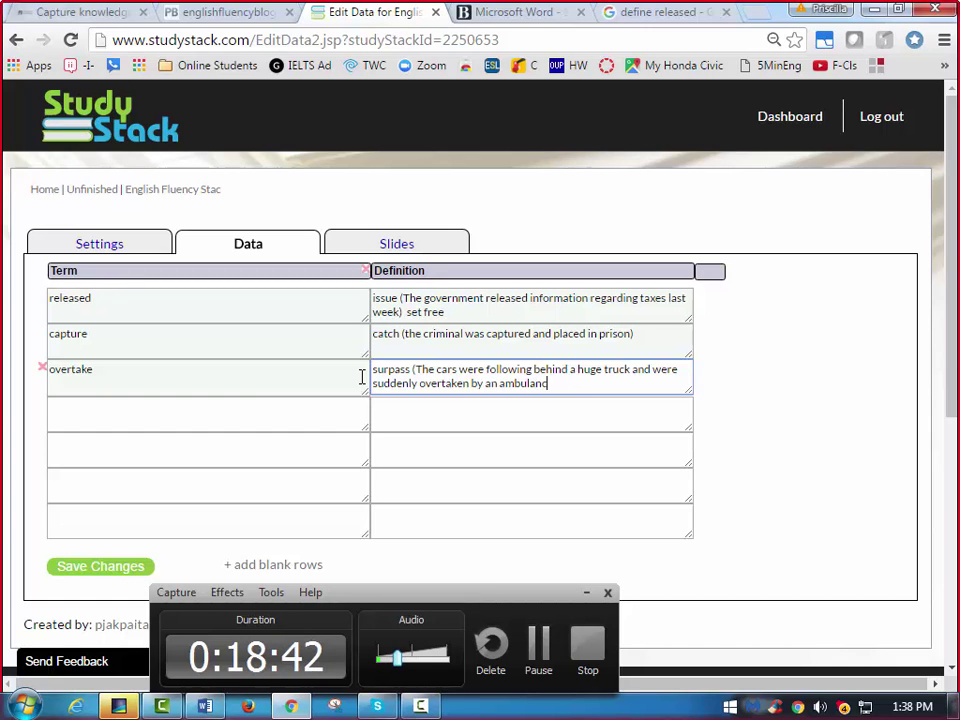
pyautogui.write('e that was t')
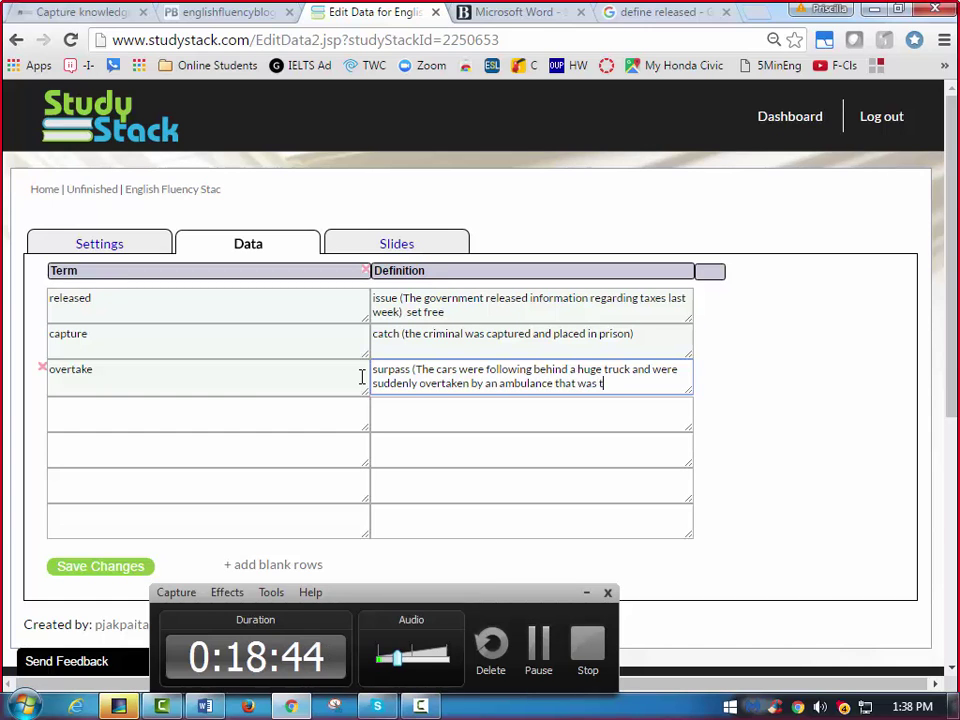
pyautogui.write('ravellig')
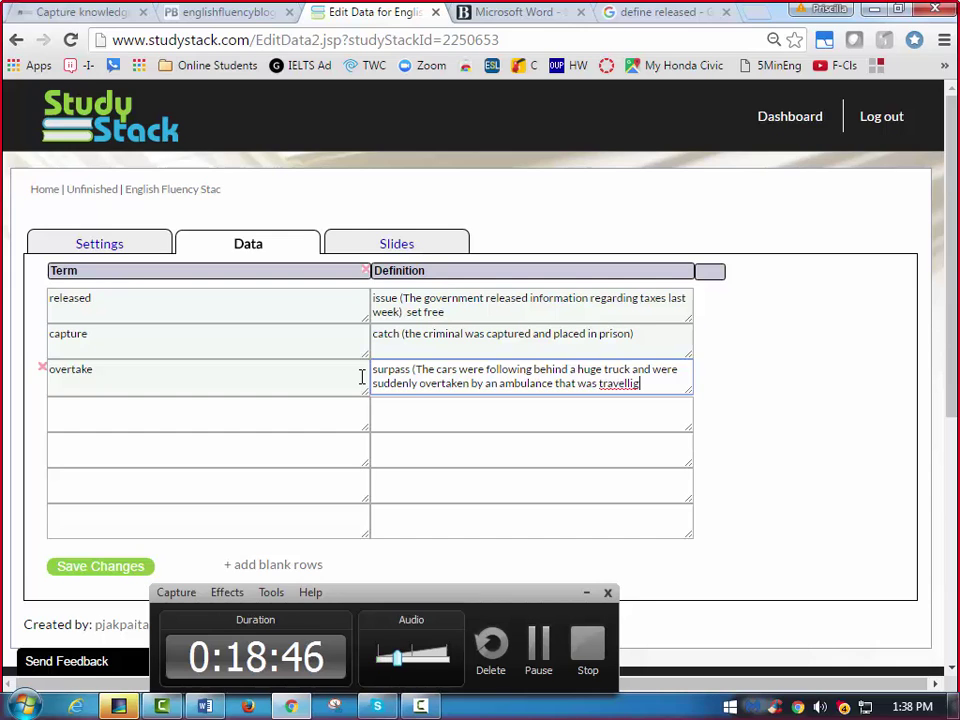
pyautogui.press('BackSpace')
pyautogui.write('ng as')
pyautogui.press('BackSpace')
pyautogui.write('t')
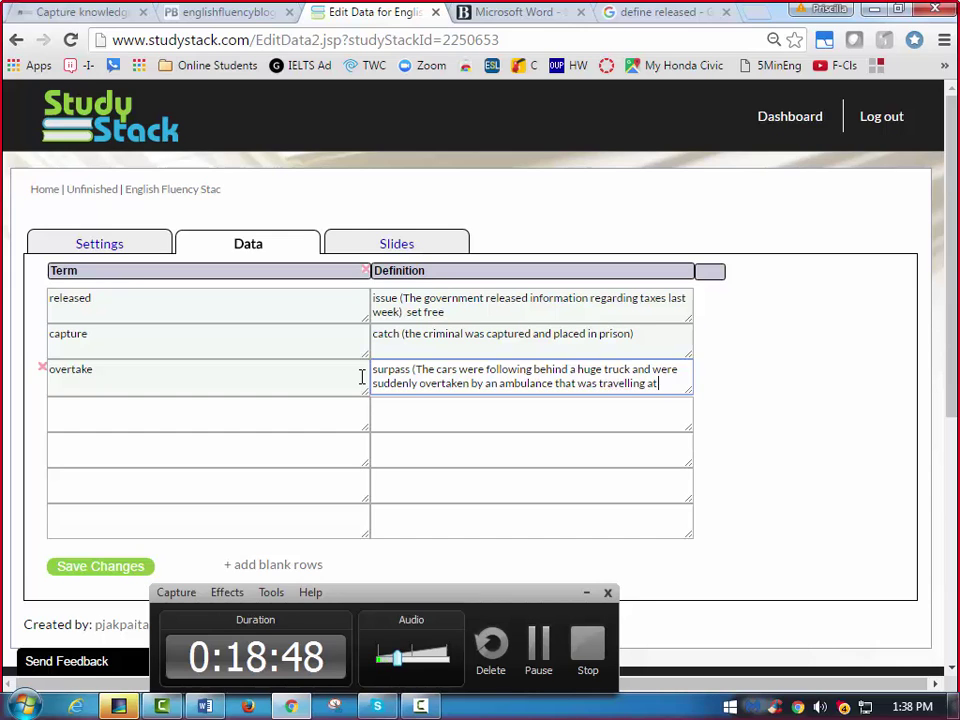
pyautogui.write(' a high')
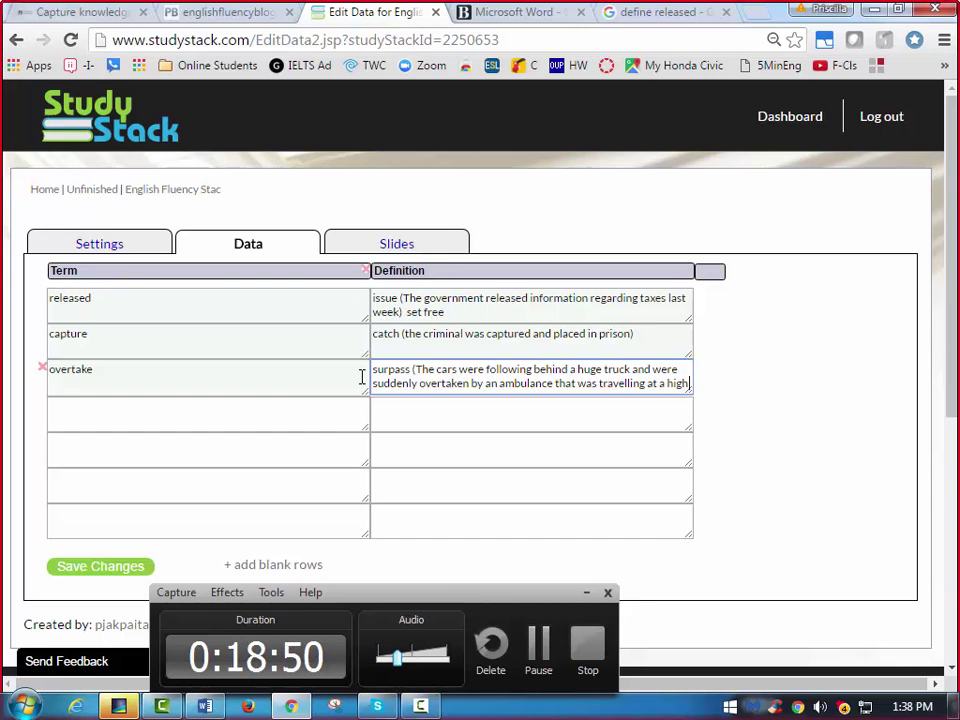
pyautogui.write(' rate of speed')
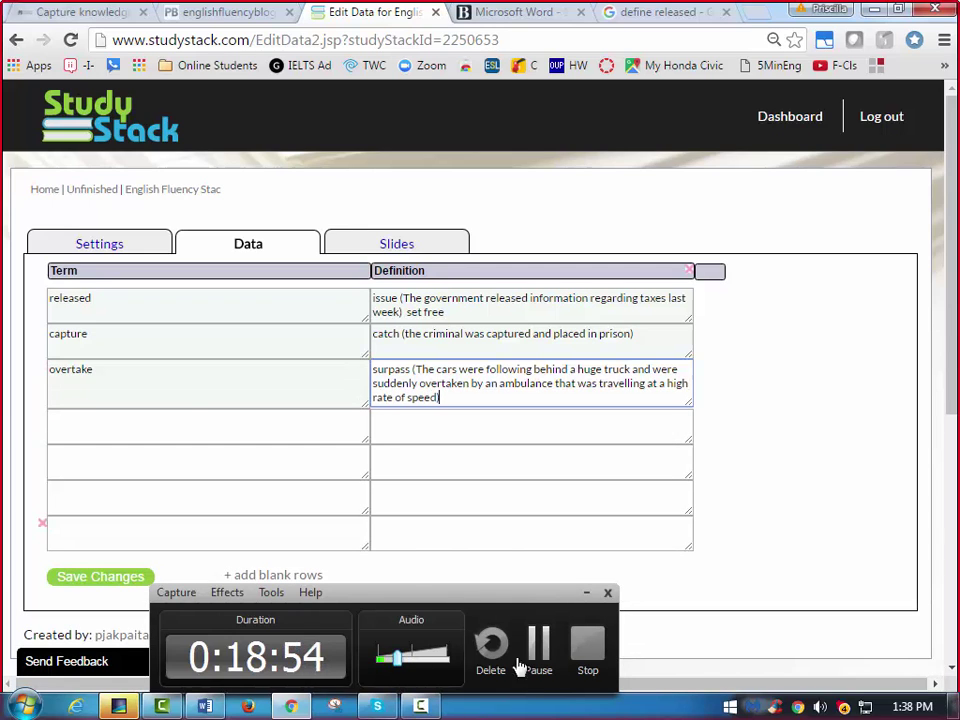
pyautogui.scroll(-3, 371, 514)
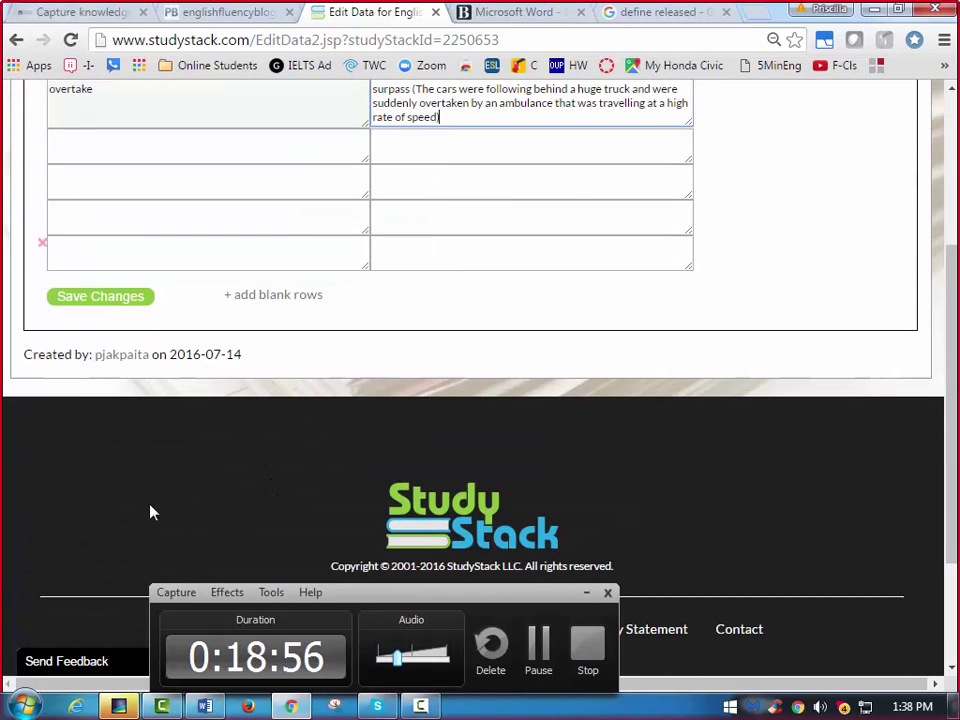
pyautogui.click(105, 300)
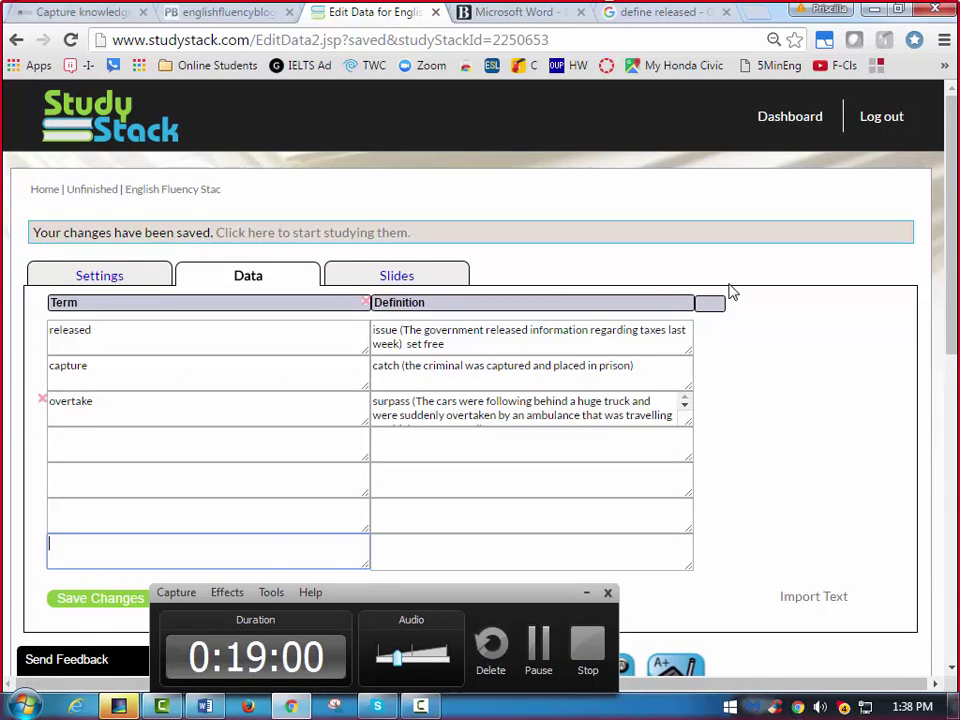
# Open the stack's Matching activity and look over its grid of terms and definitions.
pyautogui.scroll(-4, 294, 283)
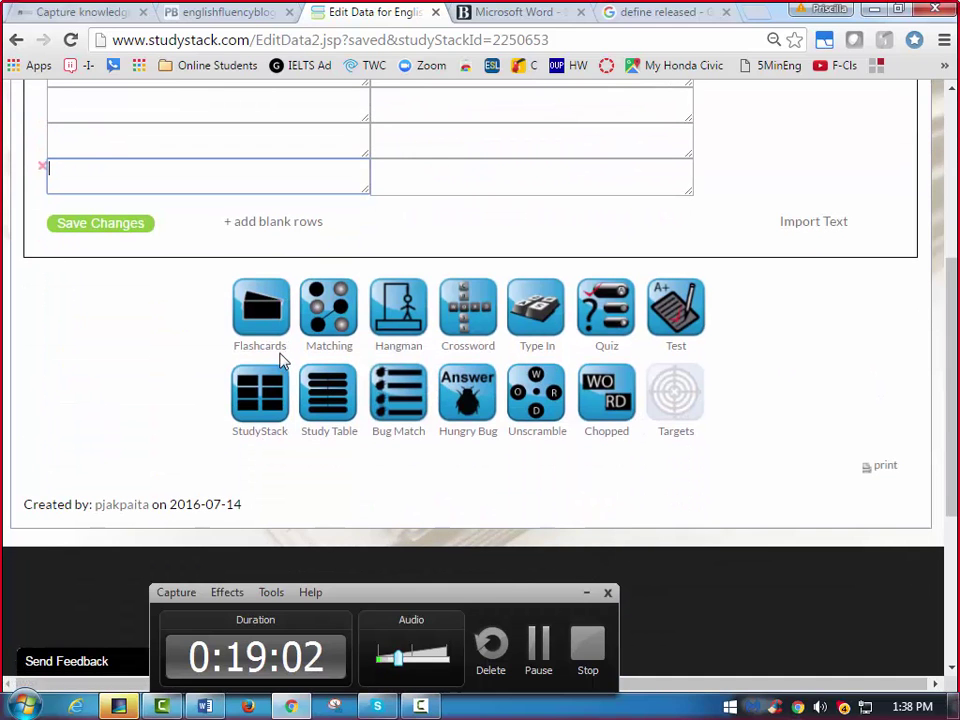
pyautogui.click(333, 333)
pyautogui.scroll(-3, 289, 308)
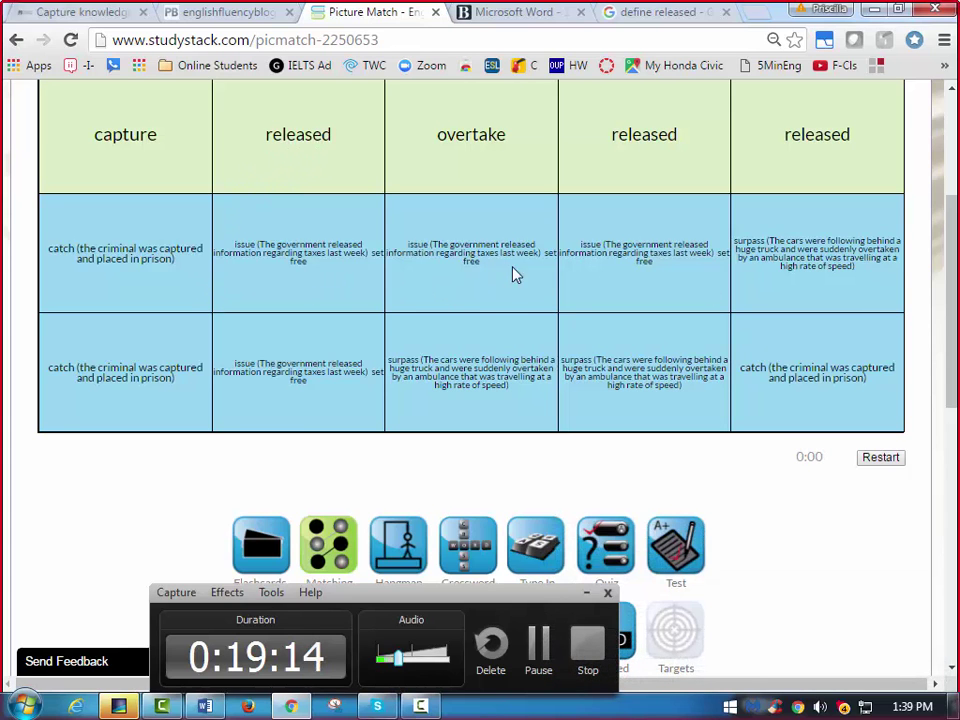
pyautogui.scroll(1, 630, 292)
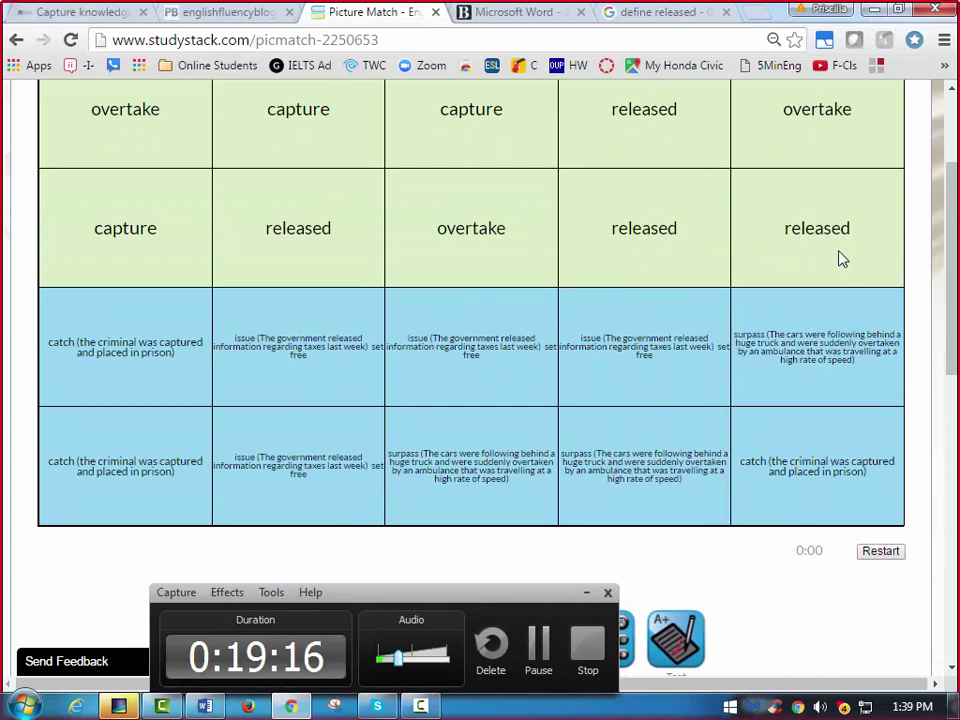
pyautogui.scroll(2, 420, 210)
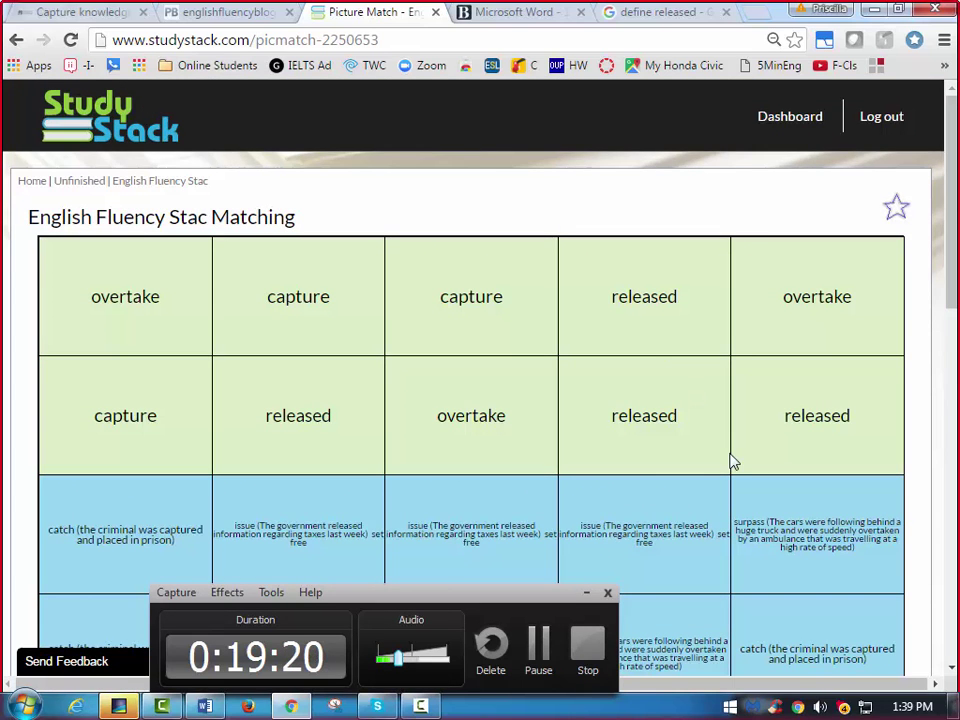
pyautogui.scroll(-1, 656, 424)
pyautogui.scroll(1, 656, 422)
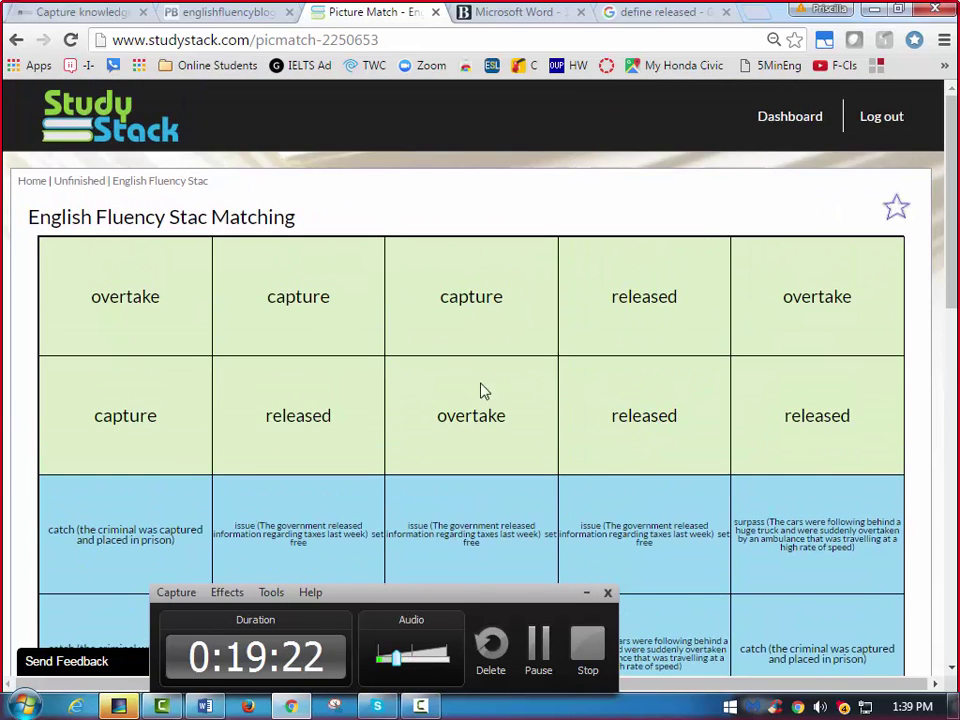
# Return to the stack's data page and open its Flashcards activity.
pyautogui.click(16, 42)
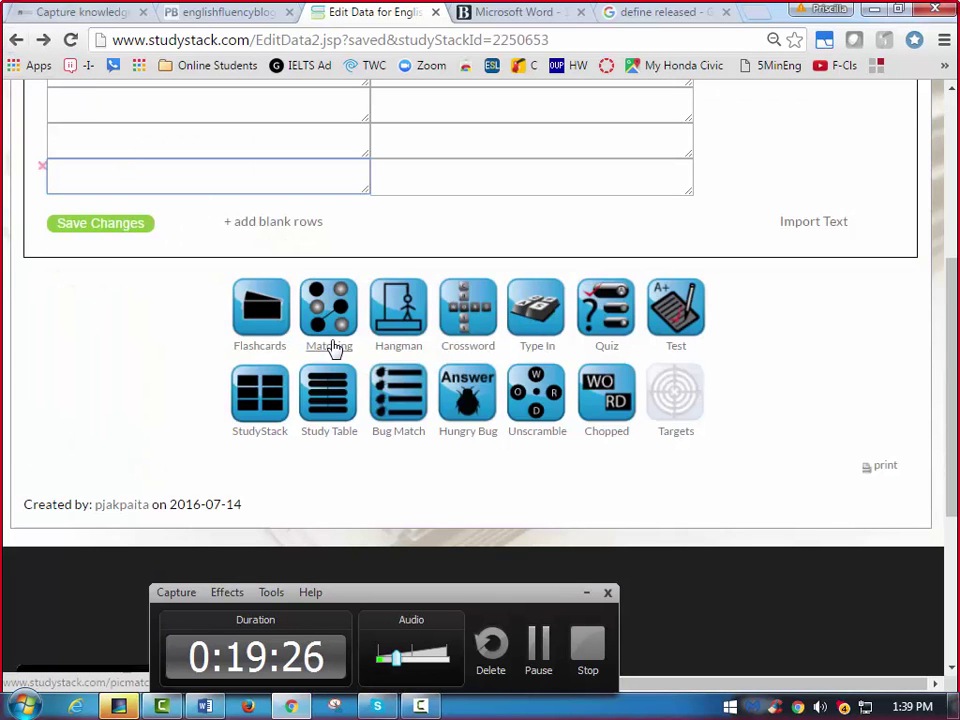
pyautogui.scroll(2, 333, 347)
pyautogui.scroll(4, 332, 338)
pyautogui.scroll(-8, 304, 354)
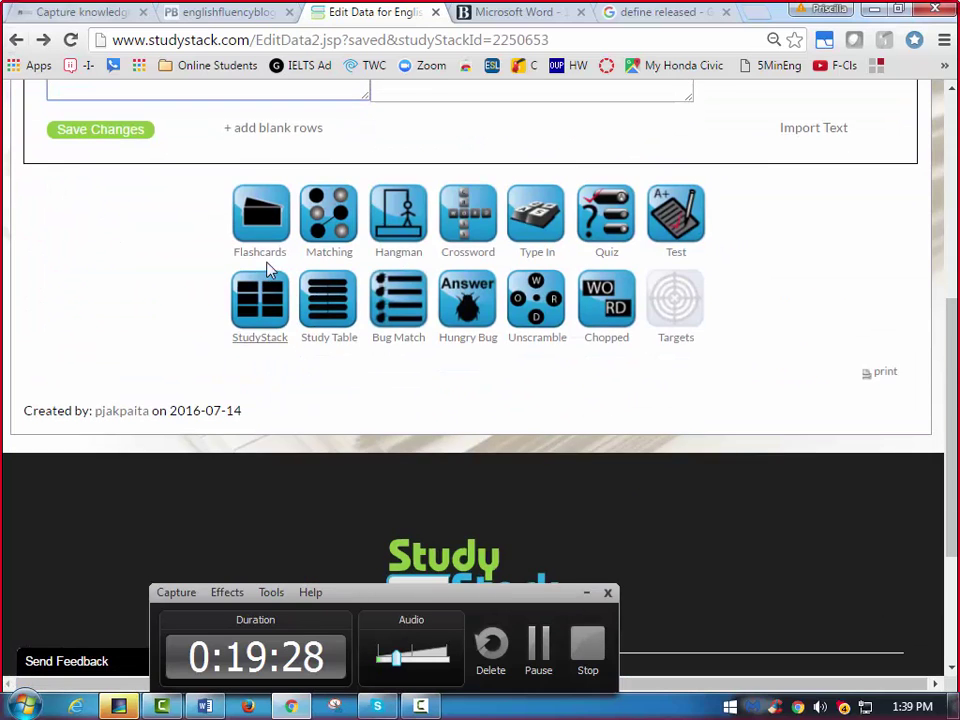
pyautogui.click(268, 238)
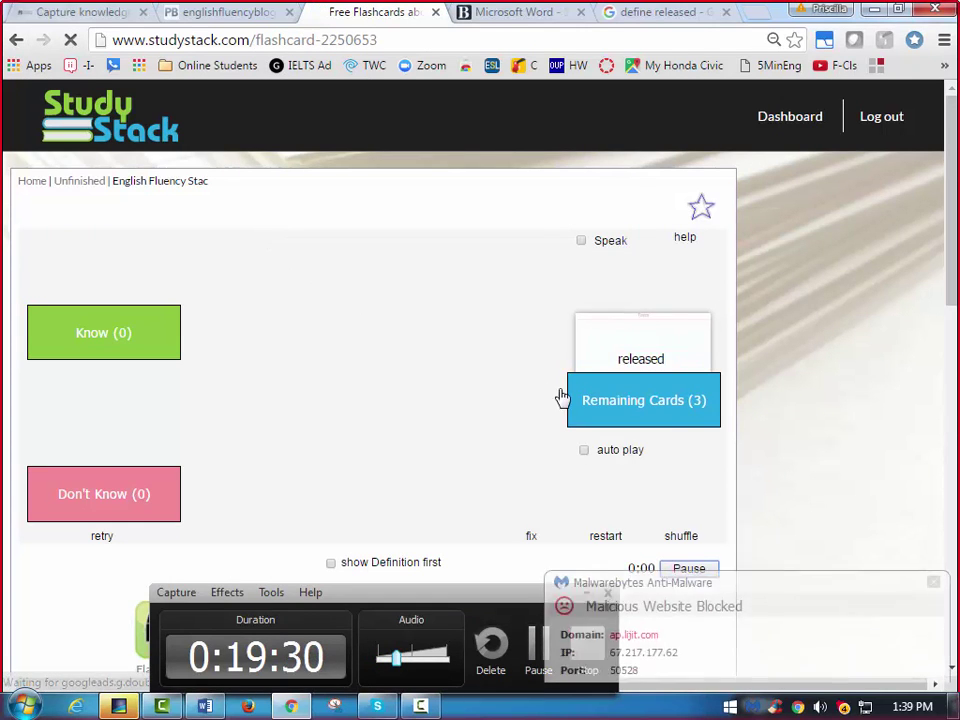
# Draw the "released" flashcard, flip it to its definition and mark it as known.
pyautogui.click(575, 398)
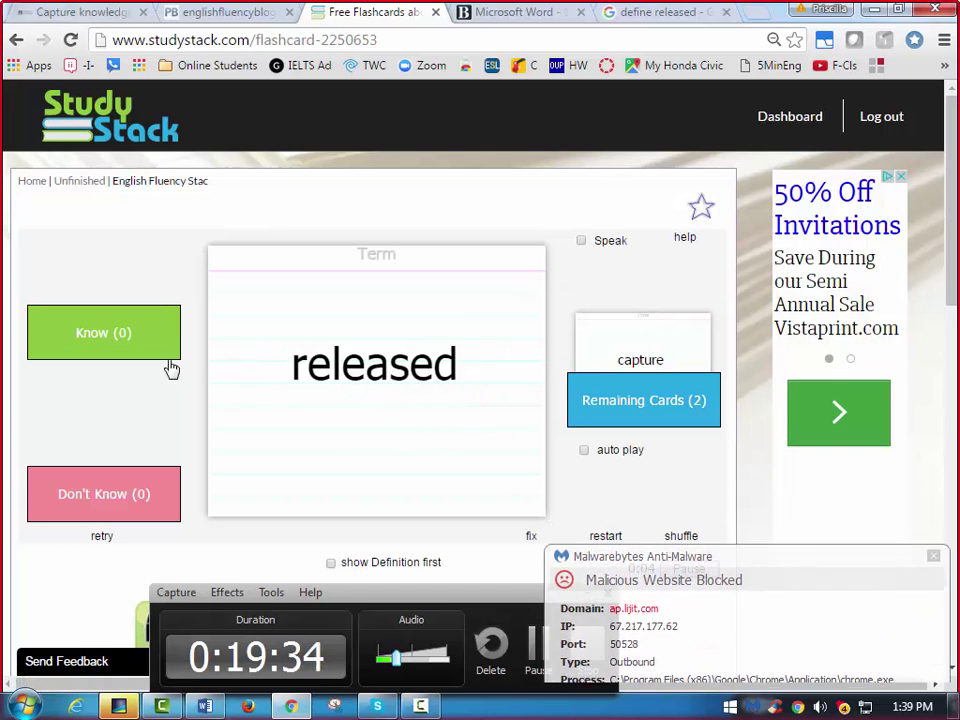
pyautogui.click(398, 503)
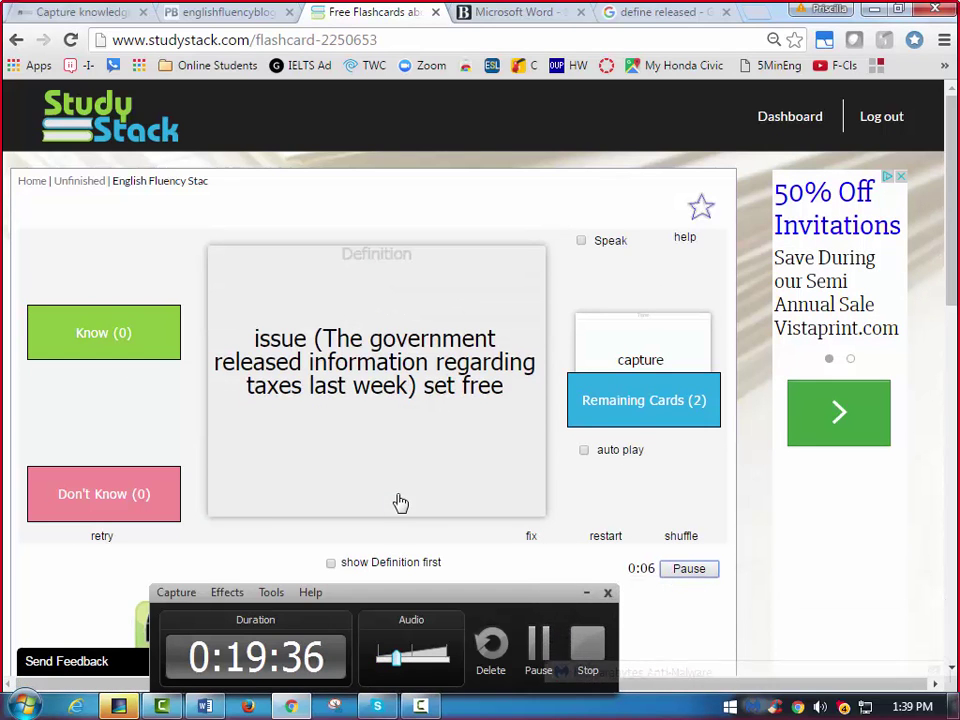
pyautogui.click(117, 334)
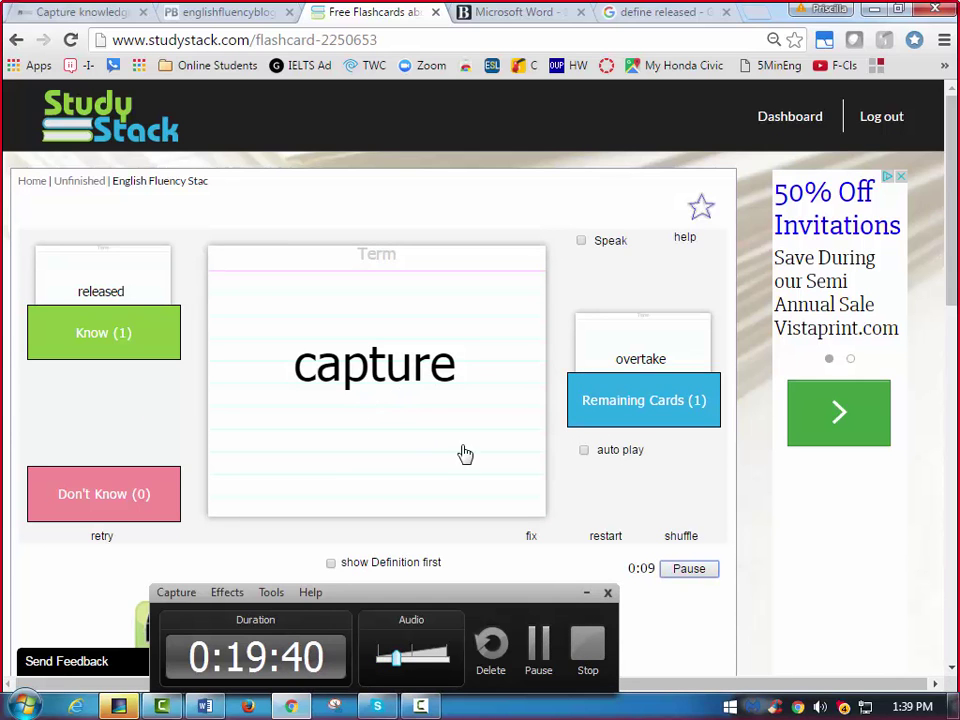
# Flip the "capture" flashcard and mark it as not known, flip "overtake", and bring "released" back from the known pile.
pyautogui.click(488, 449)
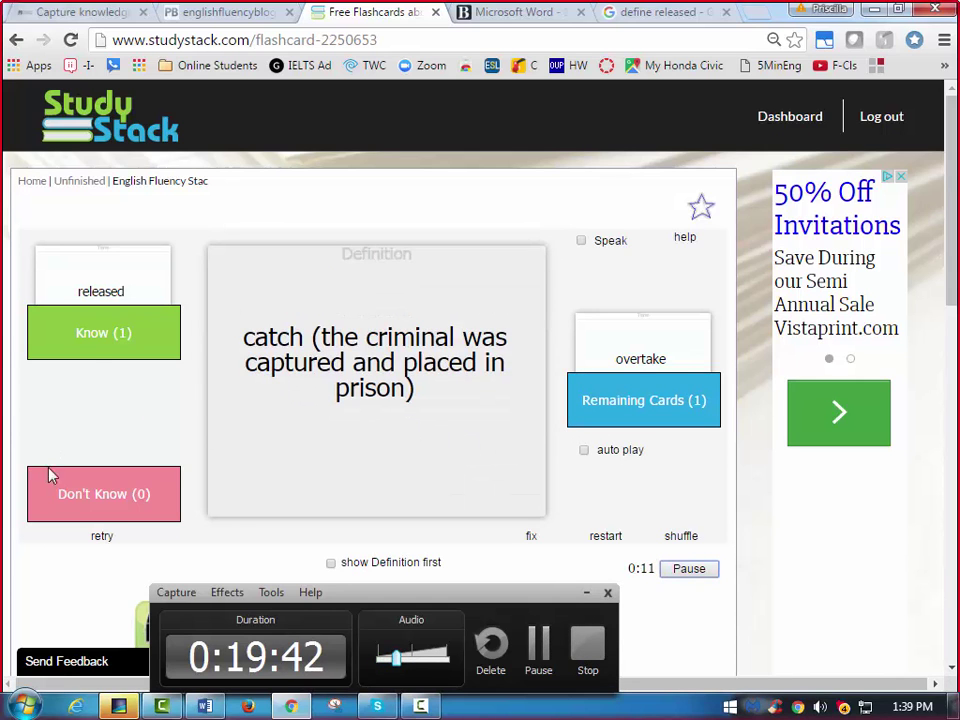
pyautogui.click(90, 503)
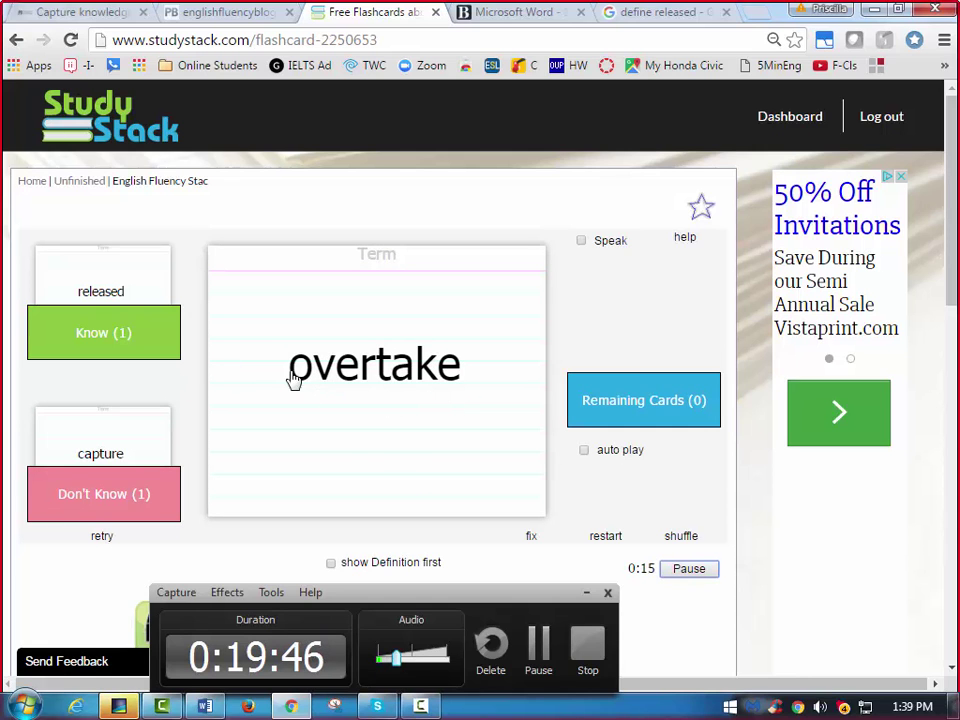
pyautogui.click(396, 454)
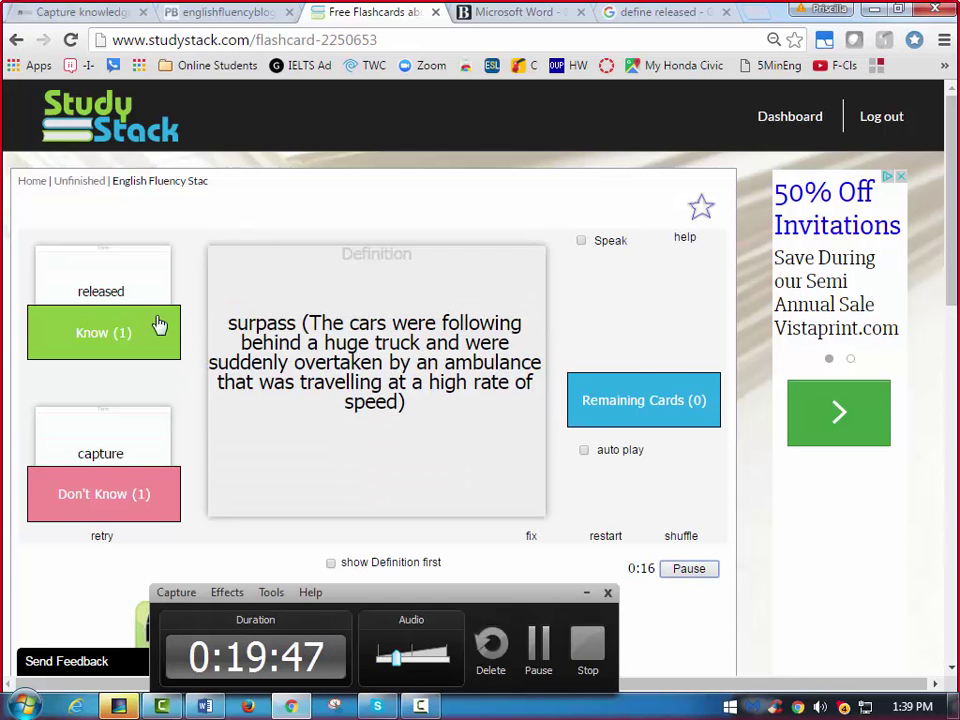
pyautogui.click(96, 289)
# Look over the flashcard page's available activities and the stack's table of terms and definitions.
pyautogui.scroll(-2, 530, 490)
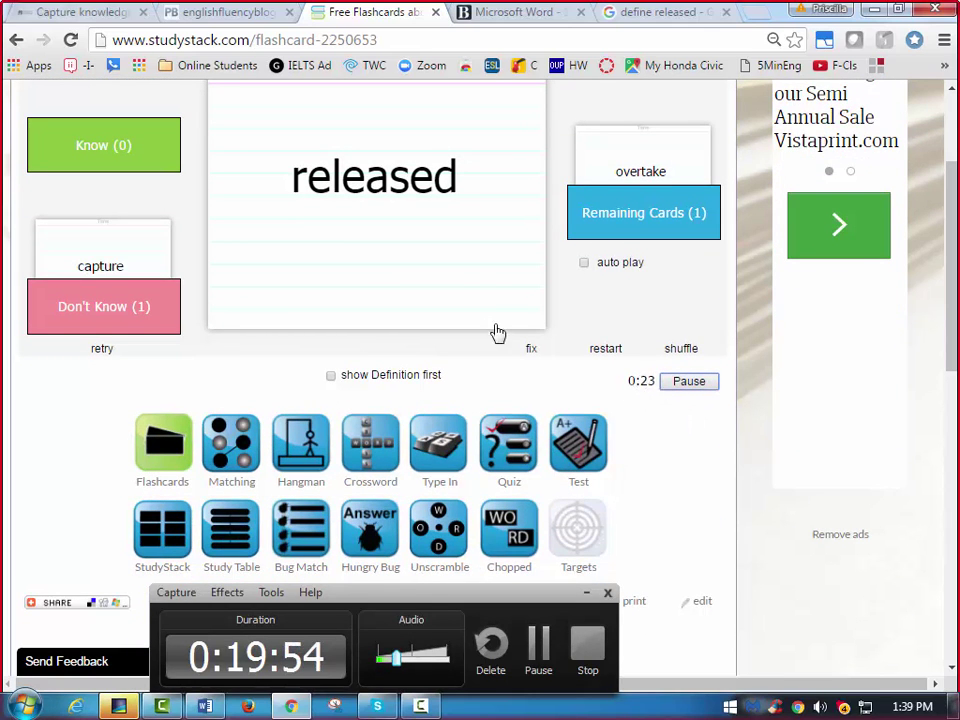
pyautogui.scroll(2, 604, 350)
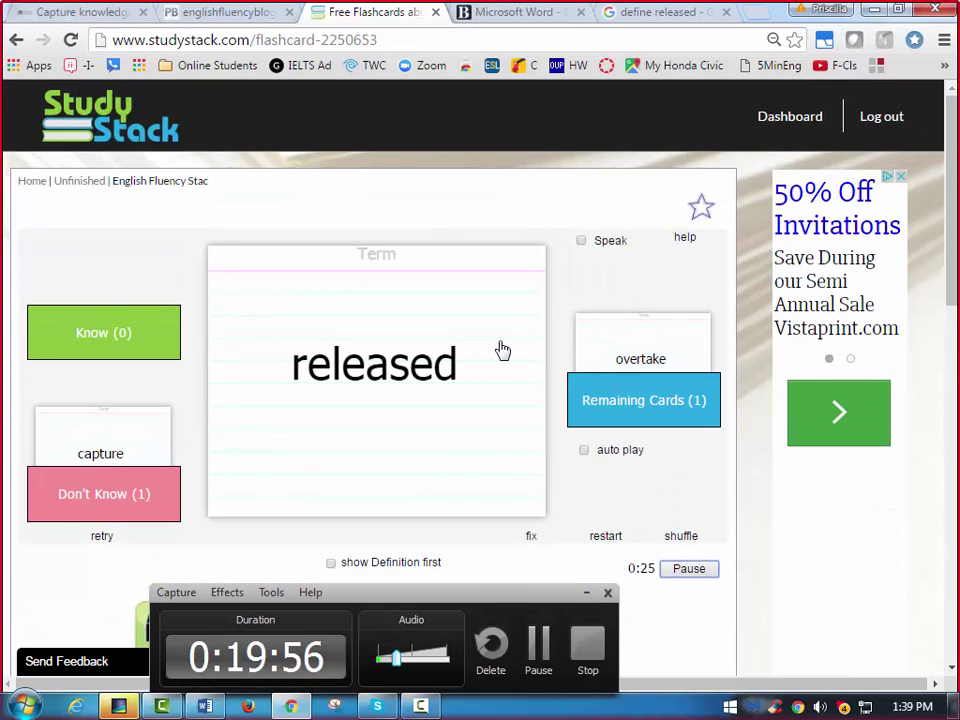
pyautogui.scroll(-2, 487, 325)
pyautogui.scroll(-2, 500, 330)
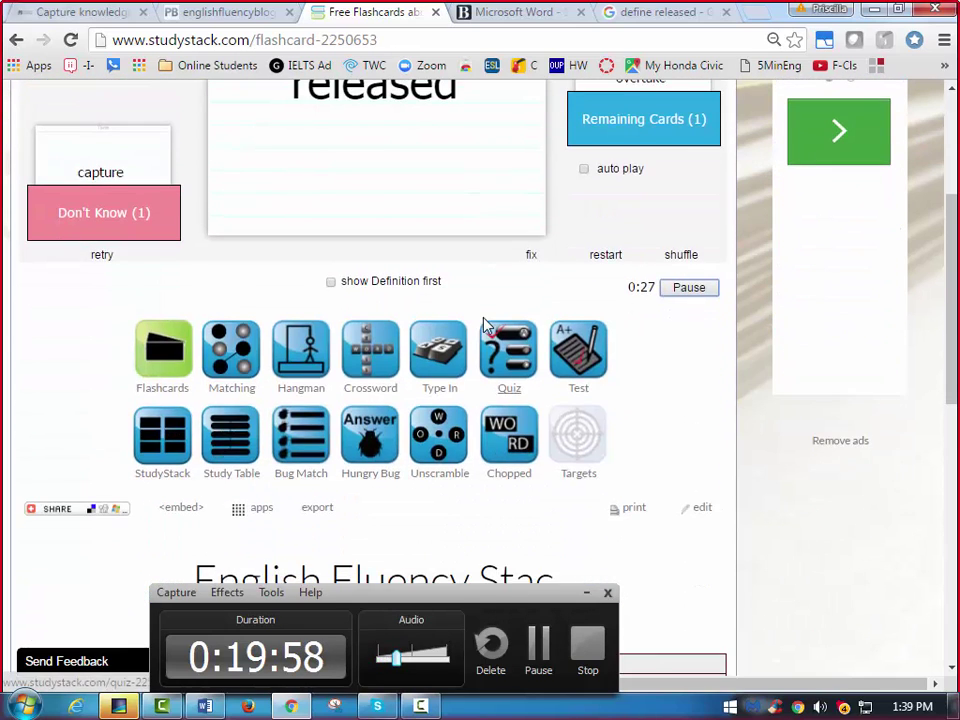
pyautogui.scroll(-3, 500, 330)
pyautogui.scroll(4, 490, 316)
pyautogui.scroll(-4, 490, 316)
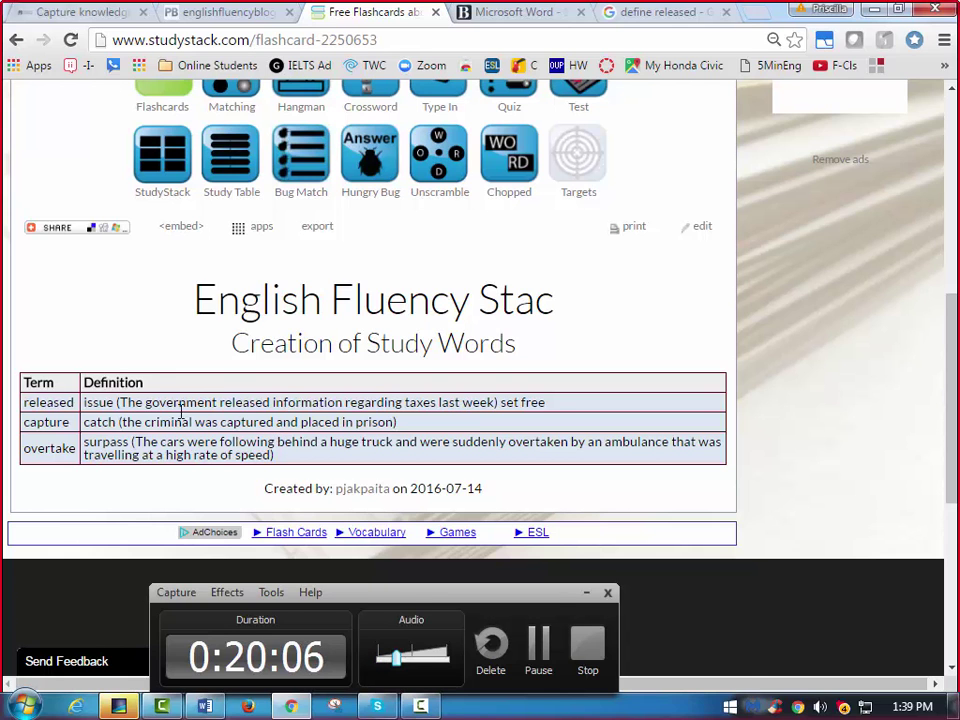
pyautogui.scroll(-2, 221, 418)
pyautogui.scroll(2, 210, 410)
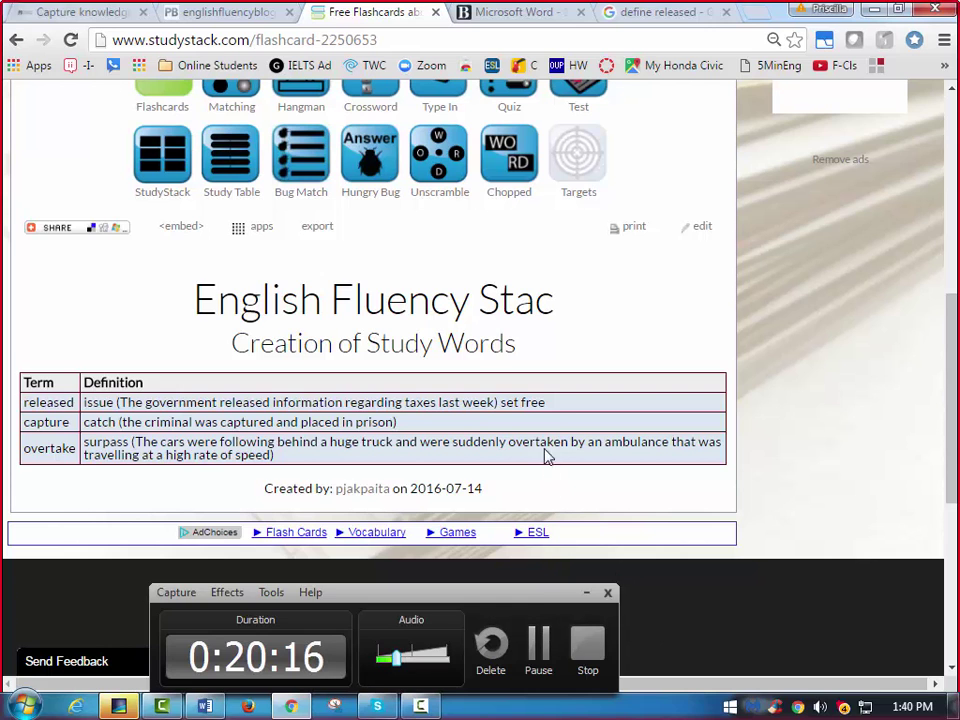
pyautogui.scroll(4, 544, 424)
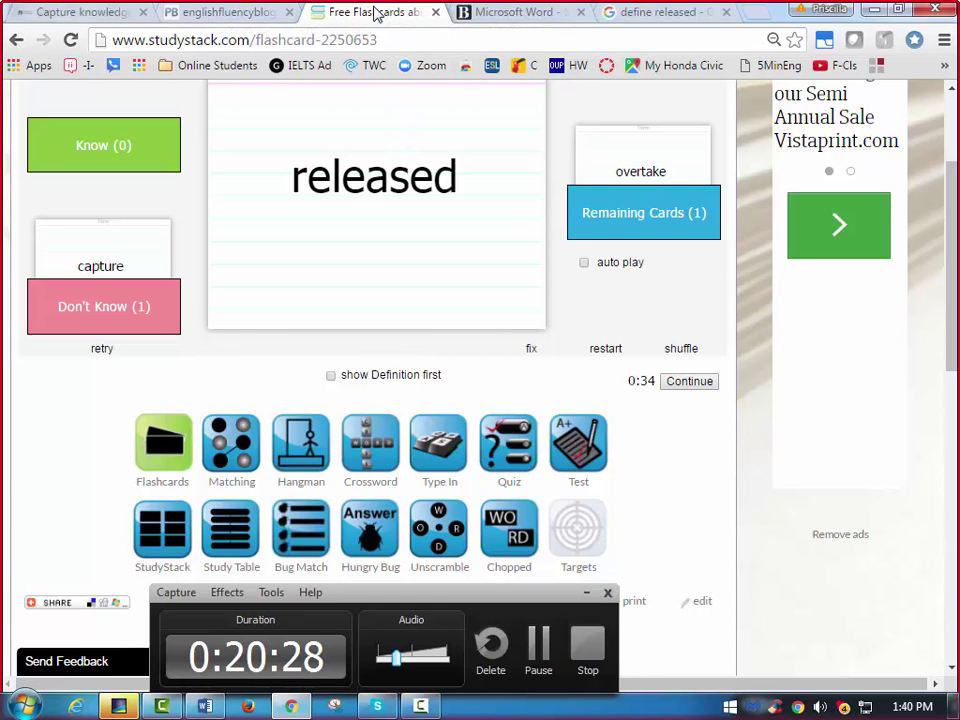
# Close the StudyStack page and select the word "targeted" in the Pokemon Go lesson's article.
pyautogui.click(436, 14)
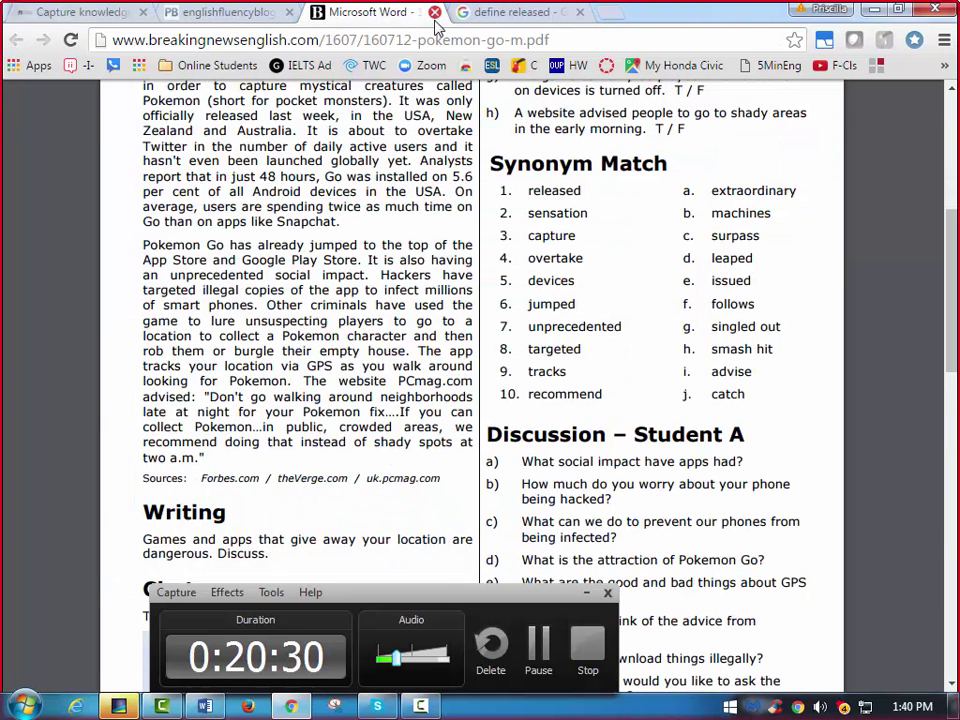
pyautogui.scroll(3, 608, 424)
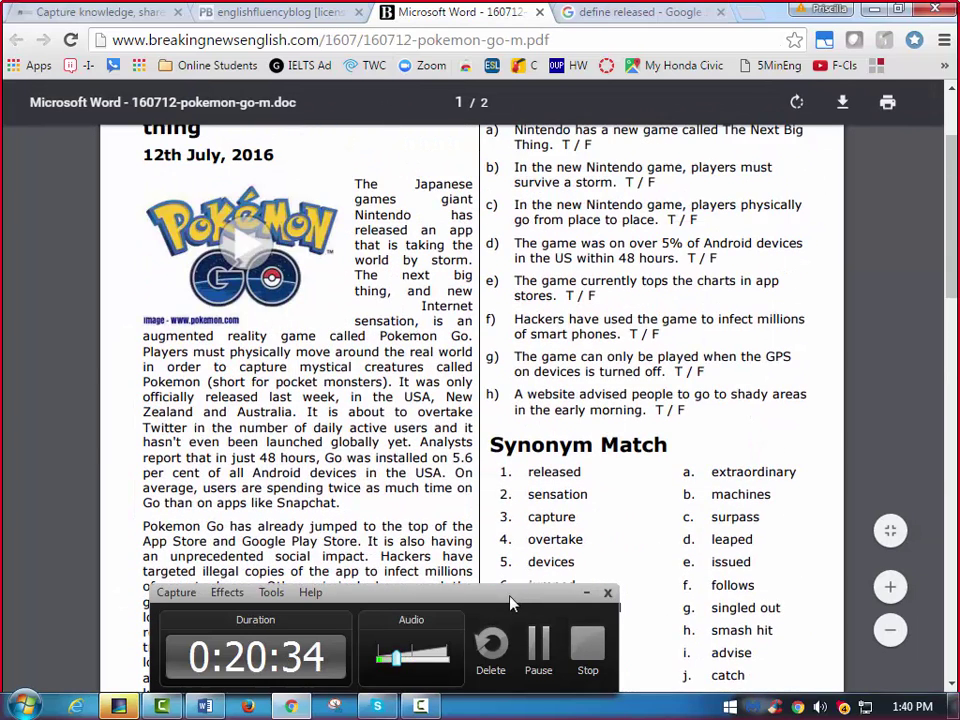
pyautogui.moveTo(494, 650); pyautogui.dragTo(514, 707)
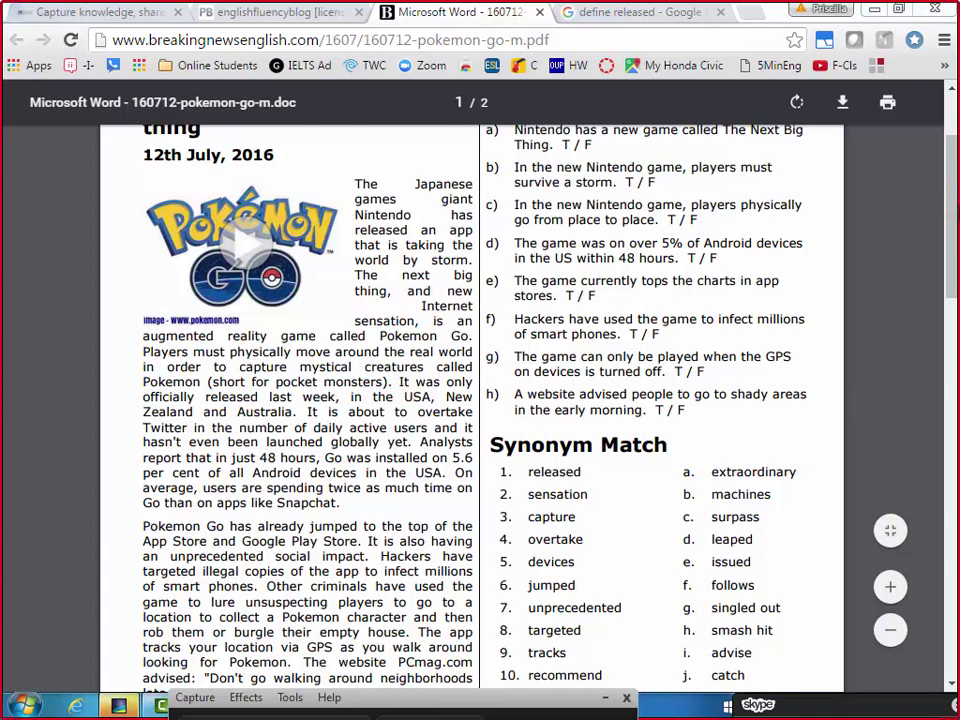
pyautogui.scroll(1, 156, 203)
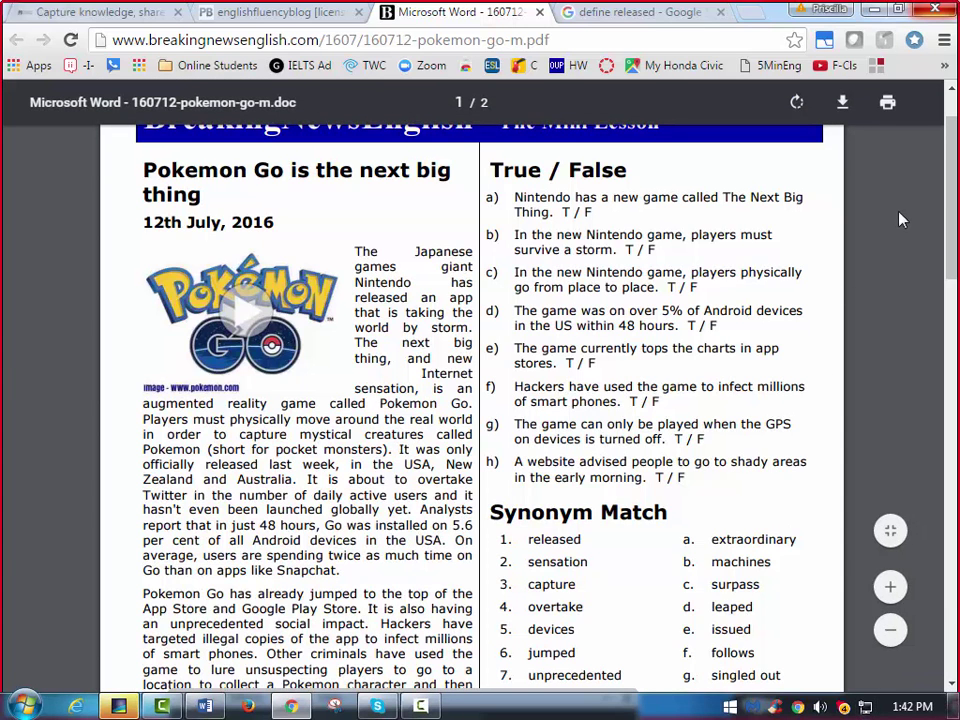
pyautogui.moveTo(952, 246); pyautogui.dragTo(955, 330)
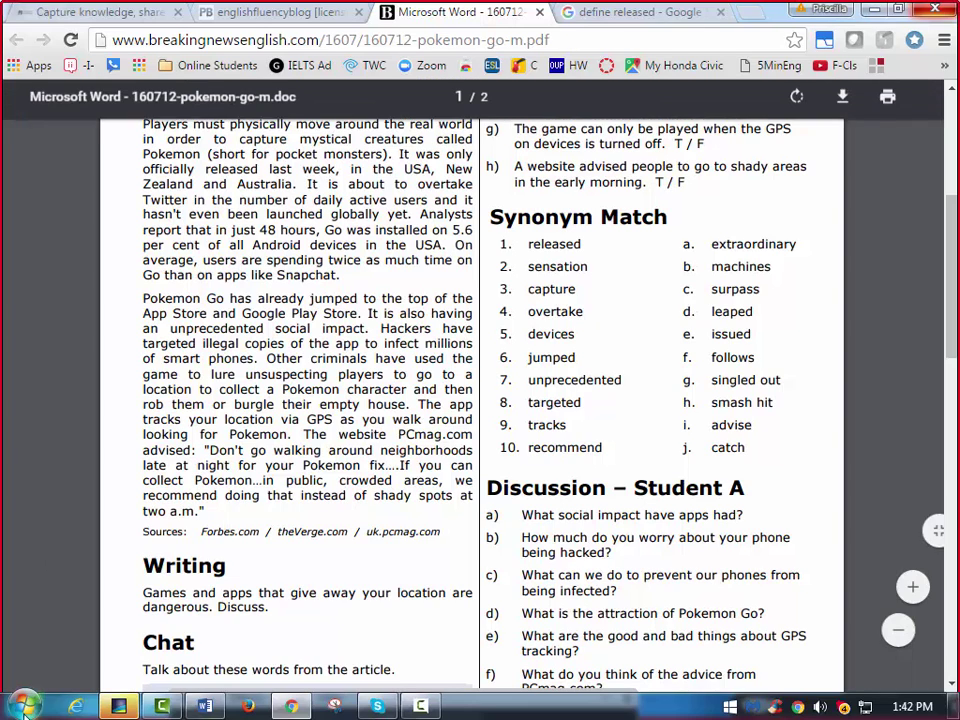
pyautogui.doubleClick(173, 345)
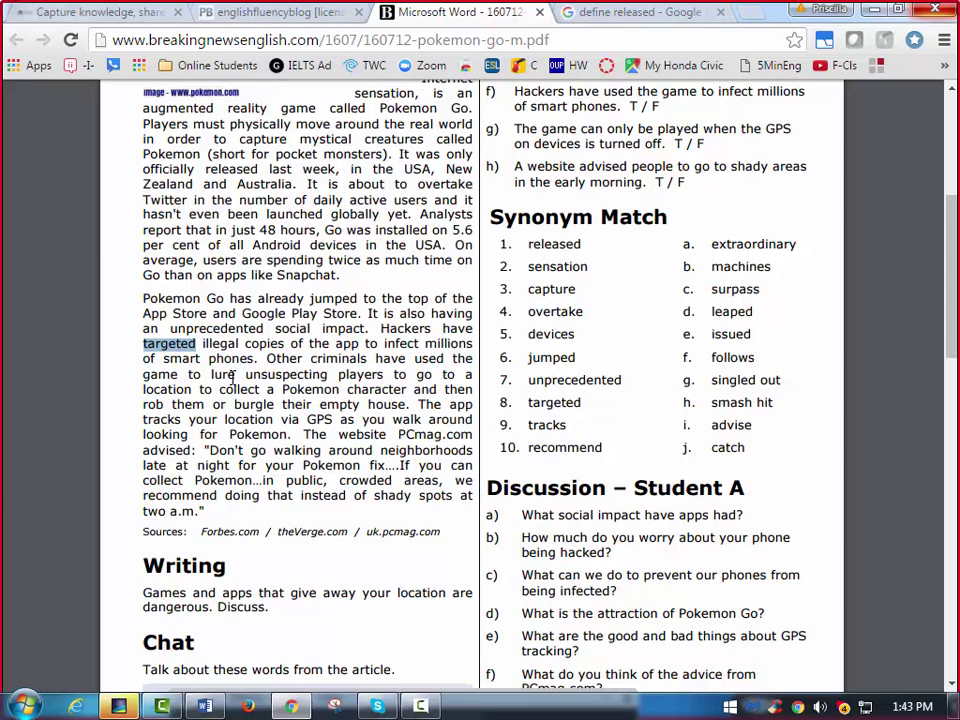
# Review the Pokemon Go lesson's article and its True / False, Synonym Match, Discussion and Phrase Match exercises.
pyautogui.moveTo(205, 706)
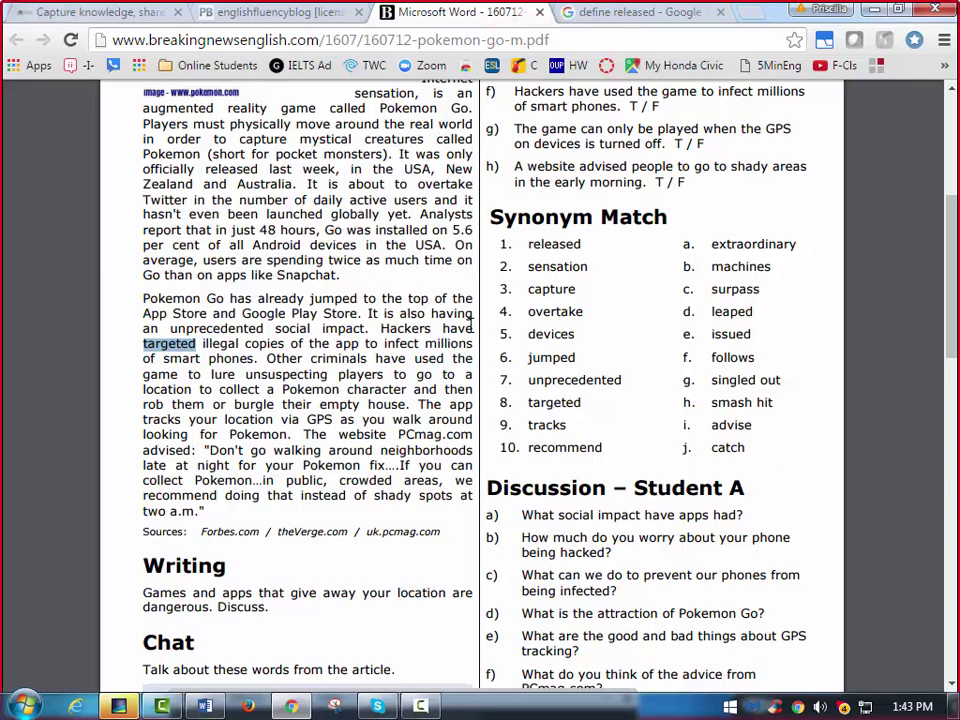
pyautogui.scroll(1, 430, 352)
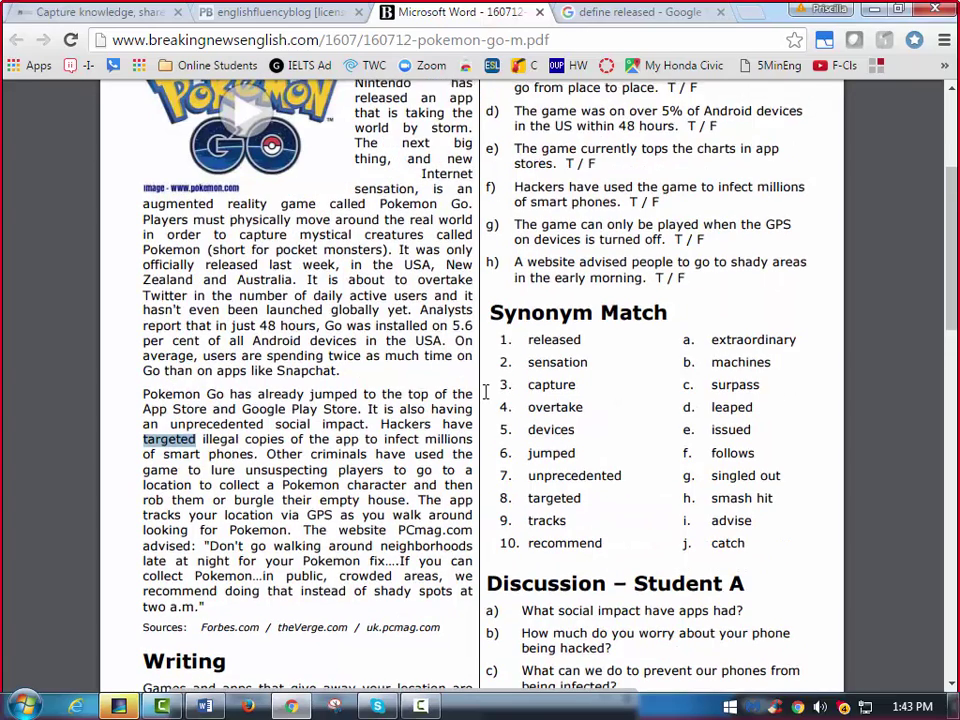
pyautogui.scroll(2, 486, 392)
pyautogui.scroll(1, 486, 392)
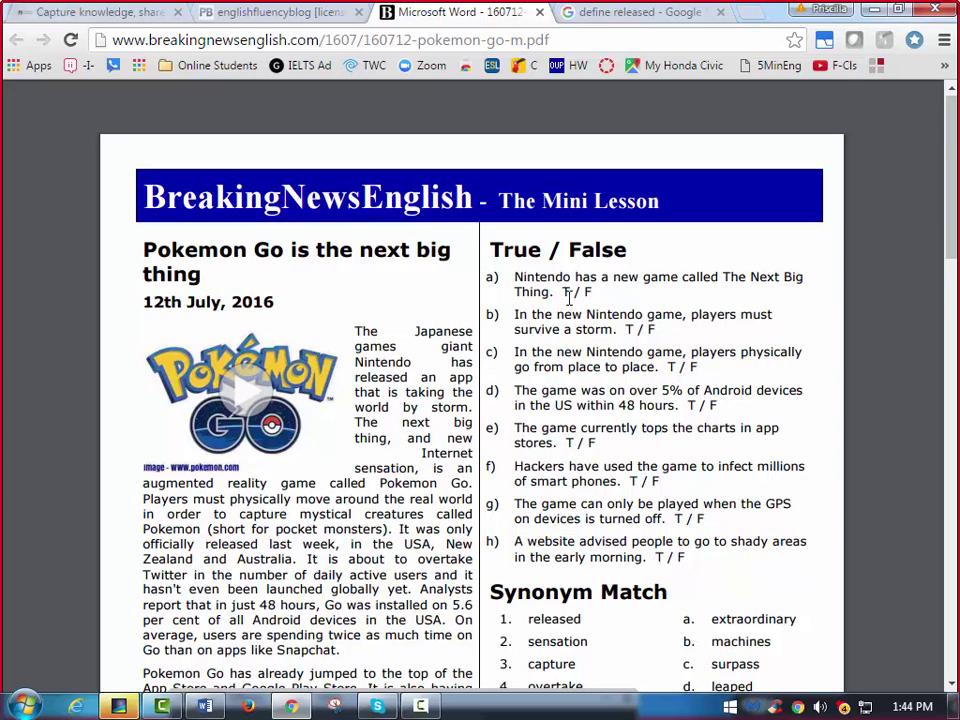
pyautogui.scroll(-2, 696, 423)
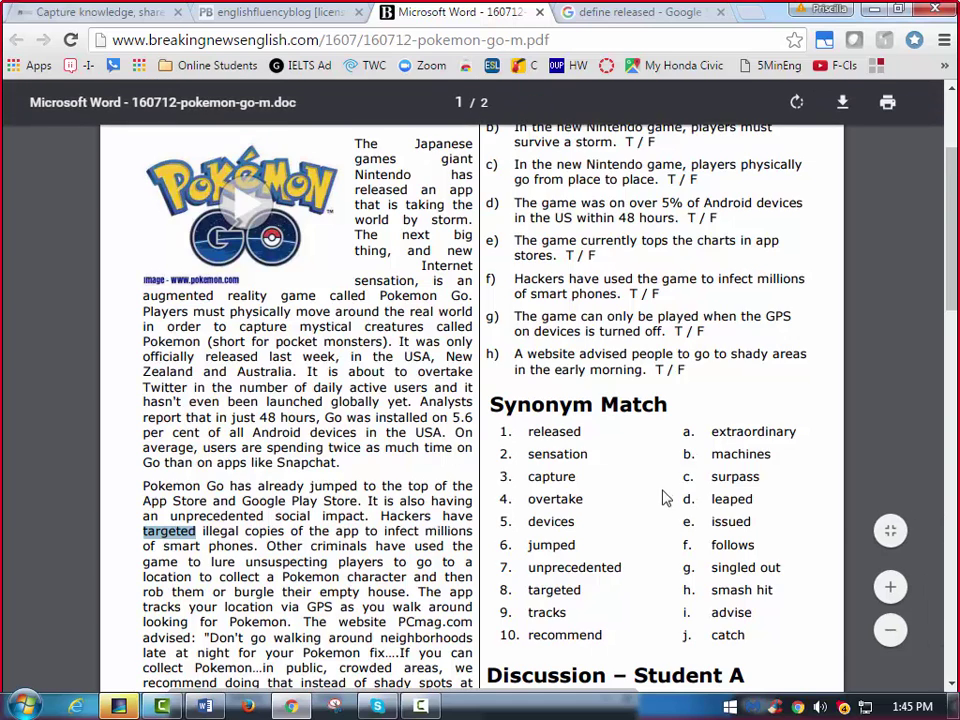
pyautogui.scroll(-5, 662, 497)
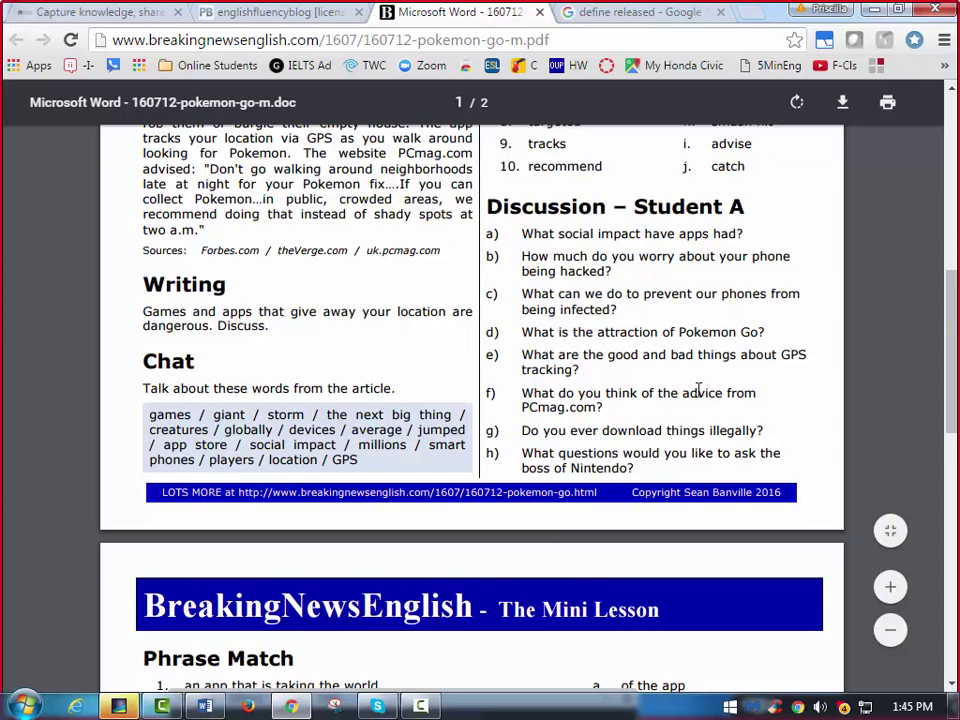
pyautogui.scroll(-2, 691, 380)
pyautogui.scroll(-1, 692, 378)
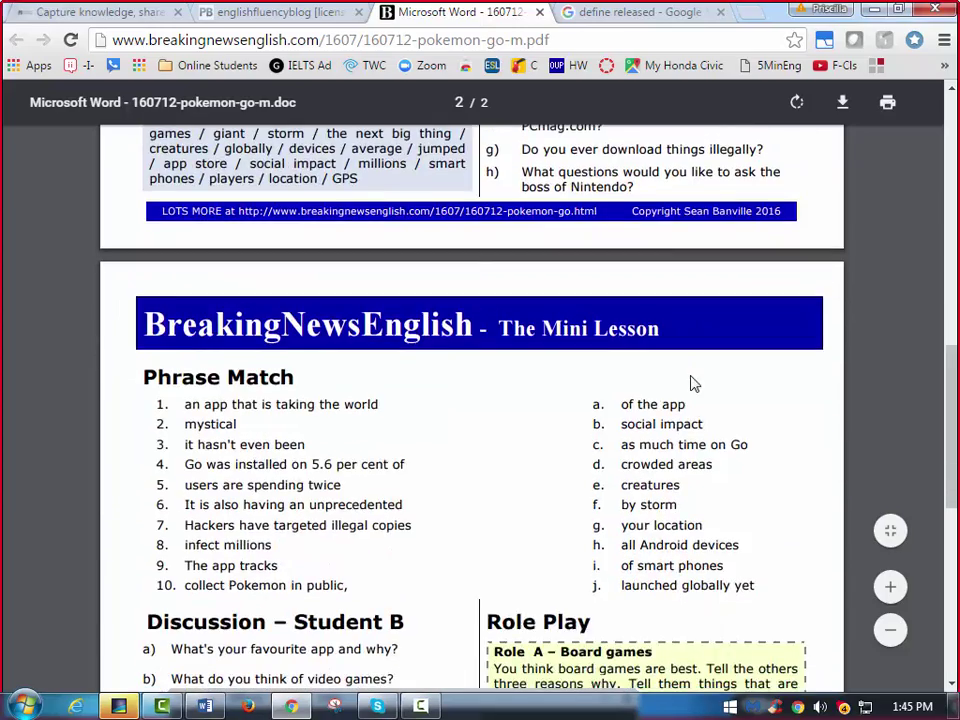
pyautogui.scroll(4, 692, 380)
pyautogui.scroll(2, 690, 380)
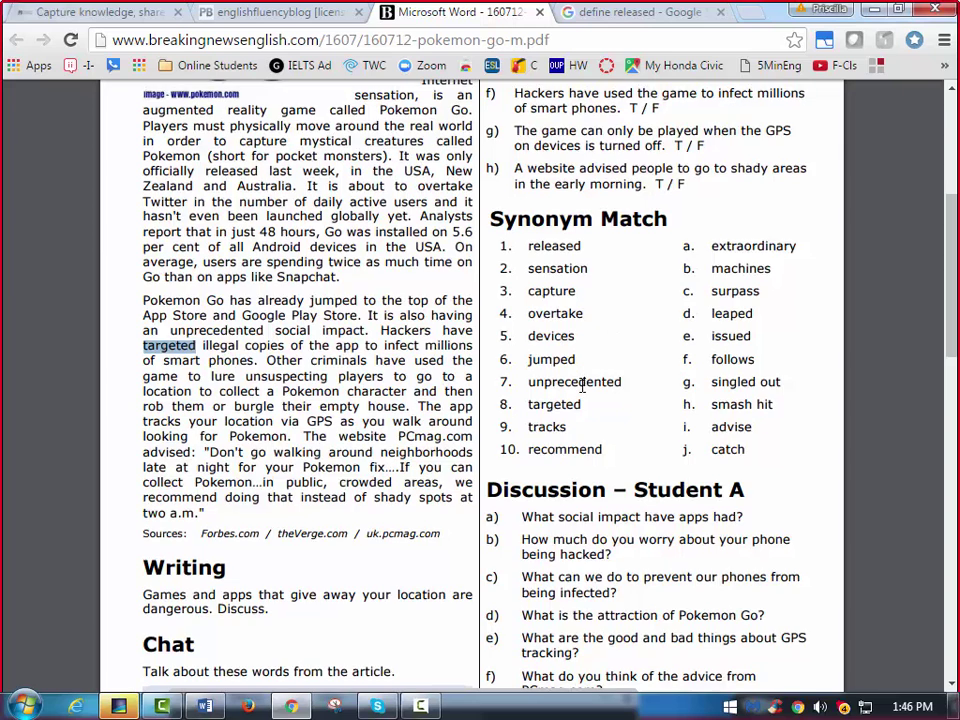
pyautogui.scroll(2, 585, 385)
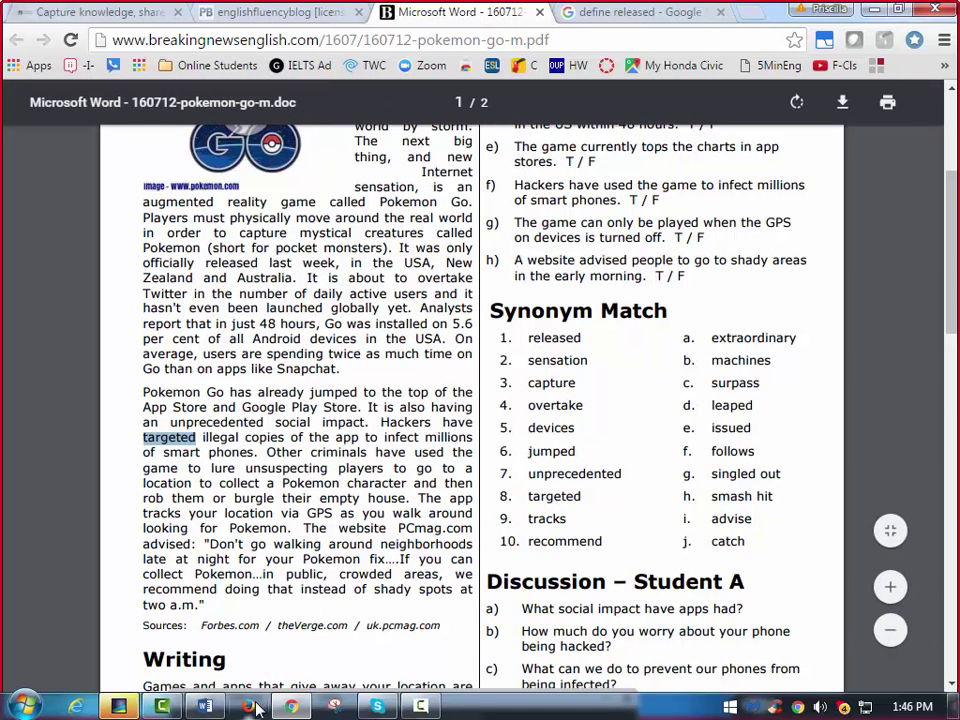
# Switch to the Word document and add two blank lines above the Student A / Student B table on the first page.
pyautogui.click(207, 706)
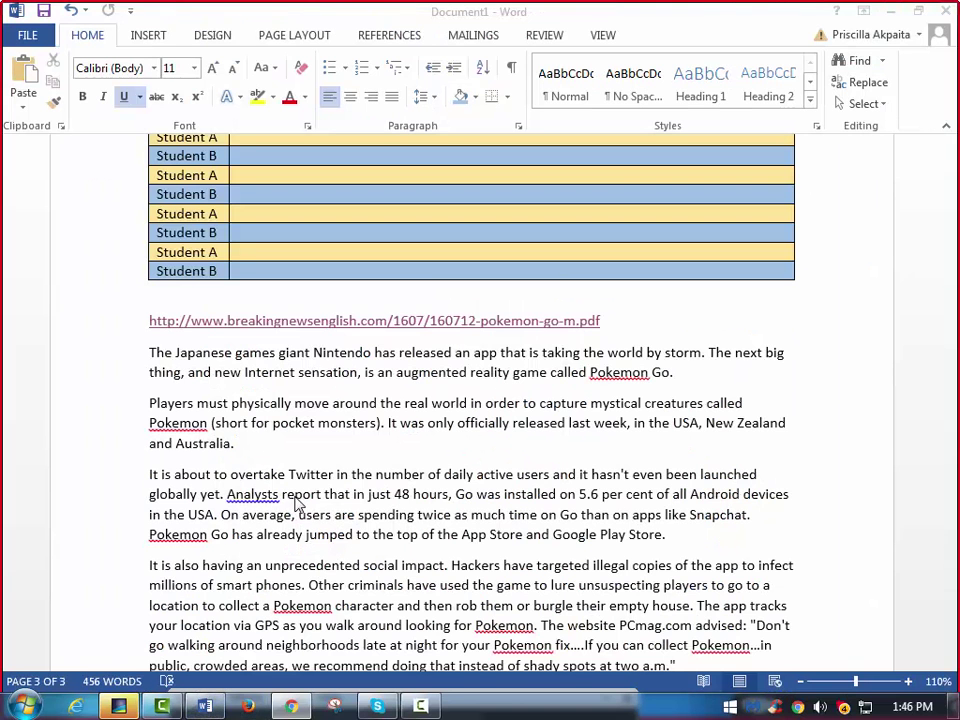
pyautogui.scroll(15, 600, 514)
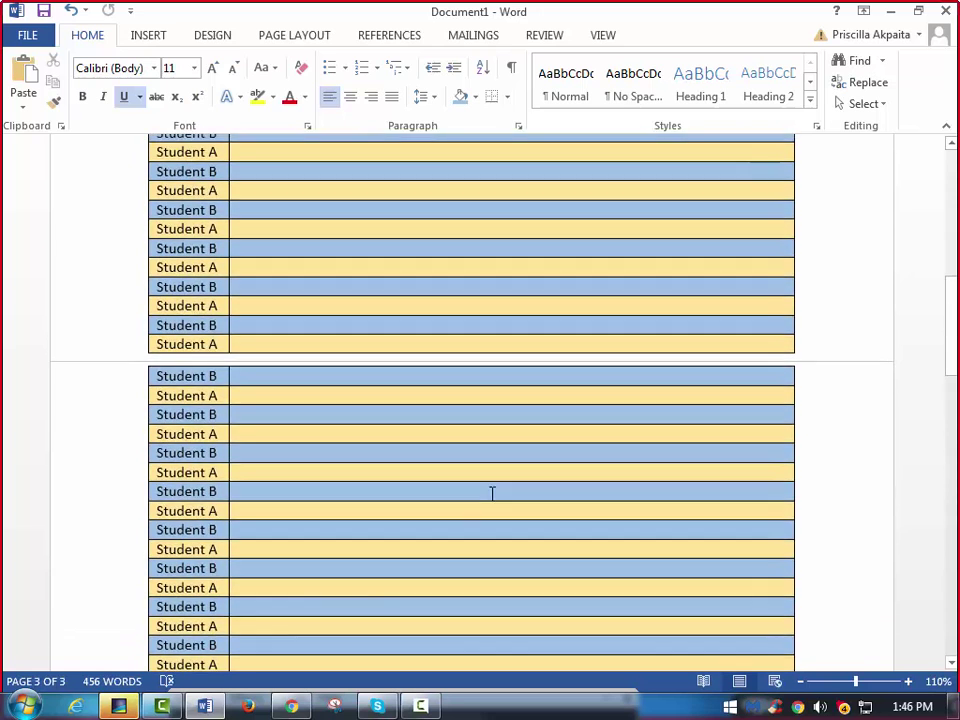
pyautogui.scroll(10, 492, 493)
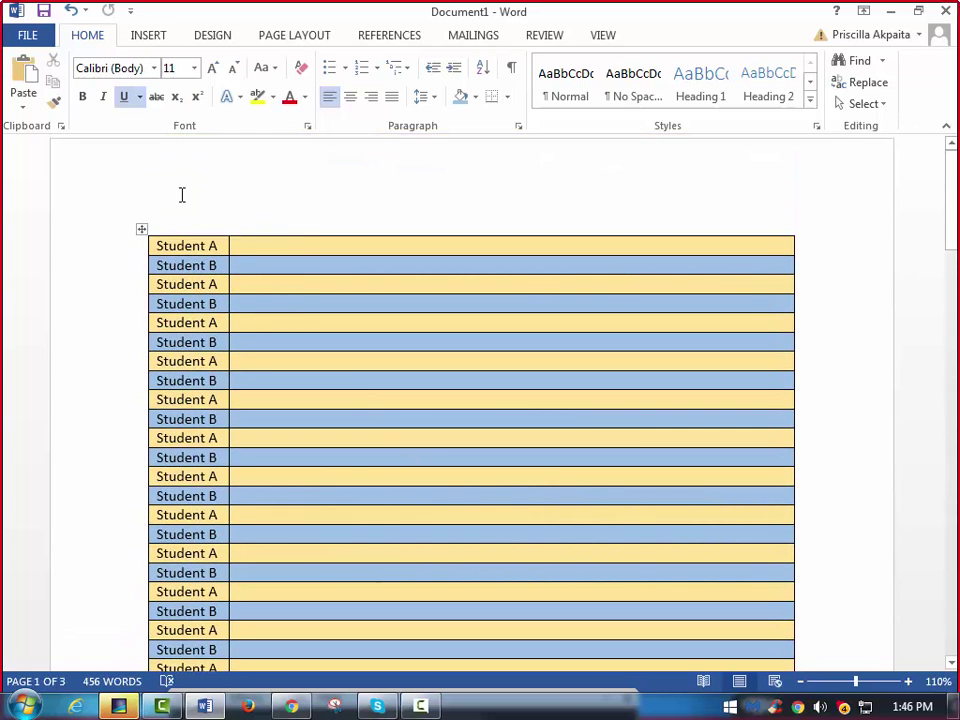
pyautogui.click(167, 199)
pyautogui.press('Return')
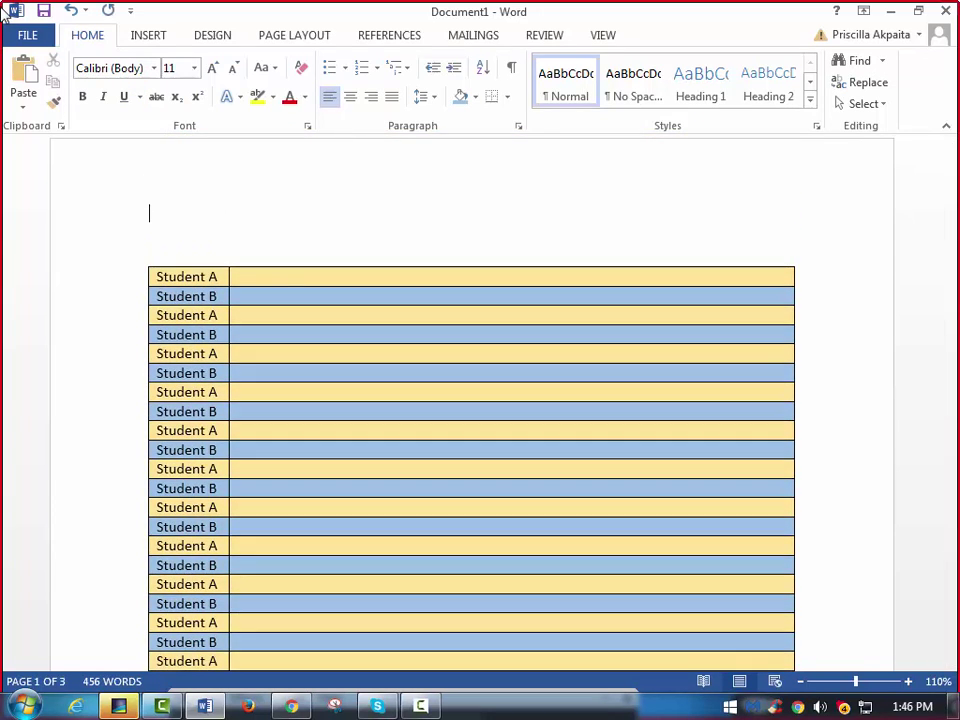
pyautogui.press('Return')
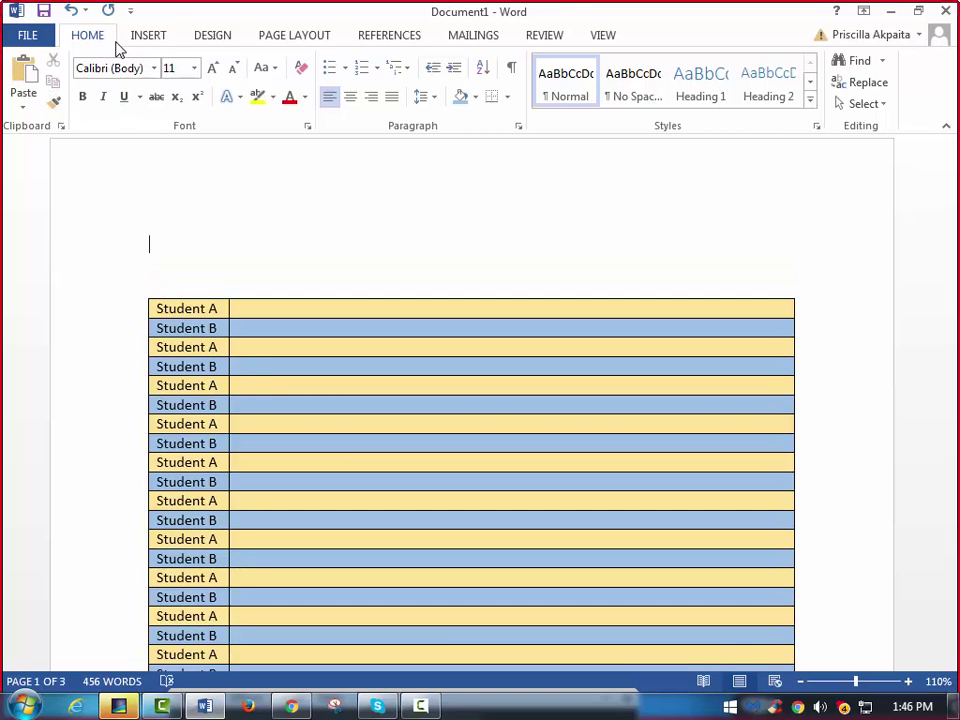
# Insert a table with three columns and four rows above the Student A / Student B table.
pyautogui.click(144, 37)
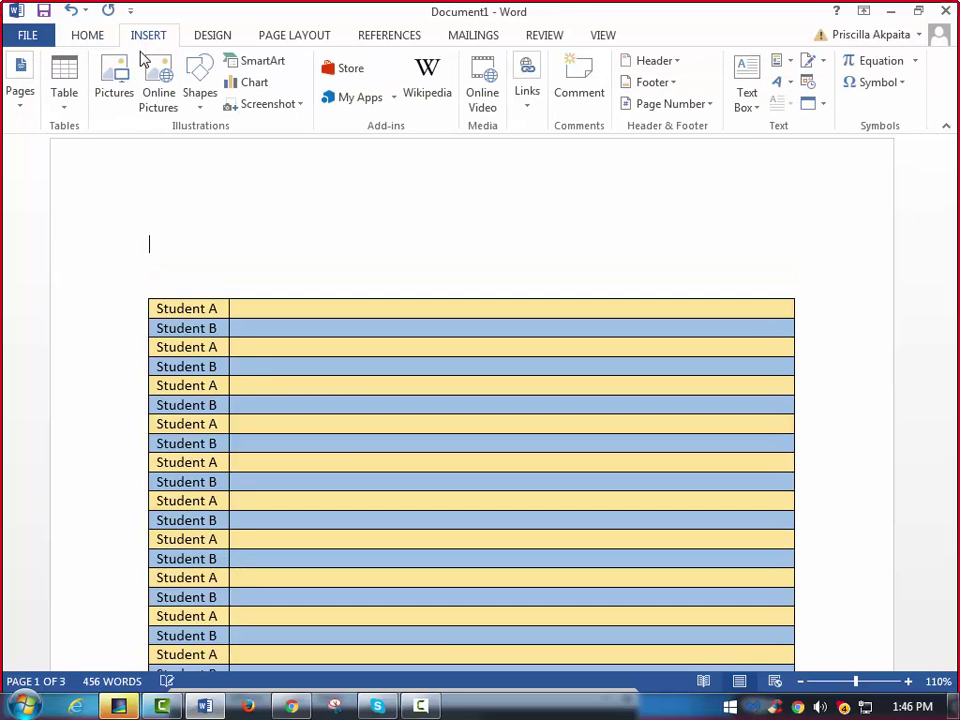
pyautogui.click(65, 76)
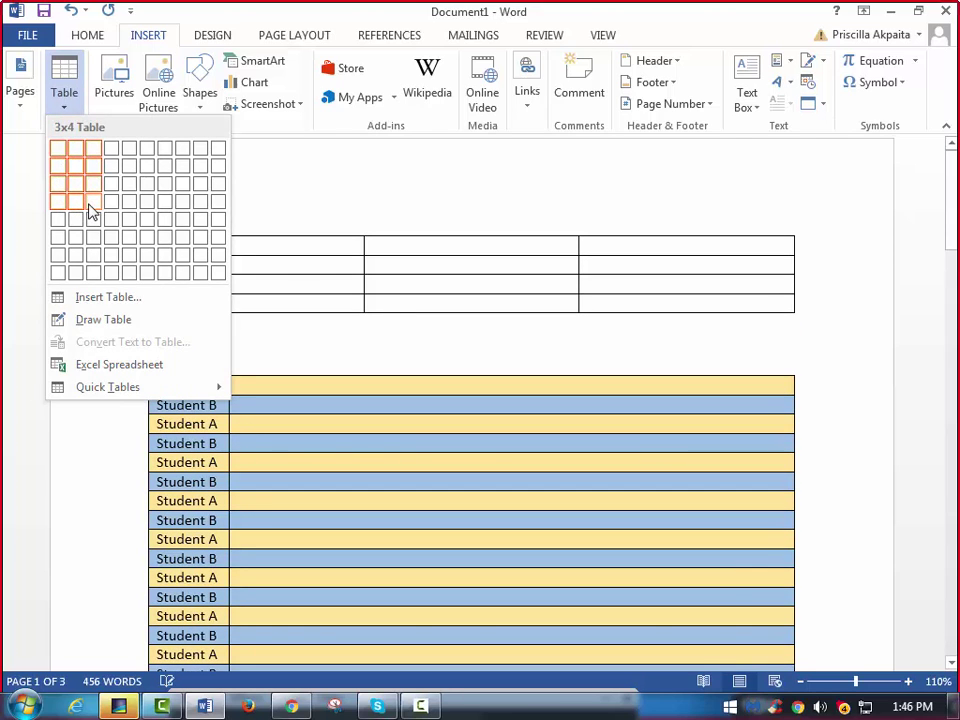
pyautogui.click(90, 210)
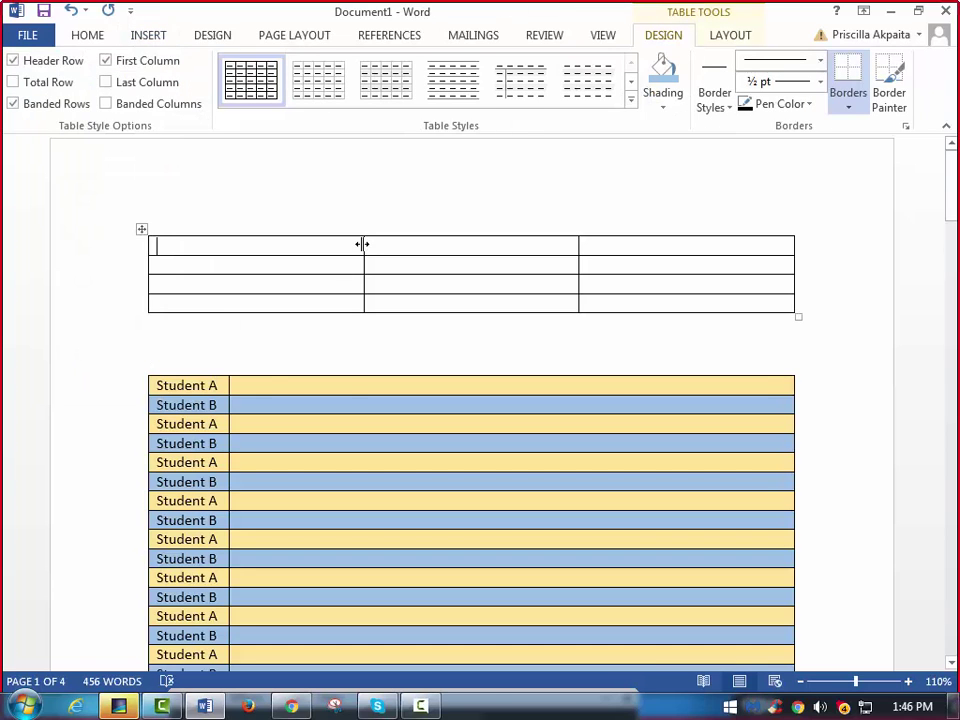
# Narrow the new table's first two columns so the third is the widest, and select its first cell.
pyautogui.moveTo(363, 244); pyautogui.dragTo(236, 253)
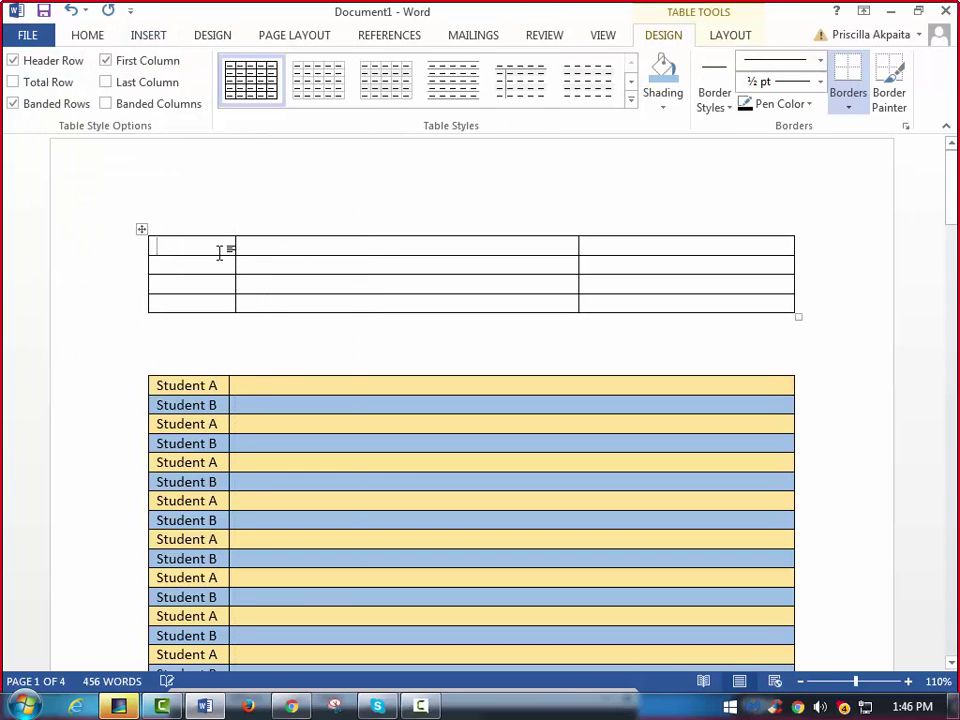
pyautogui.moveTo(577, 265); pyautogui.dragTo(366, 285)
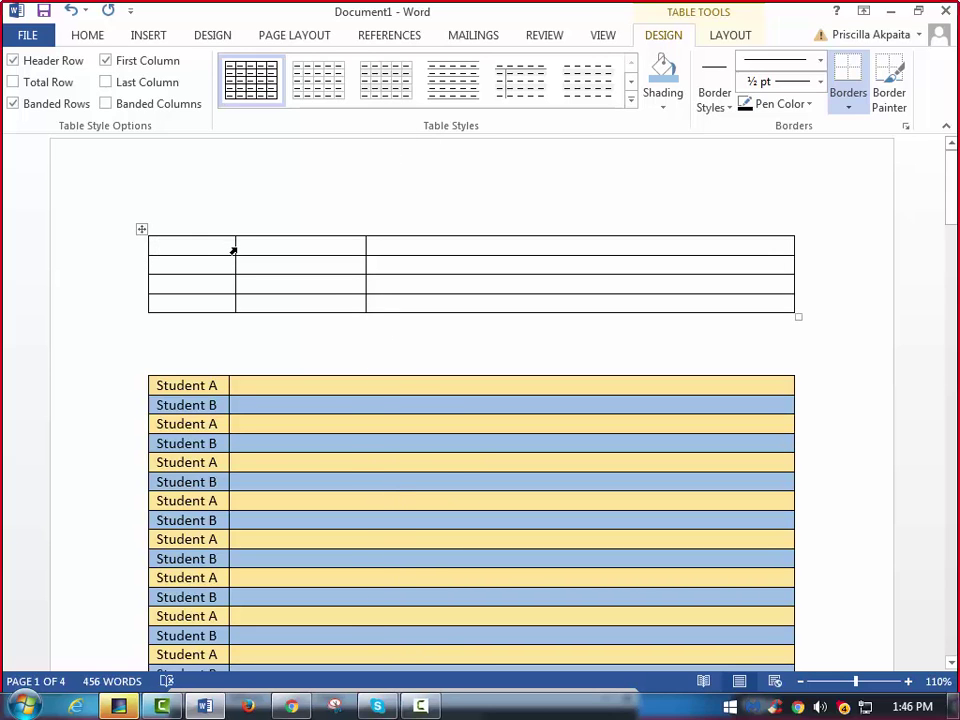
pyautogui.moveTo(234, 249); pyautogui.dragTo(198, 257)
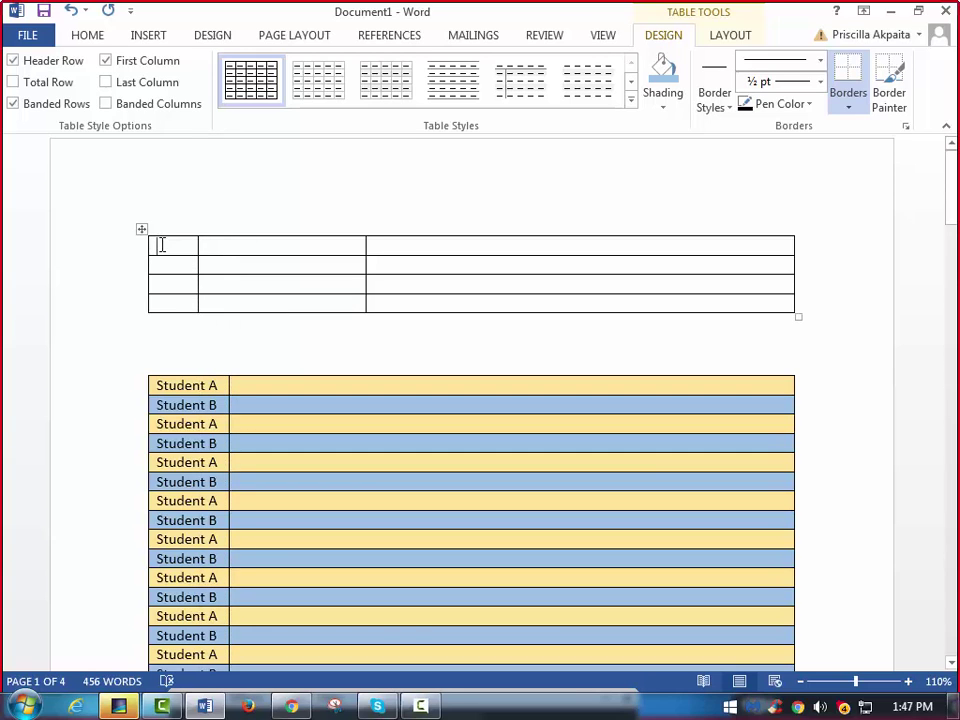
pyautogui.click(152, 247)
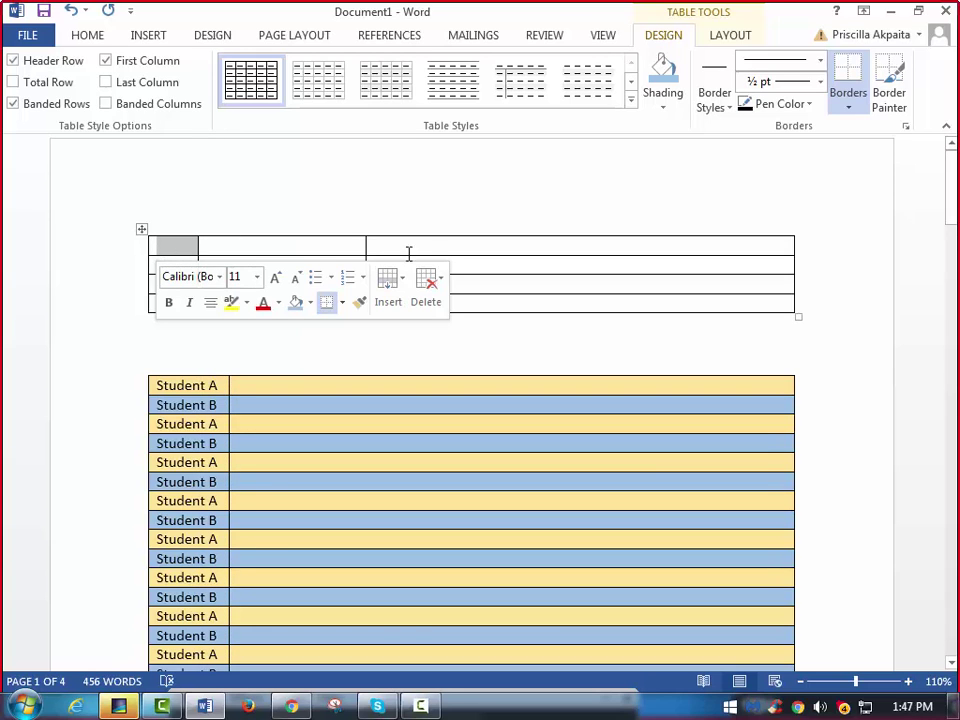
# Number the new table's rows 1 to 4 in the first column, and narrow that column to fit the digits.
pyautogui.write('1')
pyautogui.click(163, 265)
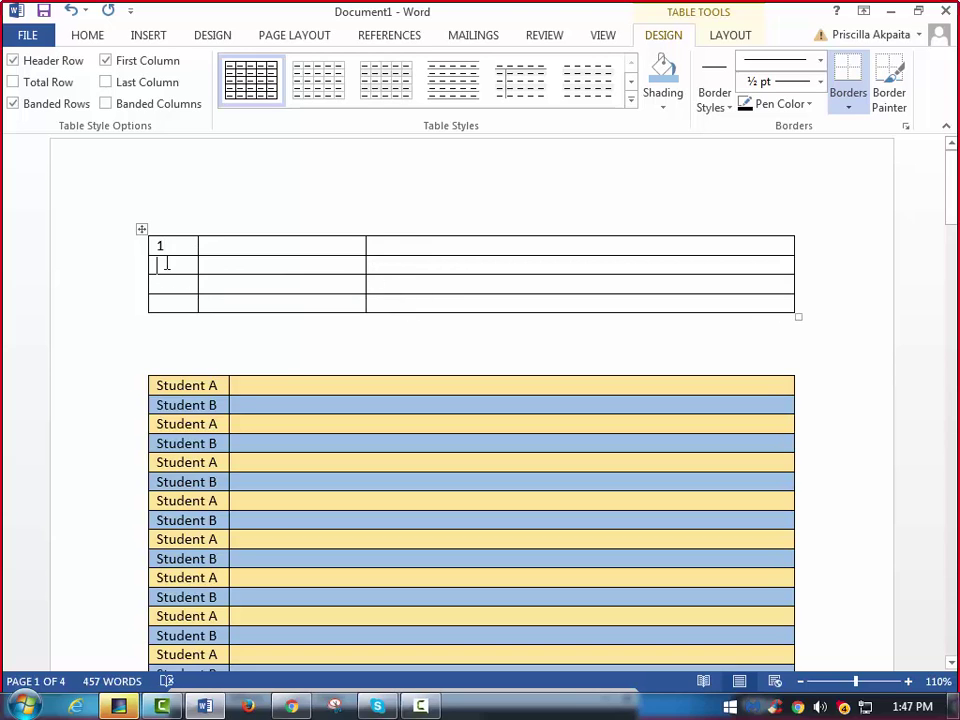
pyautogui.write('2')
pyautogui.click(161, 286)
pyautogui.write('3')
pyautogui.click(159, 303)
pyautogui.write('4')
pyautogui.moveTo(195, 249); pyautogui.dragTo(179, 254)
# Enter the words "overtake" and "neighborhood" in the second column beside numbers 1 and 2.
pyautogui.click(201, 246)
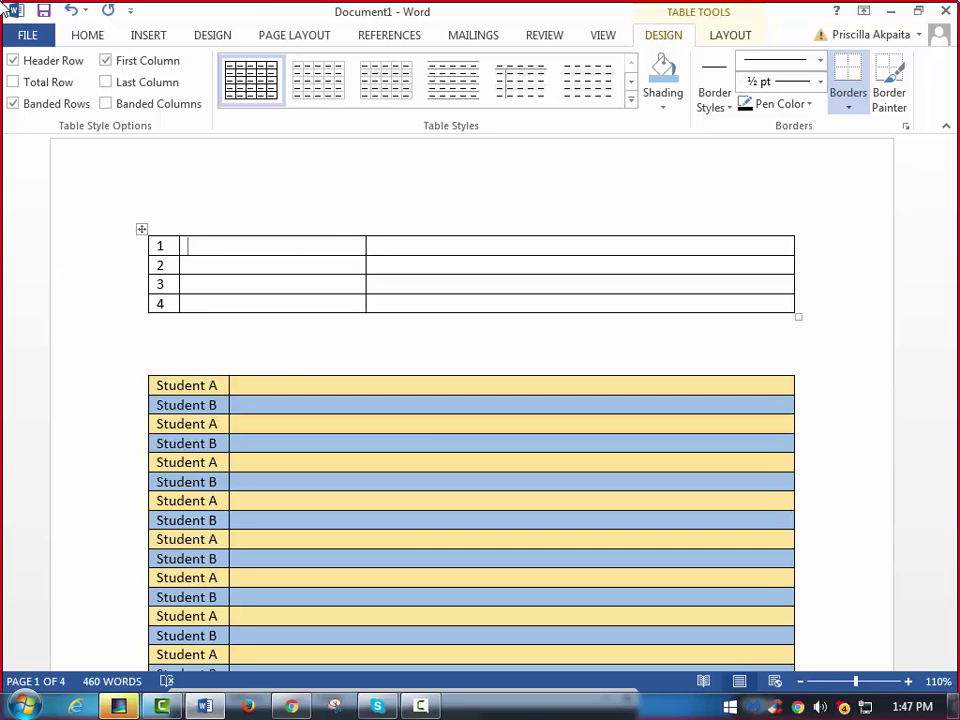
pyautogui.write('overt')
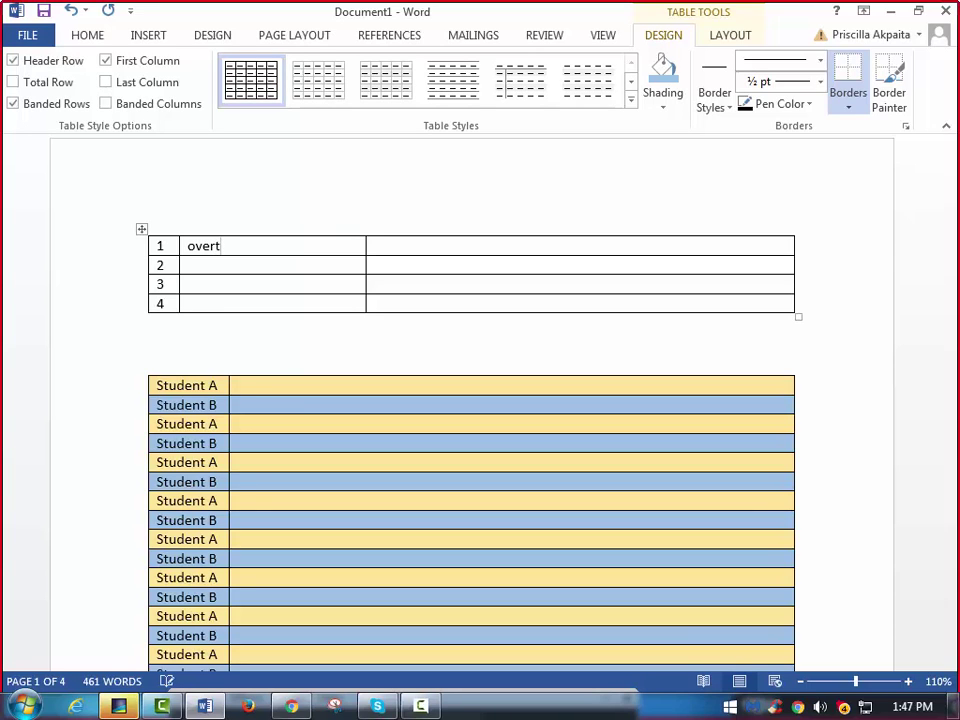
pyautogui.write('a')
pyautogui.write('nme')
pyautogui.press('BackSpace')
pyautogui.press('BackSpace')
pyautogui.press('BackSpace')
pyautogui.write('neighbo')
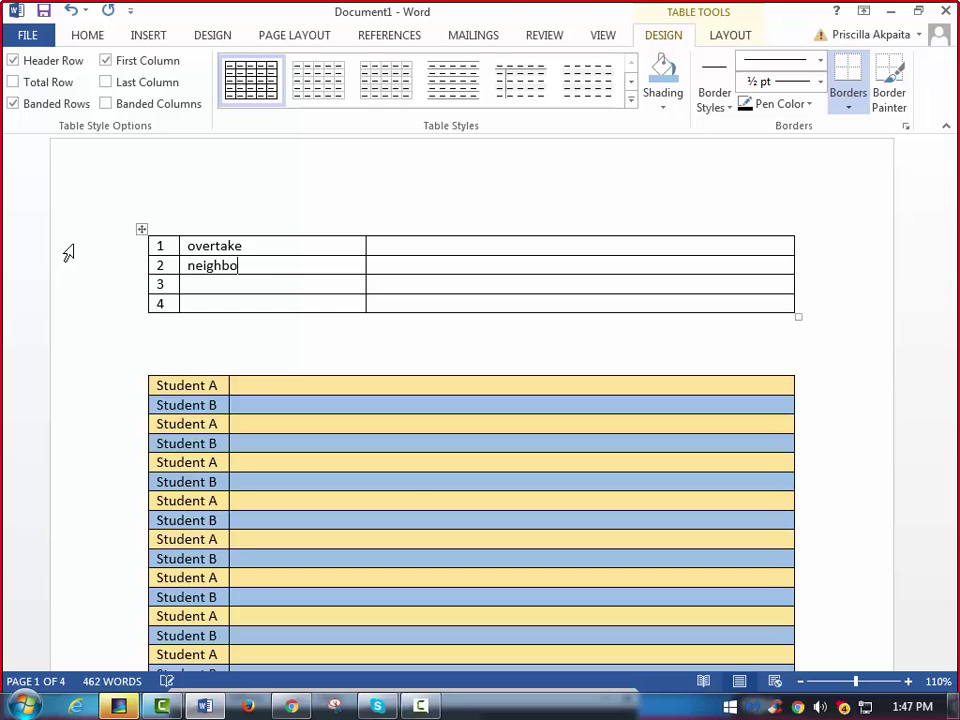
pyautogui.write('rhood')
# Enter "application" and "Google play store" in the second column beside numbers 3 and 4.
pyautogui.click(193, 284)
pyautogui.write('appl')
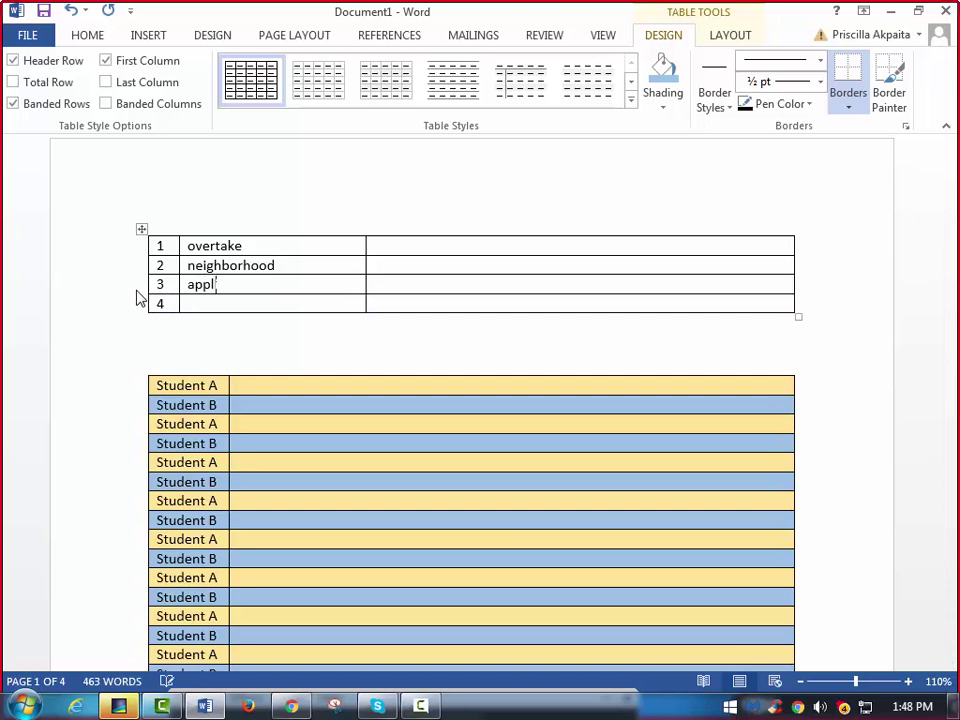
pyautogui.write('ication')
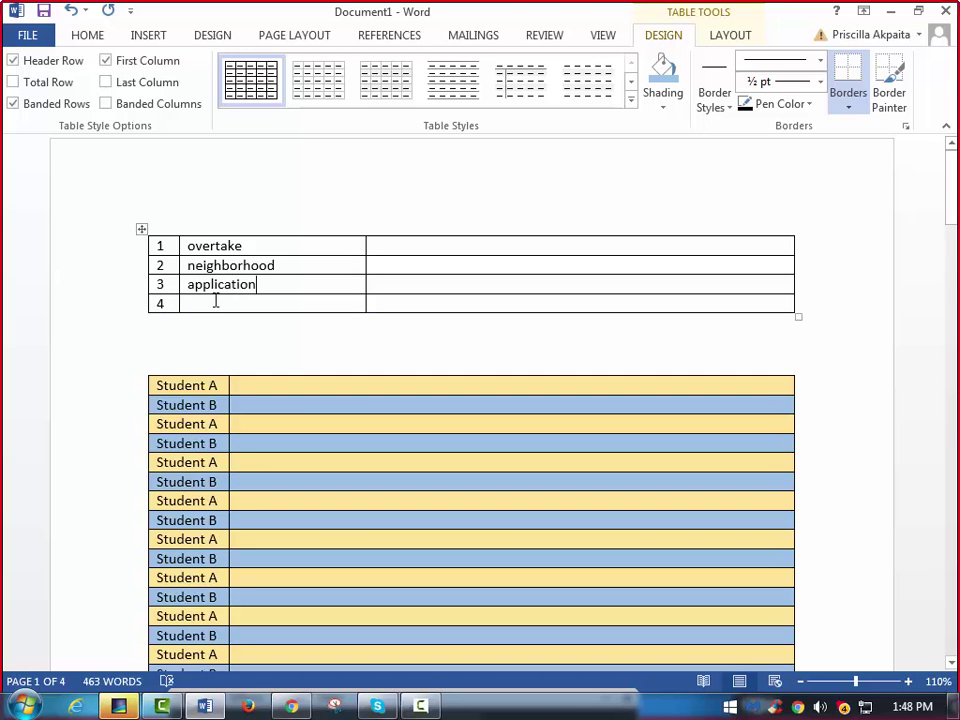
pyautogui.click(192, 304)
pyautogui.write('goog')
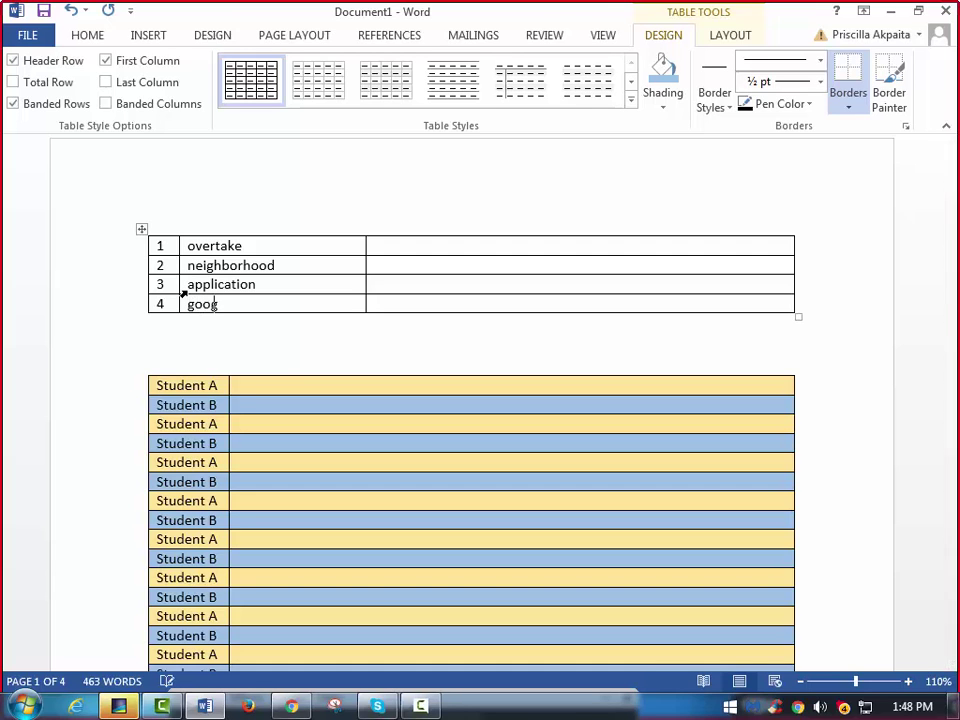
pyautogui.write('le play storte')
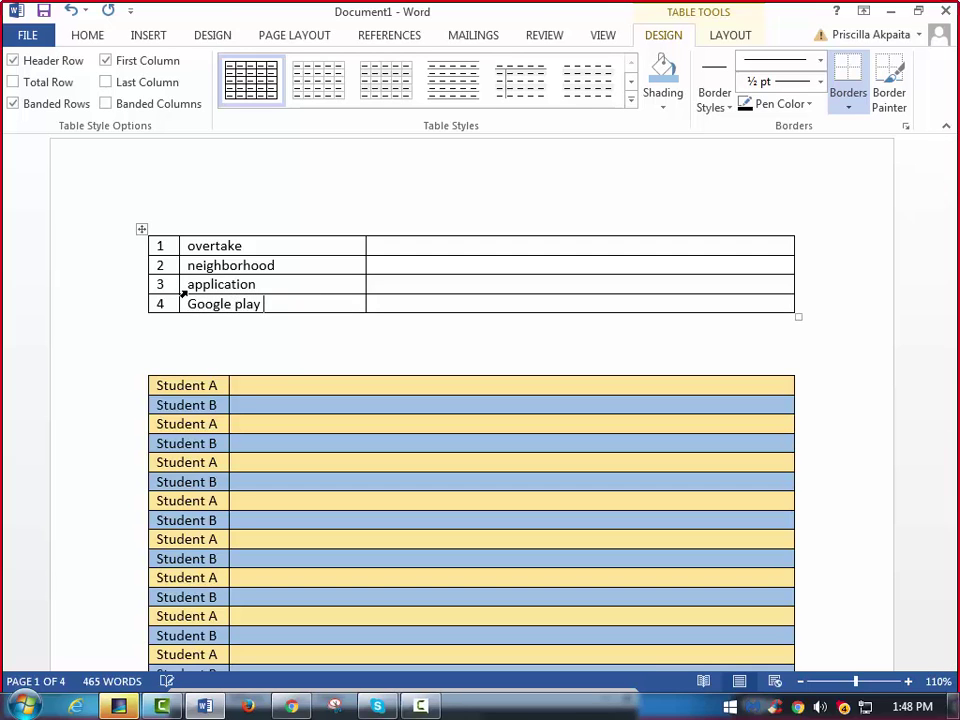
pyautogui.press('BackSpace')
pyautogui.press('BackSpace')
pyautogui.write('e')
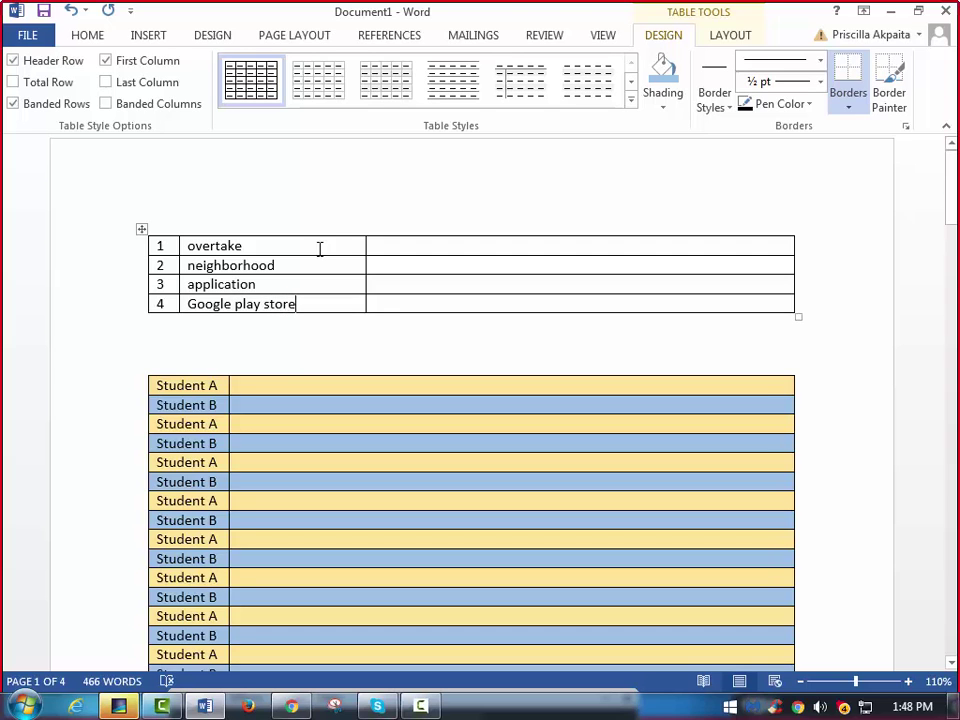
# Shade the table's "overtake" row in the lightest orange tint and the "neighborhood" row in light blue.
pyautogui.click(106, 249)
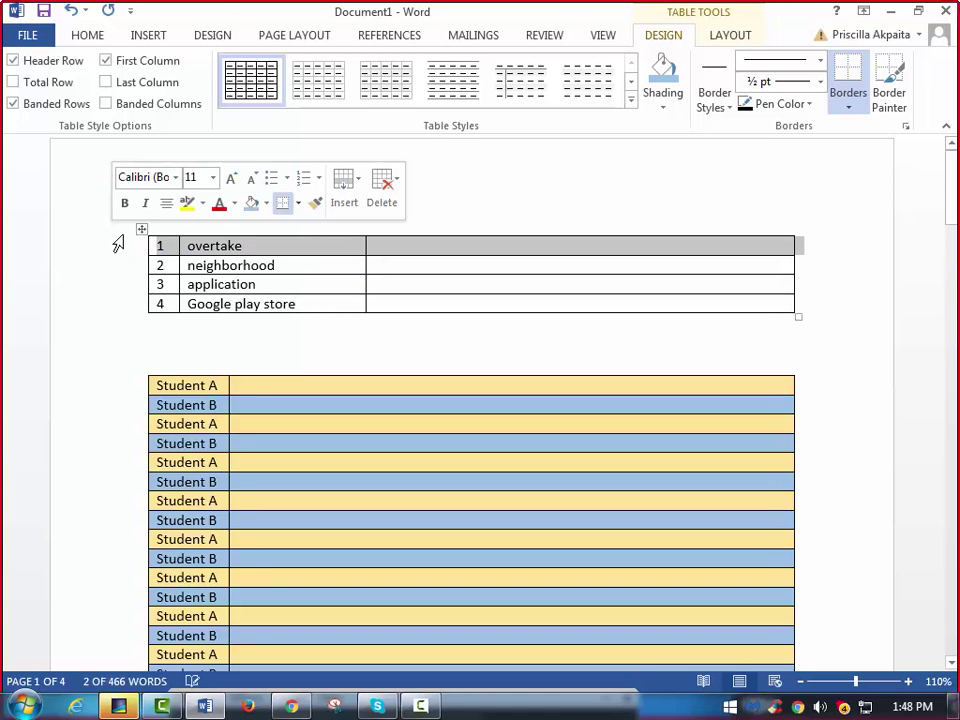
pyautogui.click(76, 37)
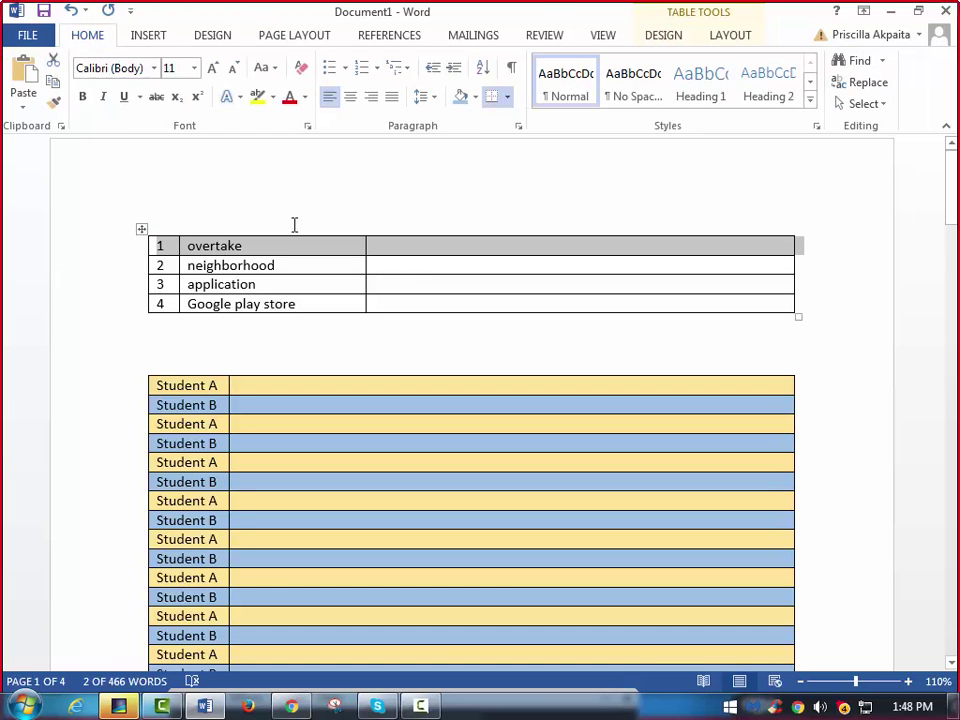
pyautogui.click(476, 98)
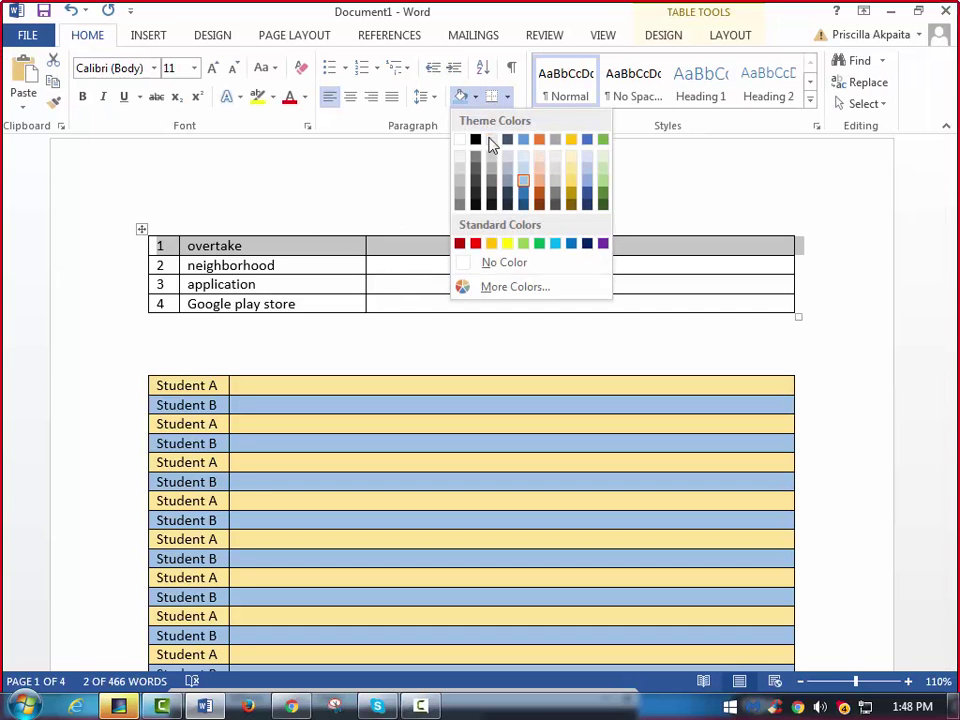
pyautogui.click(538, 160)
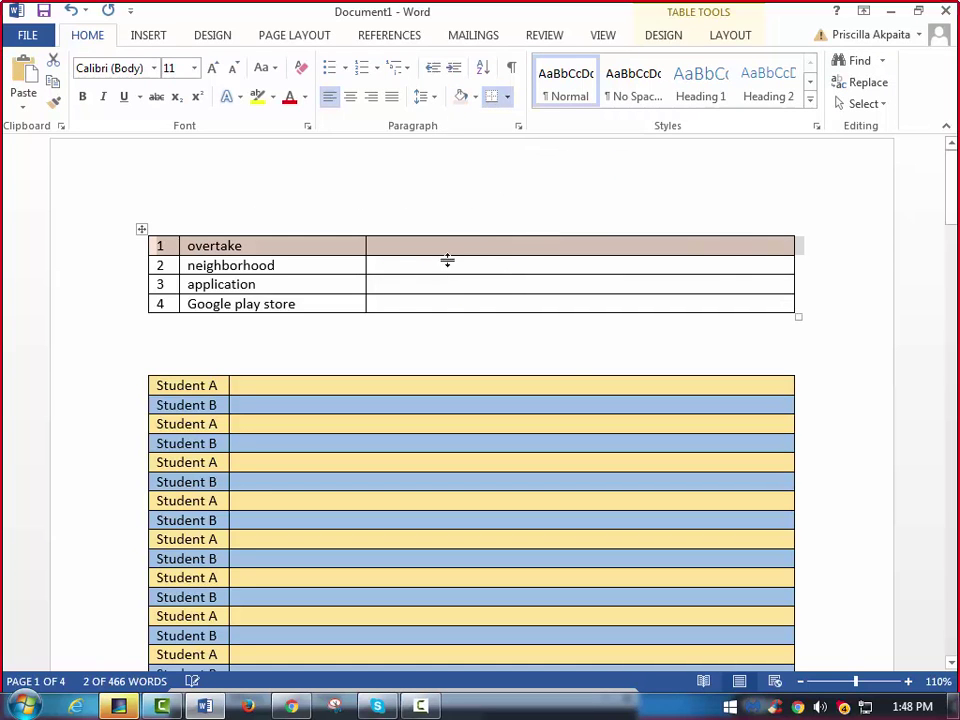
pyautogui.click(120, 277)
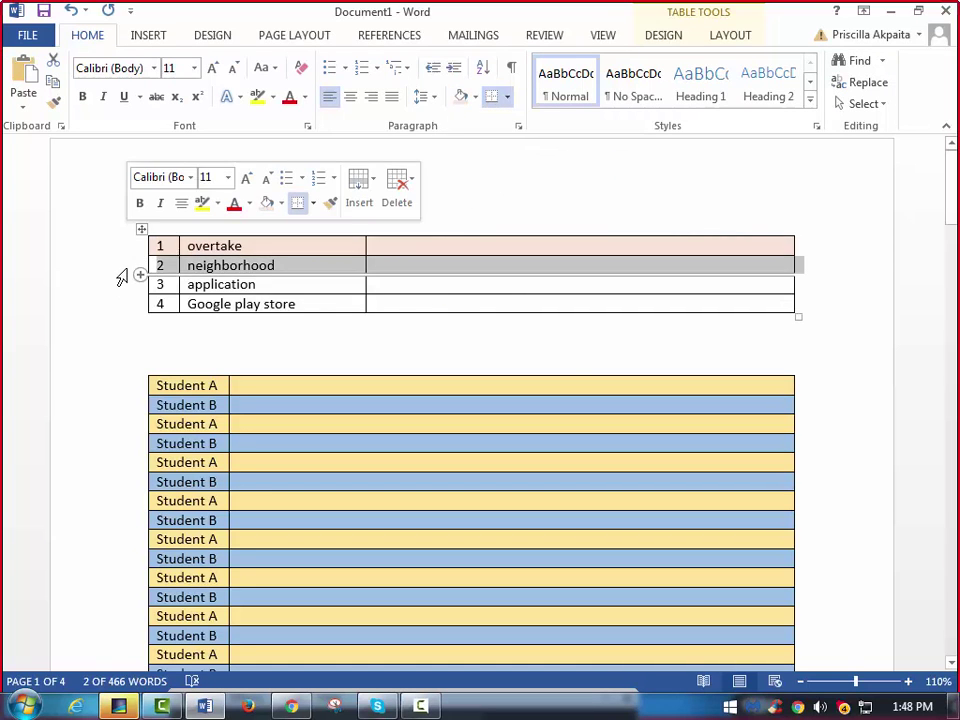
pyautogui.click(476, 97)
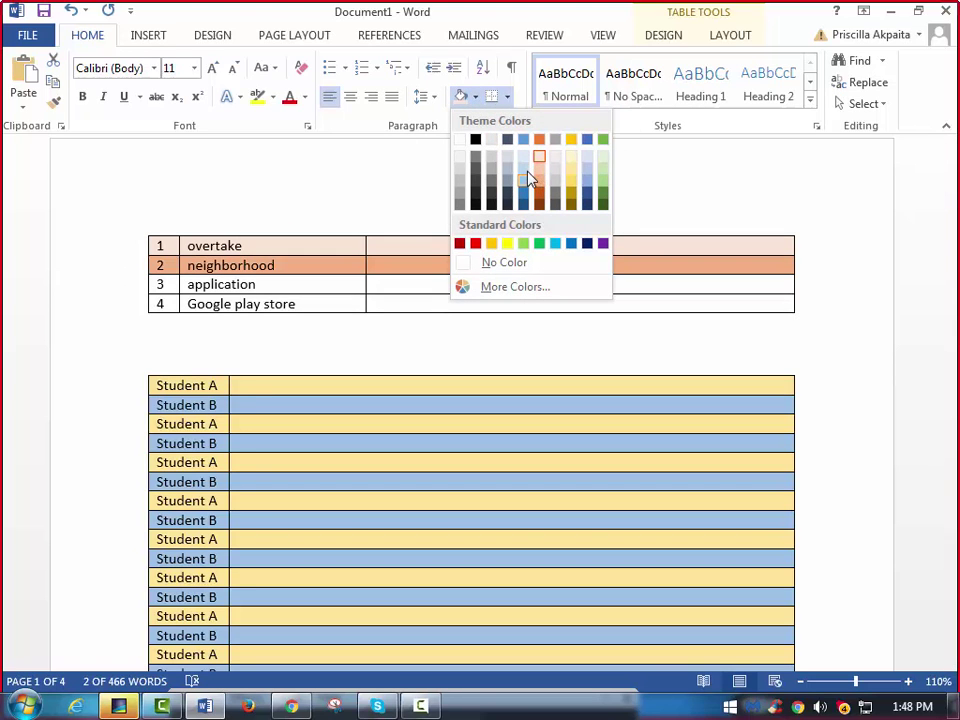
pyautogui.click(510, 173)
# Shade the table's "application" row in a medium gold tint.
pyautogui.click(130, 284)
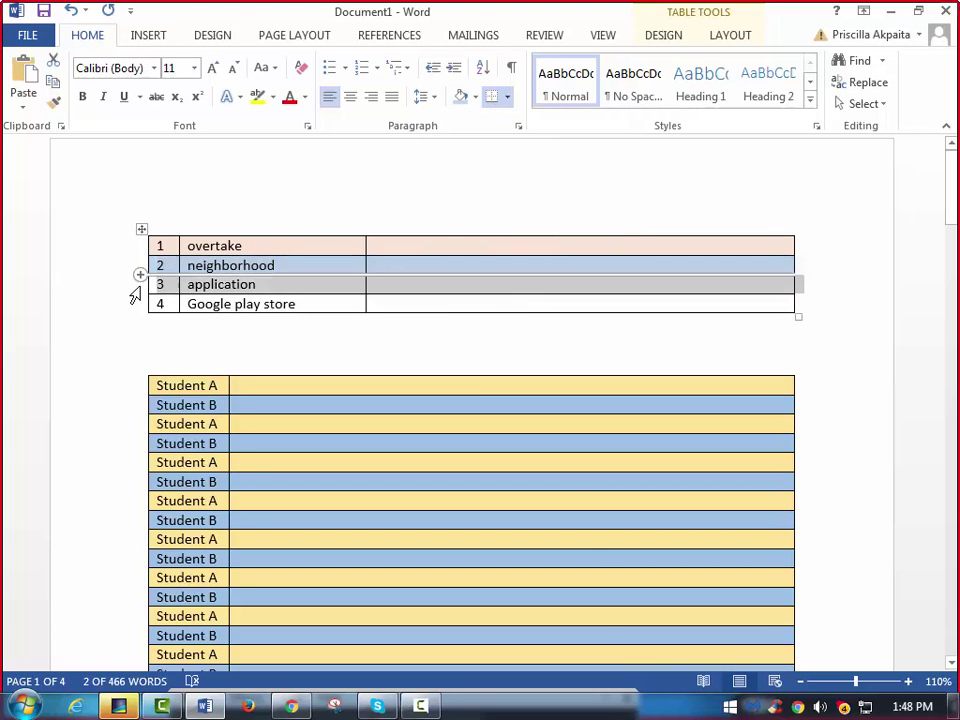
pyautogui.click(476, 98)
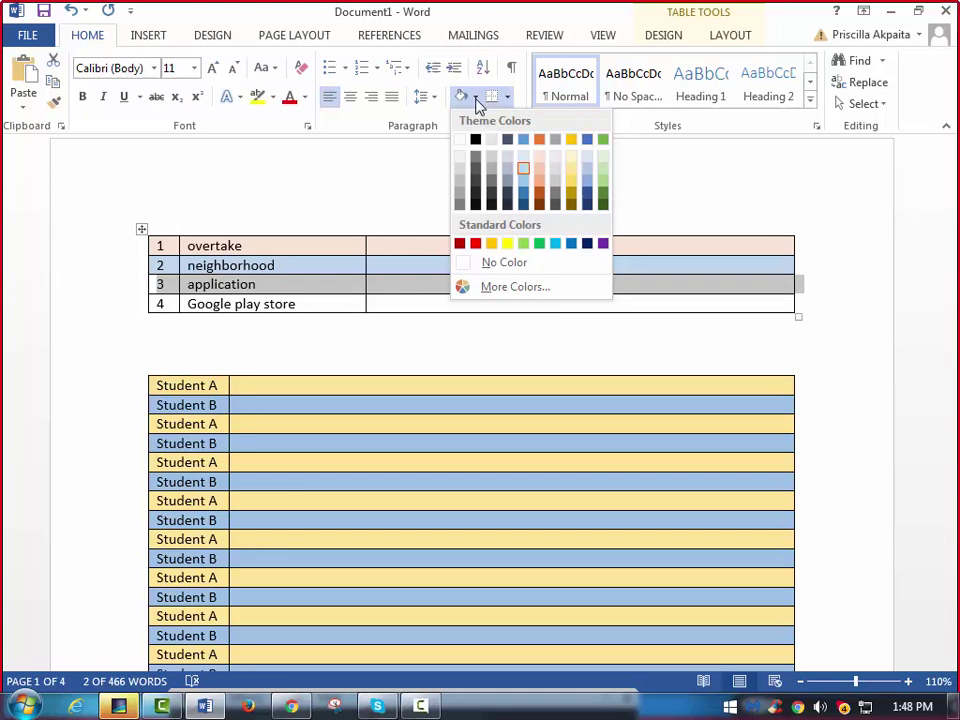
pyautogui.click(571, 195)
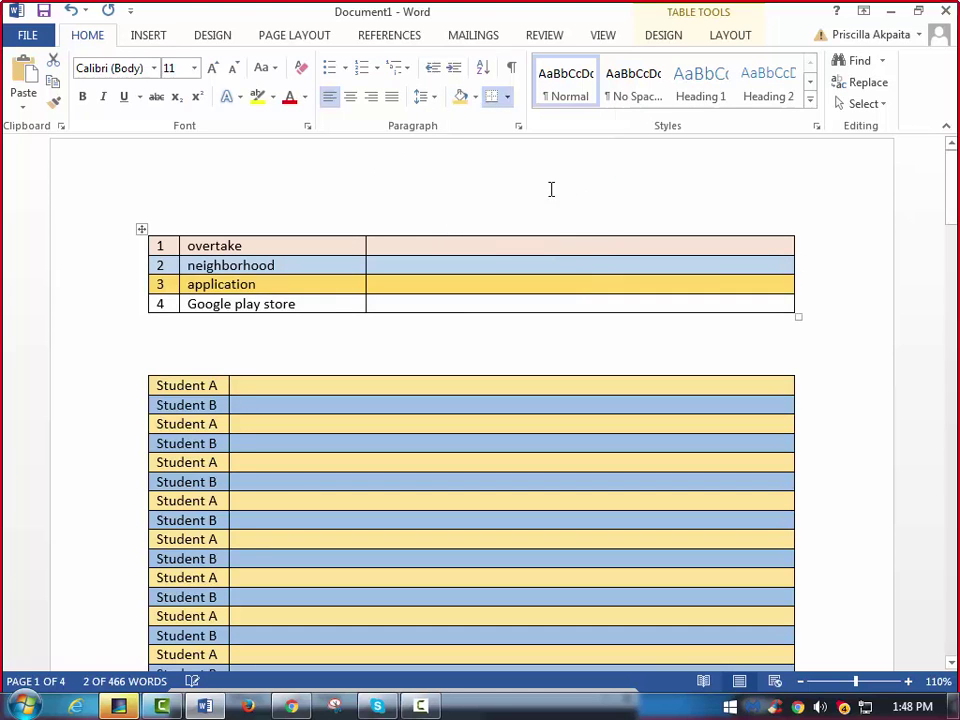
pyautogui.click(122, 304)
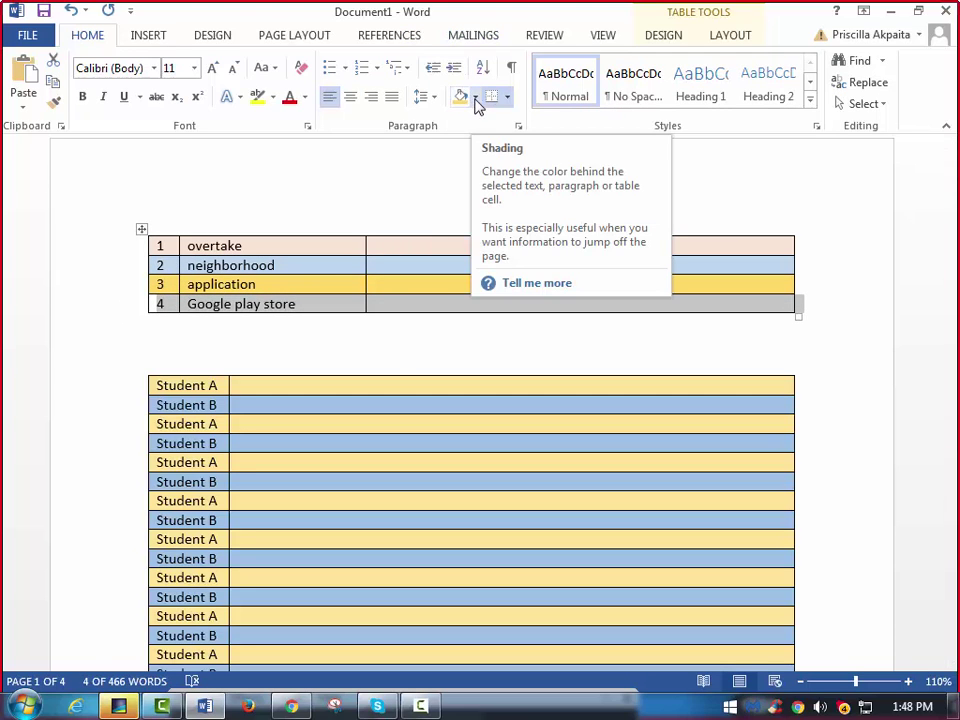
pyautogui.click(478, 100)
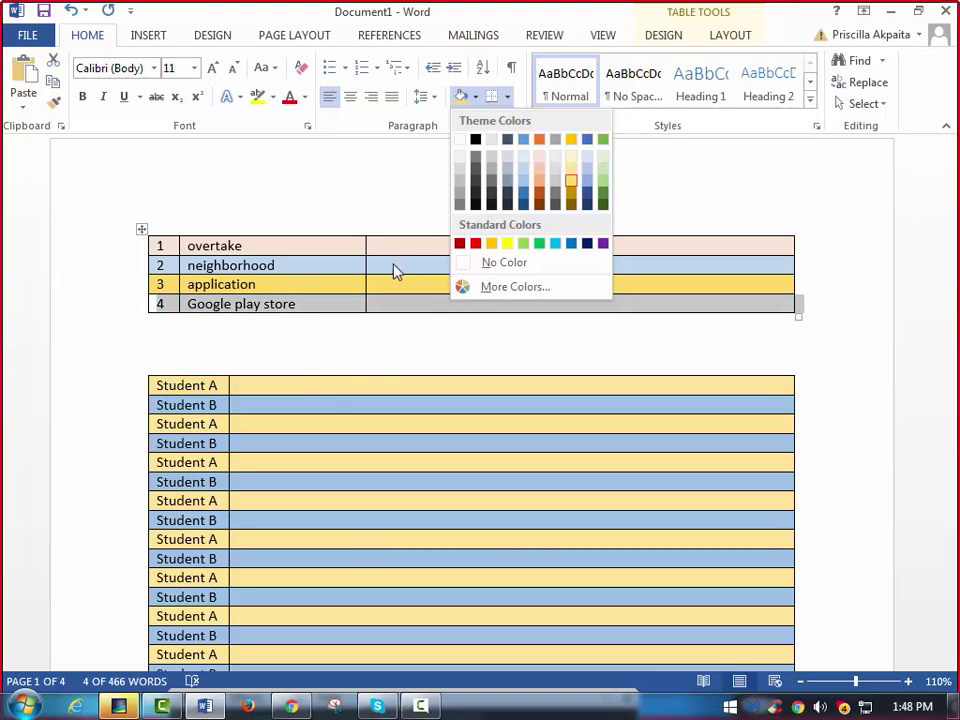
pyautogui.press('Escape')
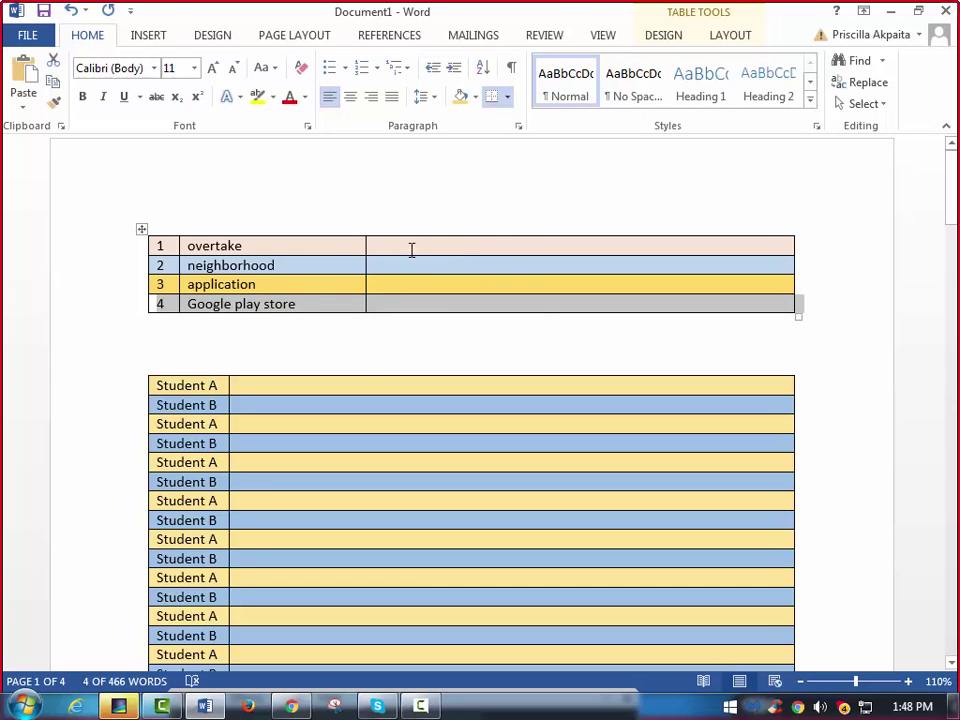
# Narrow the vocabulary column so it just fits "Google play store", leaving more width for the third column.
pyautogui.click(219, 283)
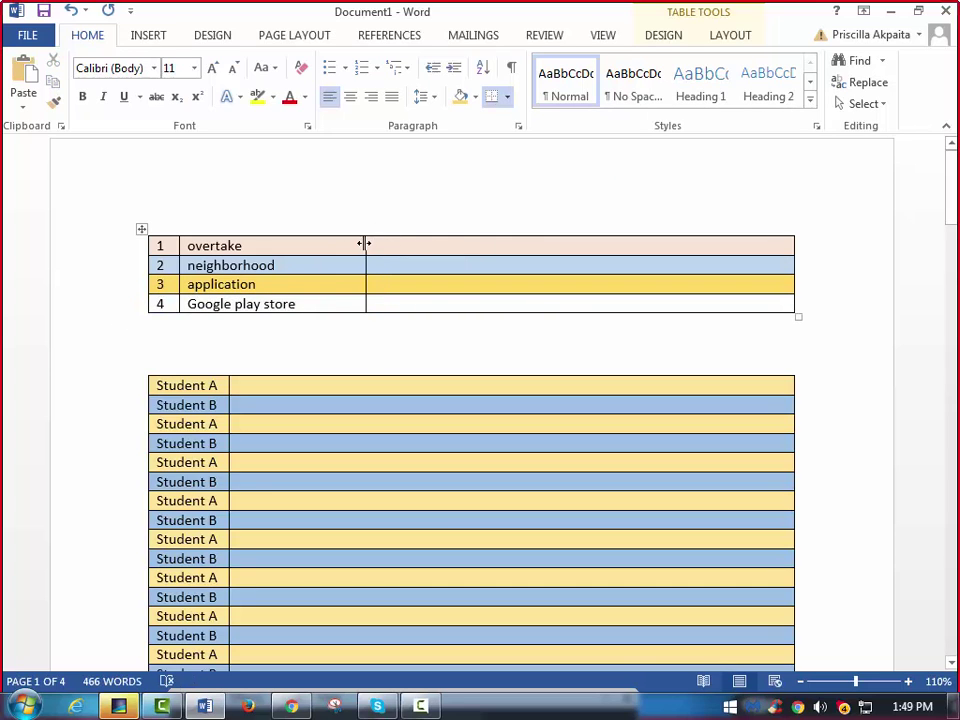
pyautogui.moveTo(364, 243); pyautogui.dragTo(307, 253)
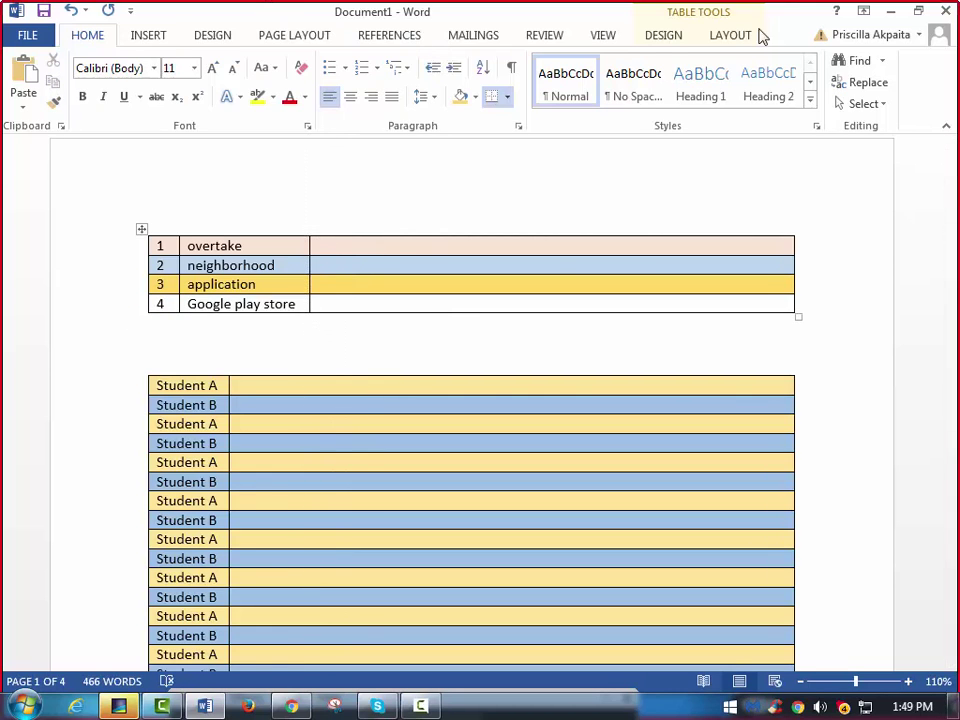
# Switch to the Pokemon Go lesson PDF in Chrome, search it for "overtake" and highlight the article sentence containing the word.
pyautogui.click(890, 12)
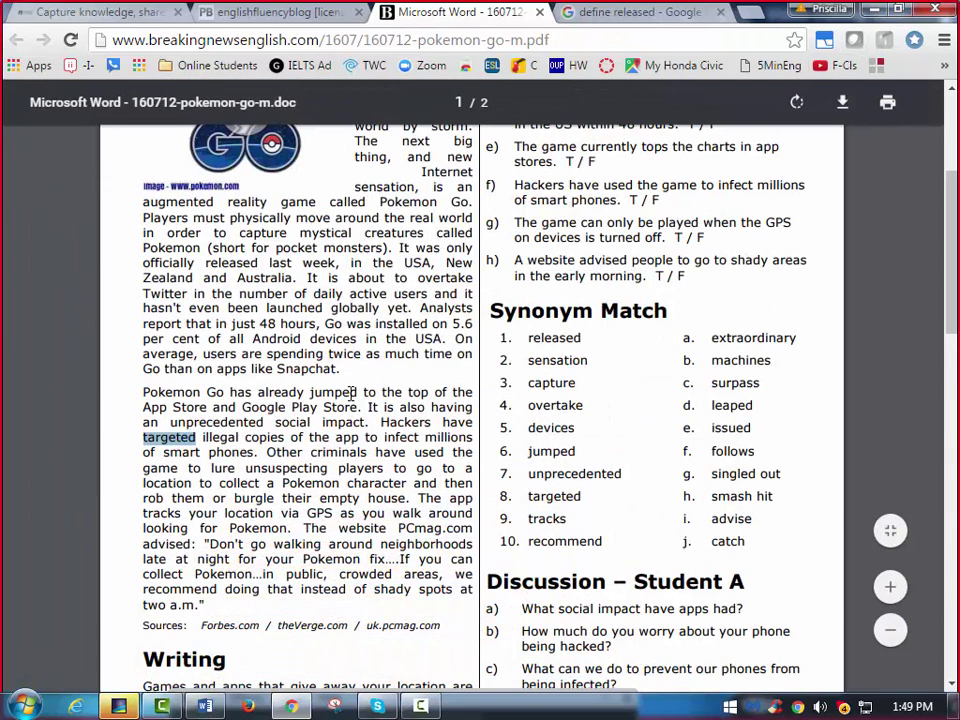
pyautogui.hotkey('ctrl', 'f')
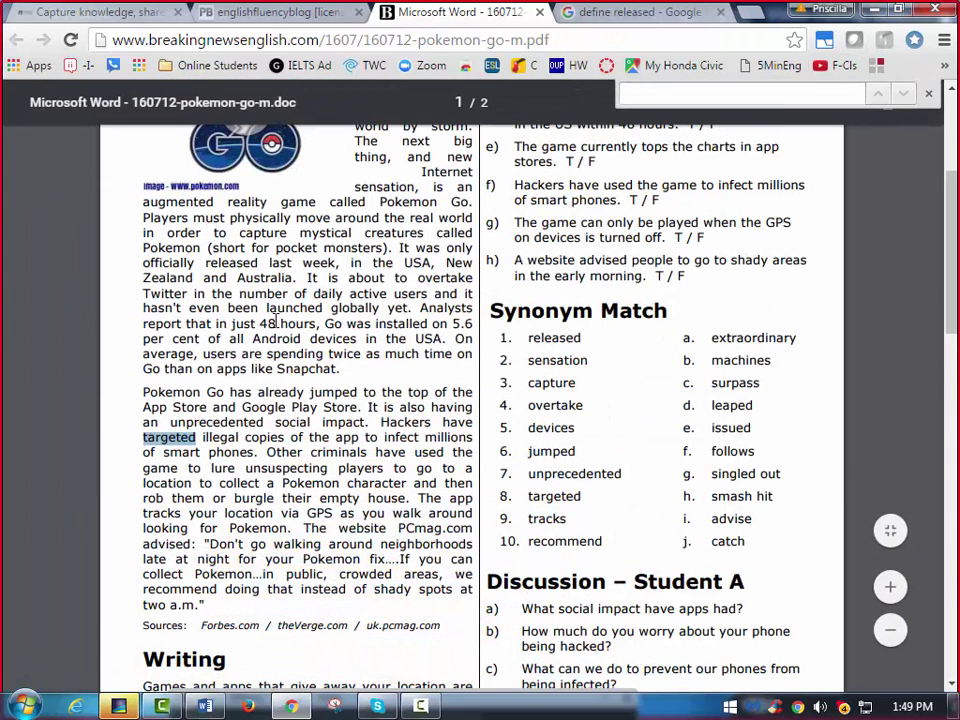
pyautogui.write('overtake')
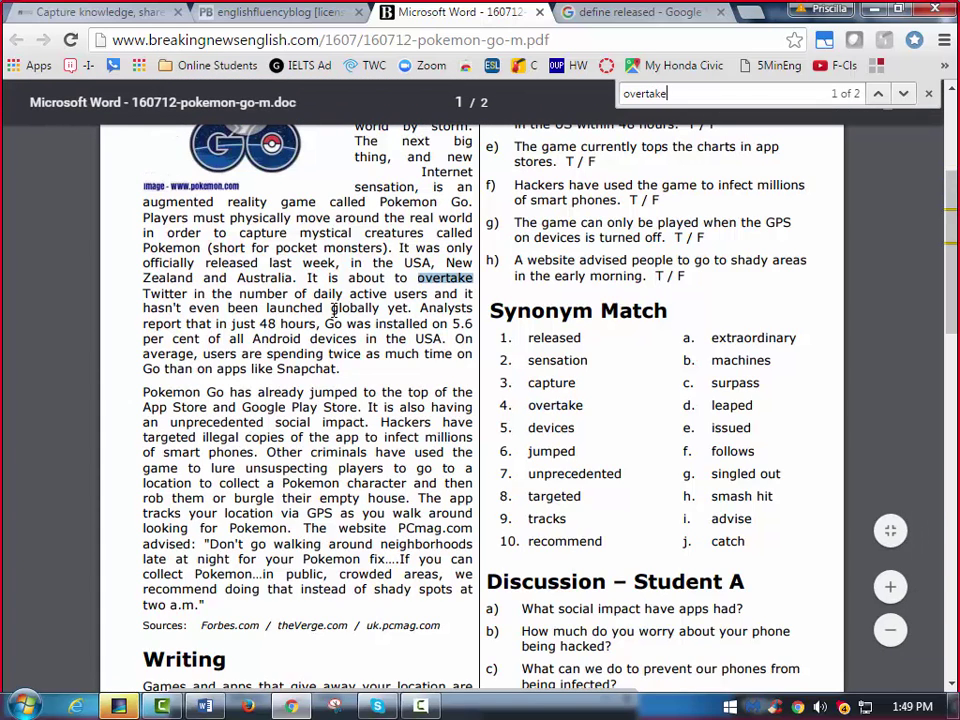
pyautogui.moveTo(308, 278); pyautogui.dragTo(418, 308)
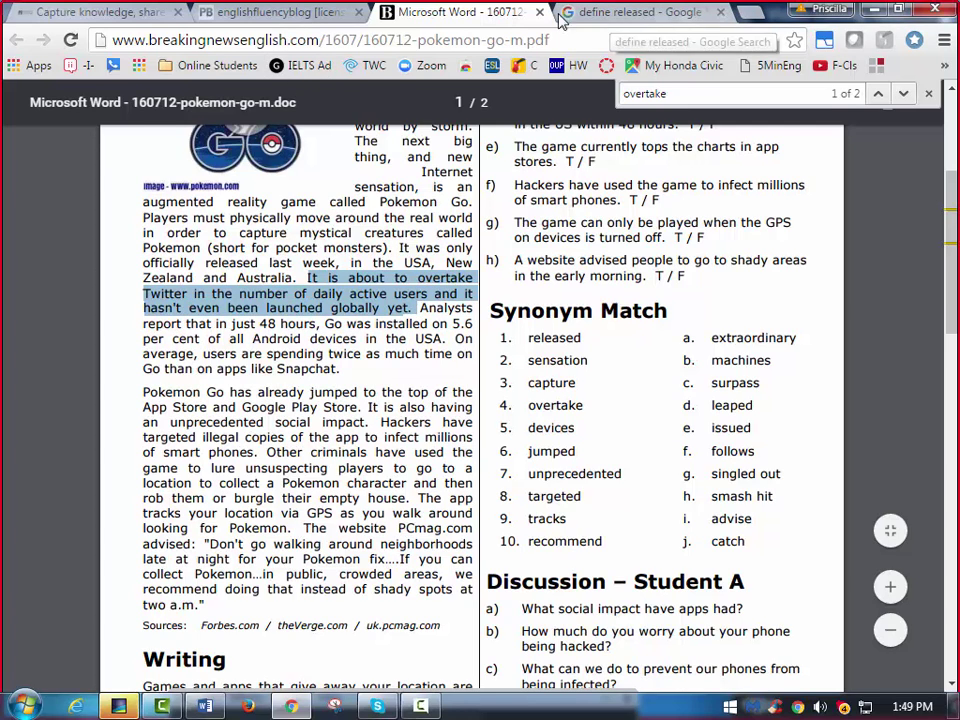
# Return to the Word document and write "Pokemon is about to OVERTAKE social media sites" in the third column of the first row.
pyautogui.click(205, 706)
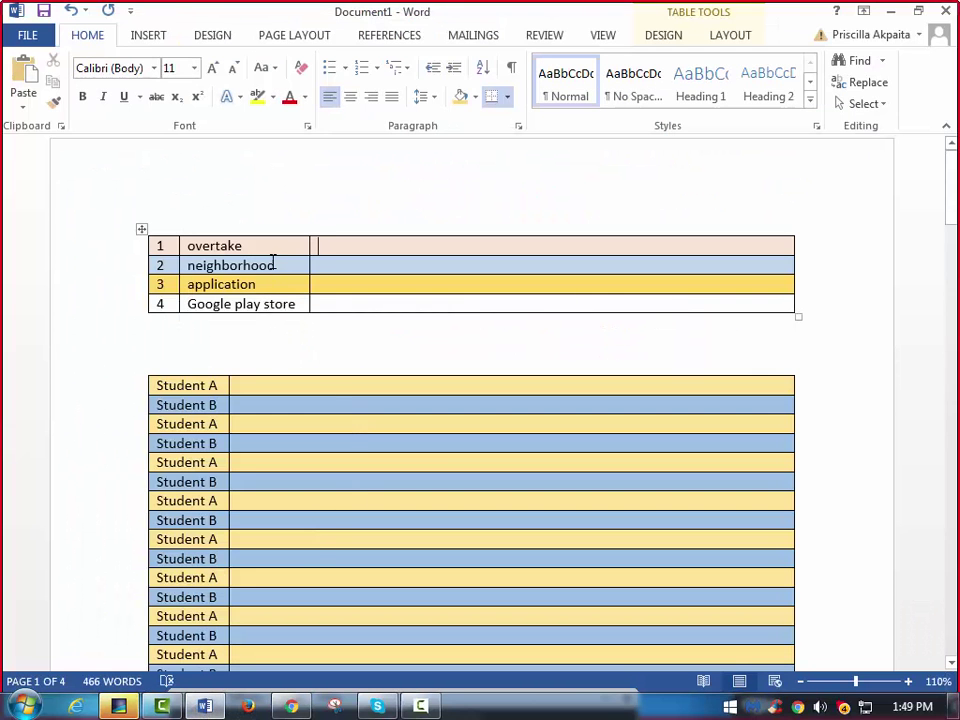
pyautogui.write('P')
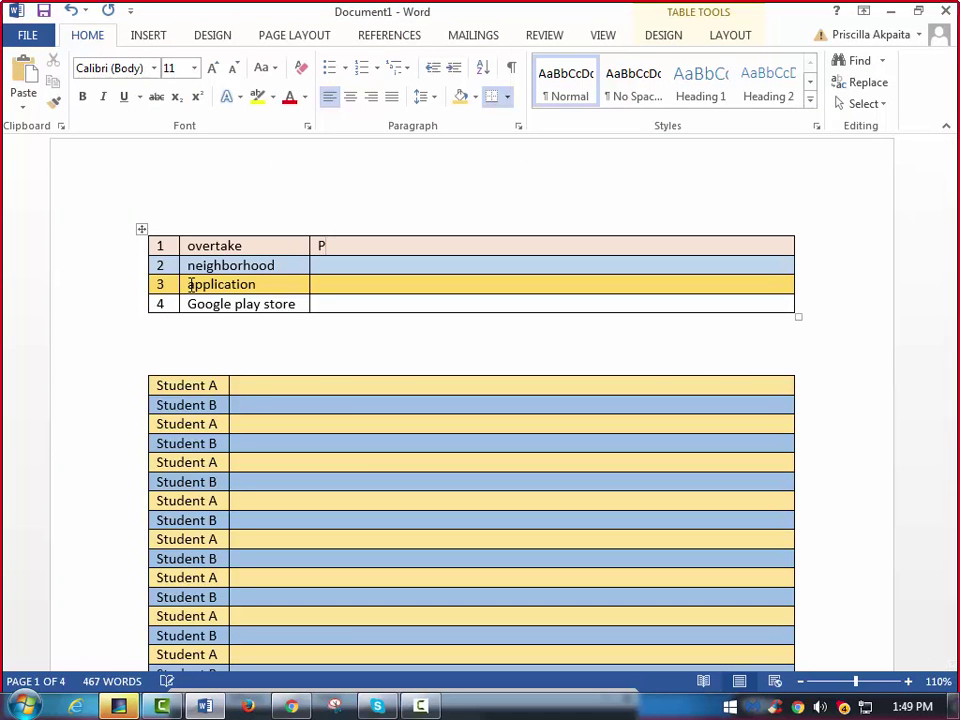
pyautogui.write('okemon is abo')
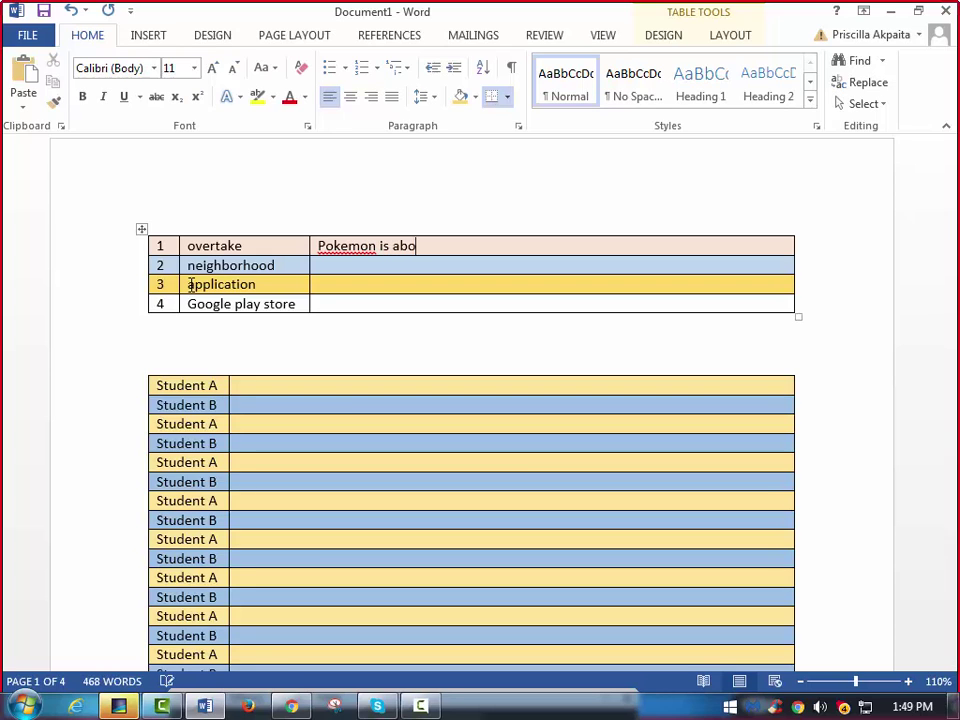
pyautogui.write('ut to overtake')
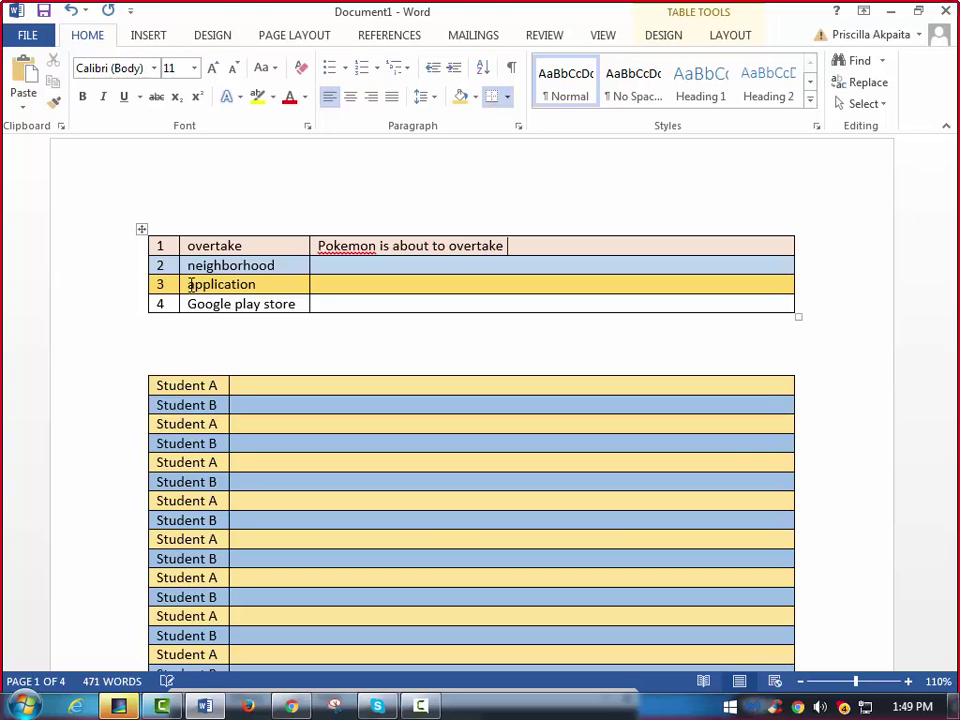
pyautogui.press('BackSpace')
pyautogui.press('BackSpace')
pyautogui.press('BackSpace')
pyautogui.press('BackSpace')
pyautogui.press('BackSpace')
pyautogui.press('BackSpace')
pyautogui.press('BackSpace')
pyautogui.press('BackSpace')
pyautogui.write('OVERTAKE twi')
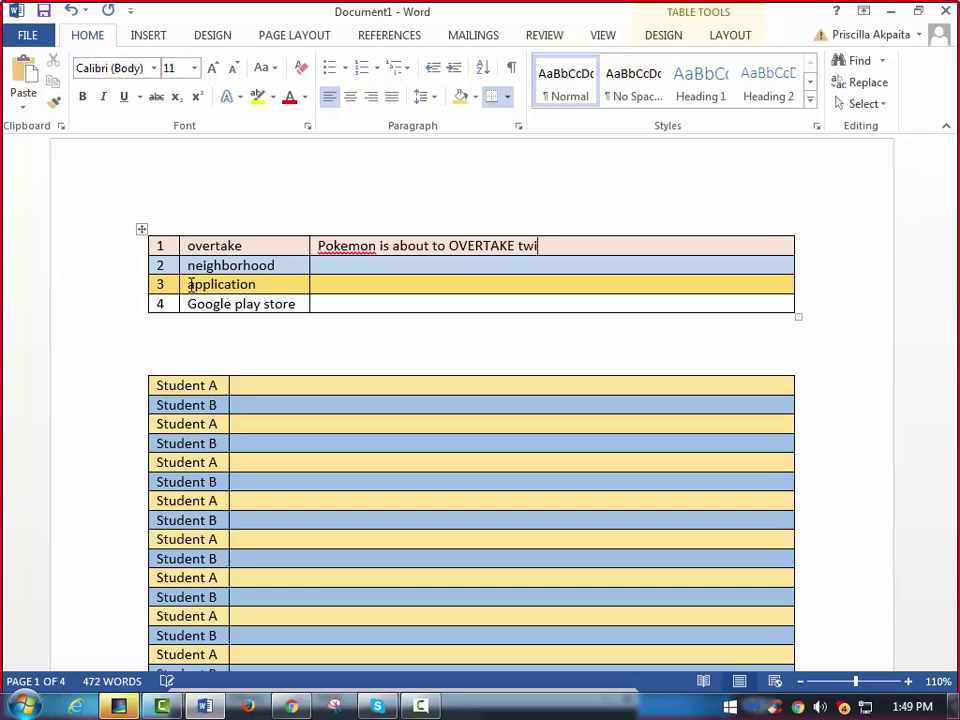
pyautogui.press('BackSpace')
pyautogui.press('BackSpace')
pyautogui.press('BackSpace')
pyautogui.write('social media ')
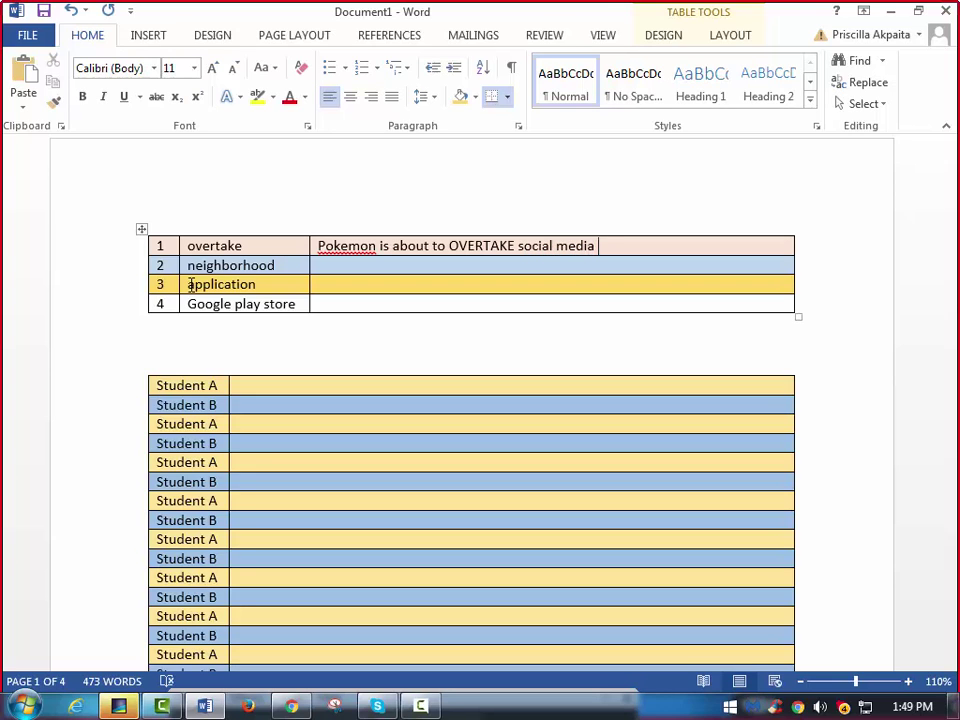
pyautogui.write('sites')
# Make the word OVERTAKE bold in the first row's example sentence.
pyautogui.doubleClick(478, 246)
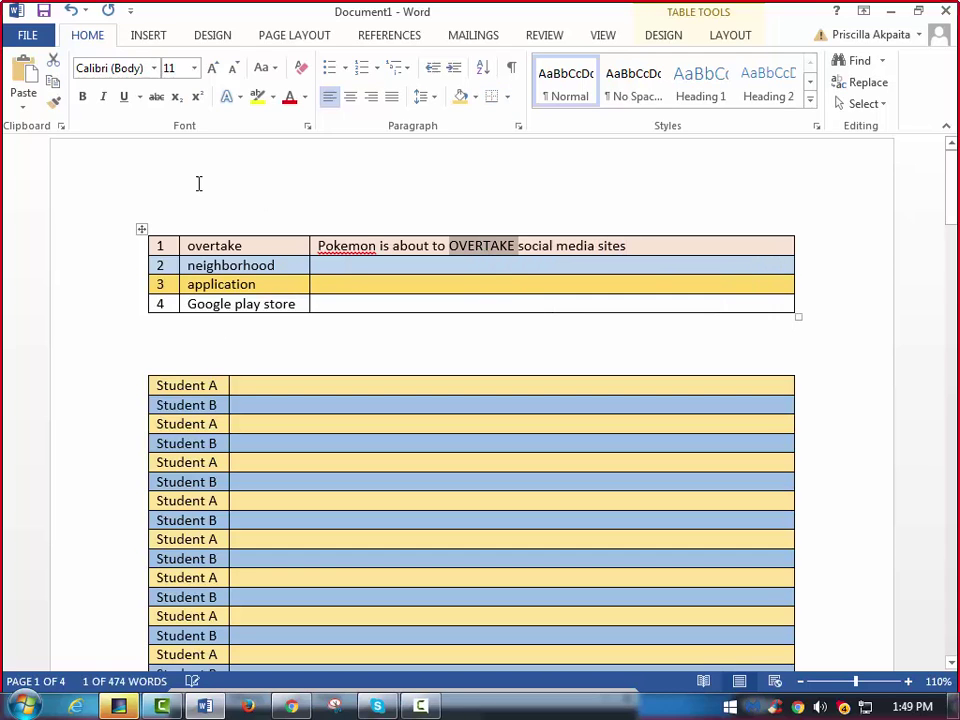
pyautogui.click(82, 96)
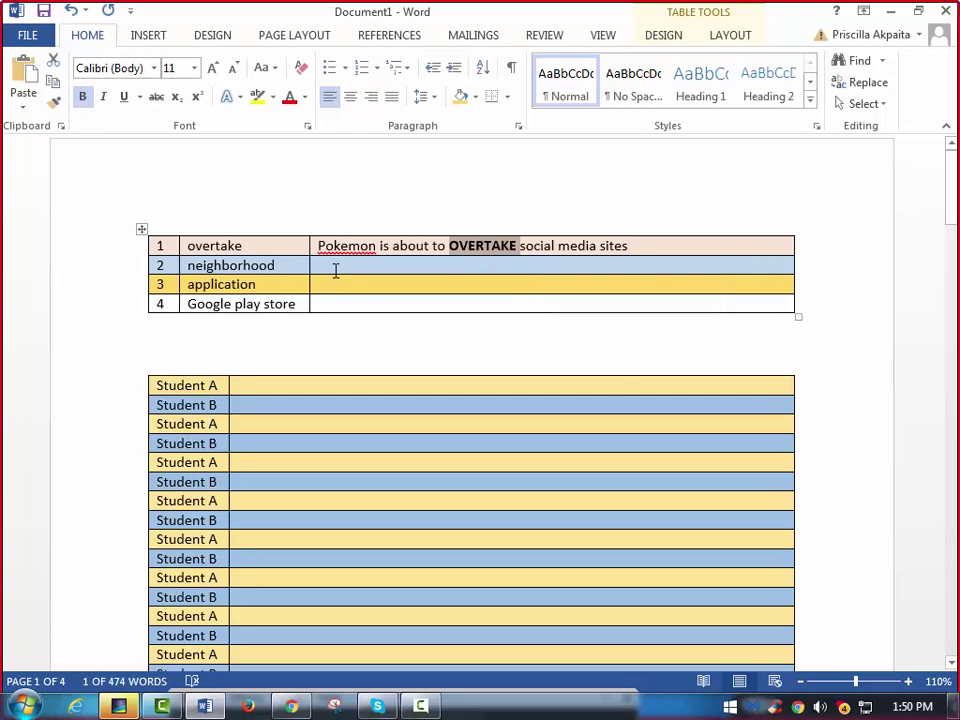
# Write "The suggestion is that we should not go to NEIGHBORHOODS at night" as the neighborhood row's example sentence, with NEIGHBORHOODS in bold.
pyautogui.click(317, 266)
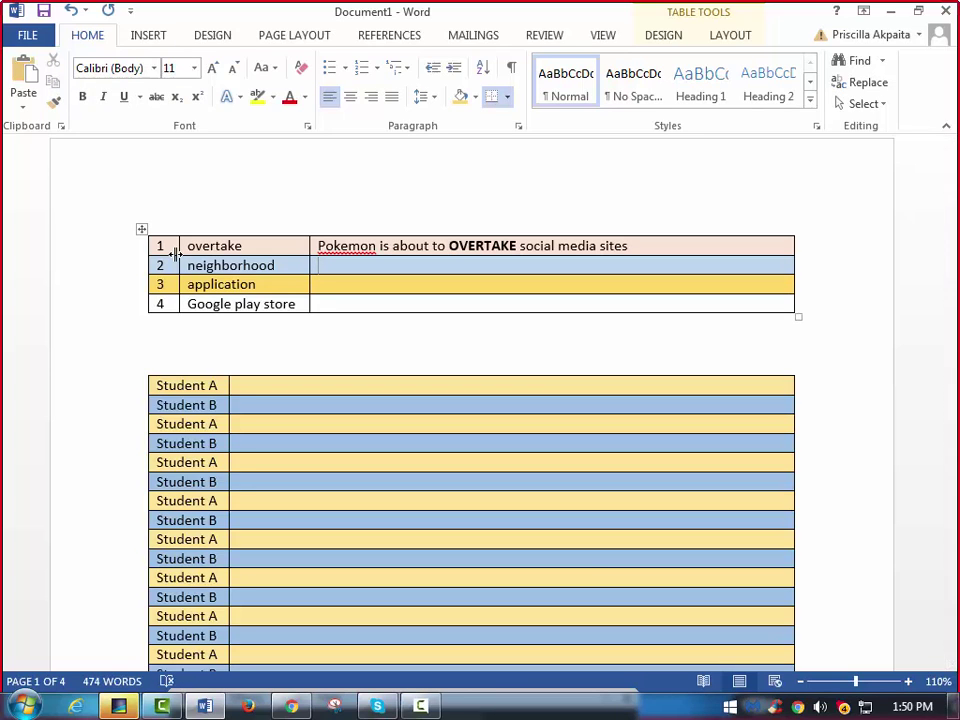
pyautogui.write('The suggestion')
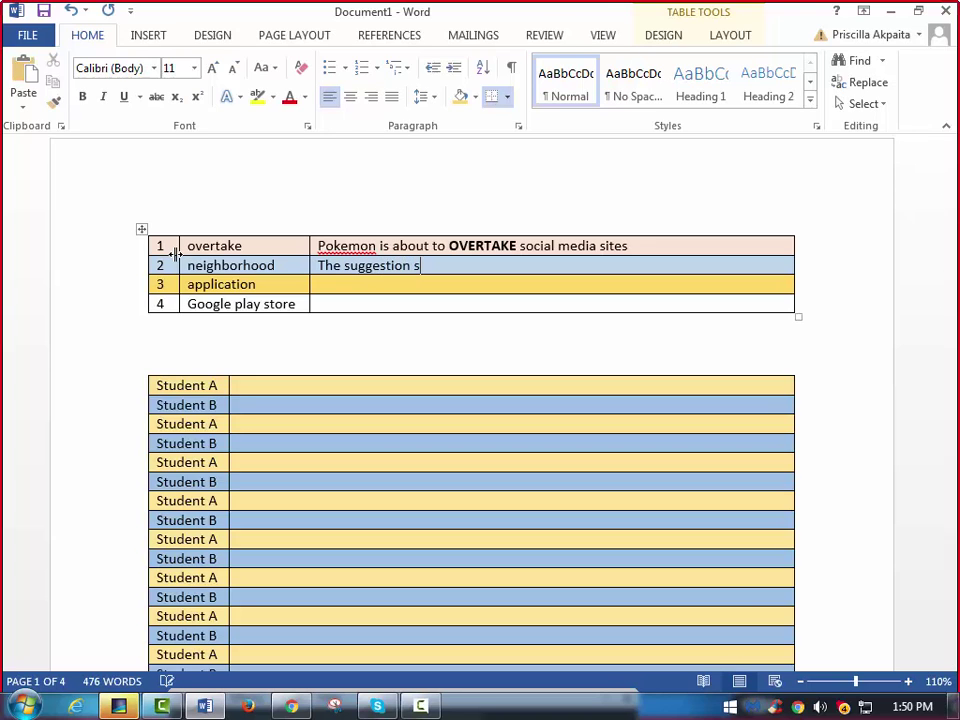
pyautogui.write(' is that we should not go to neig')
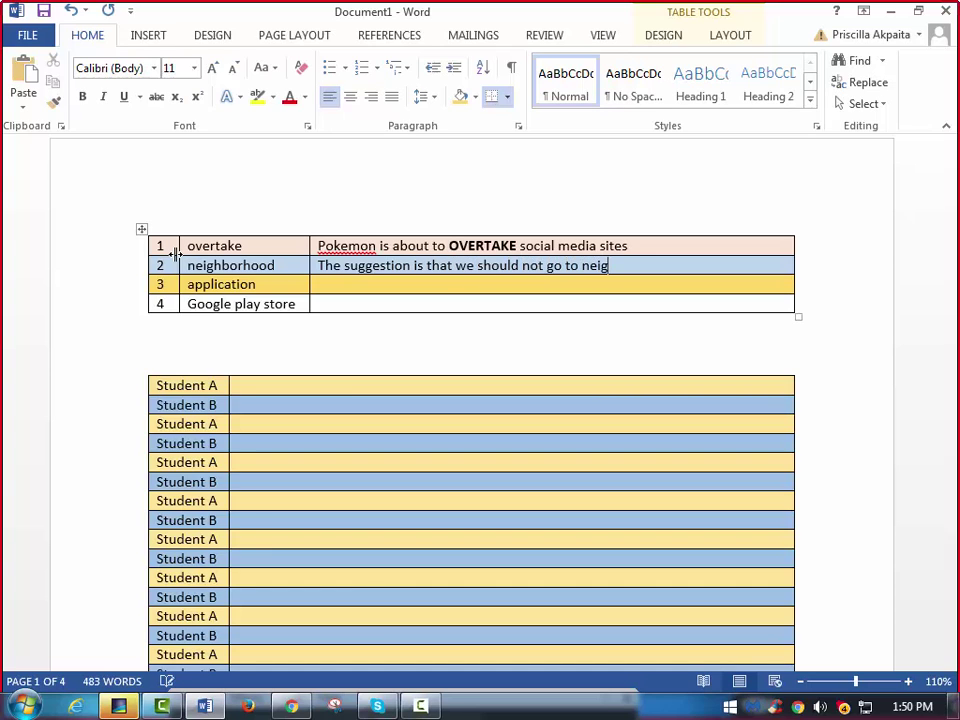
pyautogui.press('BackSpace')
pyautogui.write('NEIGHBOR')
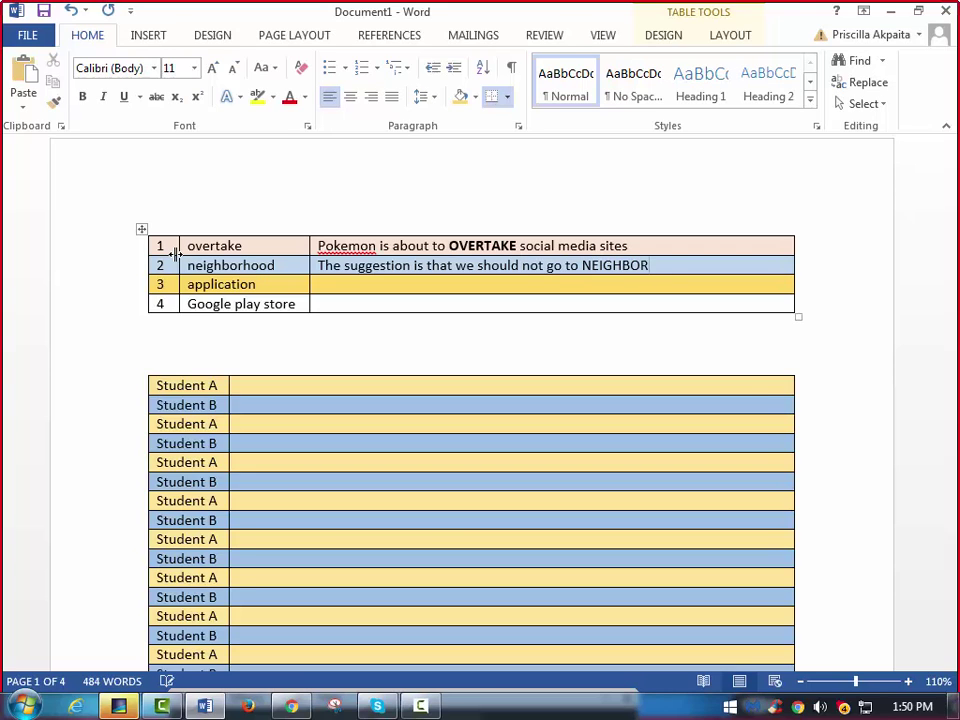
pyautogui.write('HOODS at night')
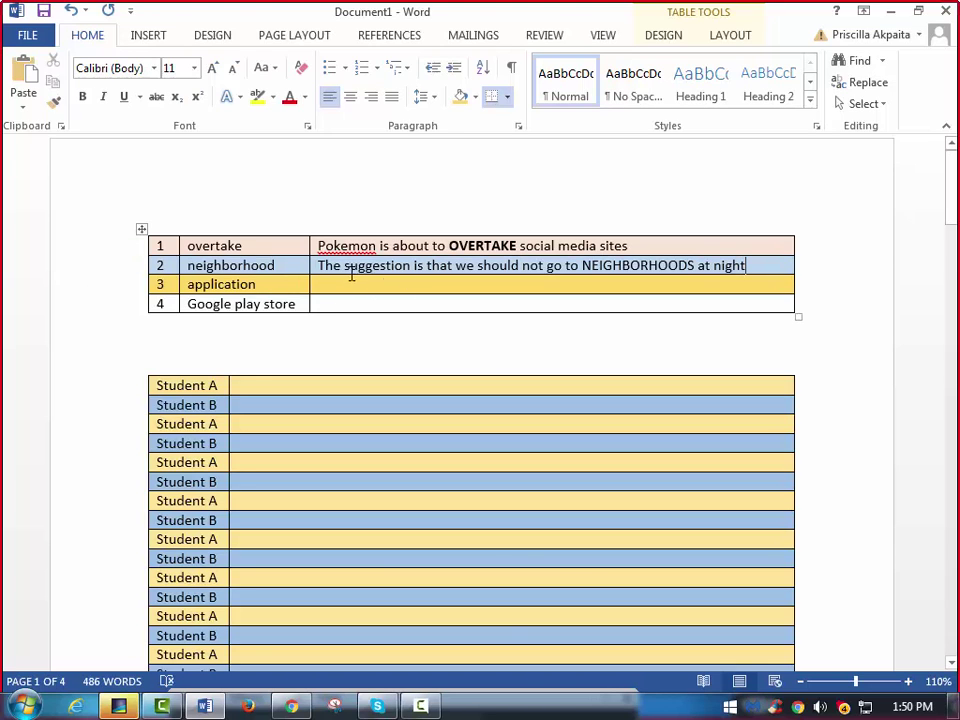
pyautogui.doubleClick(619, 266)
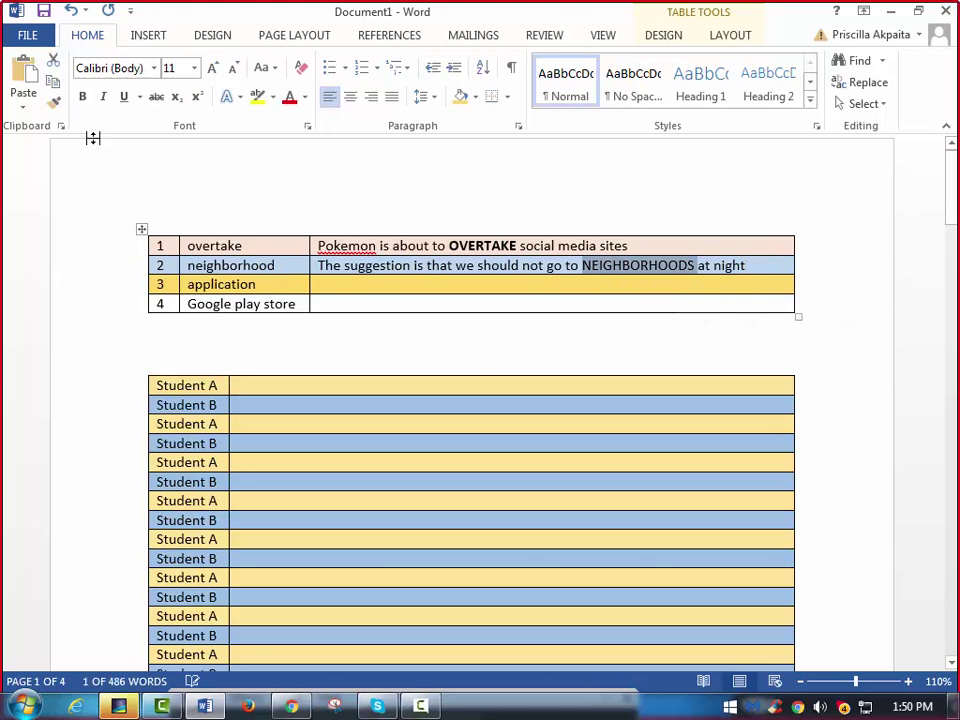
pyautogui.click(82, 97)
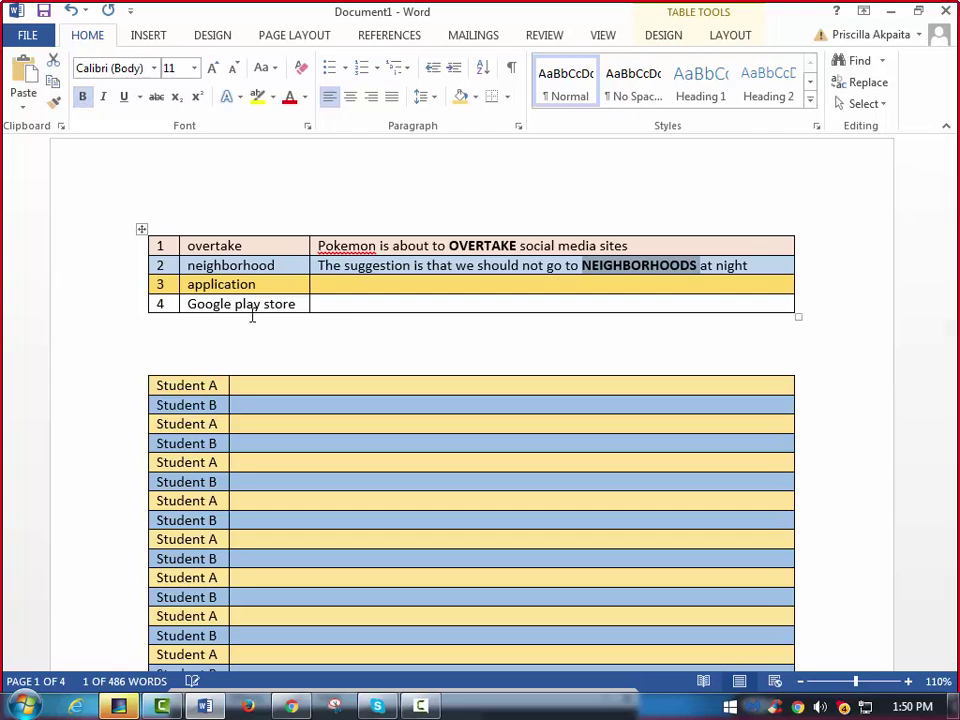
# Write "The APPLICATION of Pokemon Go can be dangerous." as the example sentence in the application row.
pyautogui.click(321, 285)
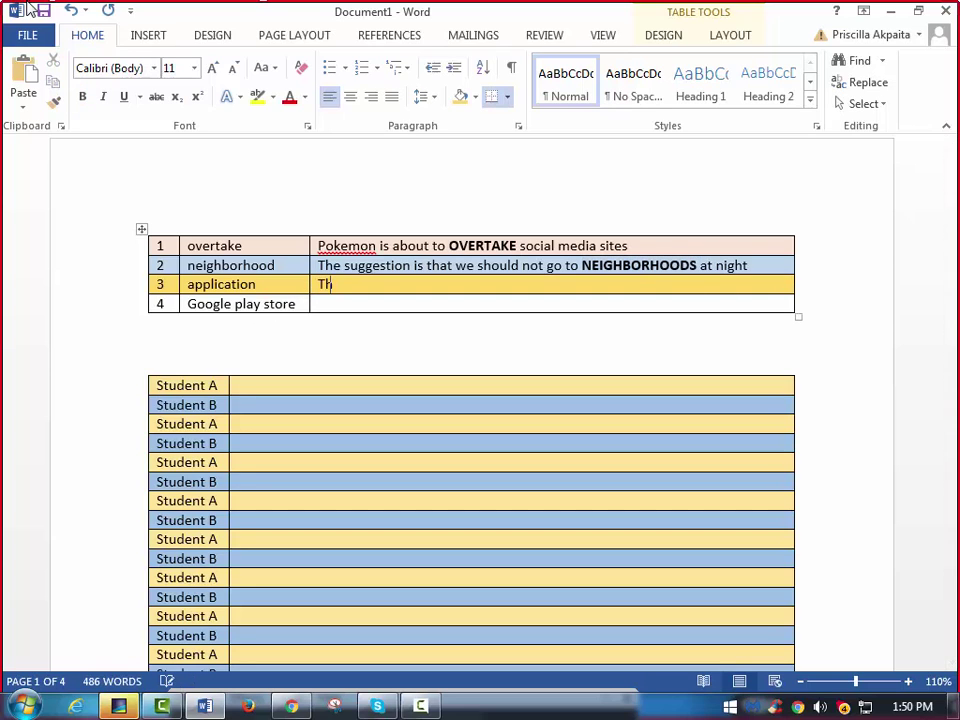
pyautogui.write('The APPLICATION of ')
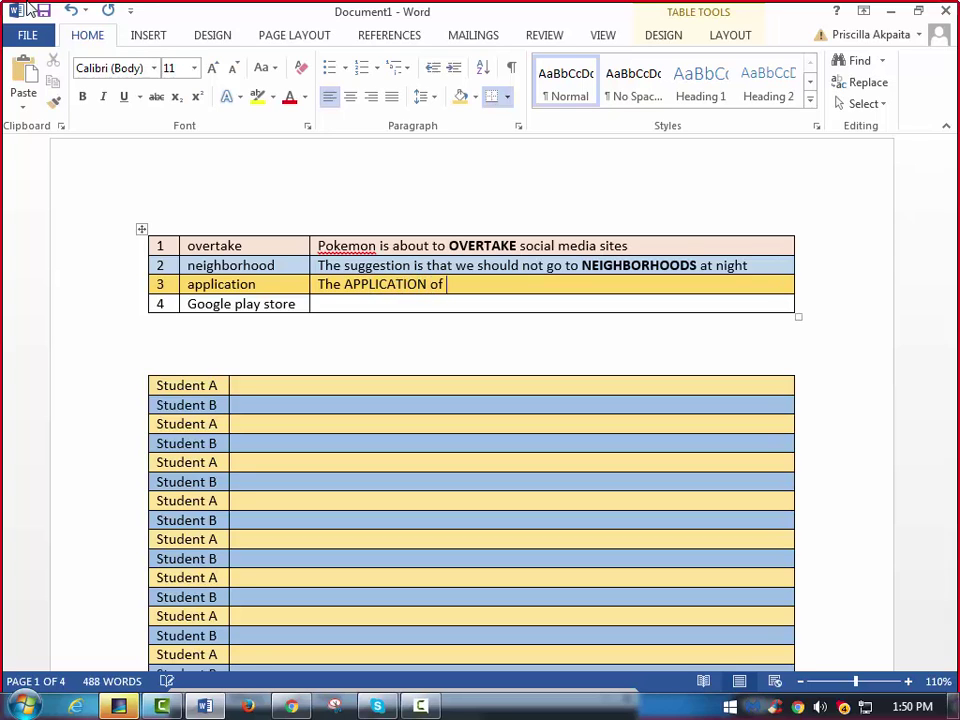
pyautogui.write('Pokemon Go')
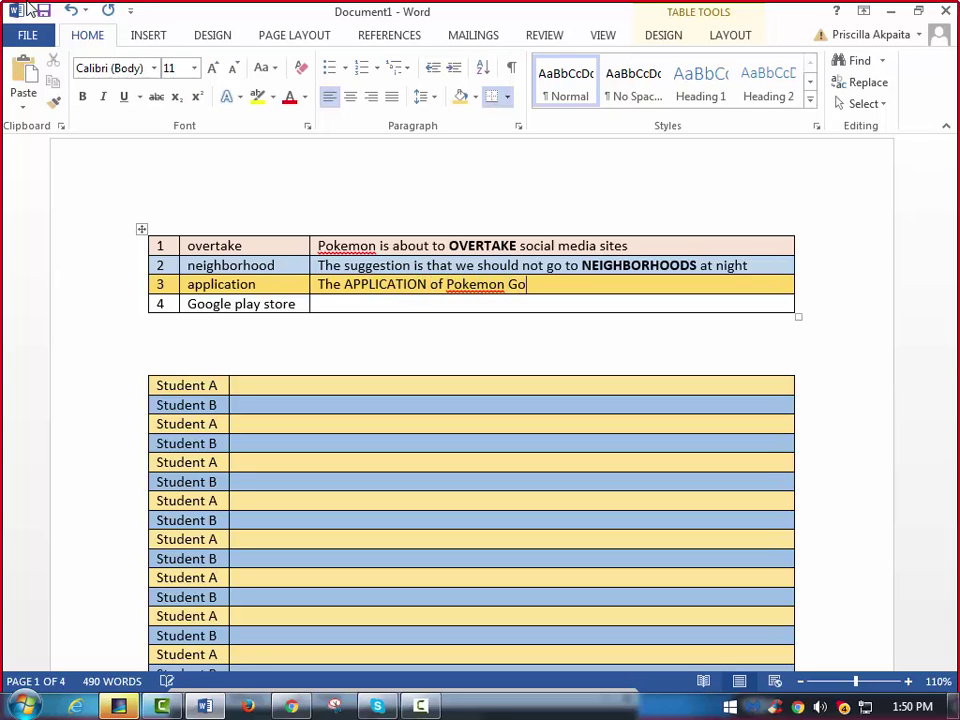
pyautogui.write(' can be dangerous.')
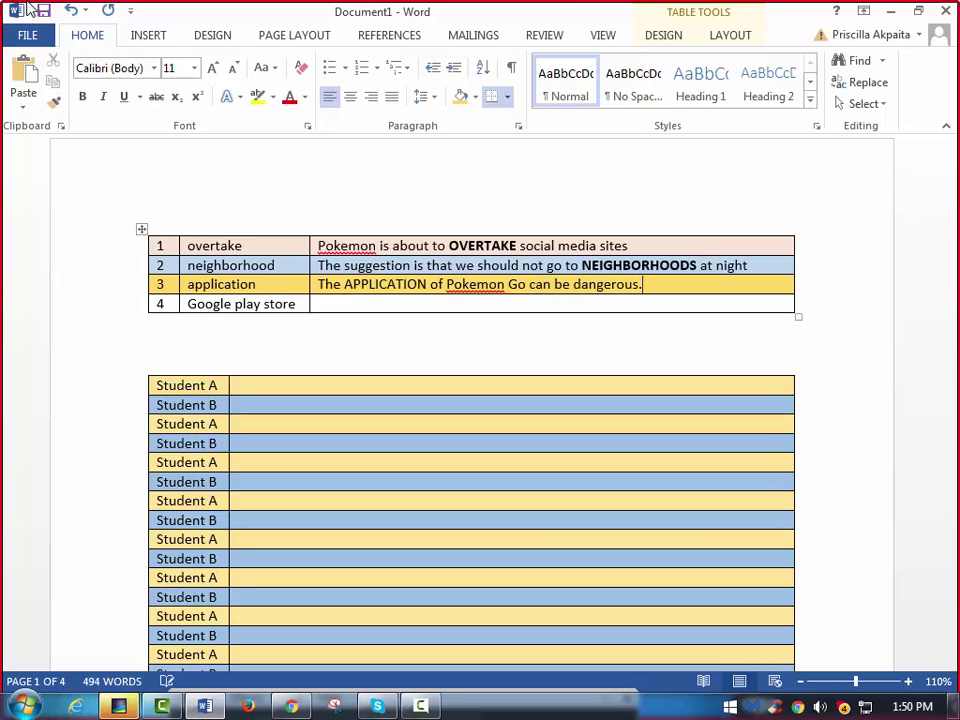
# Write "One of the most popular games in GOOGLE PLAY STORE is the Pokemon Go." as the example sentence in the Google play store row.
pyautogui.click(318, 304)
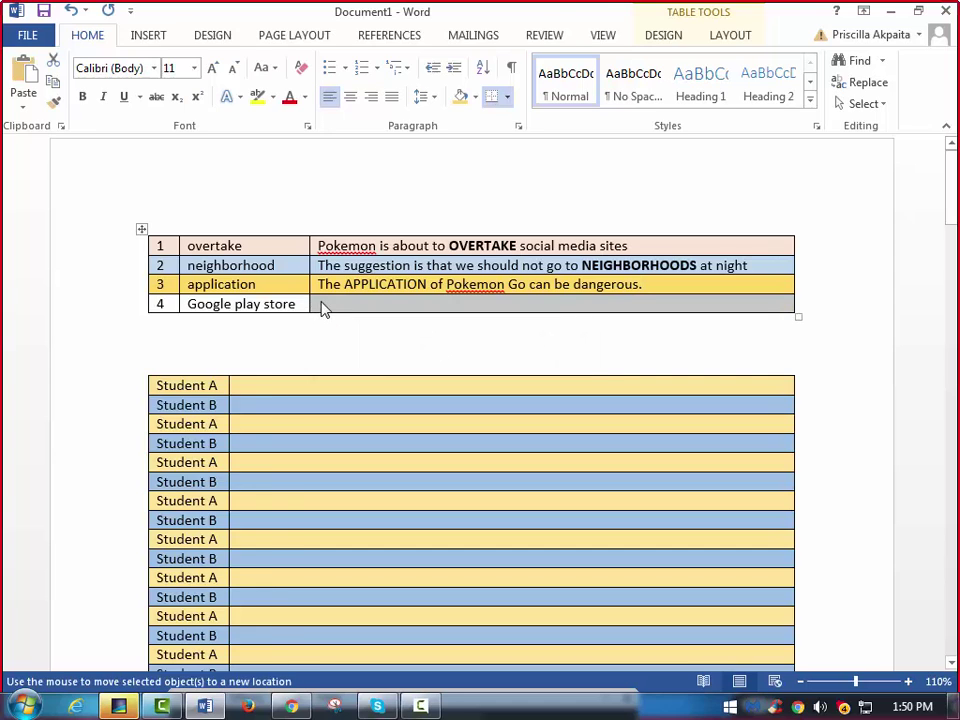
pyautogui.click(322, 306)
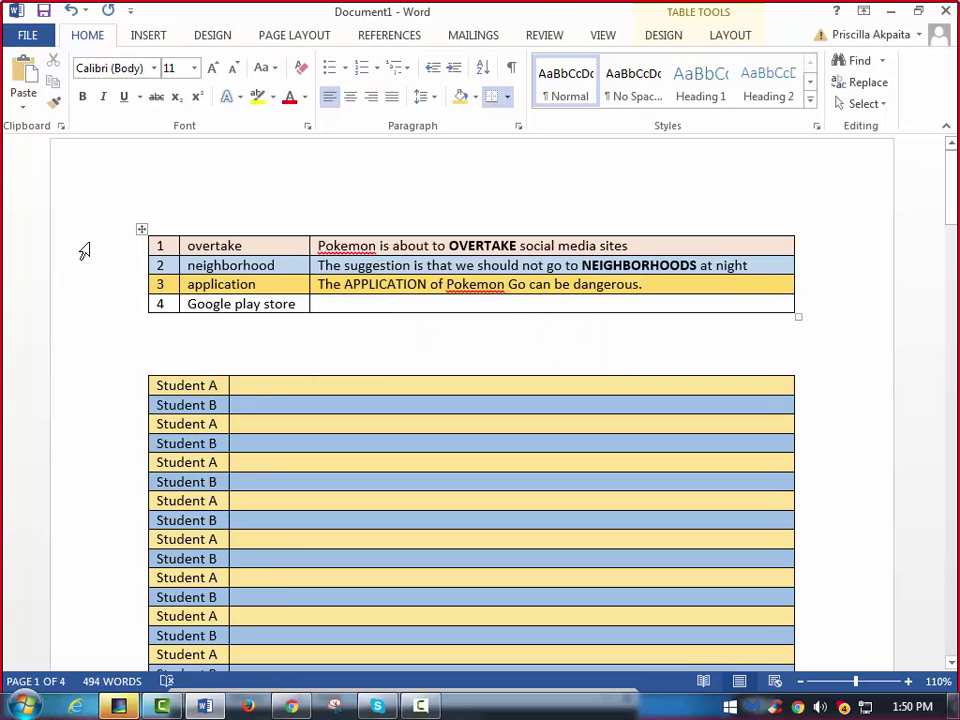
pyautogui.write('One of the')
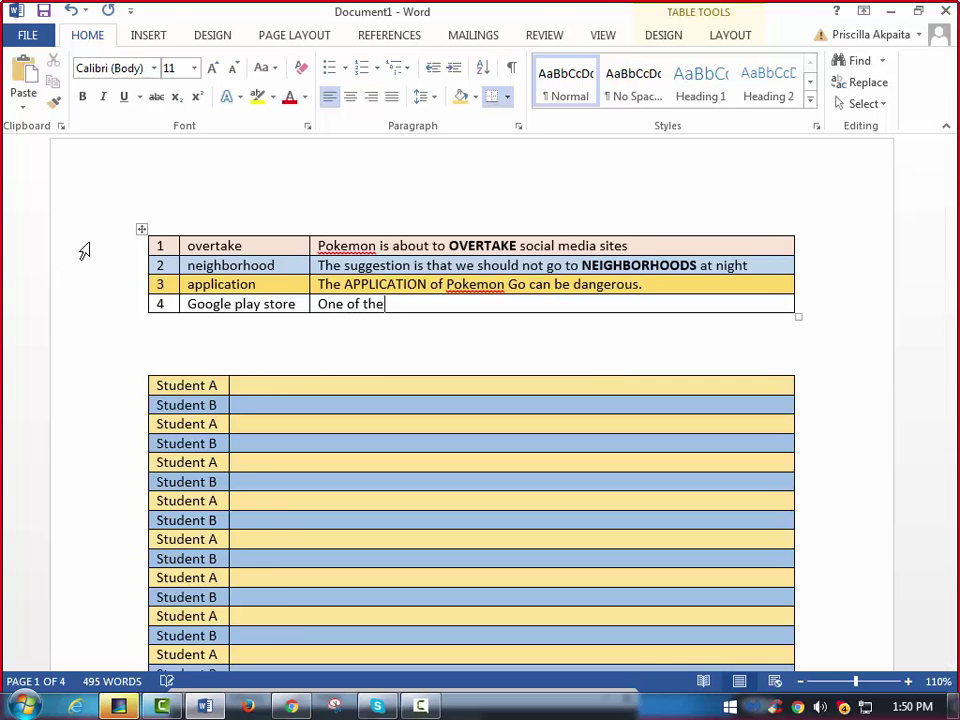
pyautogui.write(' most popular g')
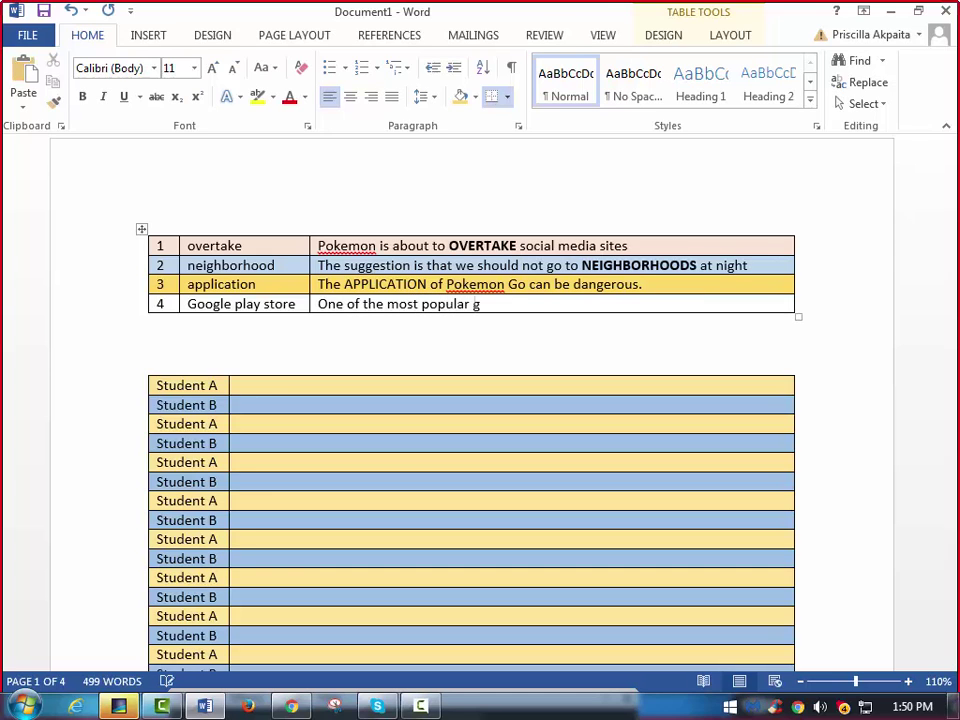
pyautogui.write('ames in')
pyautogui.write('GOOGLE P')
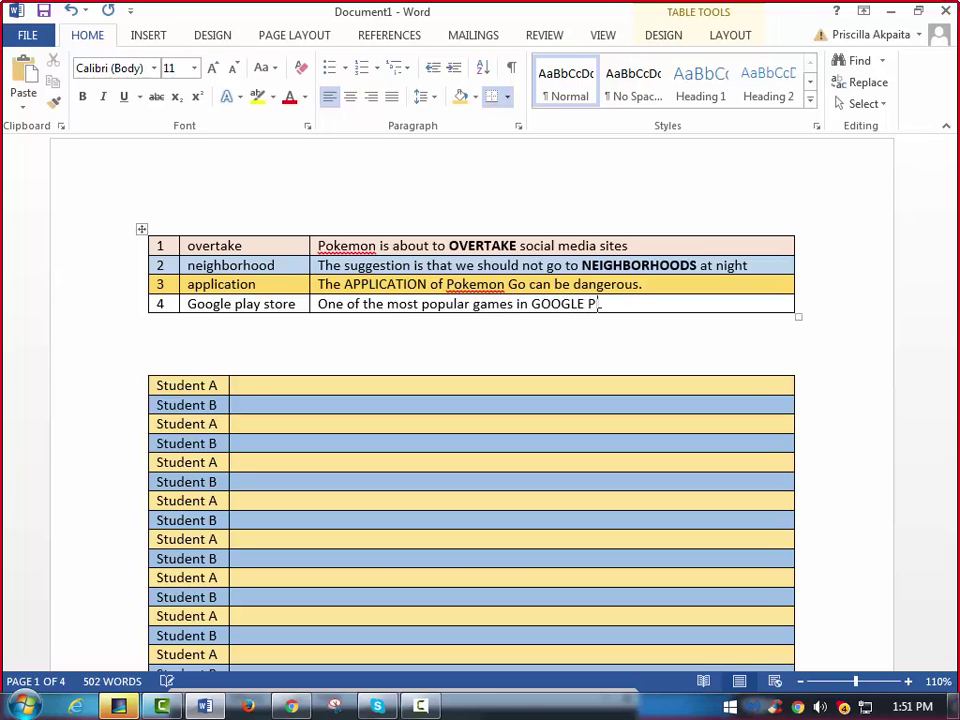
pyautogui.write('LAY STORE is the Pokemon ')
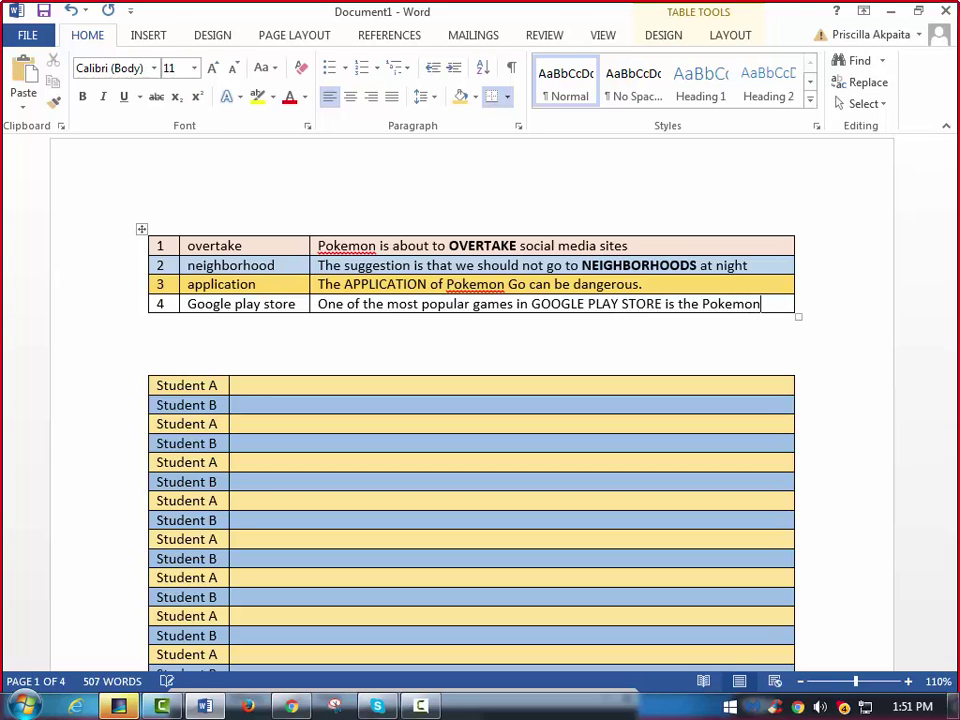
pyautogui.write('Go.')
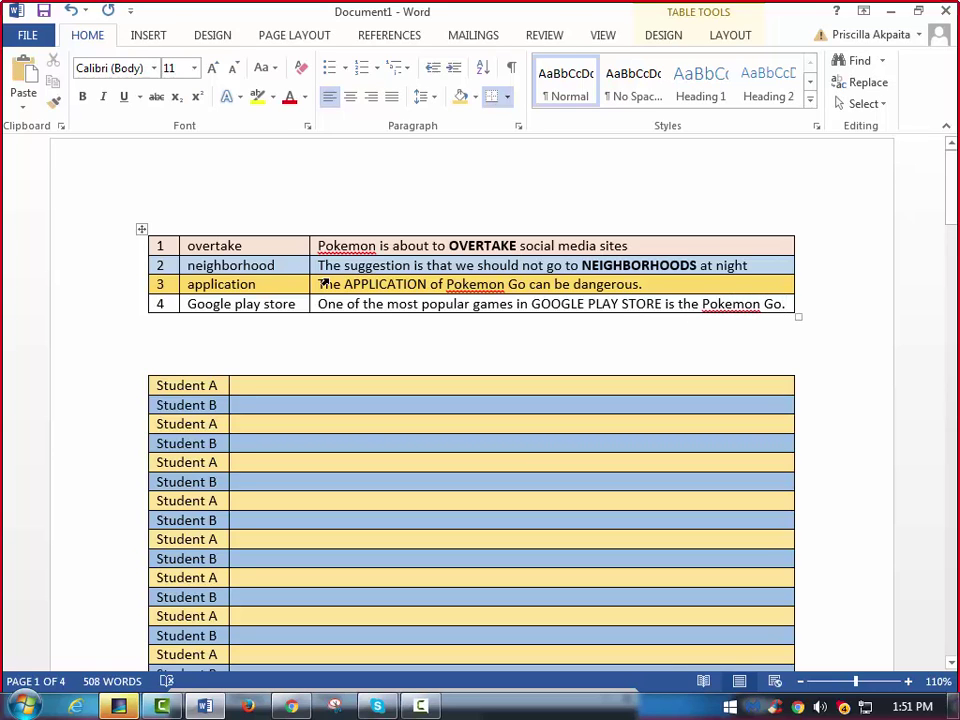
# Make GOOGLE PLAY STORE bold in the fourth row's sentence and widen the third column so the sentence fits on one line.
pyautogui.moveTo(663, 304); pyautogui.dragTo(531, 304)
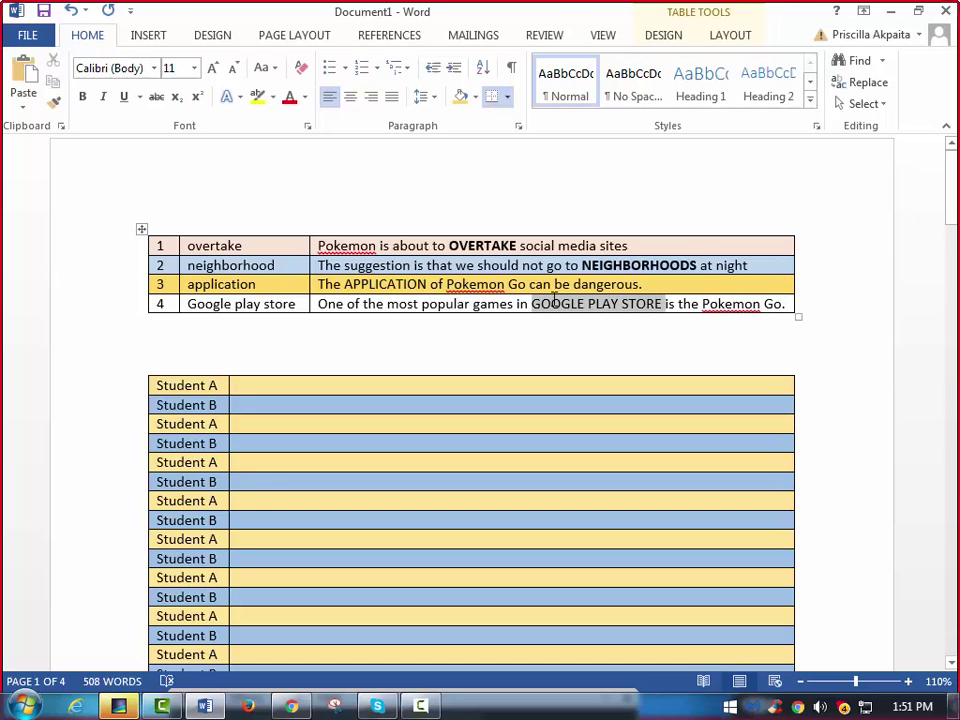
pyautogui.click(82, 96)
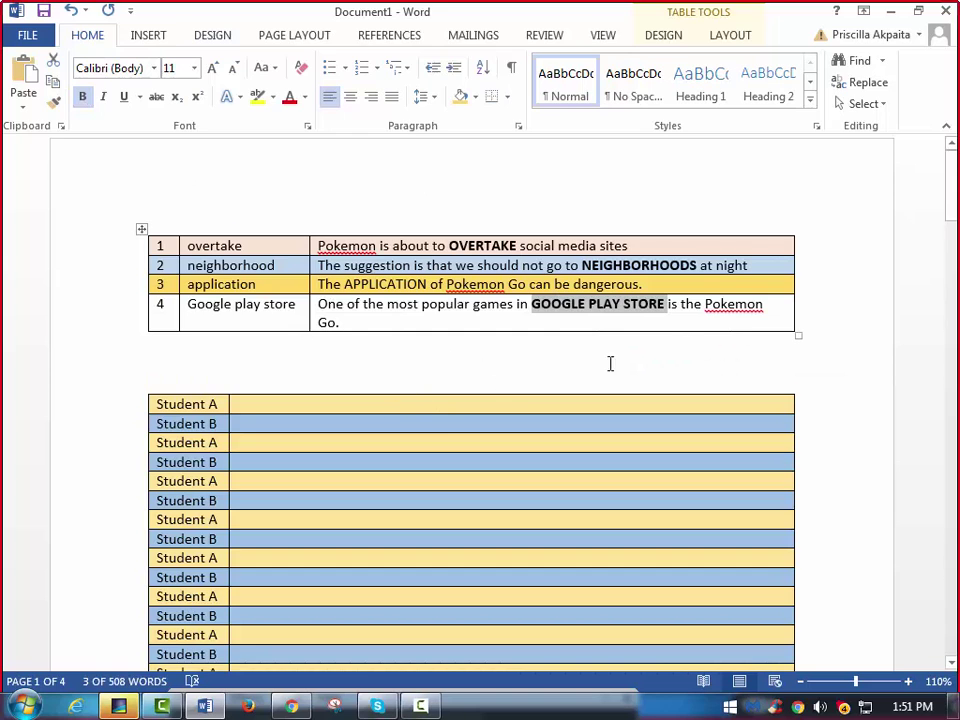
pyautogui.moveTo(794, 249); pyautogui.dragTo(821, 252)
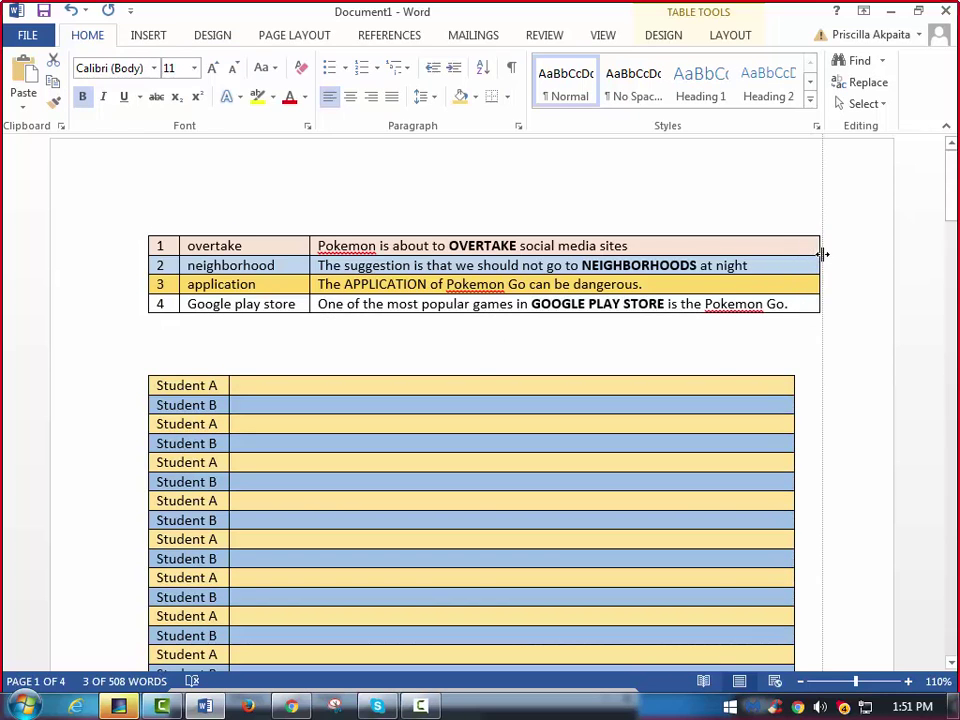
# Write a greeting by name followed by "I just downloaded the Pokemon Go, what do you think about that?" in the first Student A row.
pyautogui.click(242, 386)
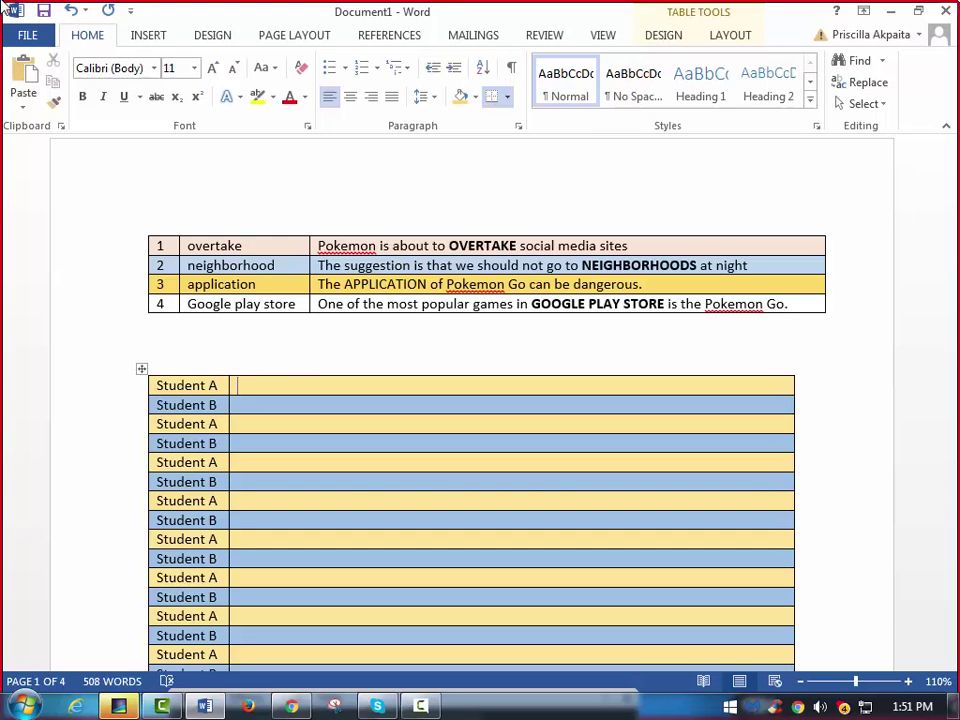
pyautogui.write('Hello Bassem')
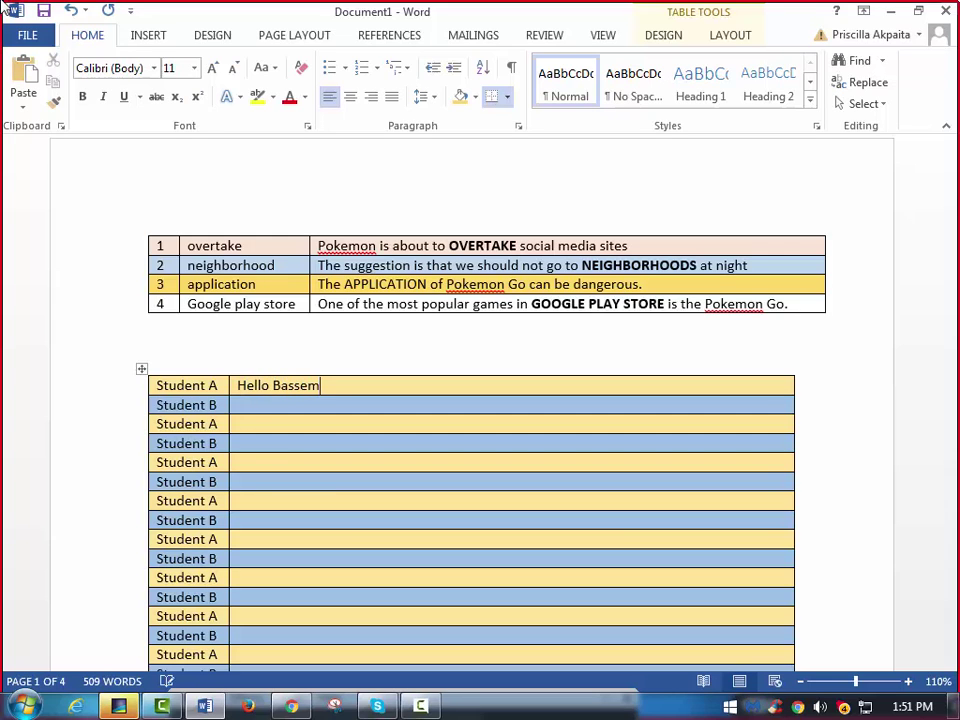
pyautogui.write(', I just wen to th')
pyautogui.press('BackSpace')
pyautogui.press('BackSpace')
pyautogui.press('BackSpace')
pyautogui.press('BackSpace')
pyautogui.press('BackSpace')
pyautogui.press('BackSpace')
pyautogui.press('BackSpace')
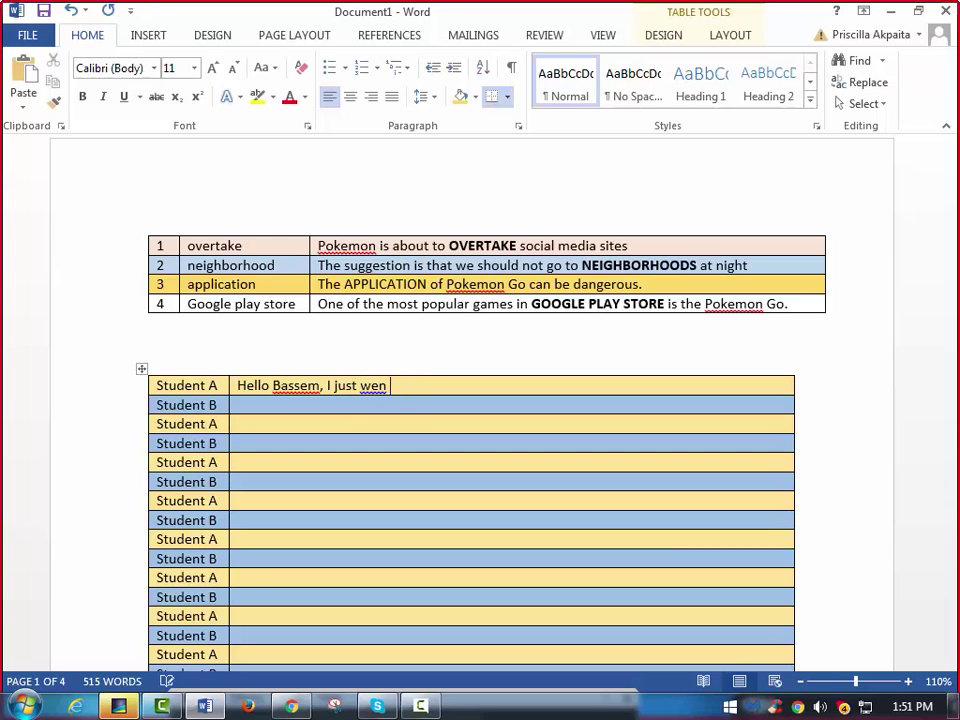
pyautogui.write('t down')
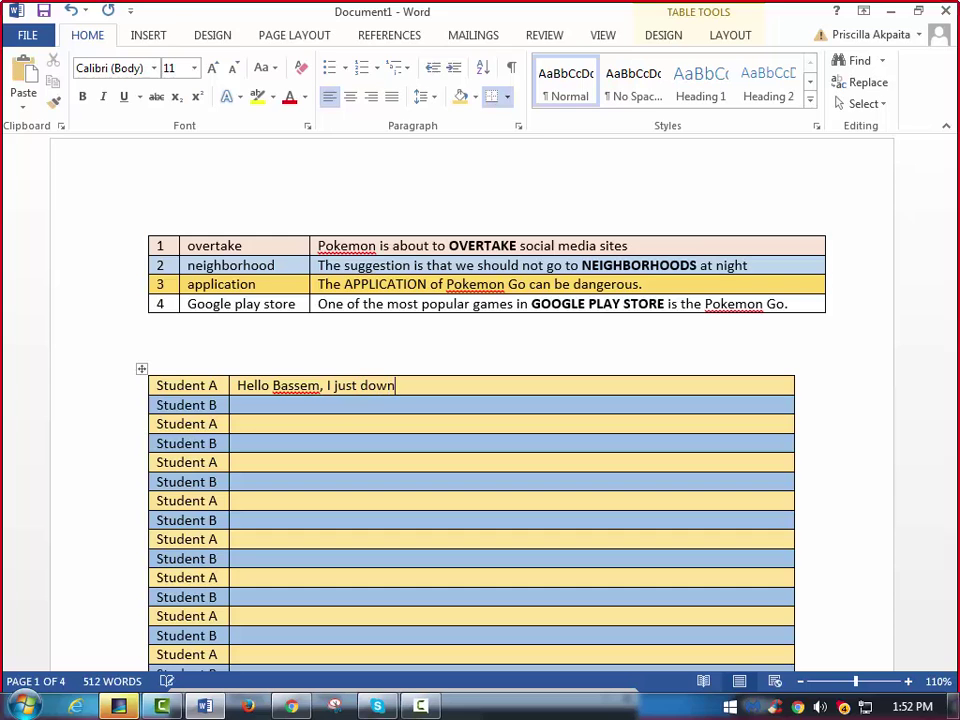
pyautogui.write('loaded the Pokemon G')
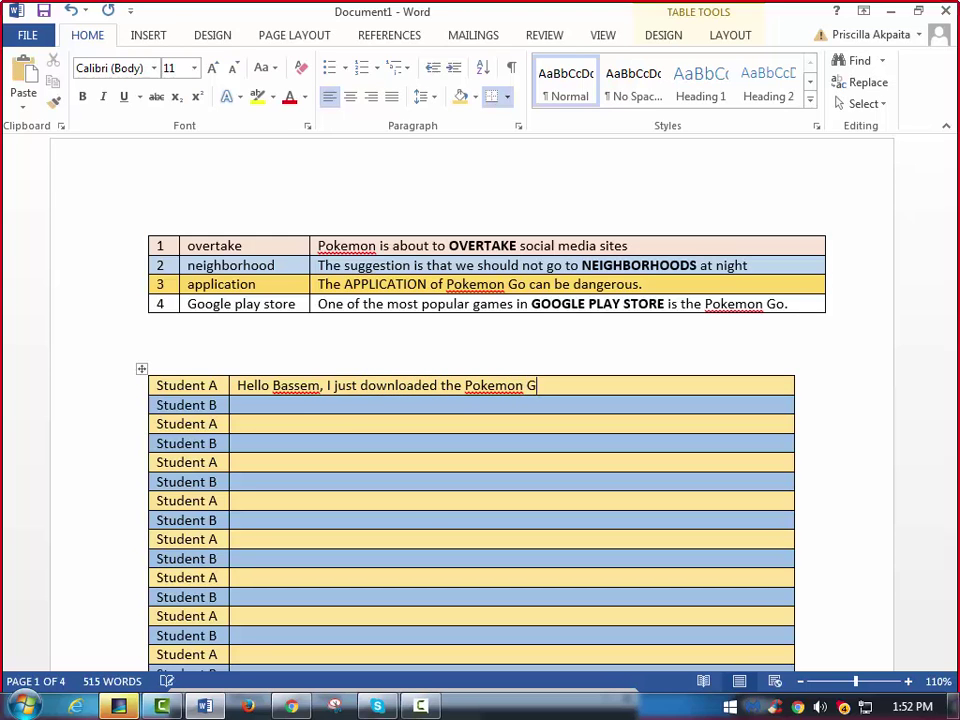
pyautogui.write('o, what do you think about ')
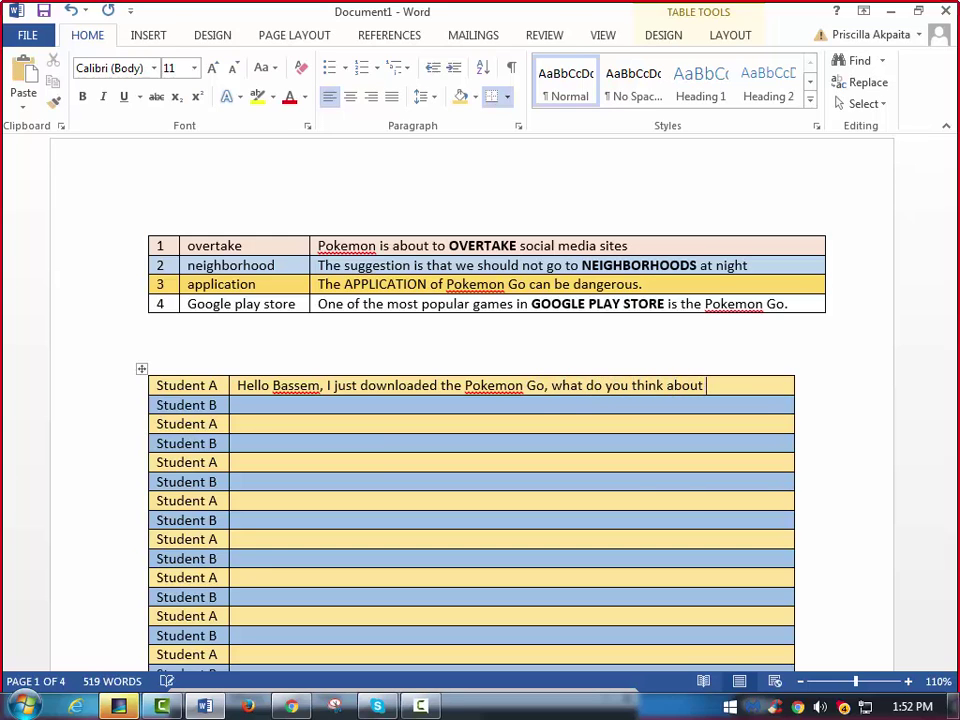
pyautogui.write('that?')
# Write a greeting by name and "I think many people are talking about this application and it seems to be so dangerous." in the first Student B row.
pyautogui.scroll(-2, 470, 400)
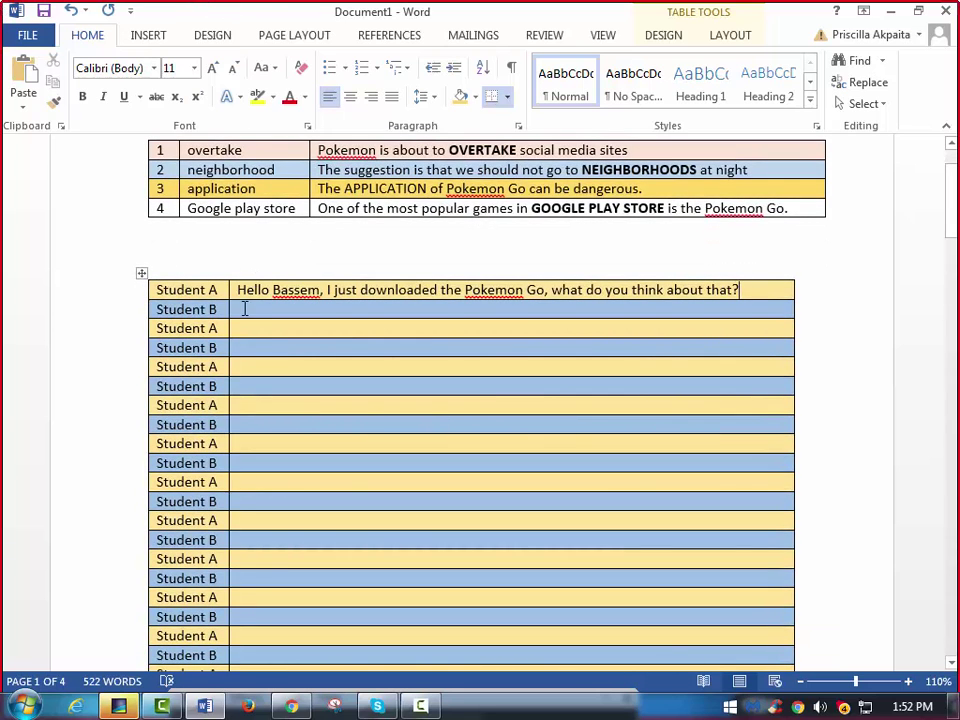
pyautogui.click(241, 309)
pyautogui.write('Hi')
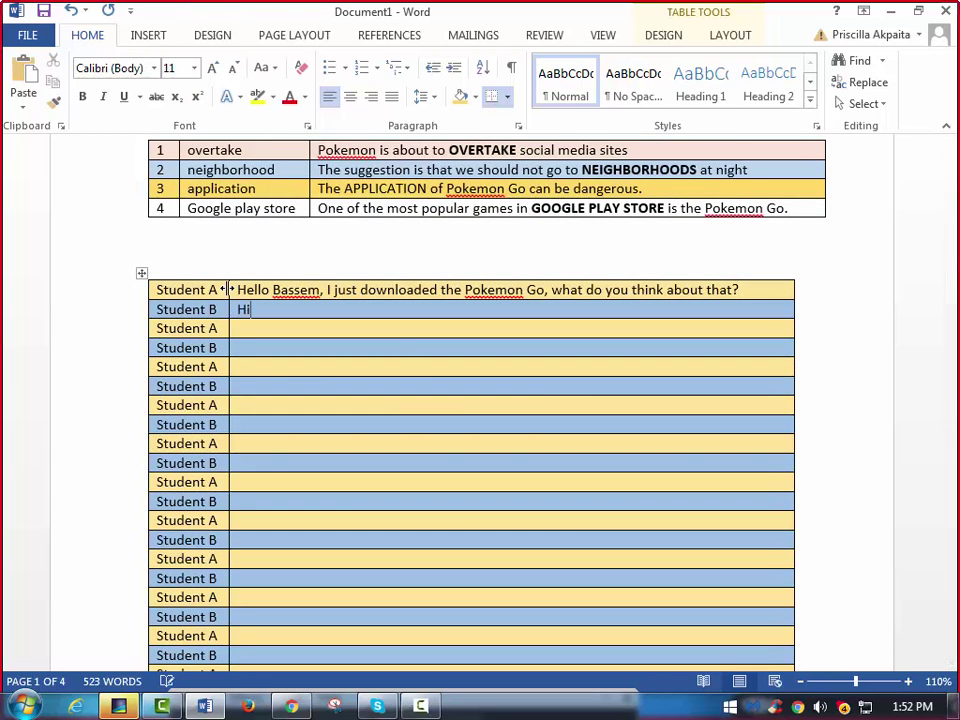
pyautogui.write(' Dr. Priscilla.  I thin')
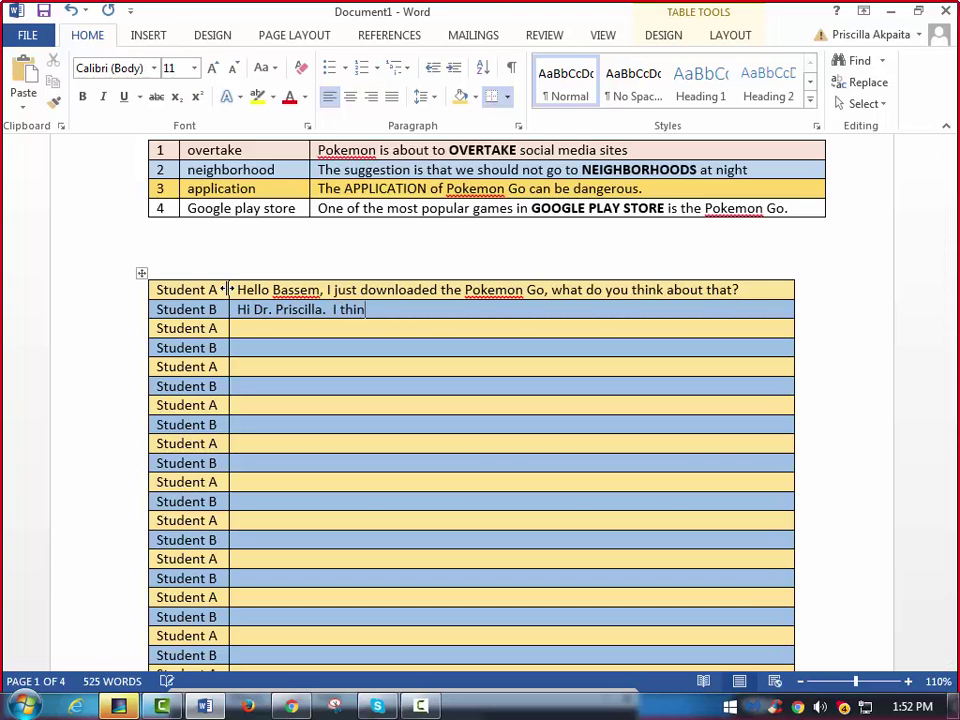
pyautogui.write('k many people')
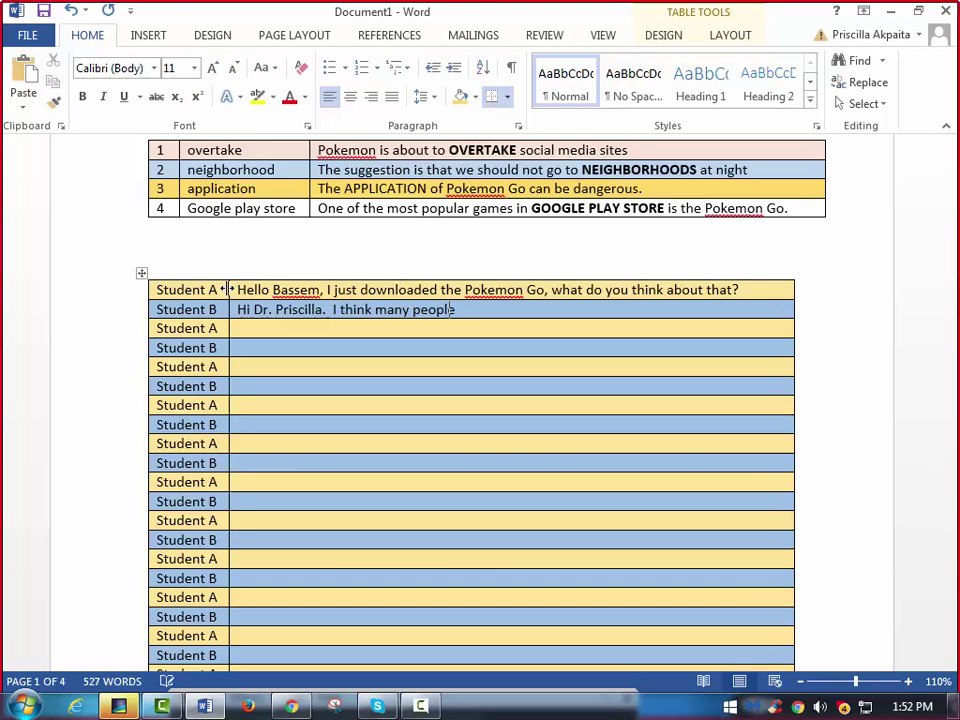
pyautogui.write(' are talking about ')
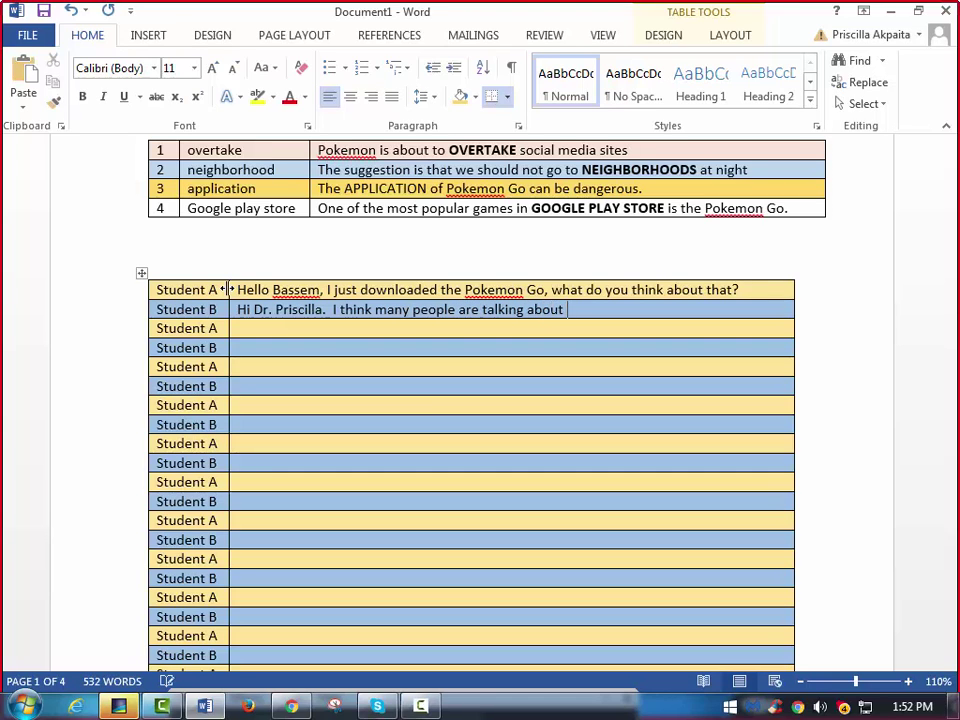
pyautogui.write('this applica')
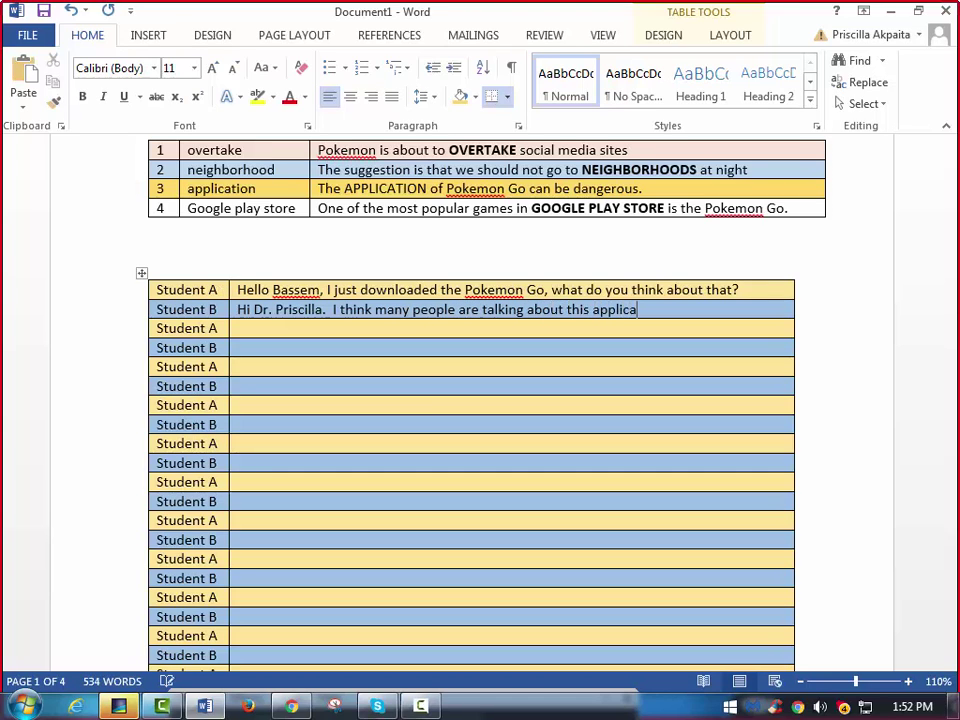
pyautogui.write('tion and it seem')
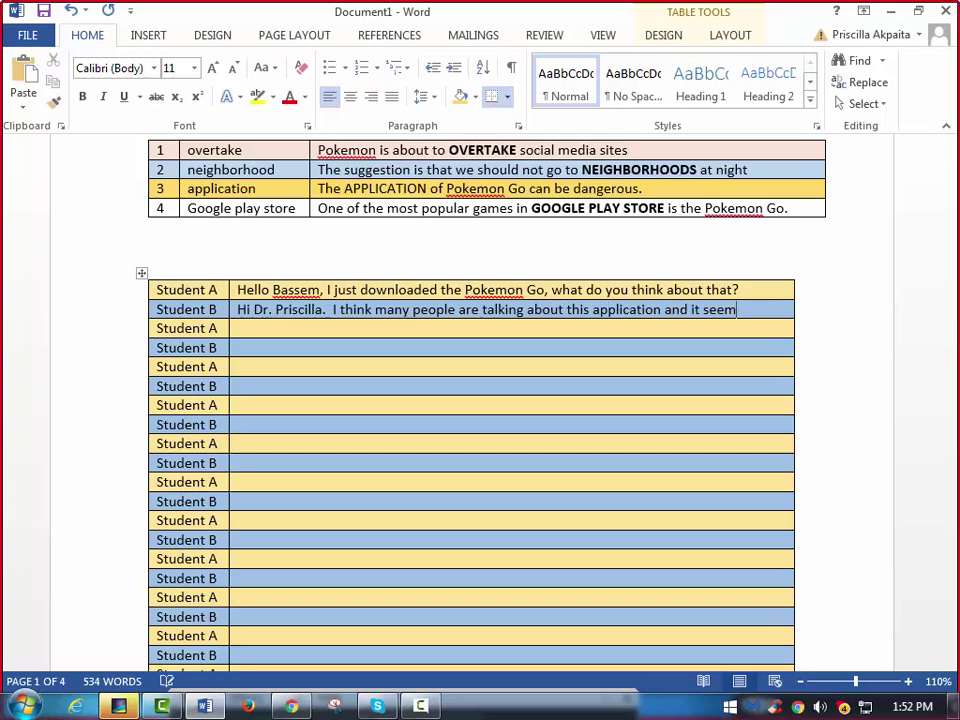
pyautogui.write('s to be so d')
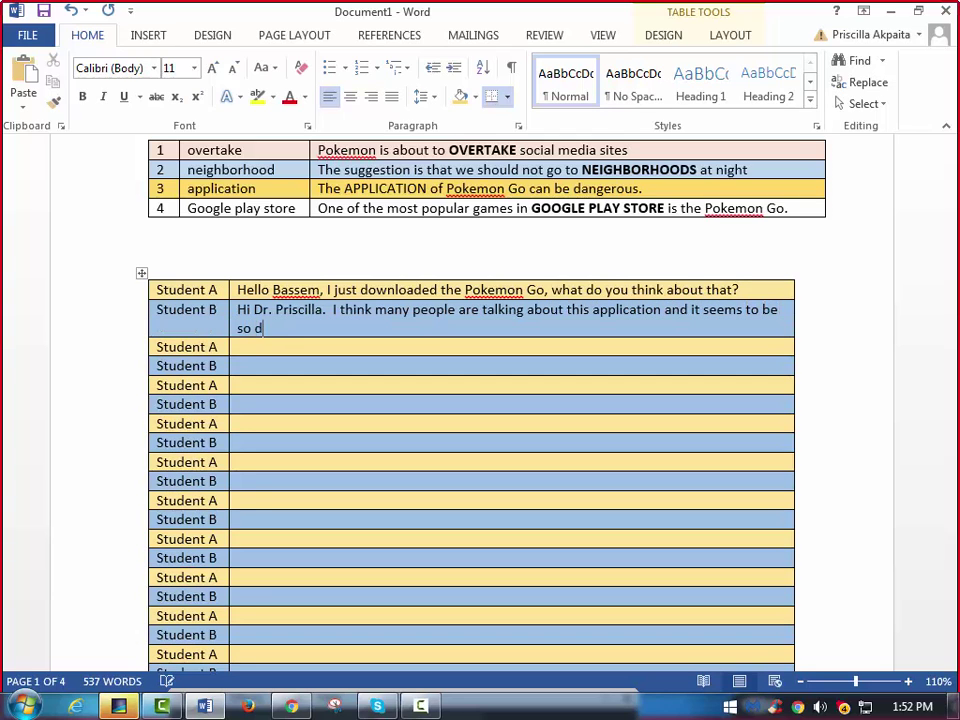
pyautogui.write('angerous.')
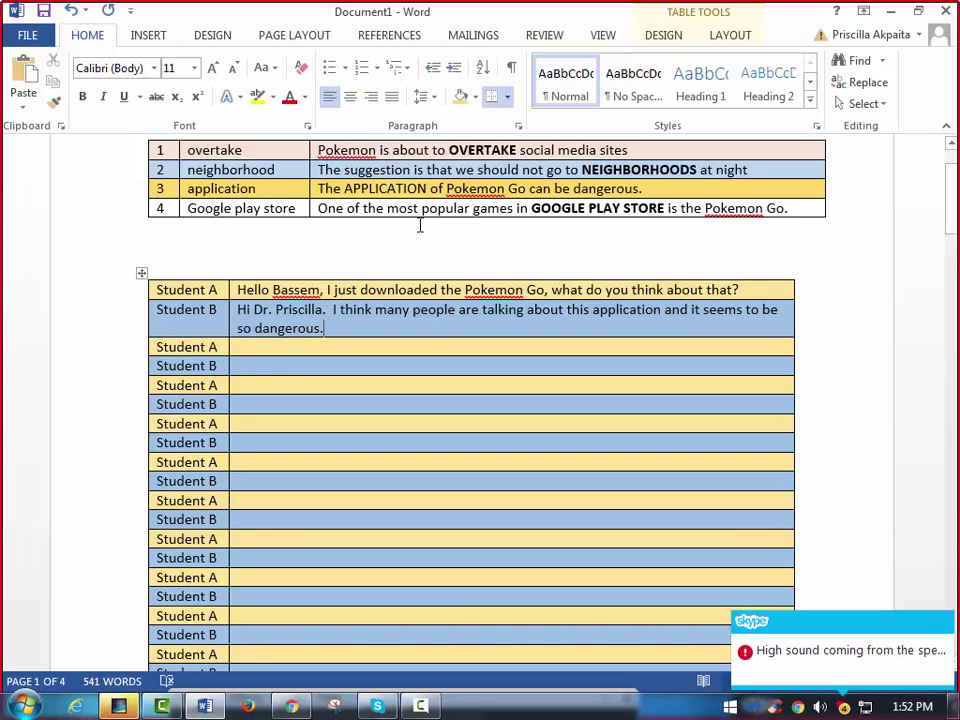
# Make the word "application" bold in the first Student B row's reply.
pyautogui.click(241, 348)
pyautogui.doubleClick(634, 318)
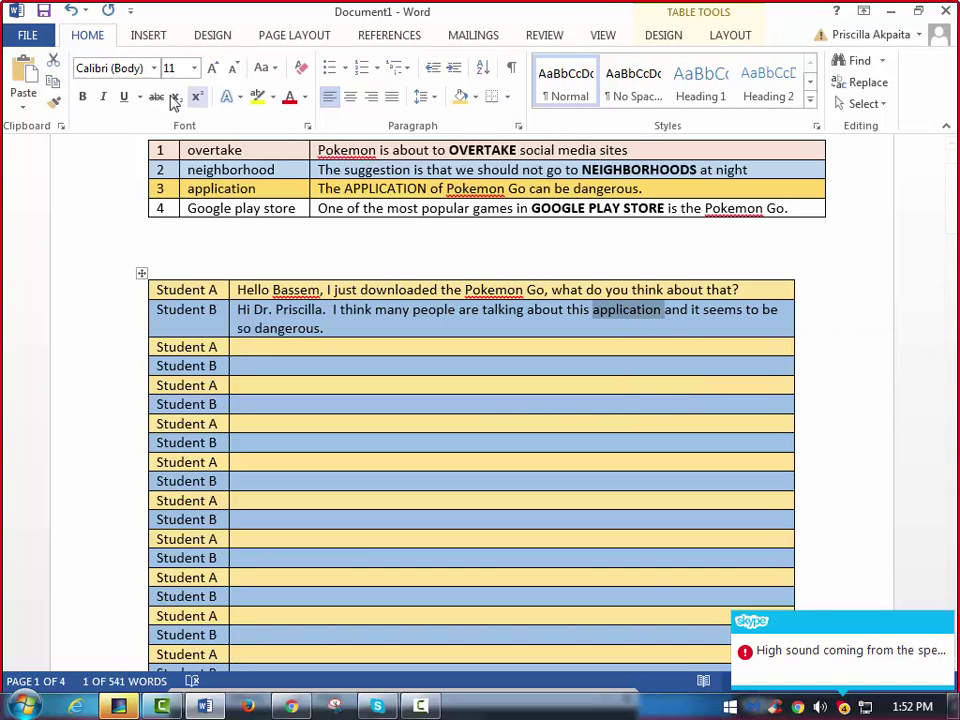
pyautogui.click(83, 97)
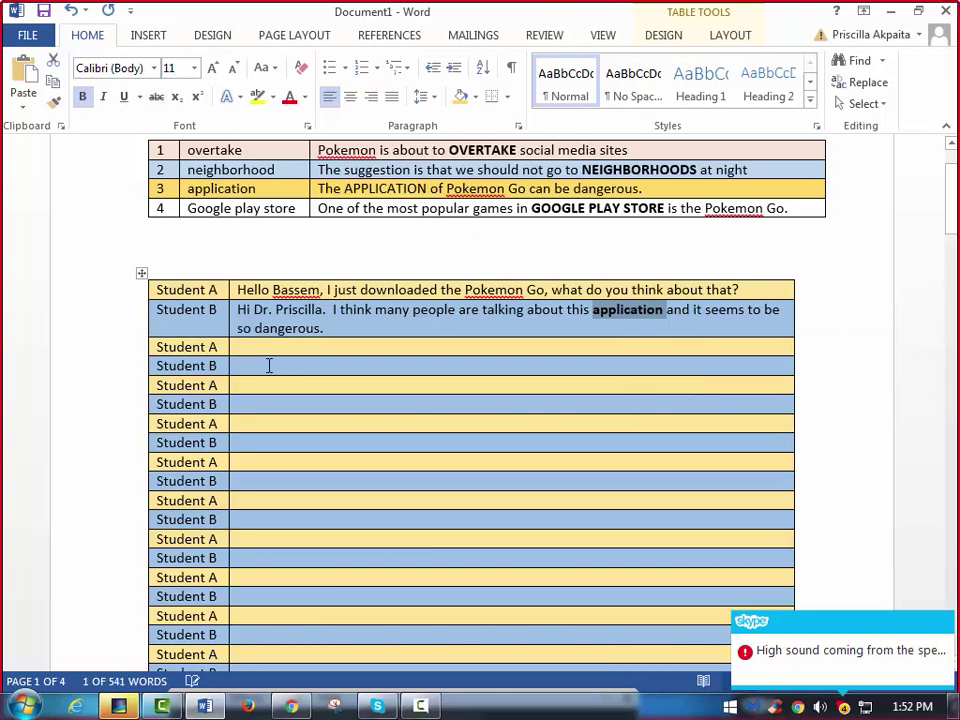
# Write "How can an application downloaded from the Google Play Store be dangerous?" in the second Student A row.
pyautogui.click(241, 347)
pyautogui.write('H')
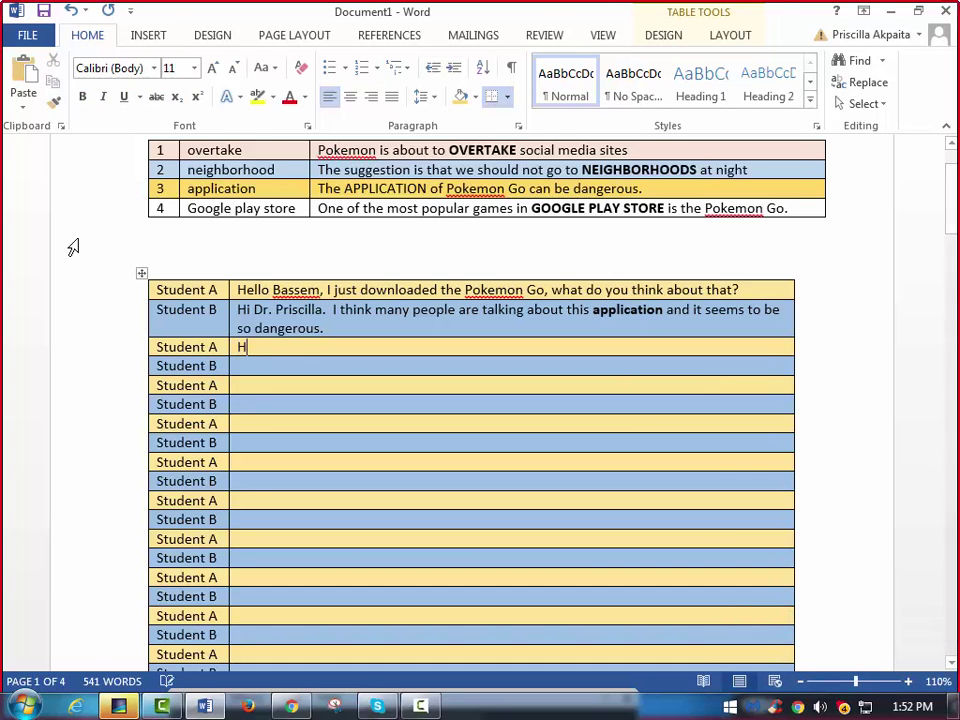
pyautogui.write('ow can an ap')
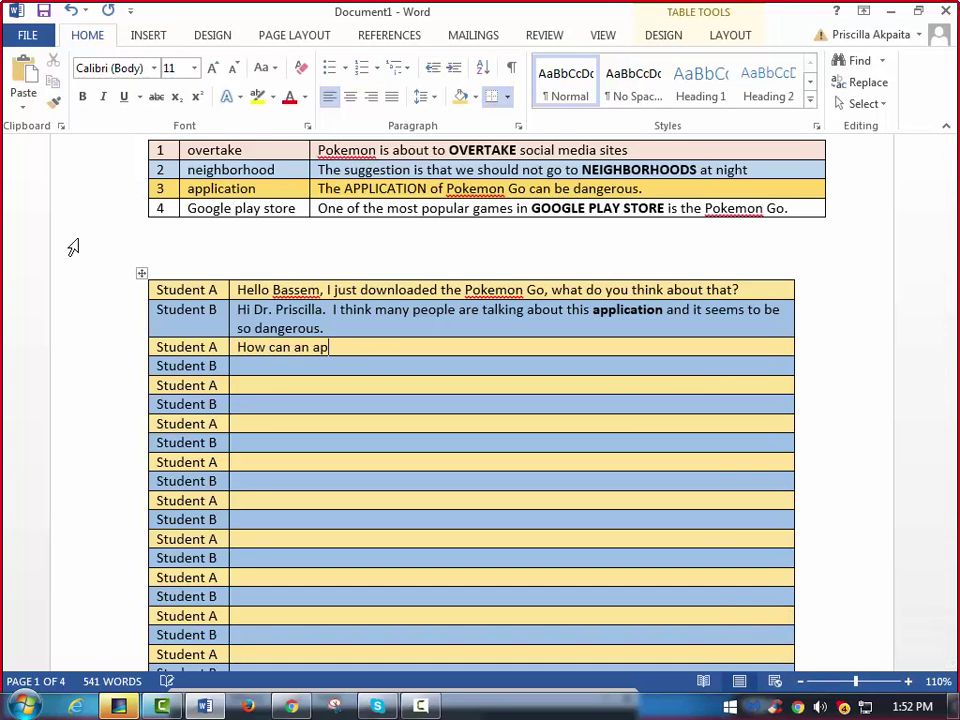
pyautogui.write('plication downlowad')
pyautogui.press('BackSpace')
pyautogui.press('BackSpace')
pyautogui.press('BackSpace')
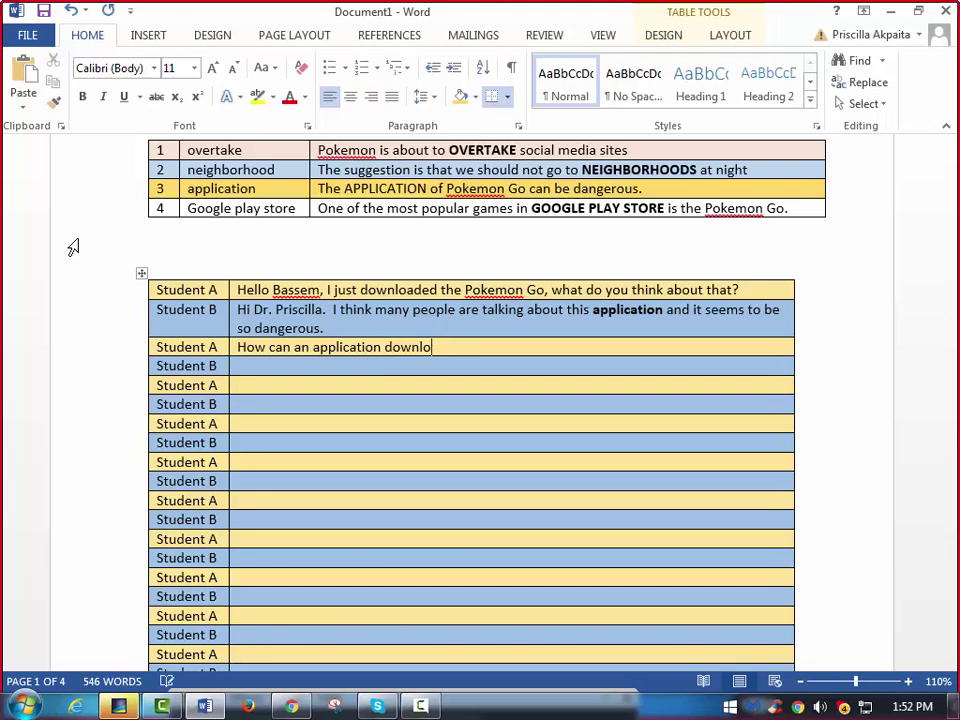
pyautogui.press('BackSpace')
pyautogui.write('a')
pyautogui.write('aded fo')
pyautogui.press('BackSpace')
pyautogui.press('BackSpace')
pyautogui.write('rom the ')
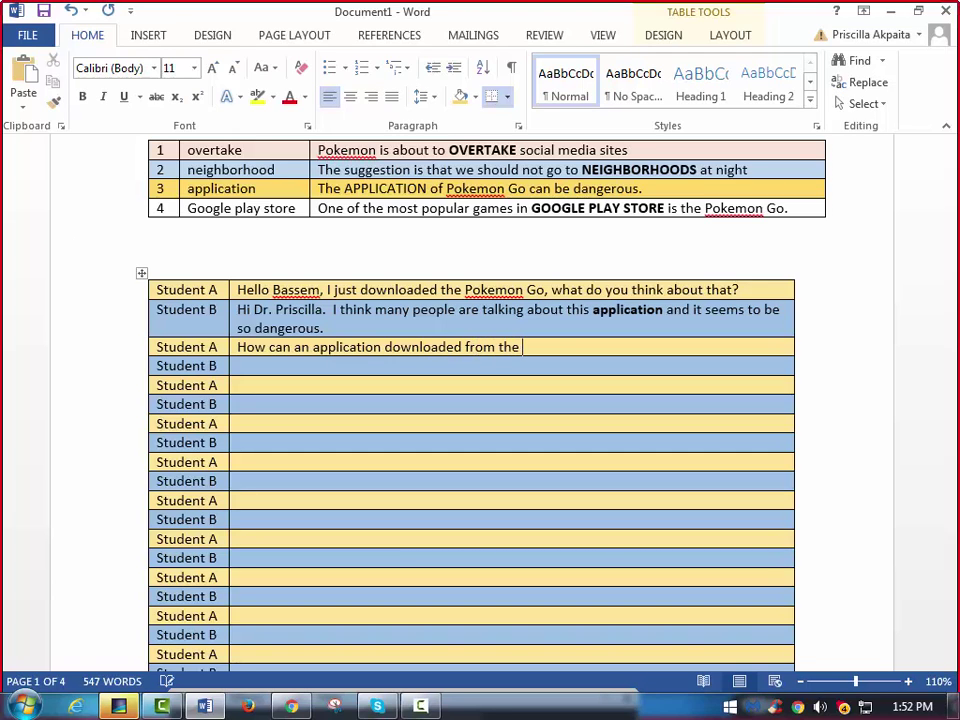
pyautogui.write('Google Play Store to')
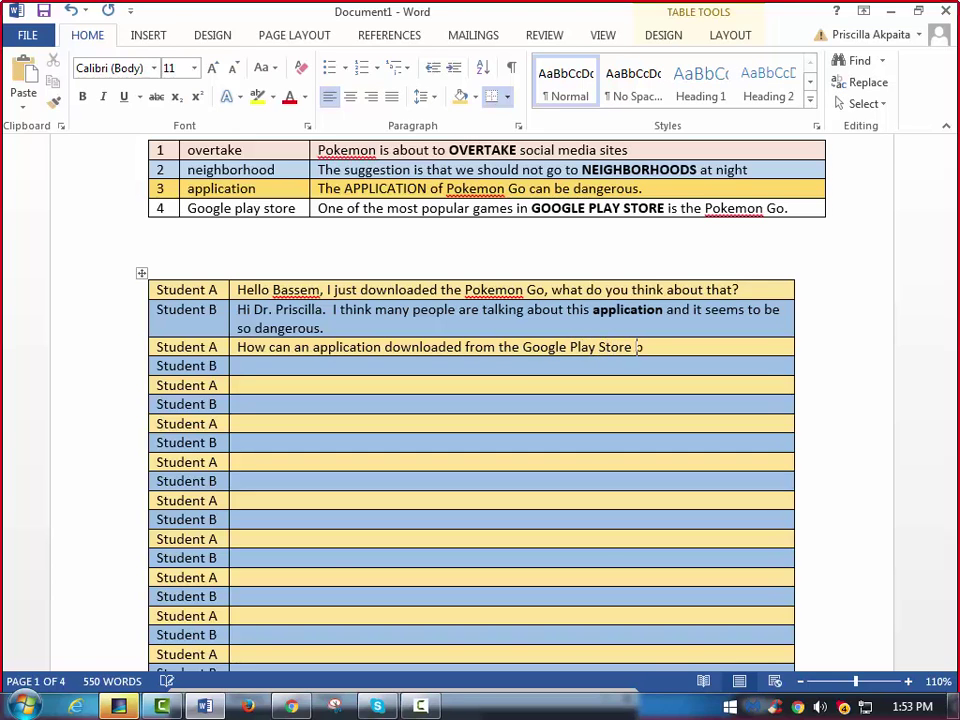
pyautogui.press('BackSpace')
pyautogui.write('be dangerous')
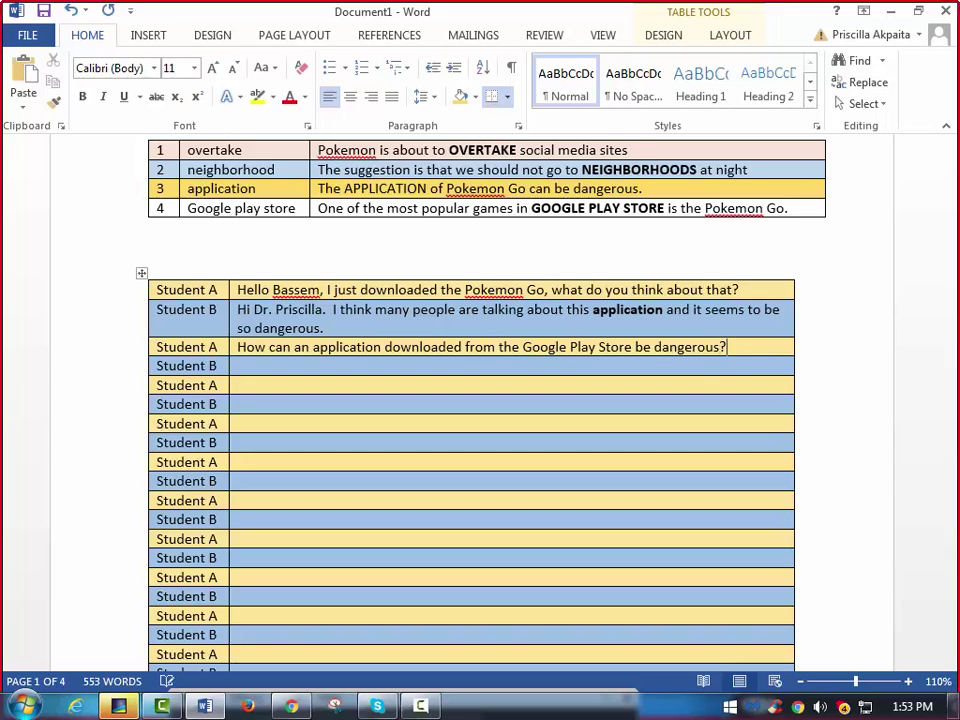
pyautogui.write('?')
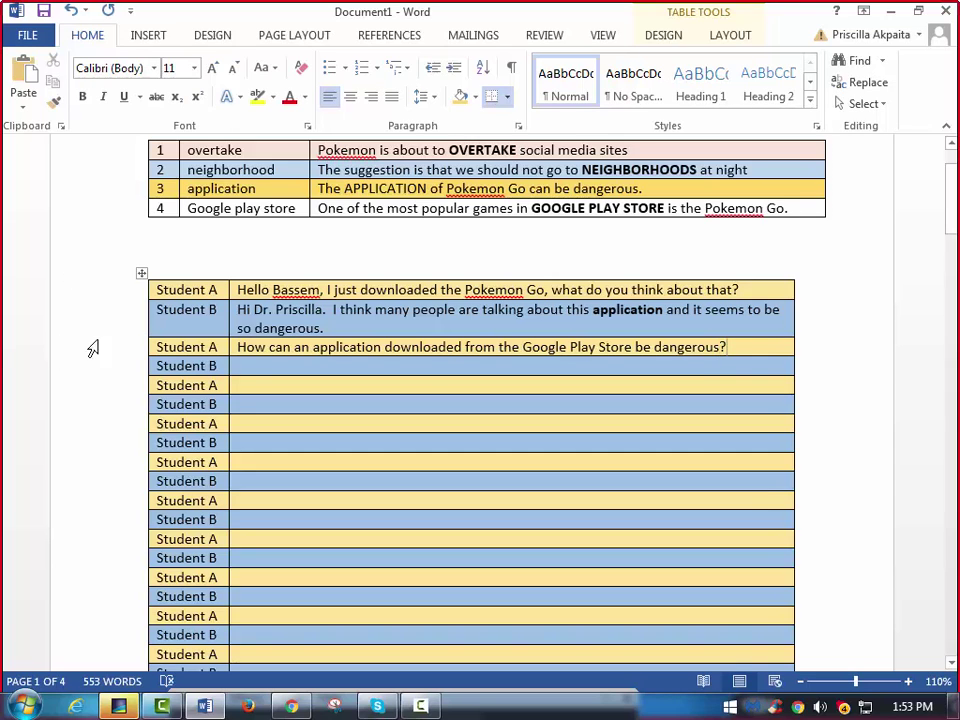
# Start the second Student B row's reply with "It can be dangerous because hackers are trying to convince people to leave".
pyautogui.click(243, 366)
pyautogui.write('I')
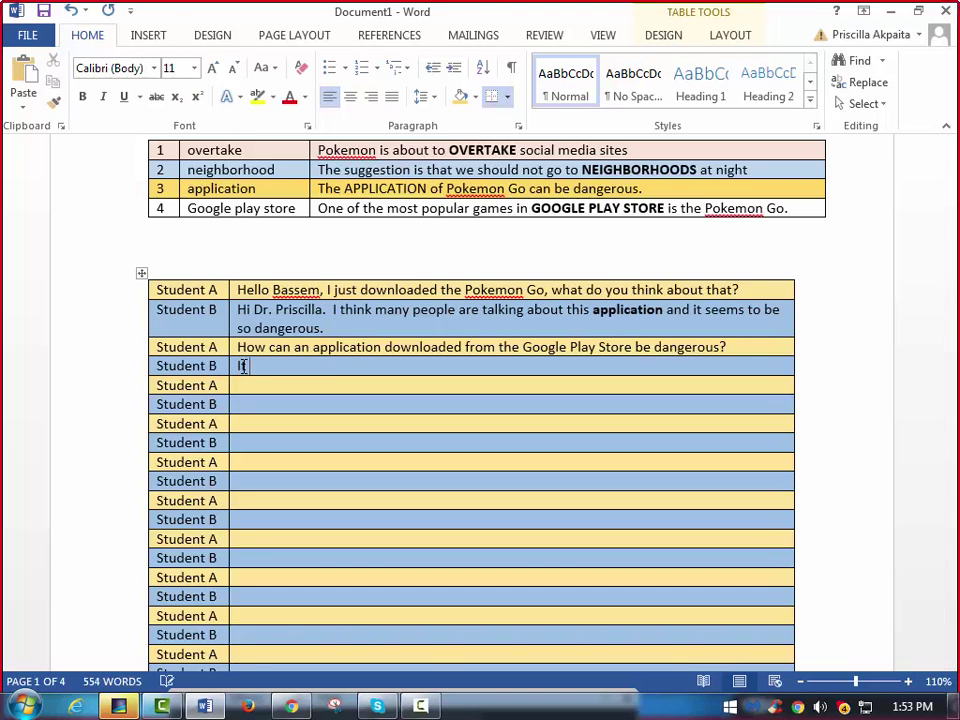
pyautogui.write('t can be dangerous beca')
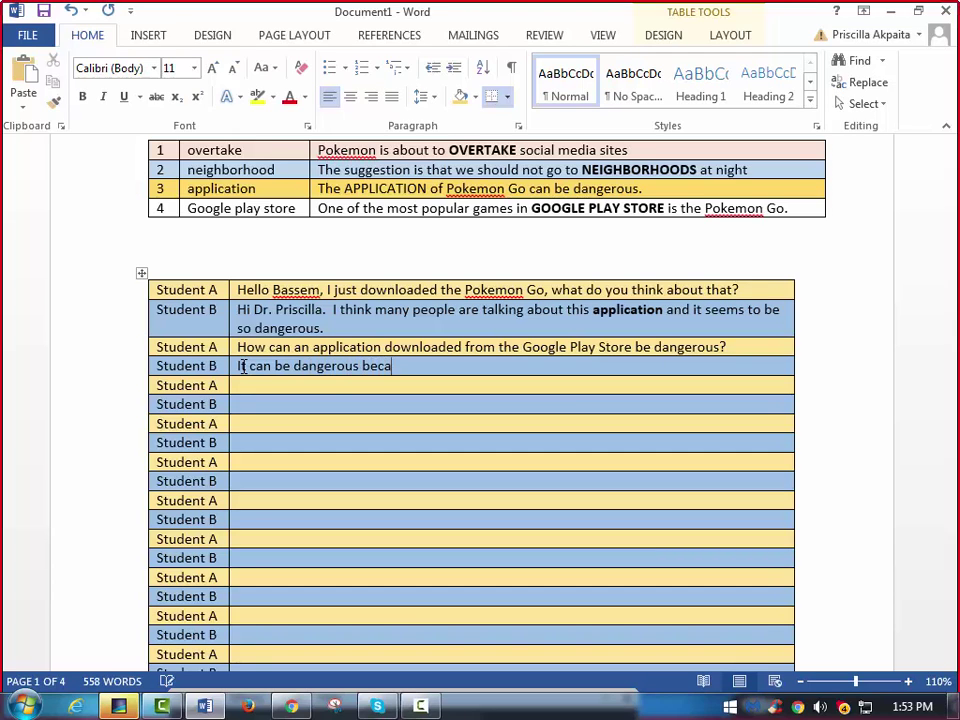
pyautogui.write('use hackers ar')
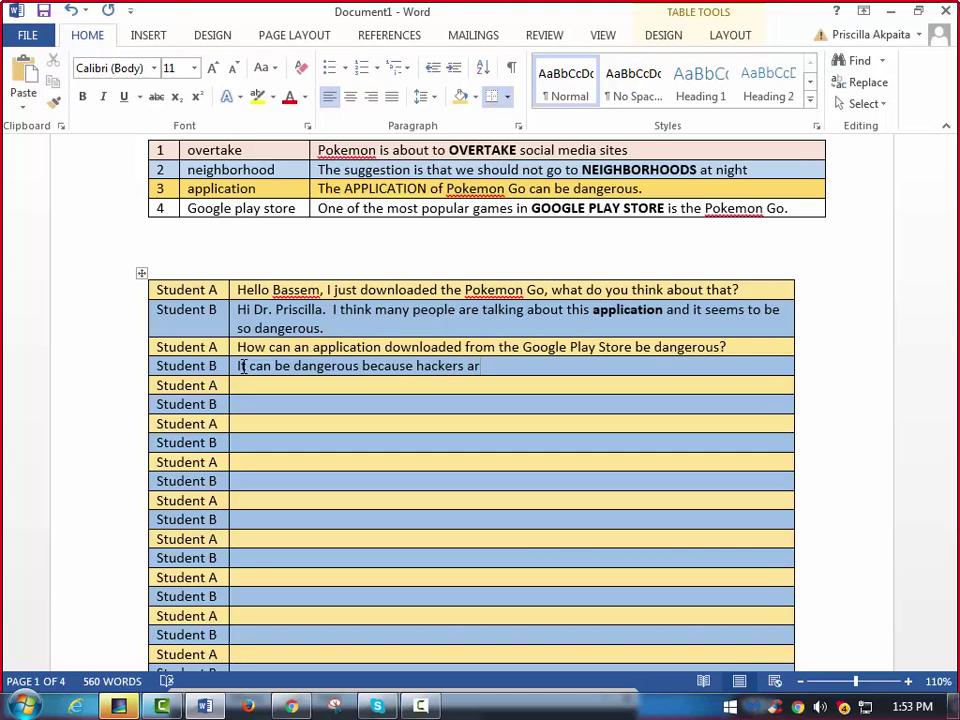
pyautogui.write('e trying to convice pe')
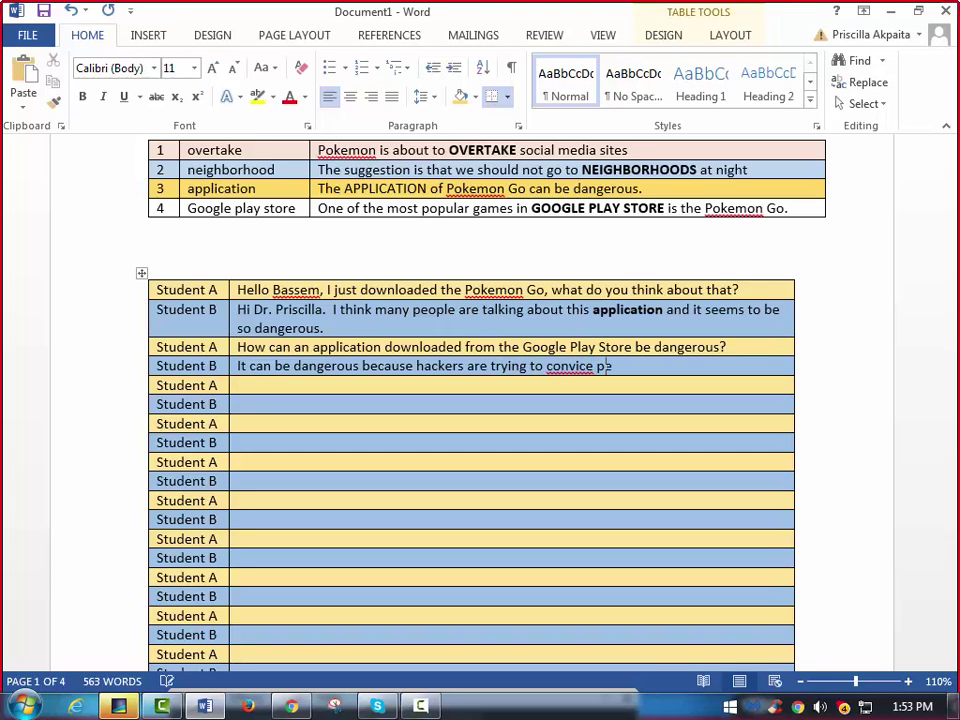
pyautogui.press('BackSpace')
pyautogui.press('BackSpace')
pyautogui.press('BackSpace')
pyautogui.press('BackSpace')
pyautogui.write('nce peolple to leave th')
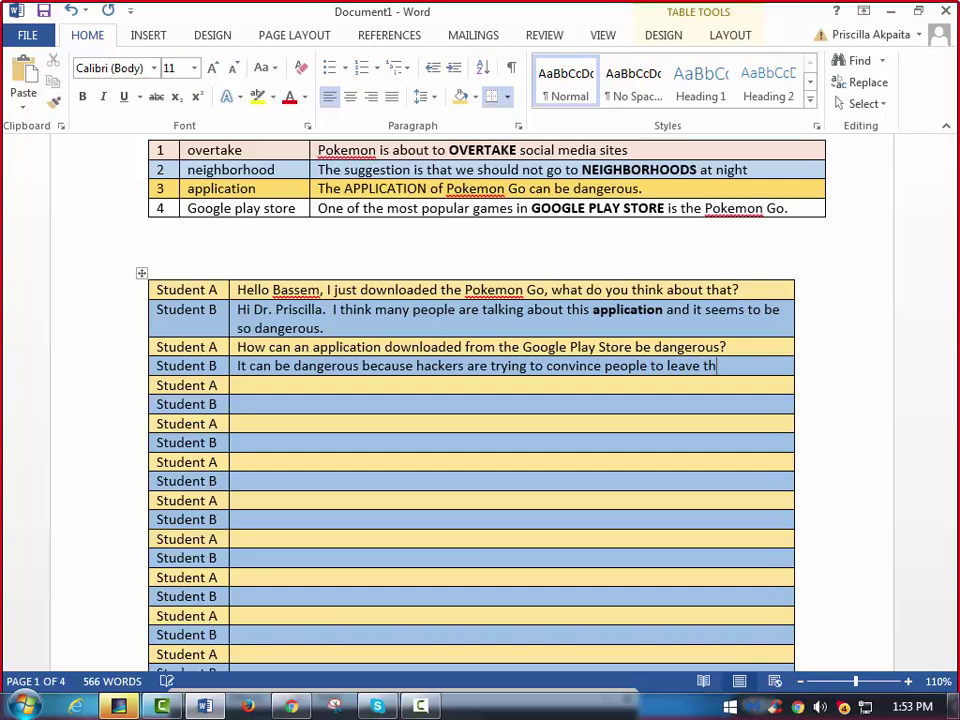
# Complete the second Student B row's reply with "their homes and go into neighborhoods and then steal from their homes at night.".
pyautogui.write('eir homes and')
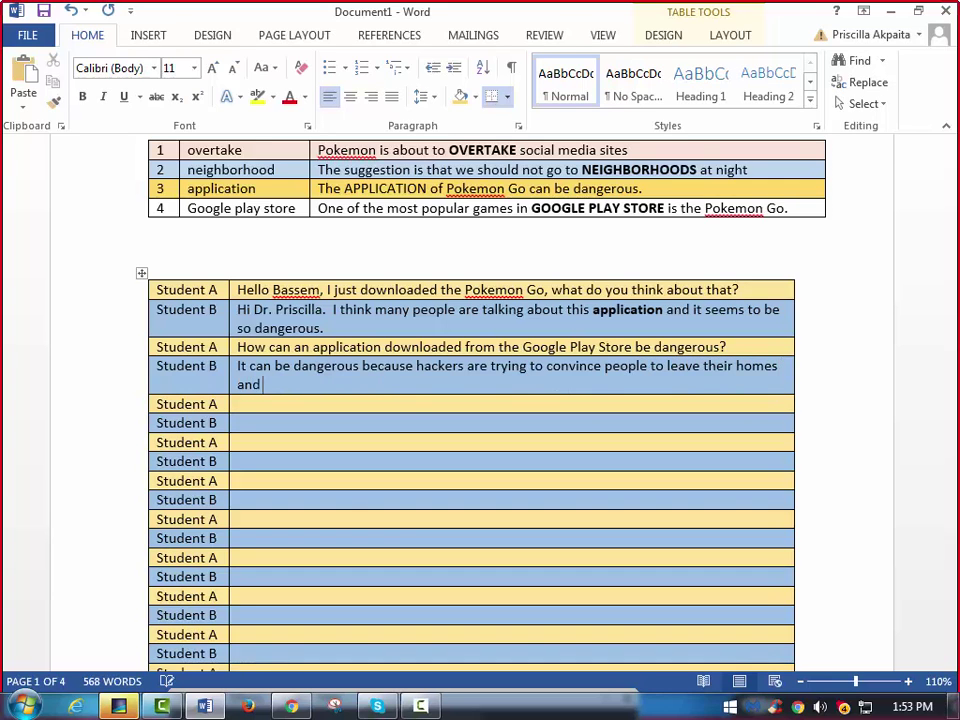
pyautogui.write(' go into neighborho')
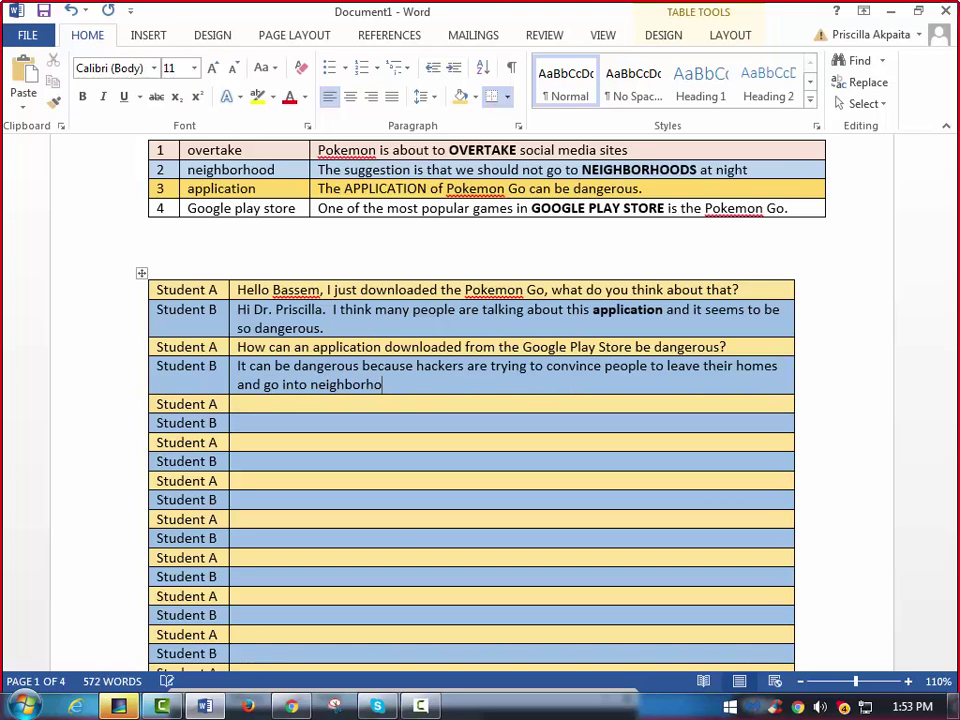
pyautogui.write('ods sand then')
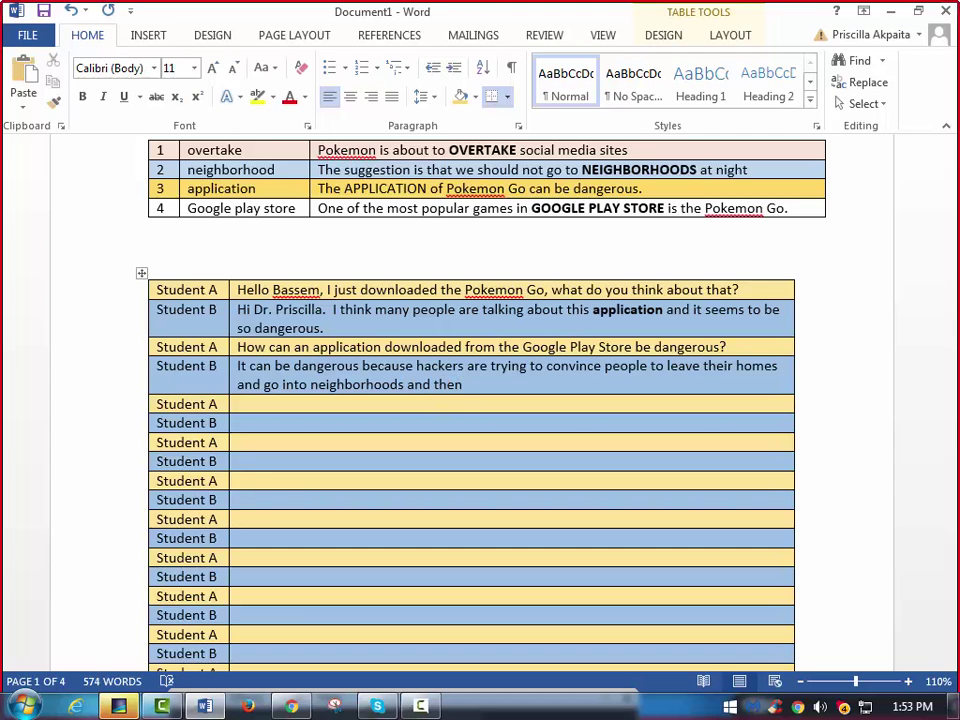
pyautogui.write(' steal from th')
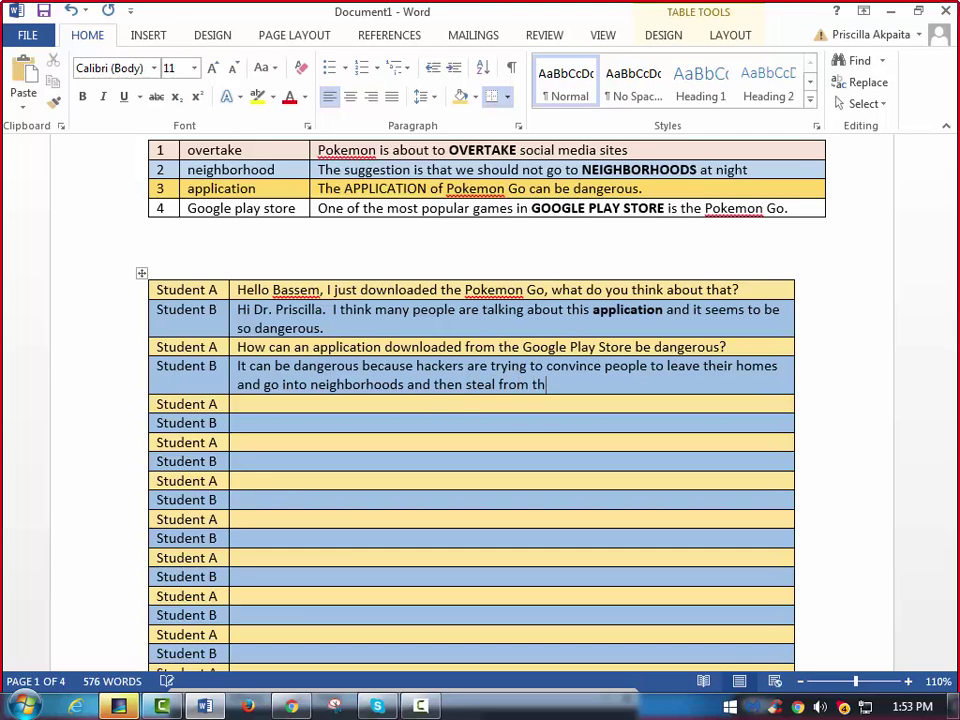
pyautogui.write('eir homes at night.')
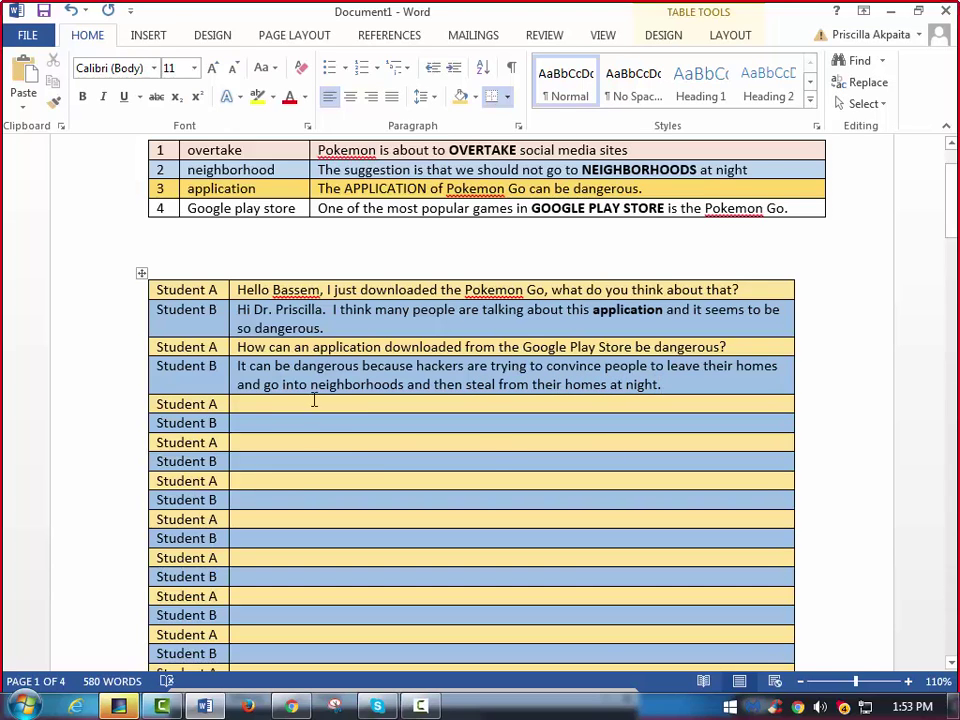
# Start the third Student A row with "So if this were to happen to me, I think I would not use such an application.".
pyautogui.click(242, 404)
pyautogui.write('So if thsi')
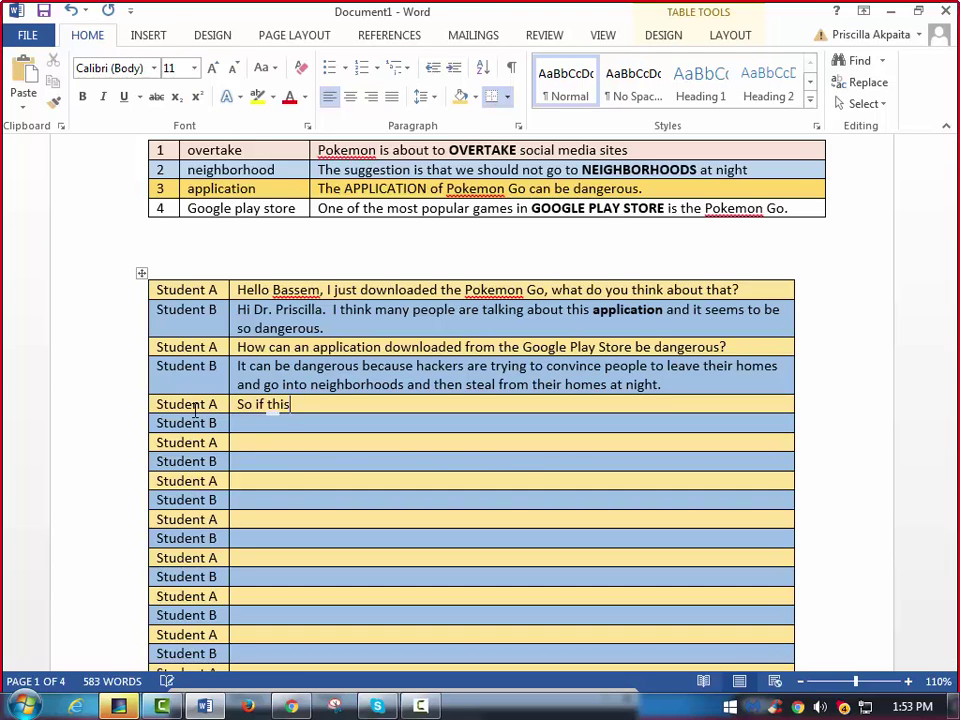
pyautogui.write(' were to happen to me')
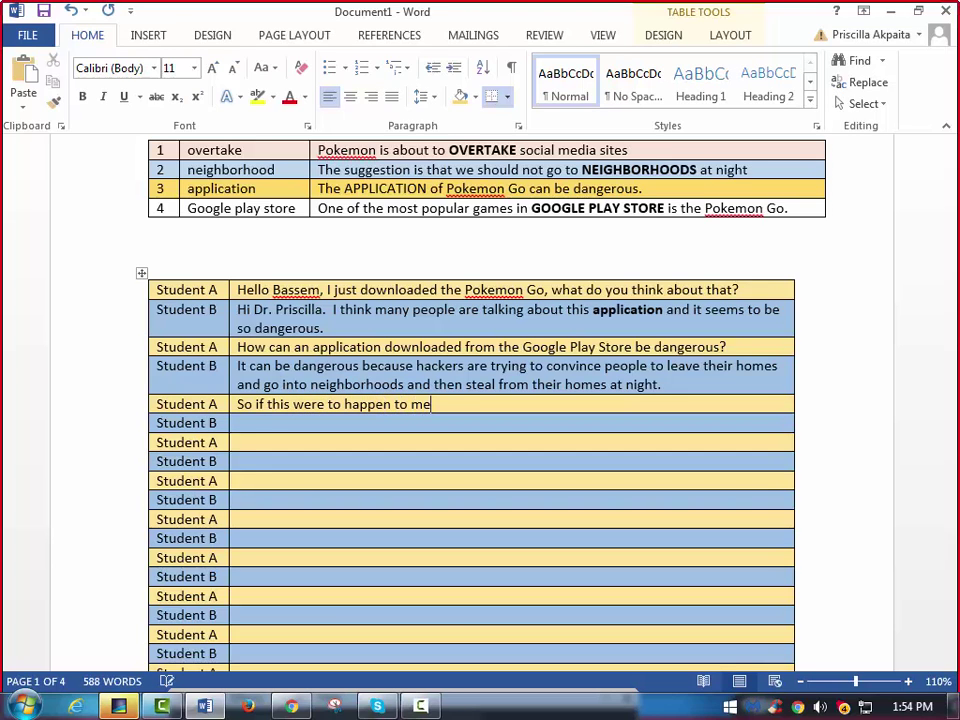
pyautogui.write(', I thinkI would')
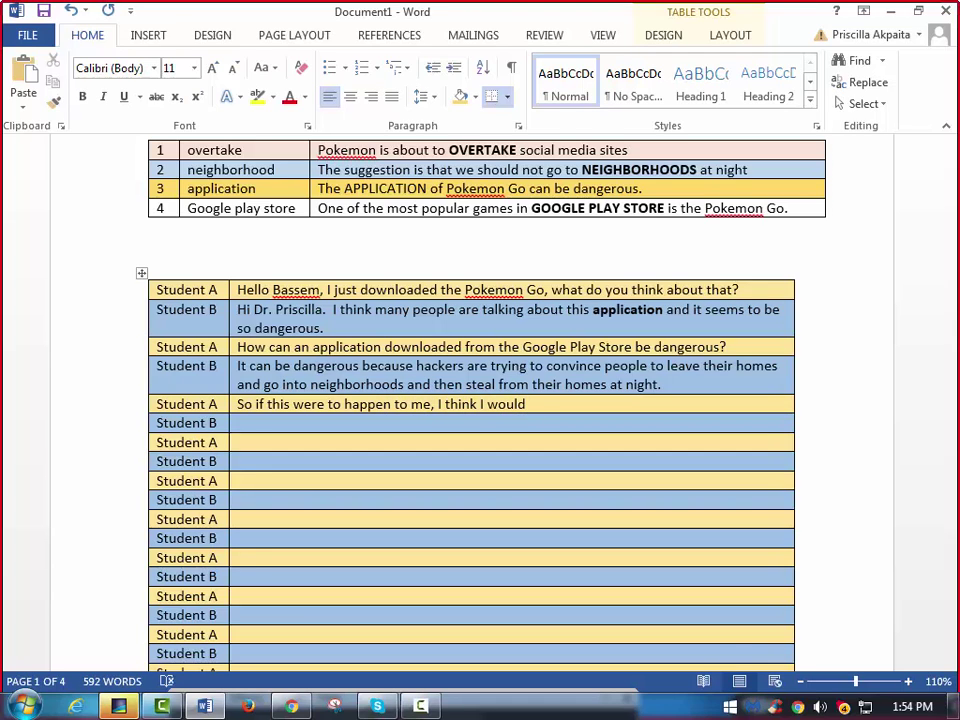
pyautogui.write(' not use such an app')
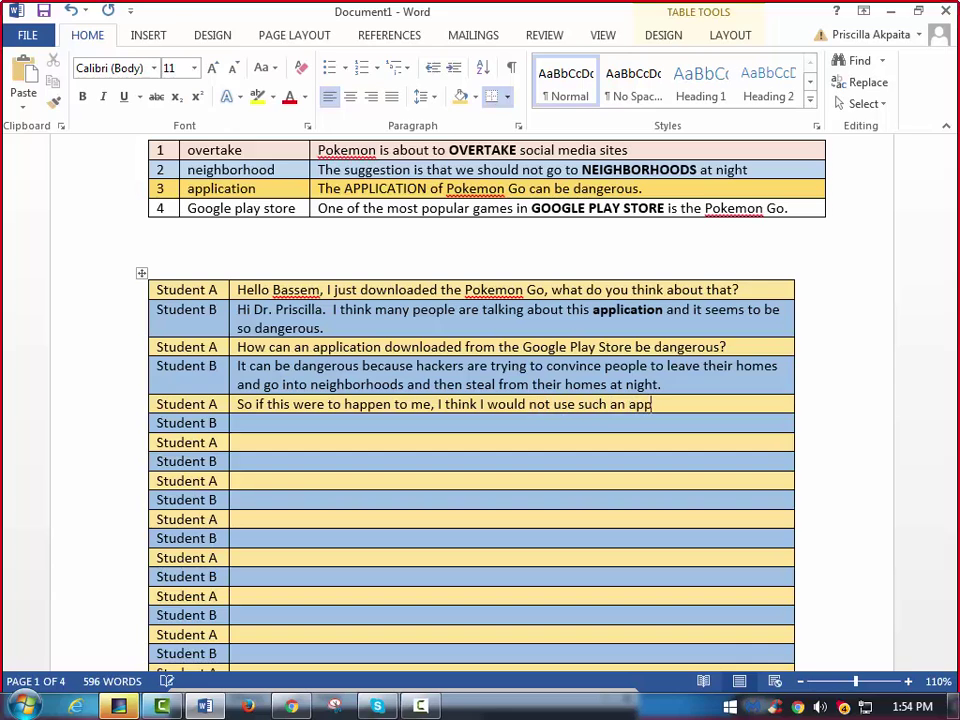
pyautogui.write('lication.  Although')
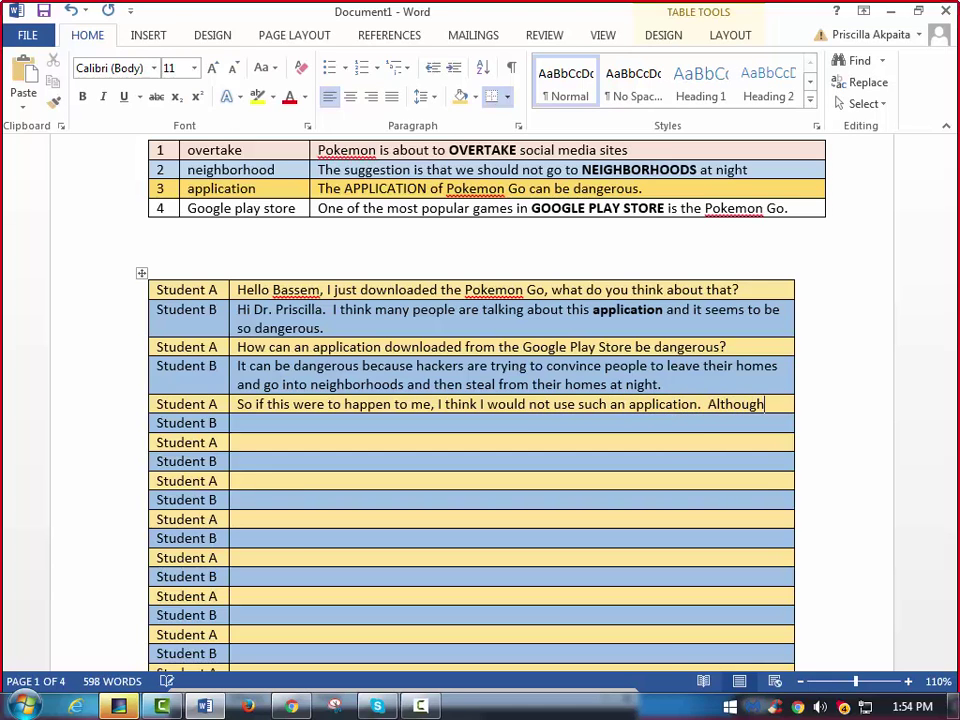
# Complete the third Student A row with "Although, I feel as if the idea of Pokemon Go has Overtaken my common sense.".
pyautogui.write(', I have alre')
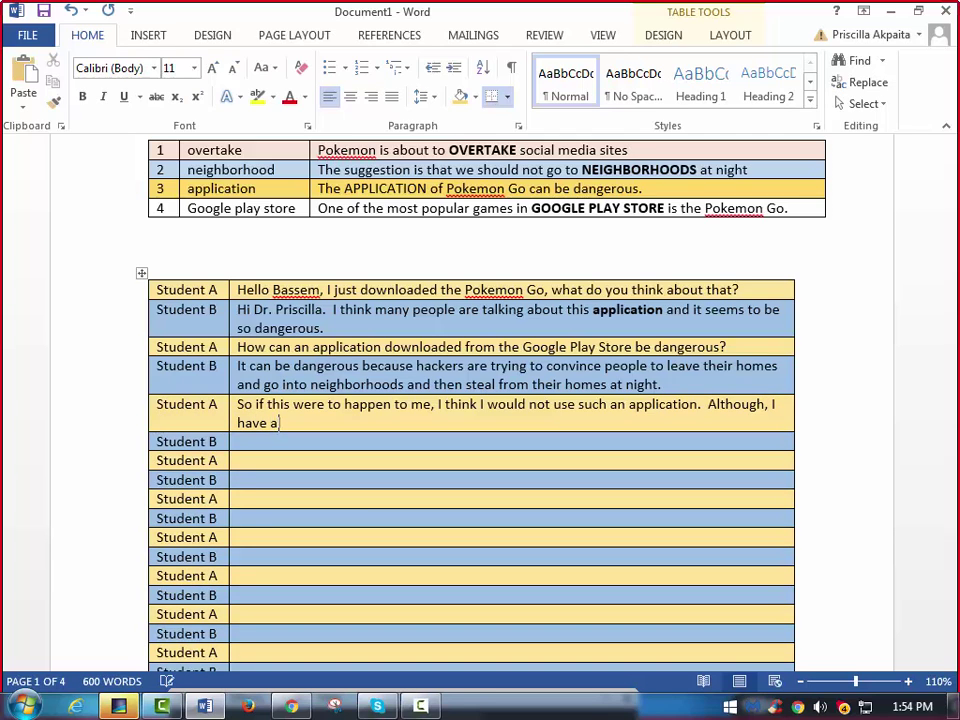
pyautogui.press('BackSpace')
pyautogui.press('BackSpace')
pyautogui.press('BackSpace')
pyautogui.press('BackSpace')
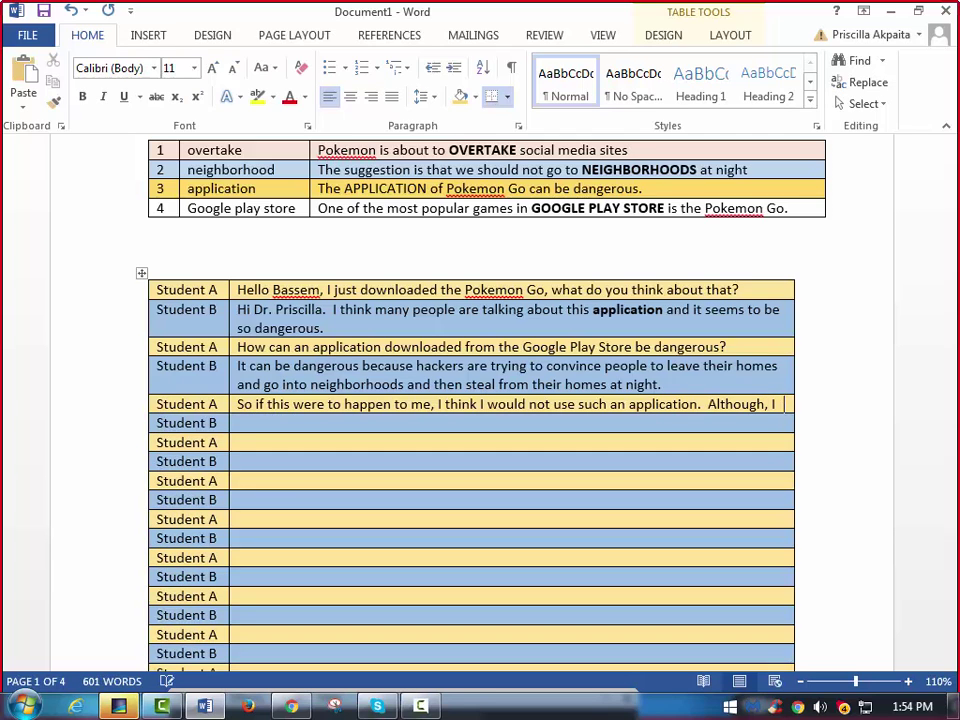
pyautogui.write('feel as if ')
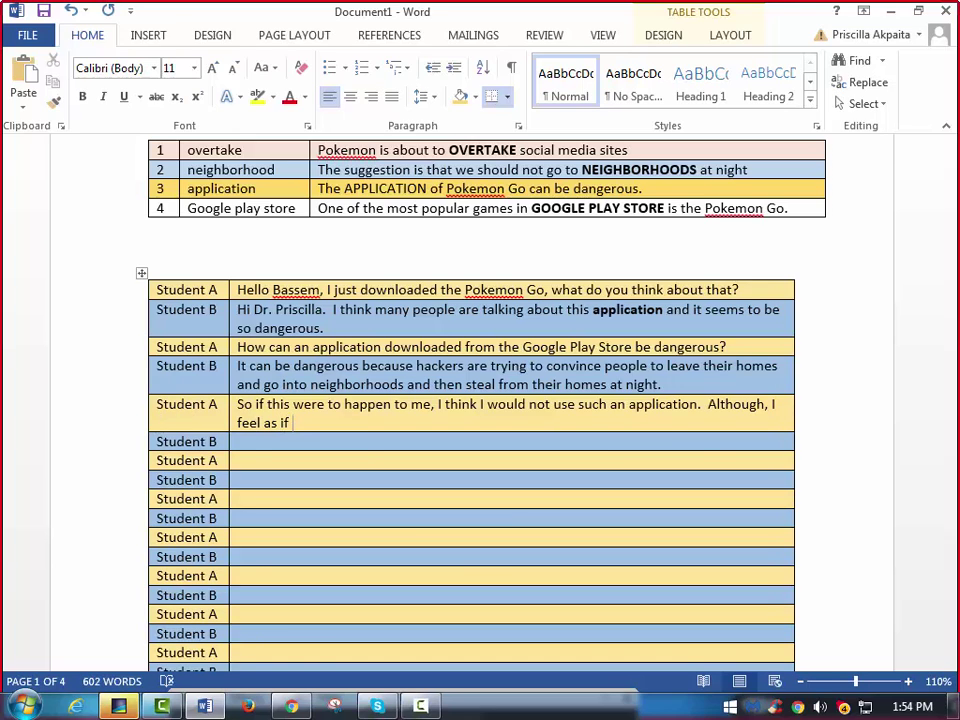
pyautogui.write('the idea of Pokemon Go')
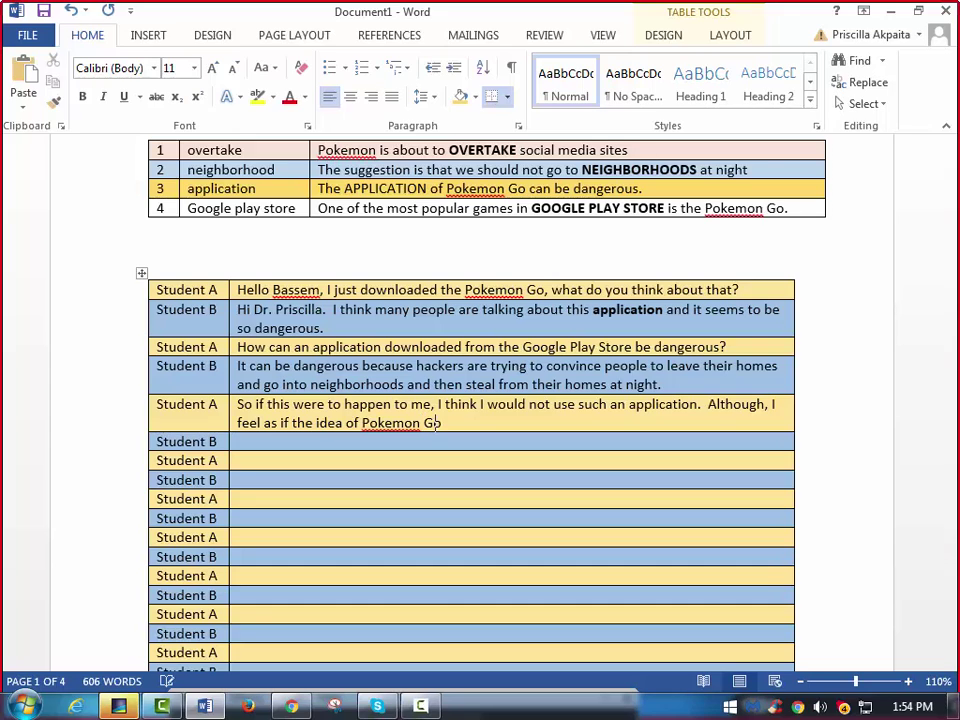
pyautogui.write(' has Overtaken m')
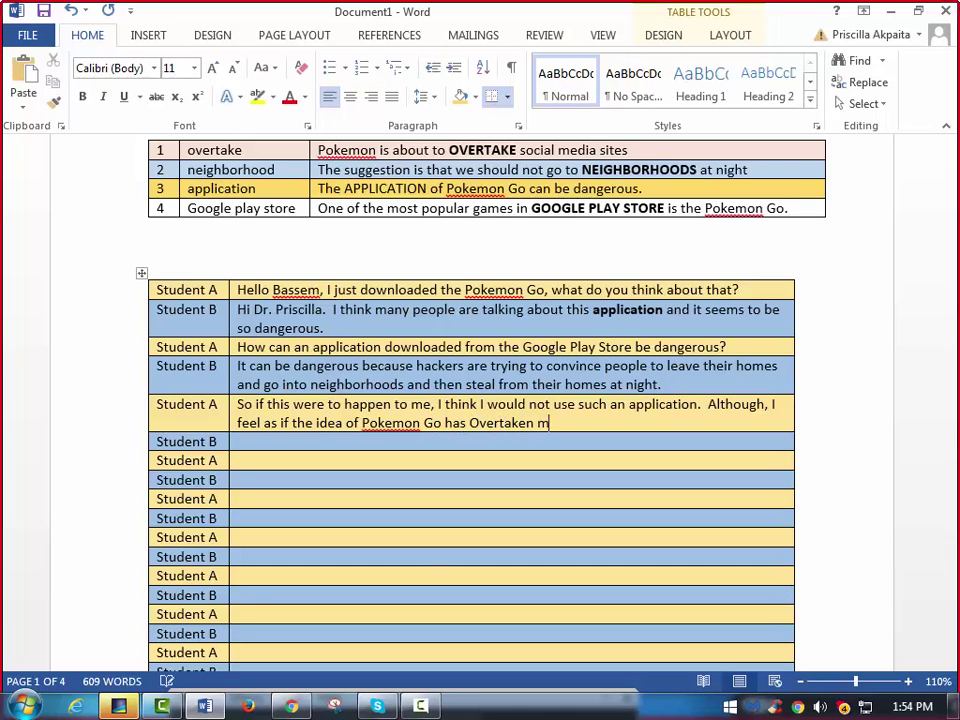
pyautogui.write('y common sen')
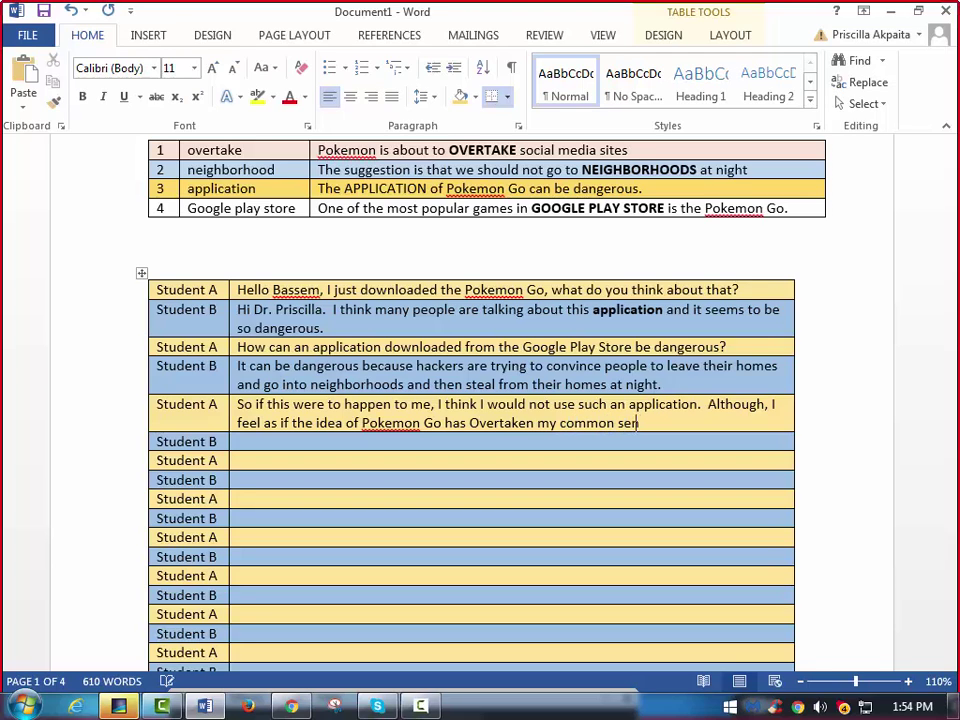
pyautogui.write('se.')
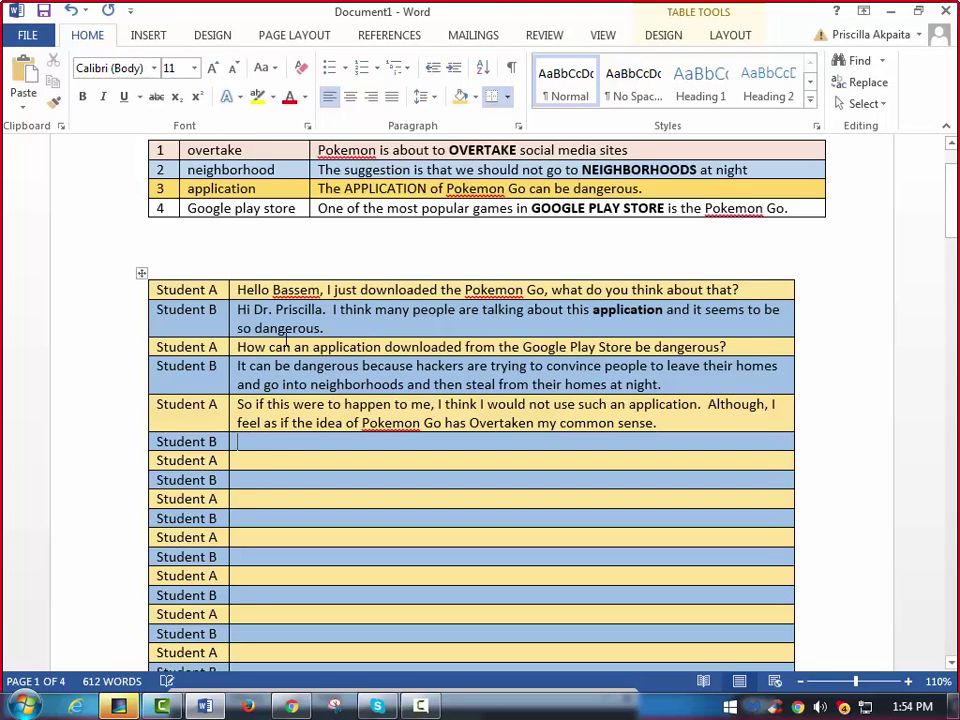
# Make the word "APPLICATION" bold in the example sentence of the vocabulary table's third row.
pyautogui.doubleClick(377, 187)
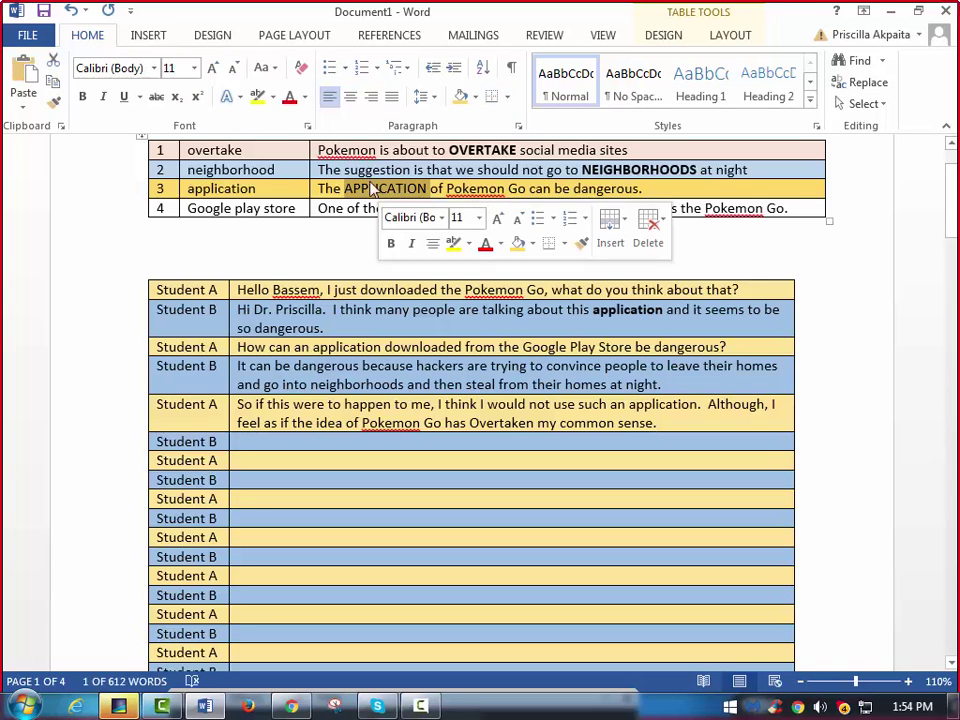
pyautogui.click(82, 97)
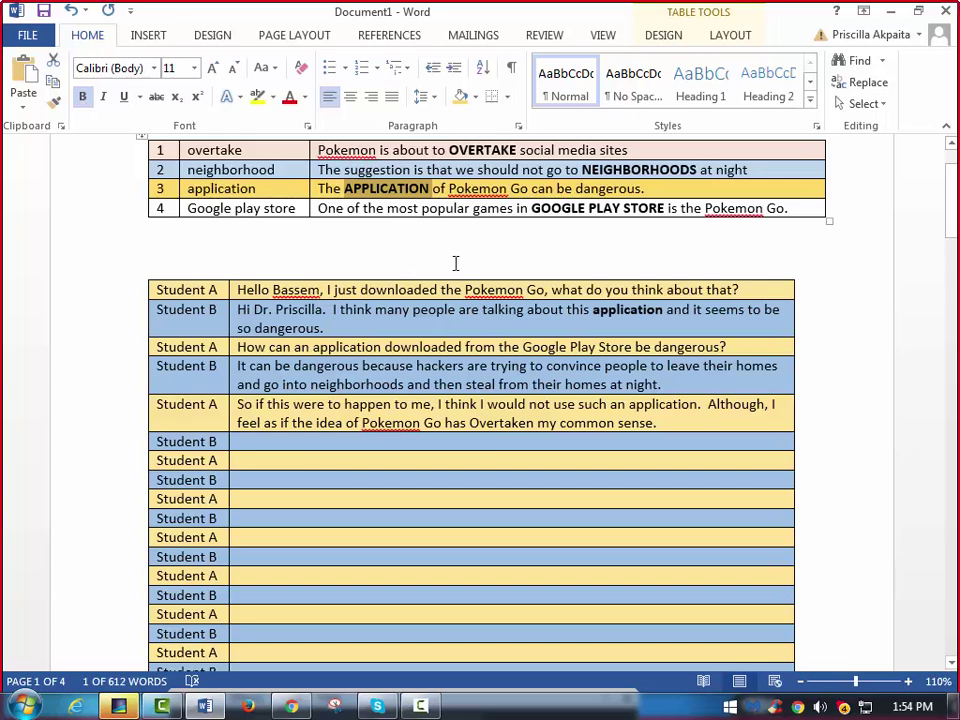
# Start the third Student B row's reply with "You know hanging out in the neighborhood is more interesting with this application.".
pyautogui.click(252, 444)
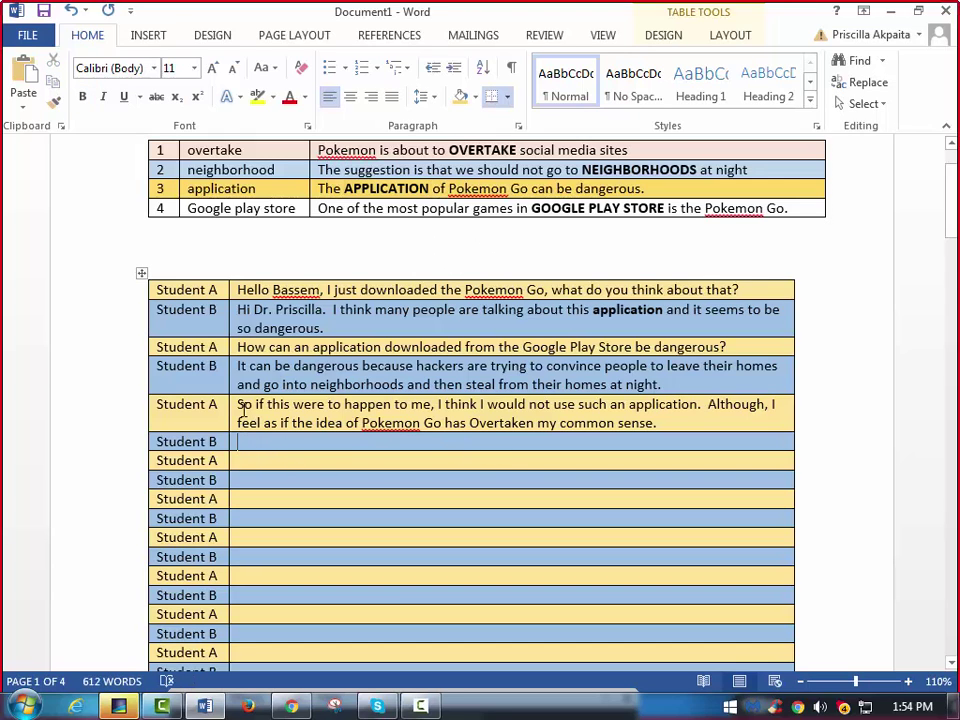
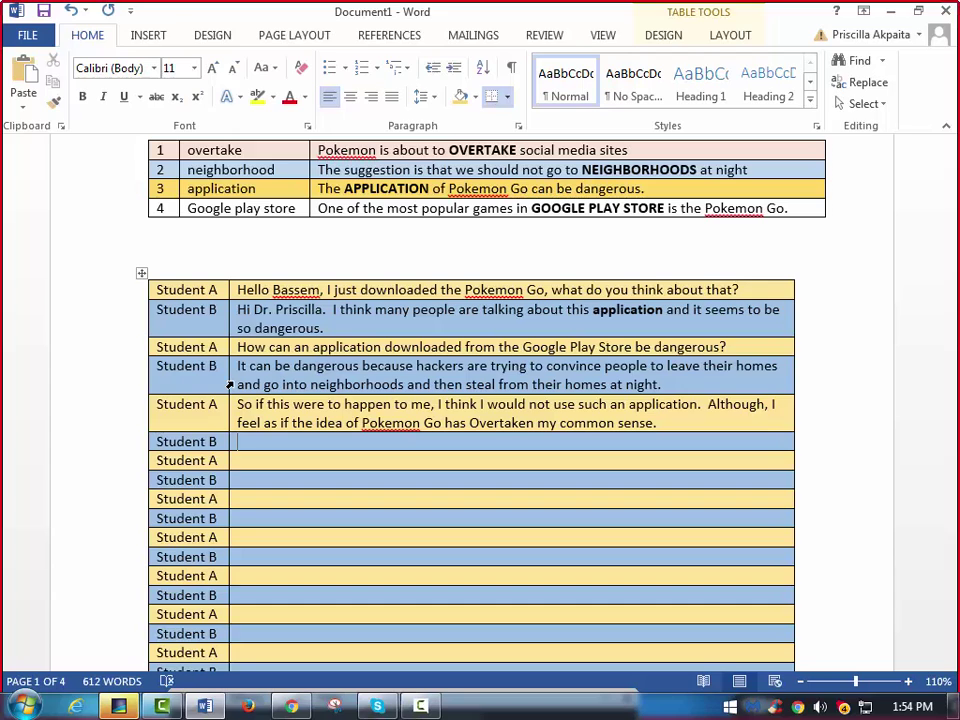
pyautogui.write('You know ha')
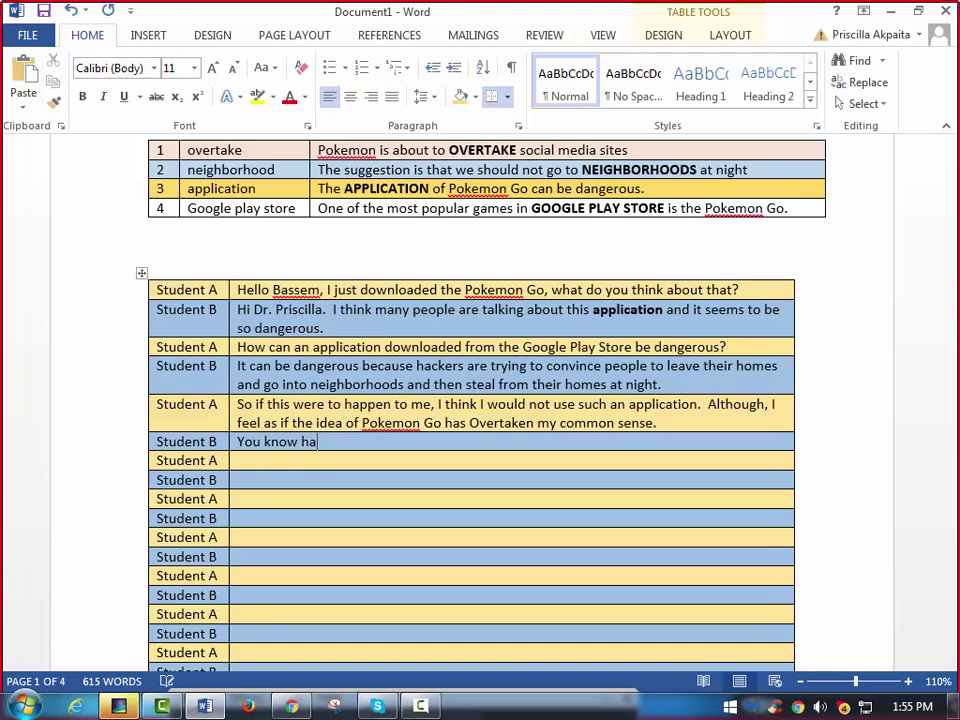
pyautogui.write('nging out in th')
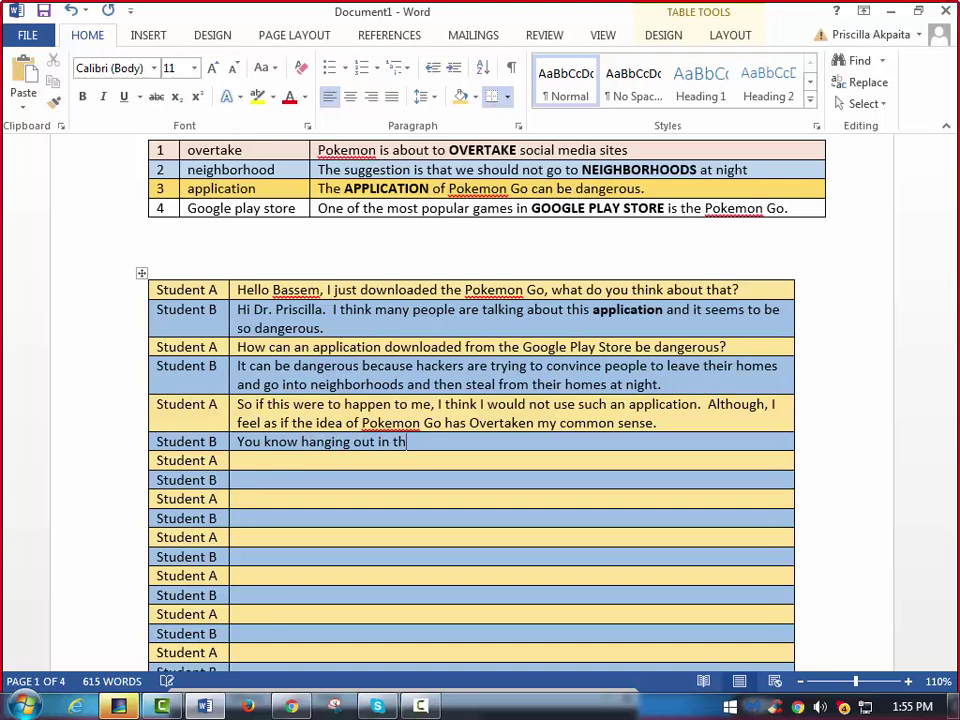
pyautogui.write('e neighborhood is ')
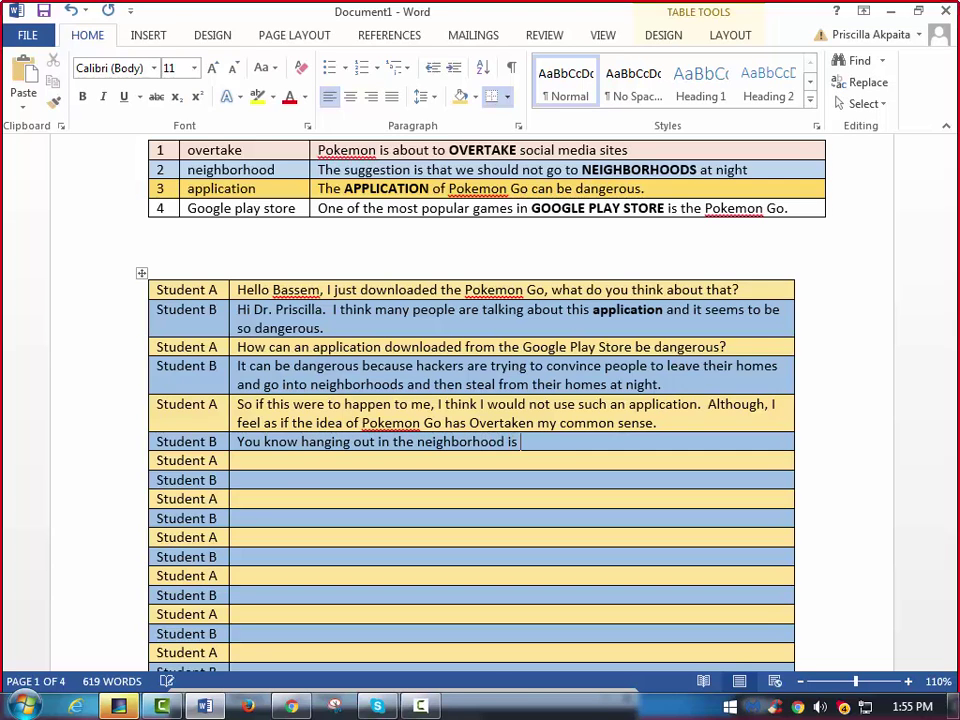
pyautogui.write('more interest')
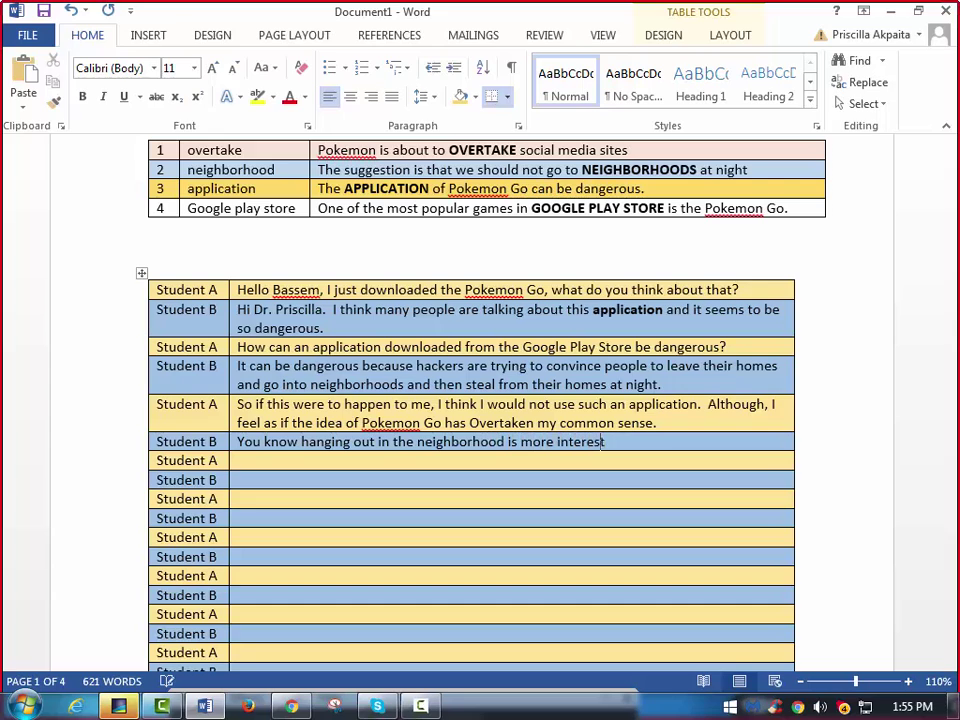
pyautogui.write('ing with this applicatio')
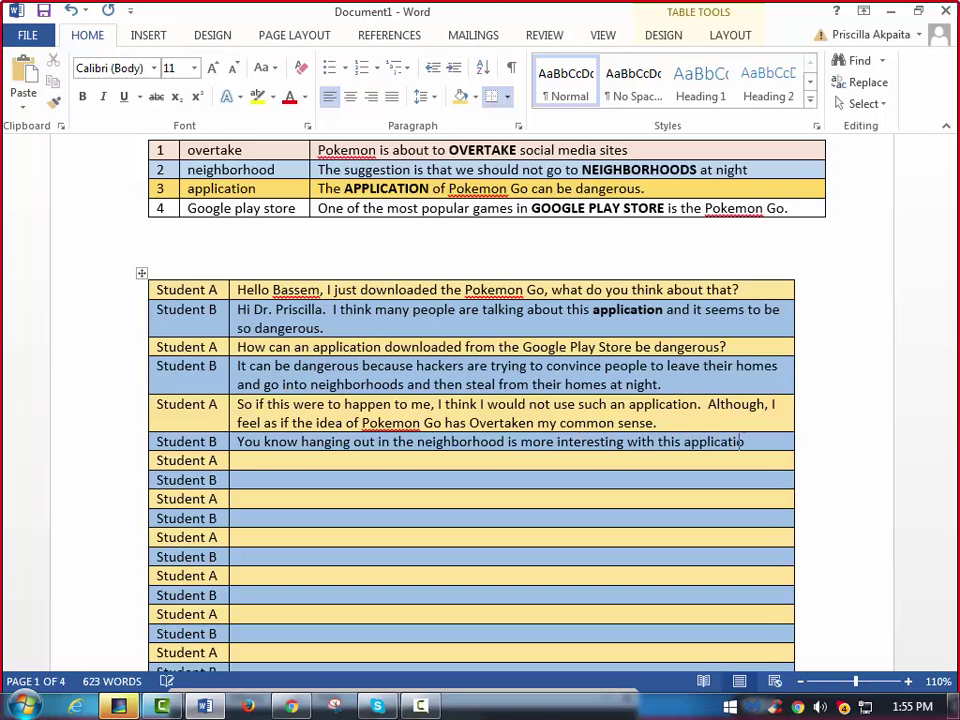
pyautogui.write('n.  This')
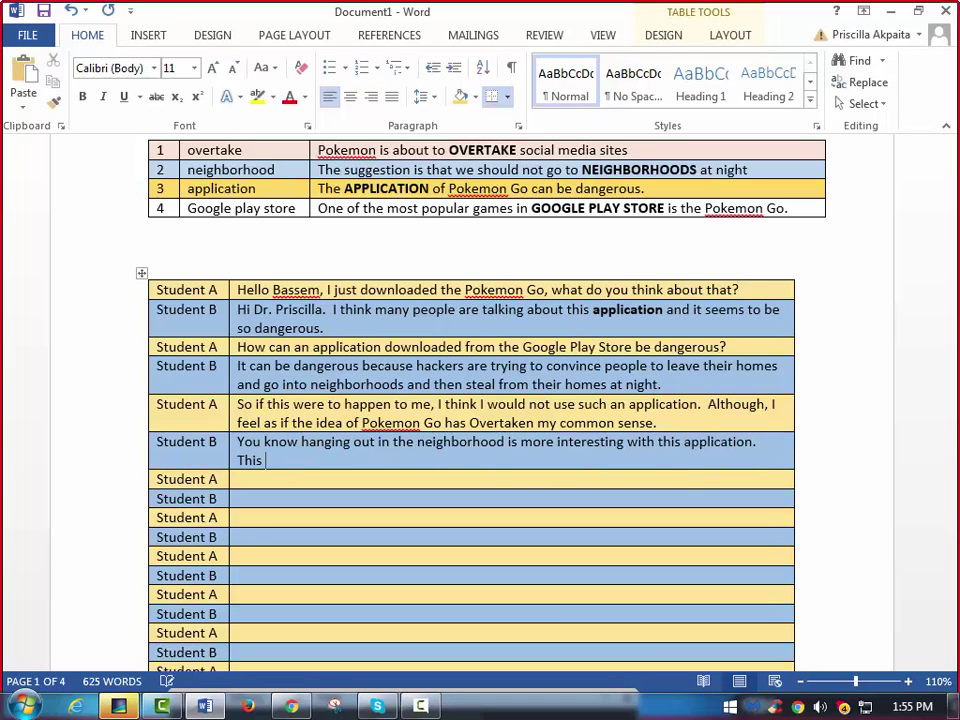
# Complete the third Student B row's reply with "This truly can affect your sensibilities and overtake your common sense; however, you must remember the dangers.".
pyautogui.write(' truly can affect your sens')
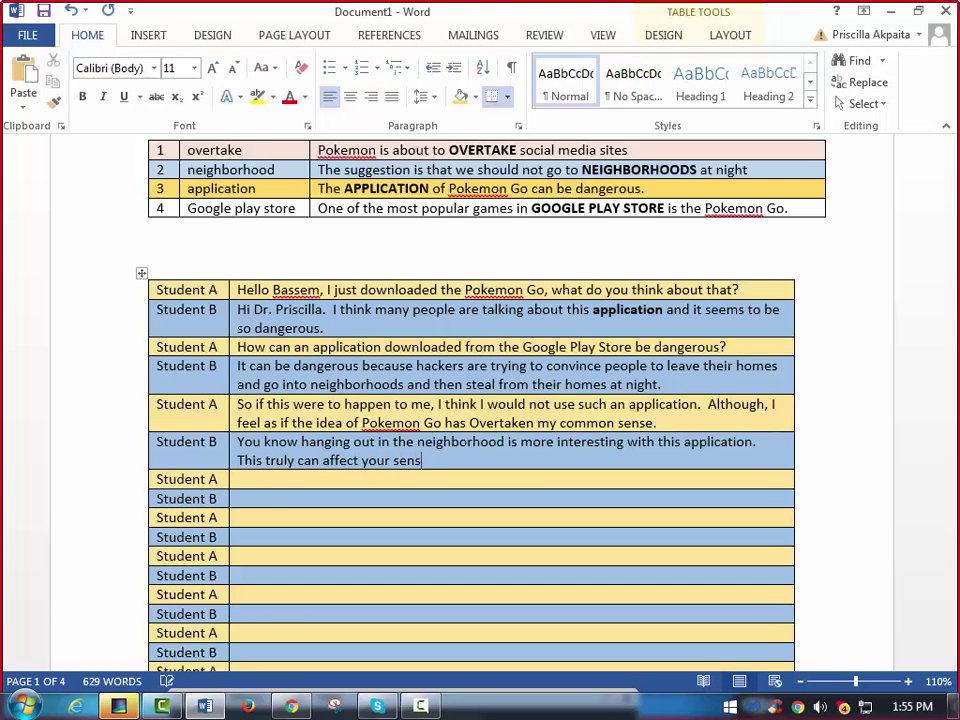
pyautogui.write('ibilities and overtake')
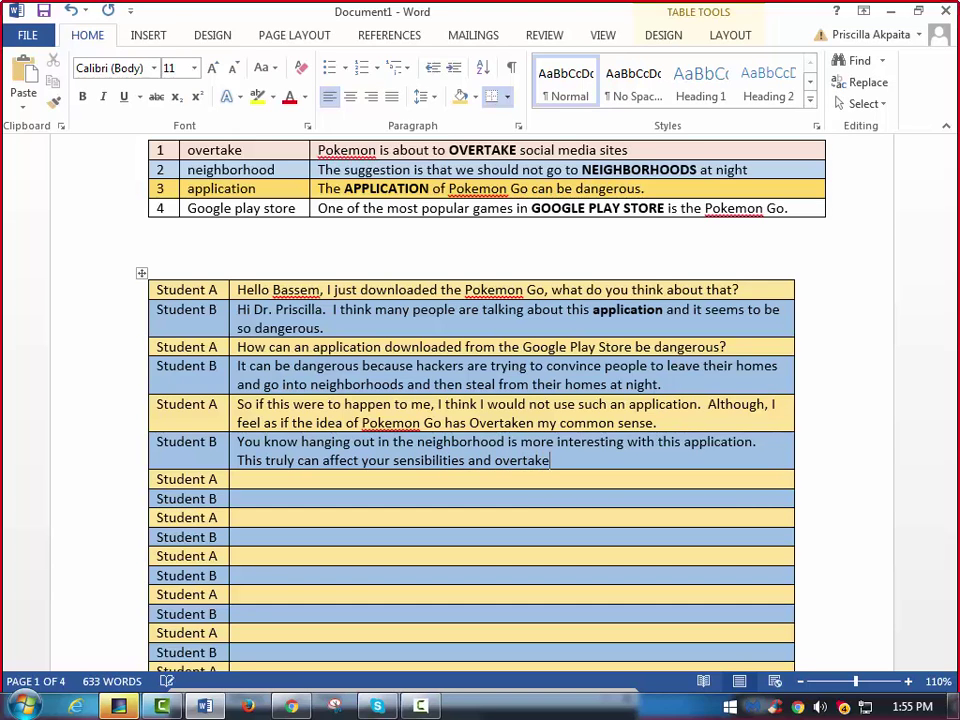
pyautogui.write(' your common sense; howe')
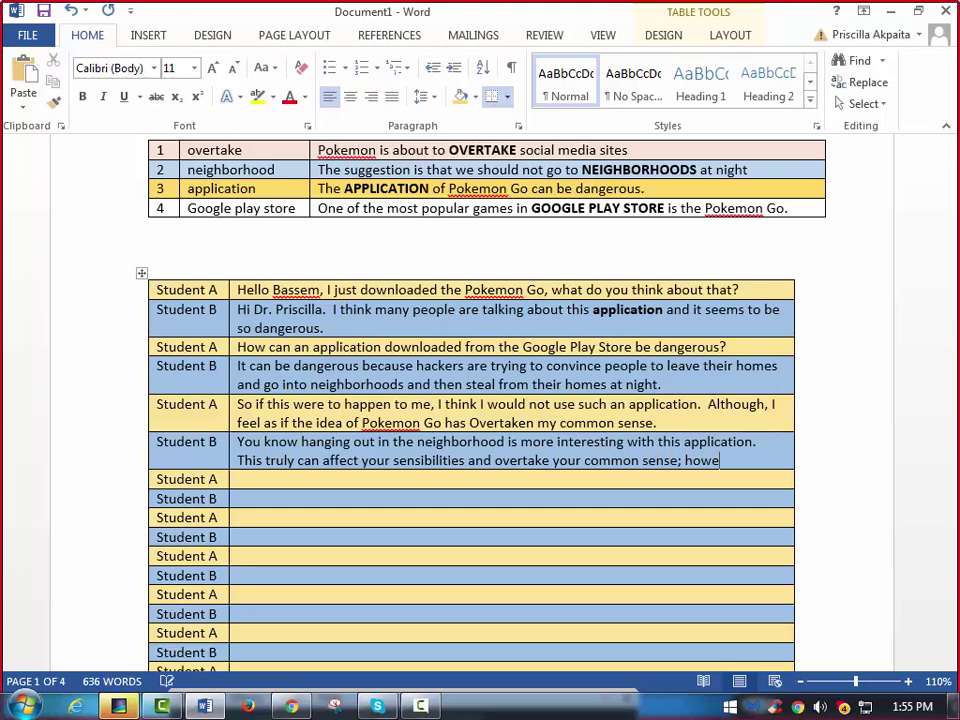
pyautogui.write('ver, you mus')
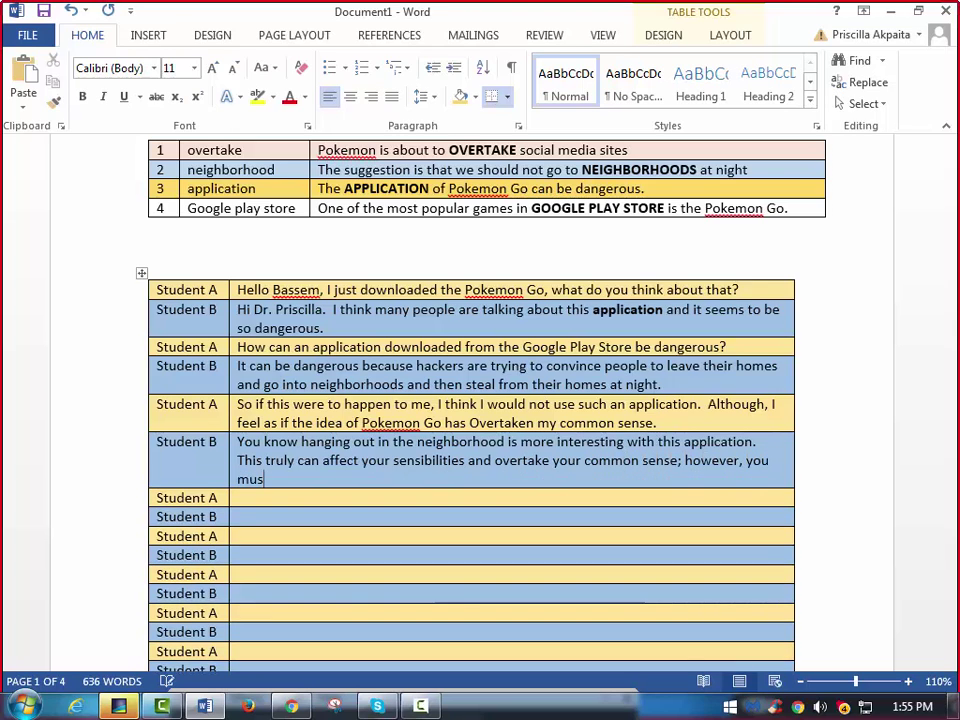
pyautogui.write('t remember the danters')
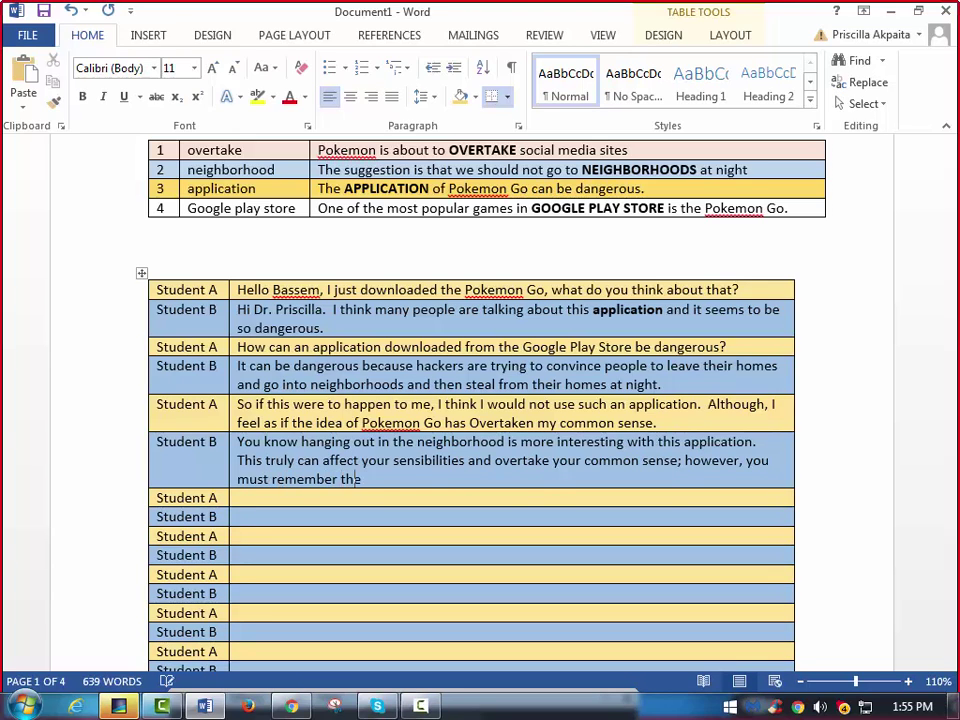
pyautogui.press('BackSpace')
pyautogui.press('BackSpace')
pyautogui.press('BackSpace')
pyautogui.press('BackSpace')
pyautogui.write('gers.')
# Write "I see your point." in the fourth Student A row and "I must go now. See you soon." in the fourth Student B row.
pyautogui.click(236, 497)
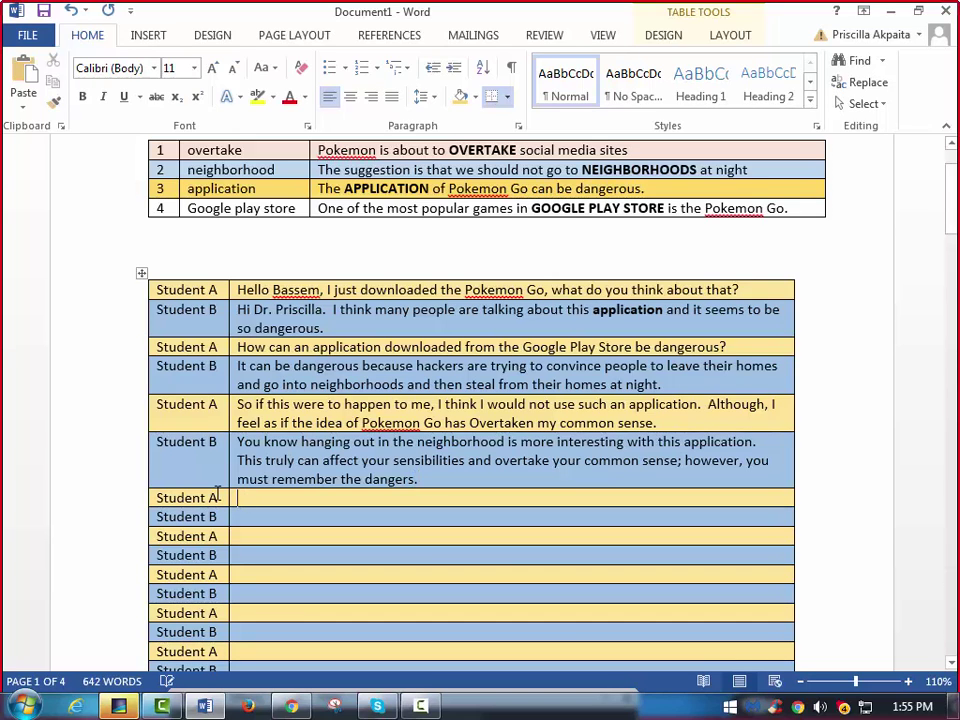
pyautogui.write('I see your ')
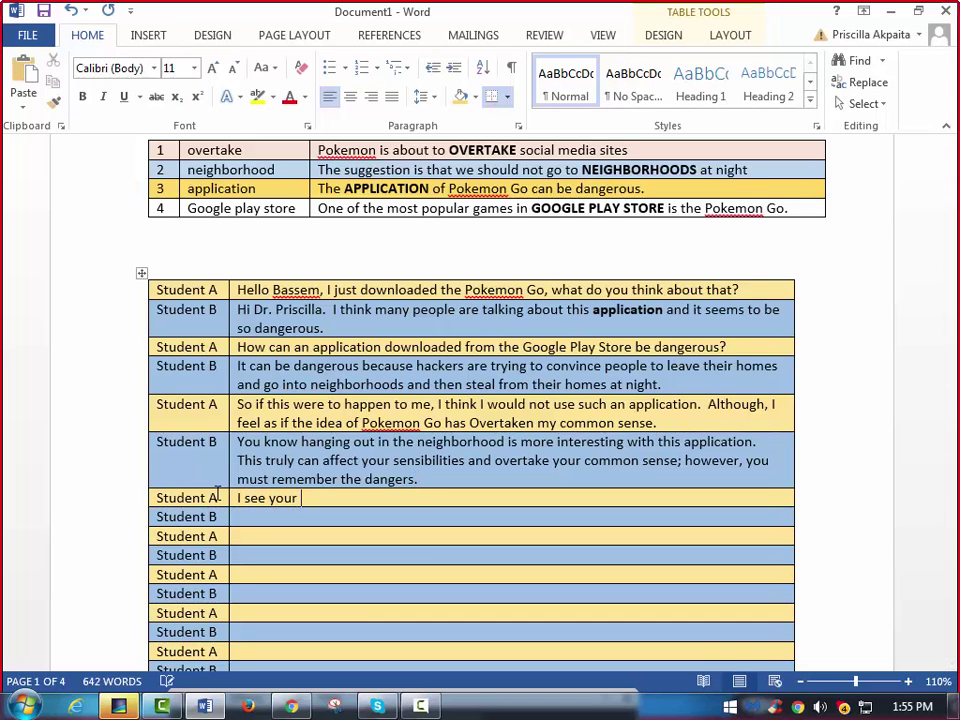
pyautogui.write('point.')
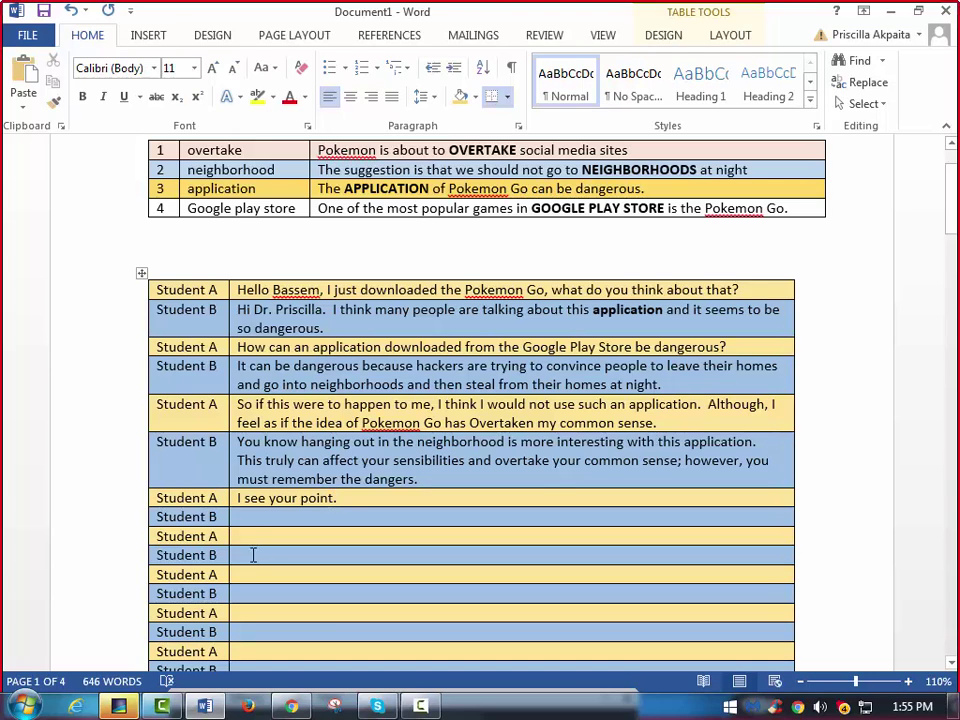
pyautogui.click(243, 517)
pyautogui.write('I must go now')
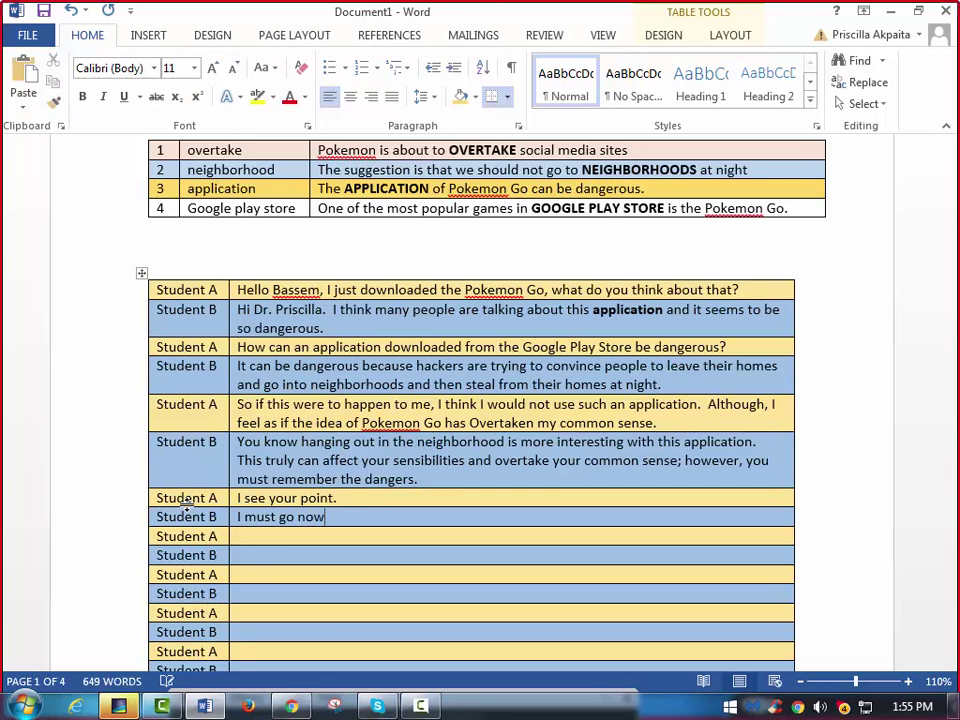
pyautogui.write('.  See you soon.')
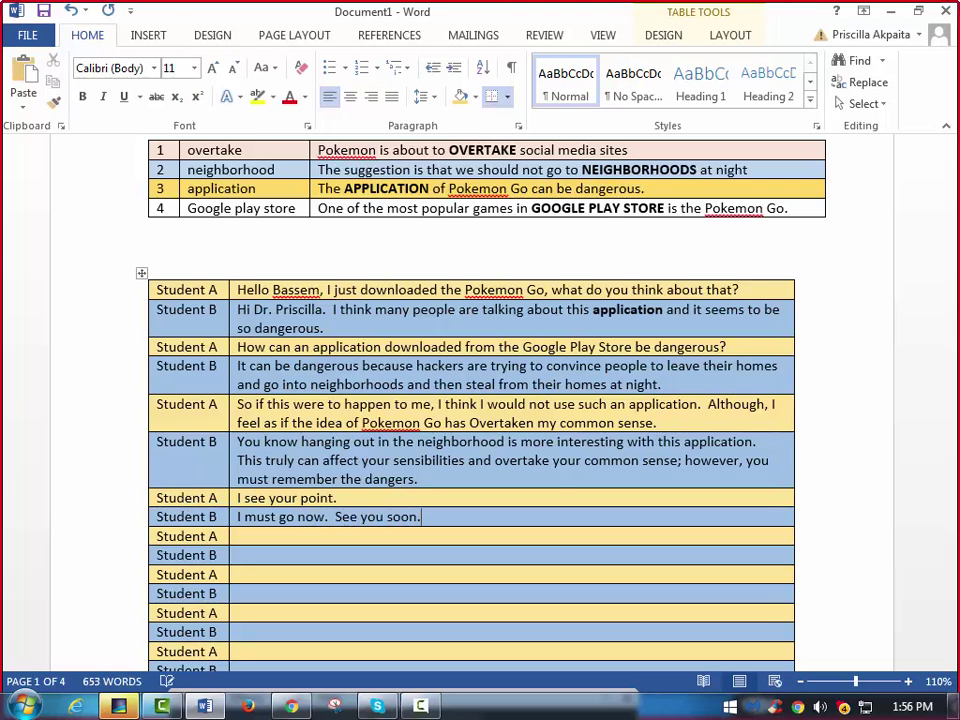
# Write "Ok, take care and don't get too caught up in looking for the Pokemon." in the fifth Student A row.
pyautogui.click(241, 536)
pyautogui.write('O')
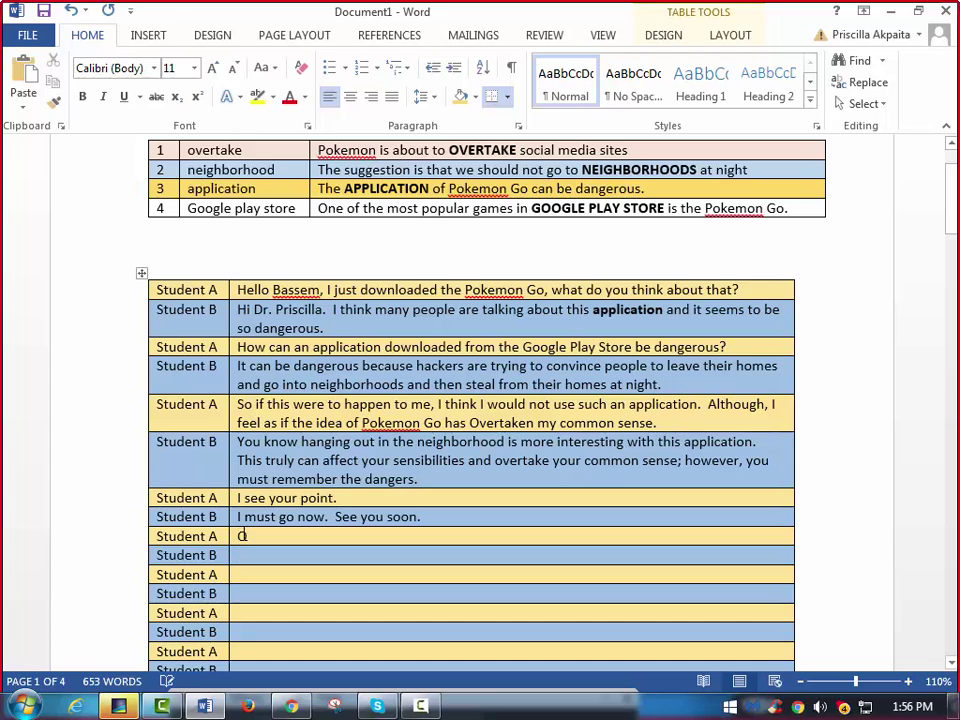
pyautogui.write('k, take ')
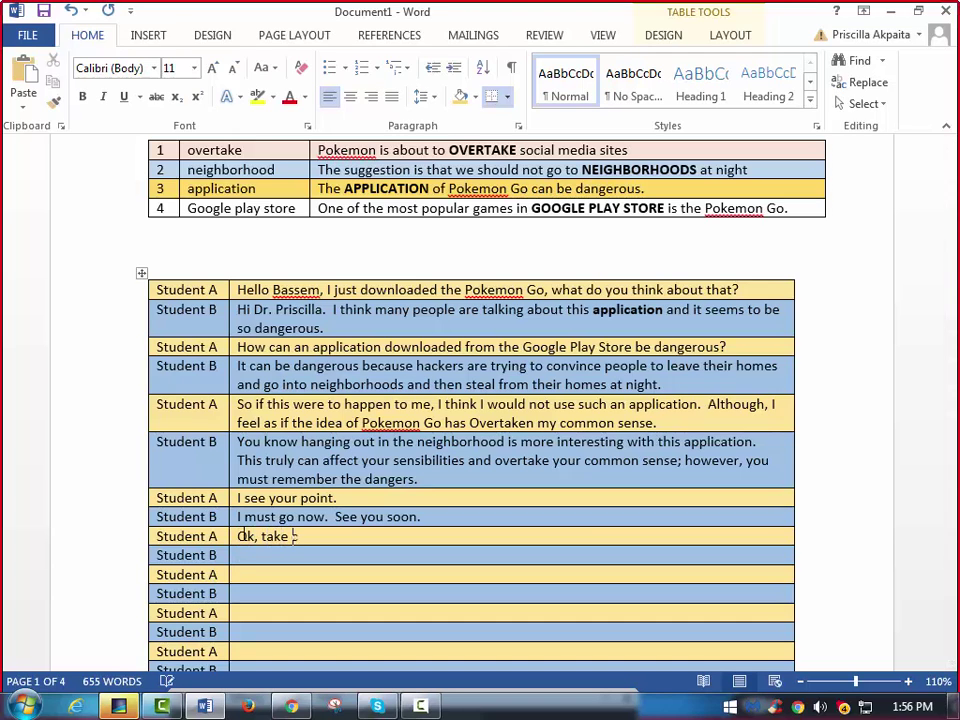
pyautogui.write('care and don')
pyautogui.write("'t get to ")
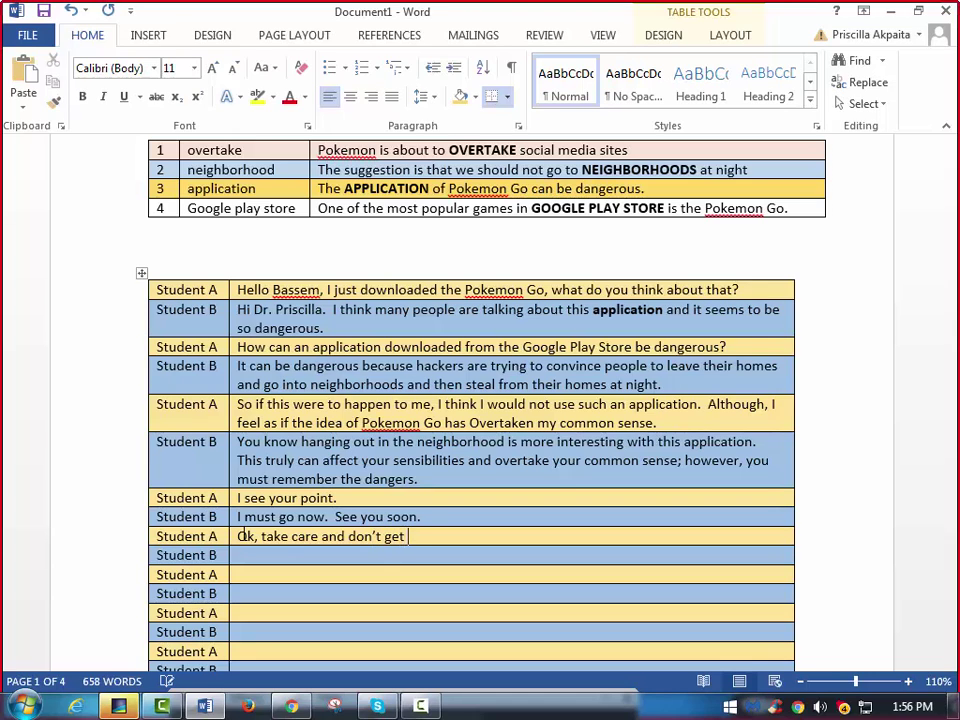
pyautogui.write('caught up in look')
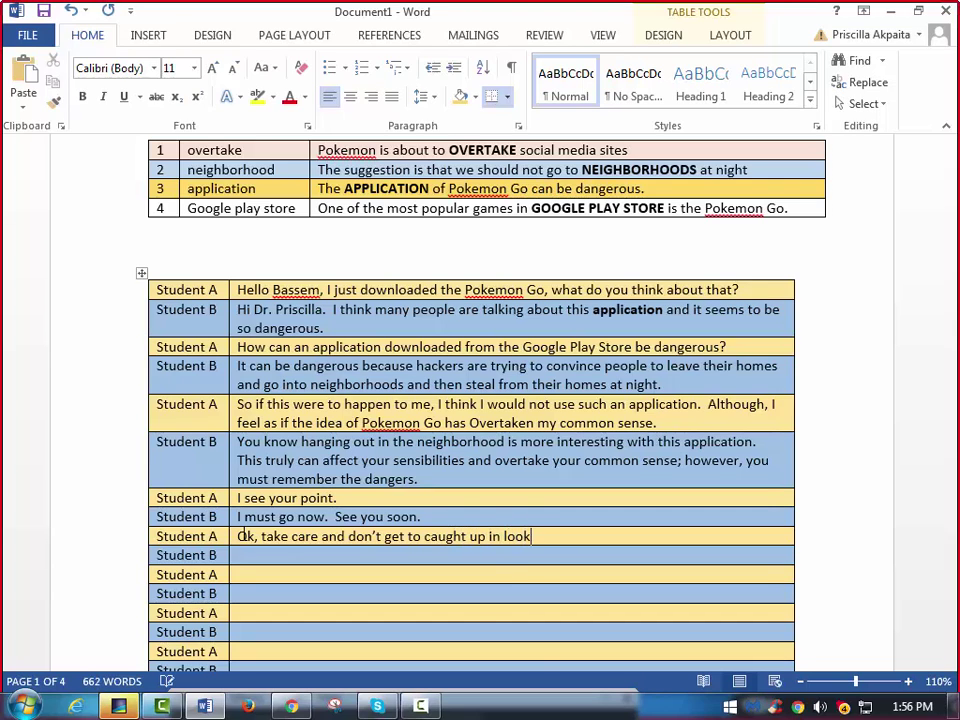
pyautogui.write('ing for te')
pyautogui.press('BackSpace')
pyautogui.press('BackSpace')
pyautogui.write('he Po')
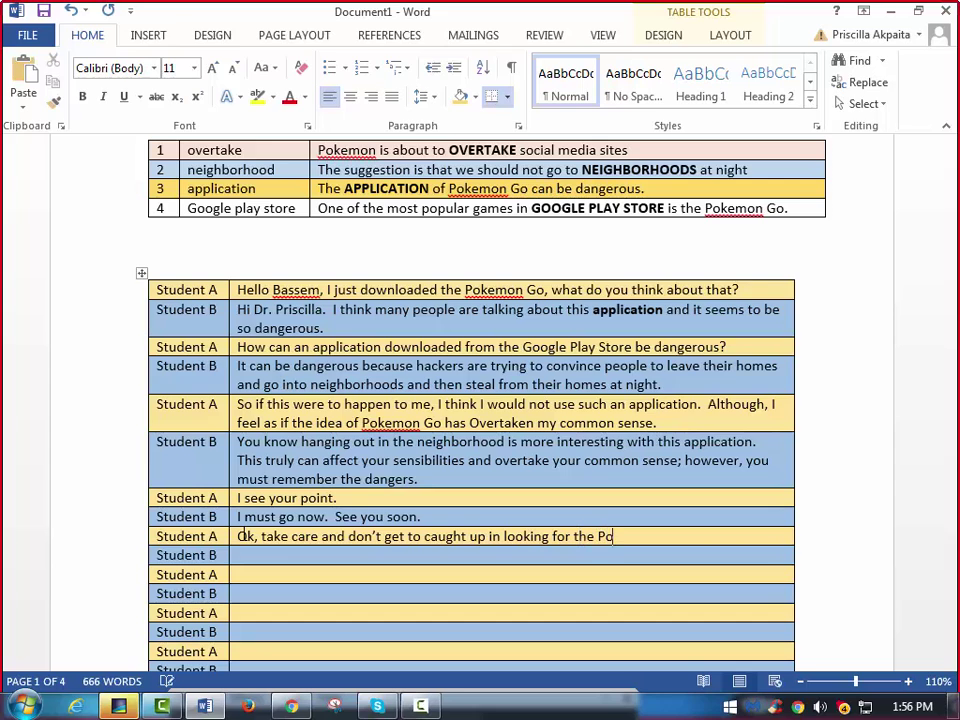
pyautogui.write('kemon.')
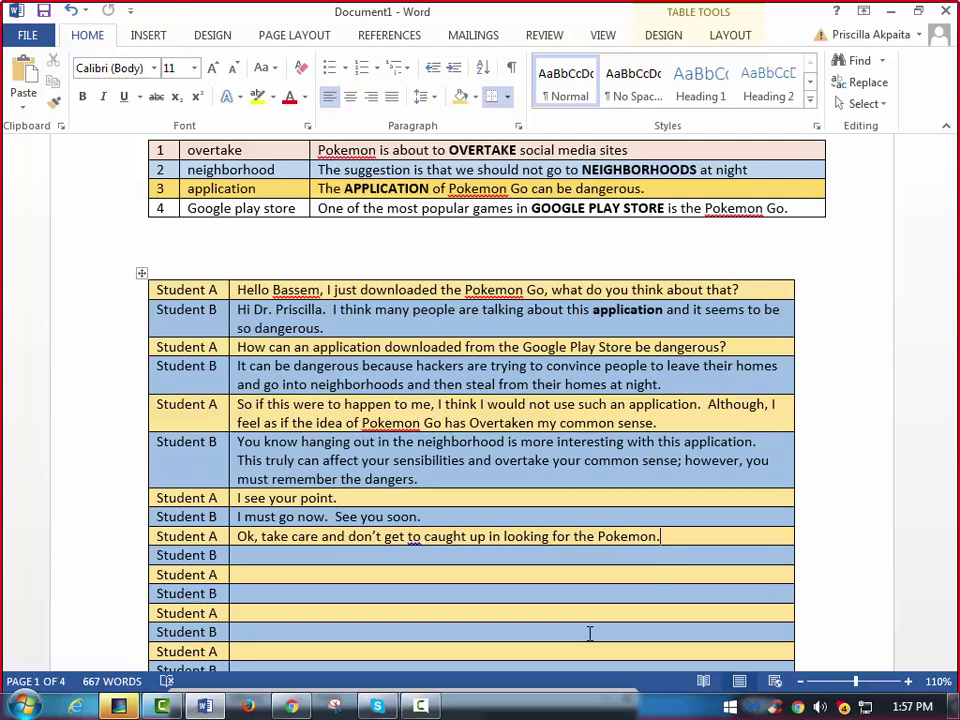
pyautogui.click(412, 536)
pyautogui.write('o')
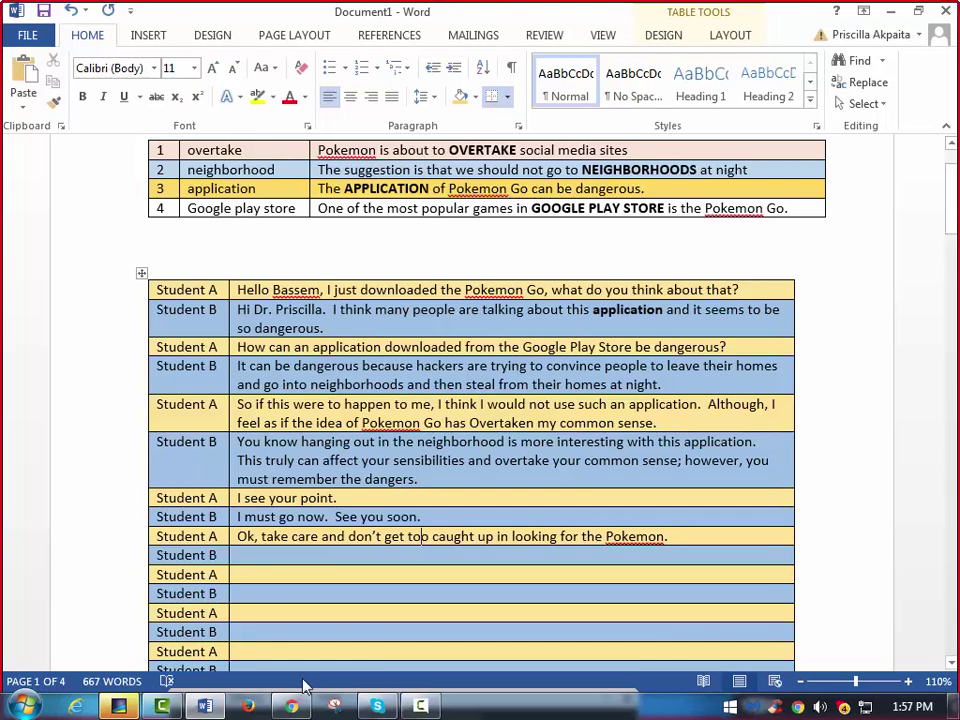
# Switch to Chrome and open the student's englishfluencyblog wiki page for editing.
pyautogui.click(291, 707)
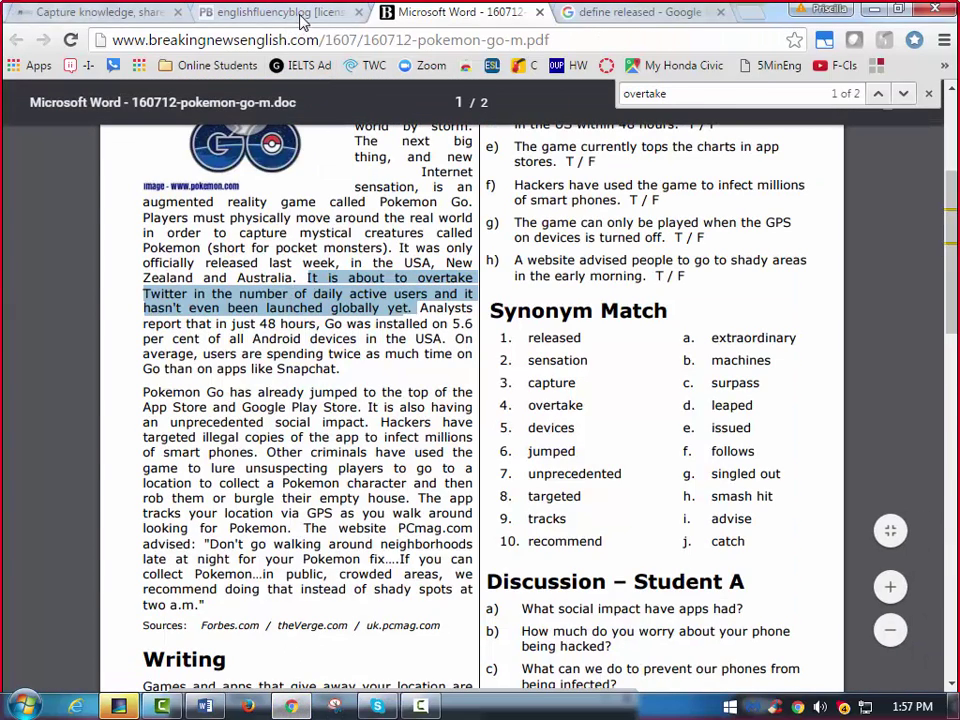
pyautogui.click(226, 14)
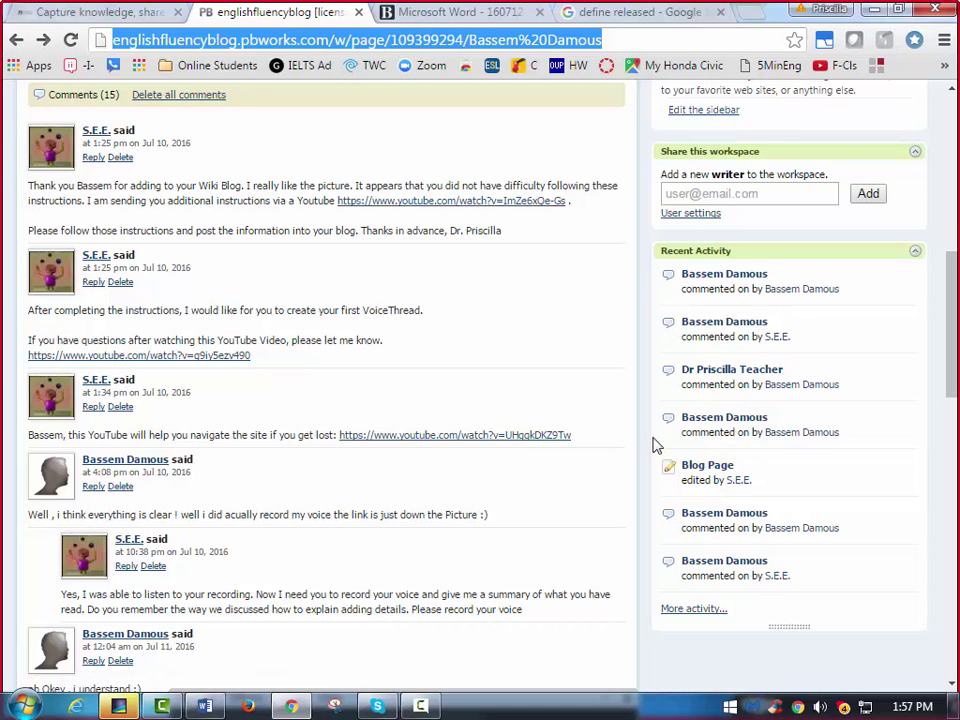
pyautogui.scroll(1, 664, 428)
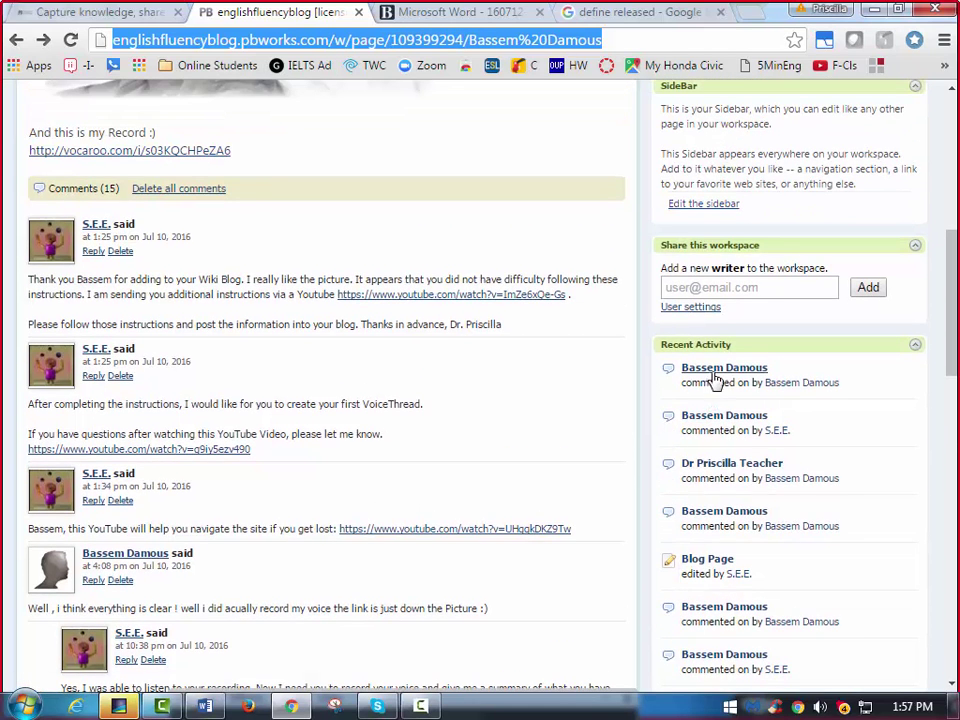
pyautogui.scroll(4, 59, 283)
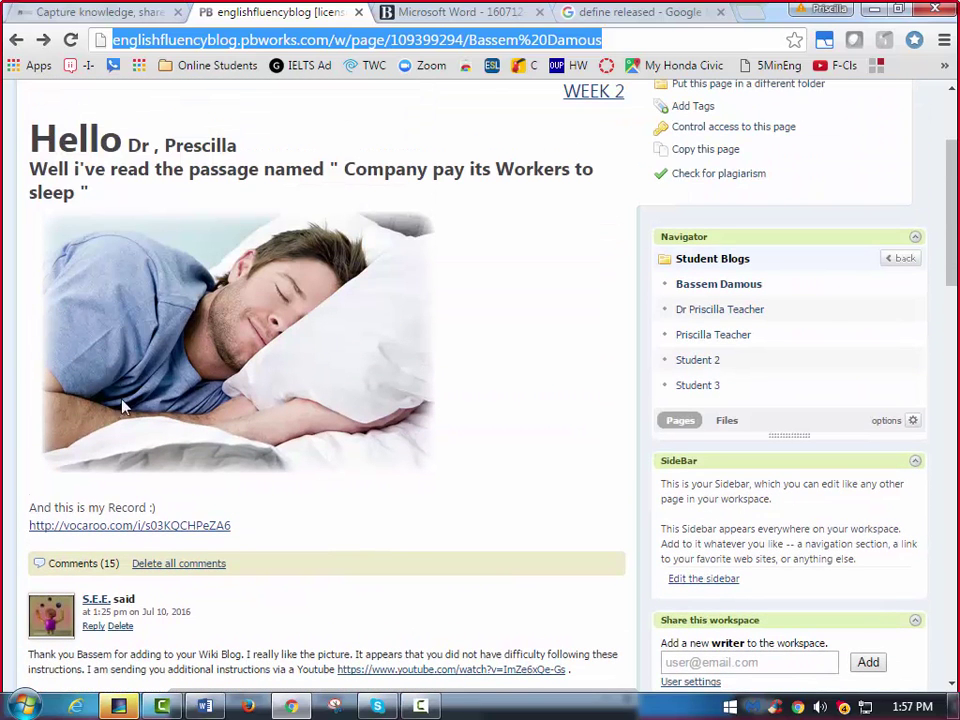
pyautogui.scroll(2, 458, 358)
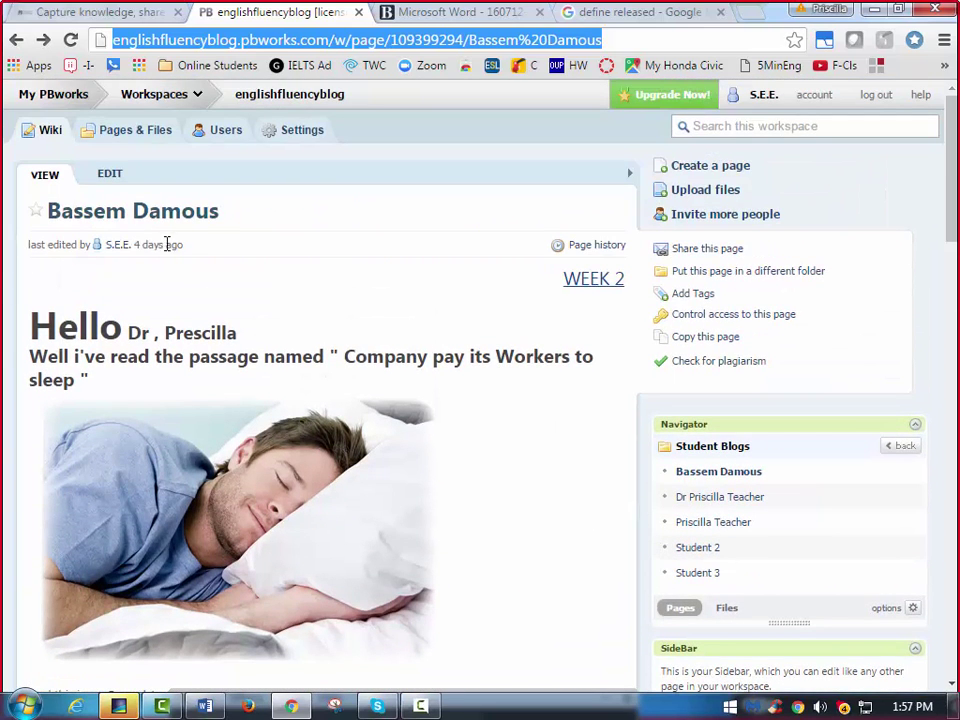
pyautogui.click(107, 177)
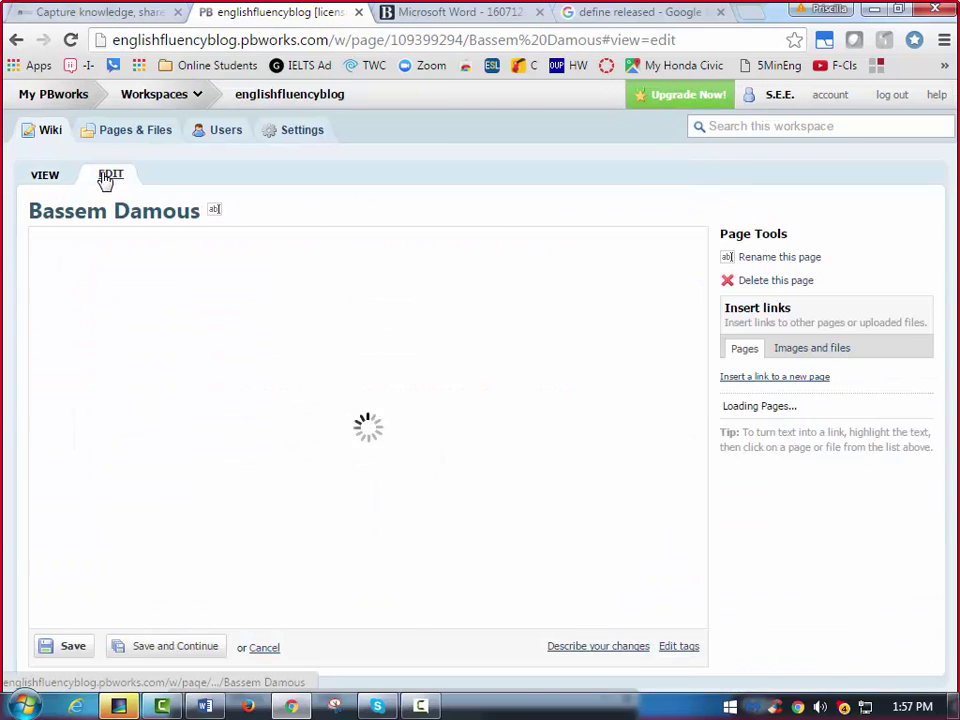
# Add the heading "Week # English Fluency Course" on its own line above the page's "Hello" greeting.
pyautogui.scroll(-1, 505, 466)
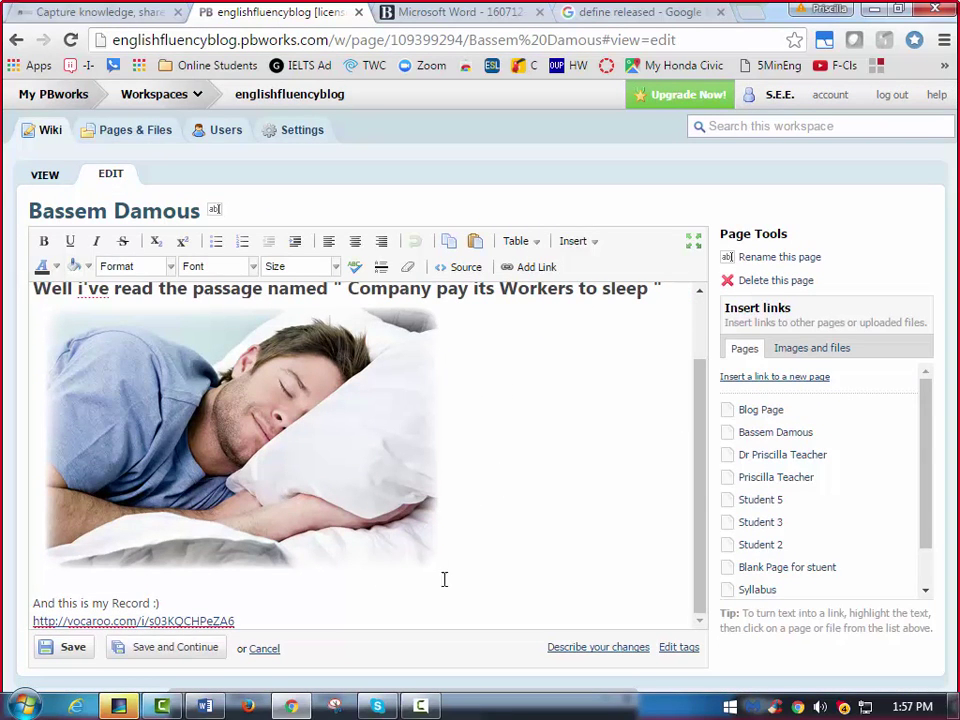
pyautogui.press('Return')
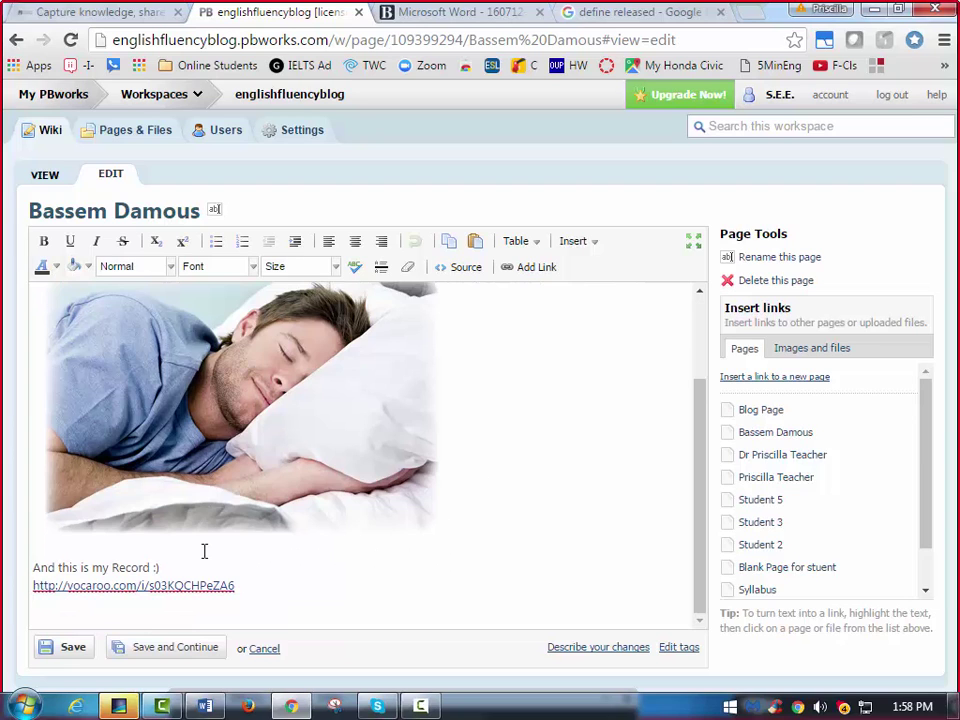
pyautogui.hotkey('ctrl', 'Home')
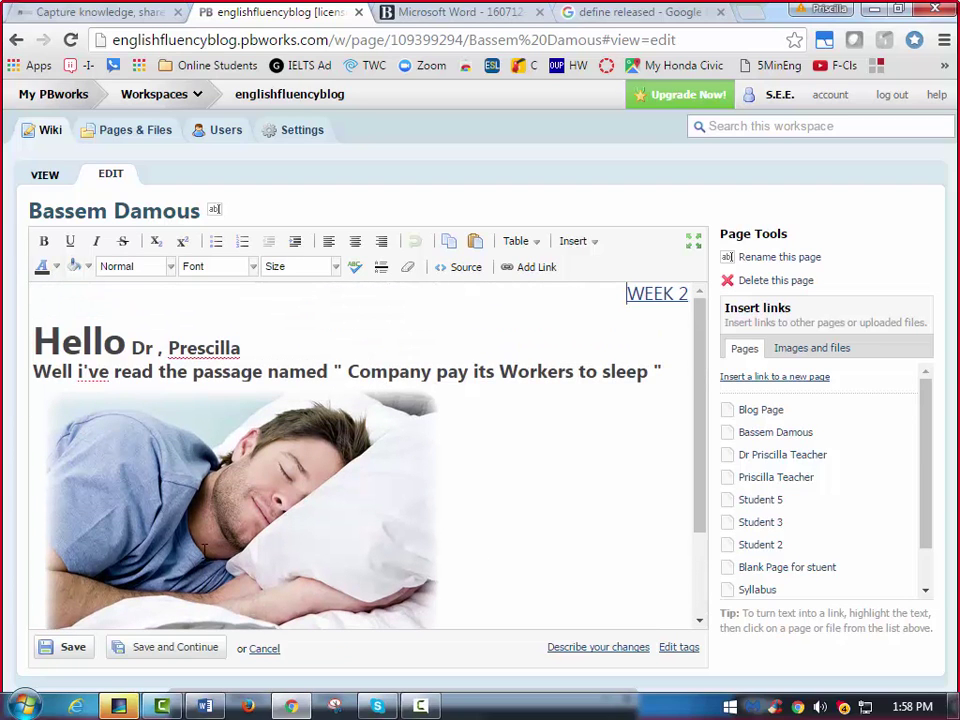
pyautogui.click(34, 311)
pyautogui.write('Week')
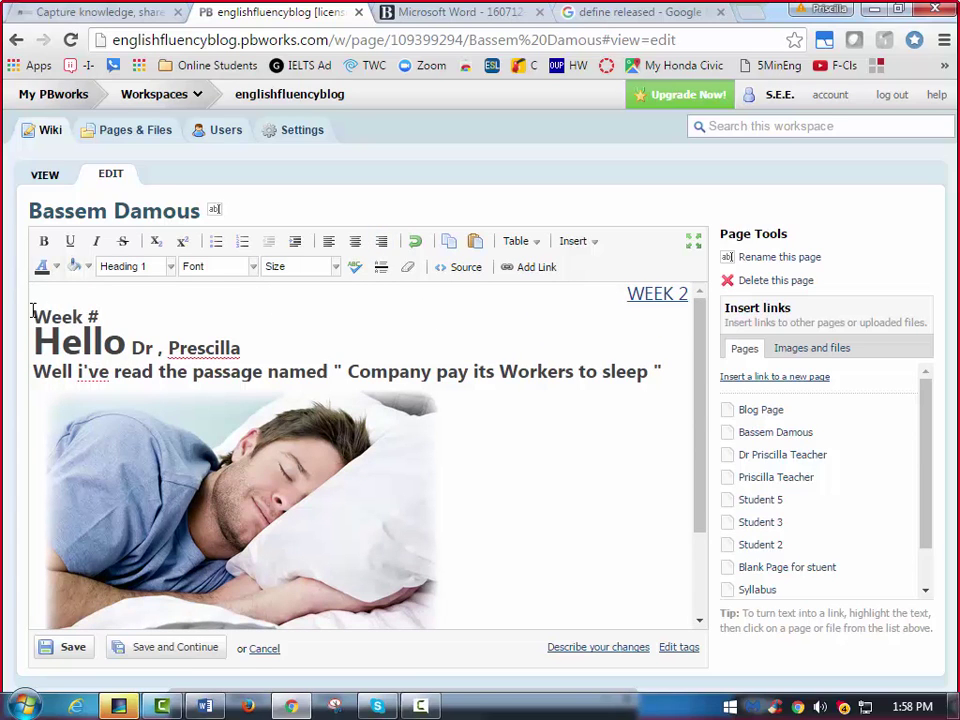
pyautogui.write(' # English Fluenc')
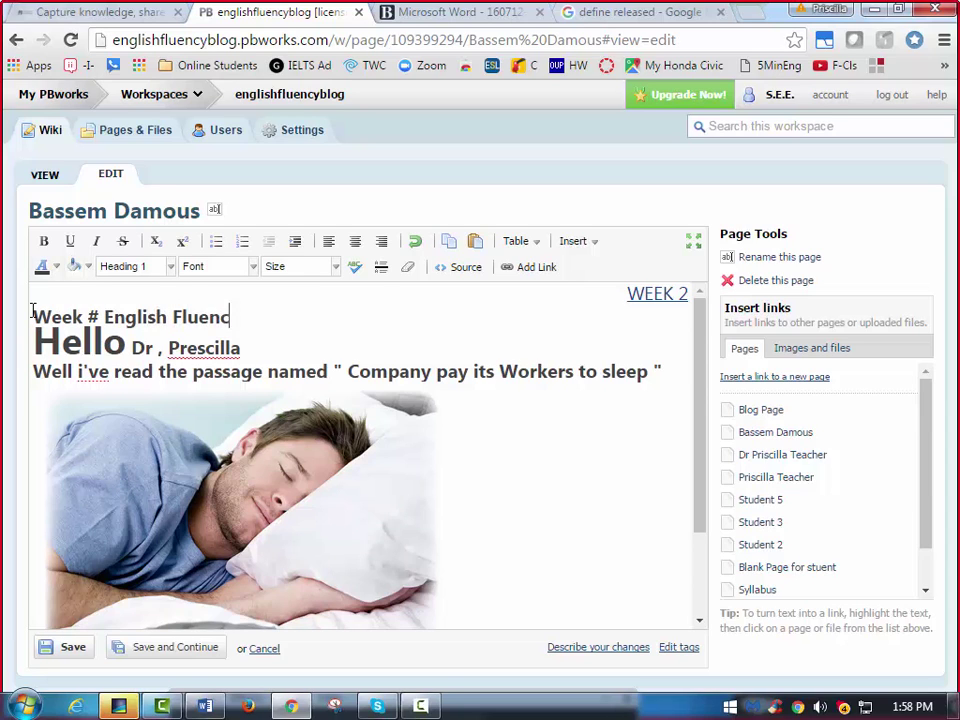
pyautogui.write('y Course')
pyautogui.press('Return')
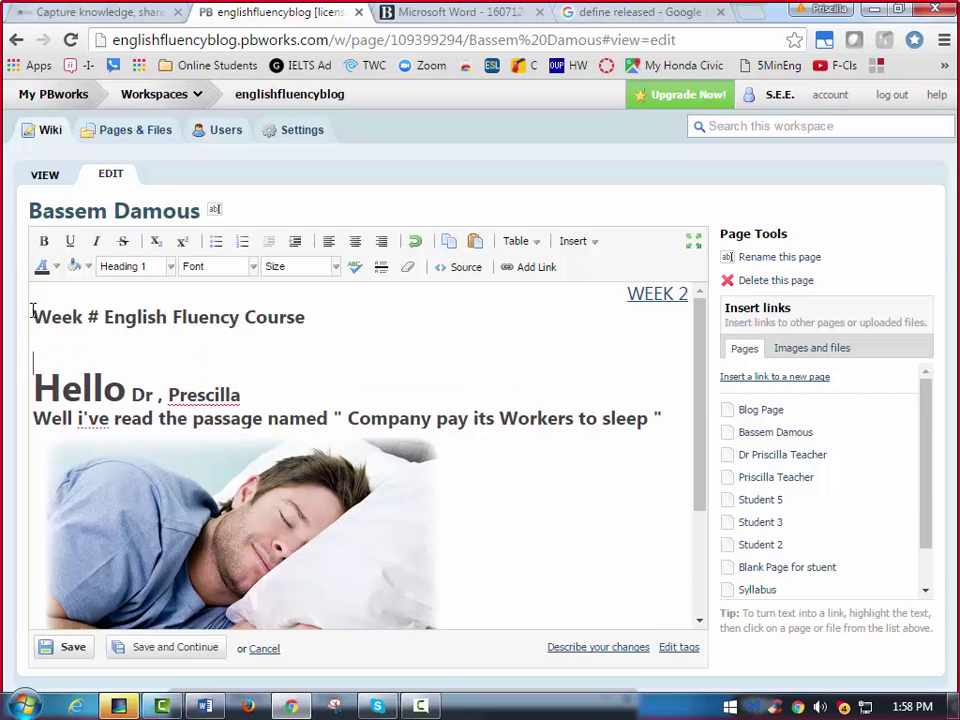
# Put a row of asterisks above the "Hello" greeting, leave blank lines over it, and write "Pokemon" directly under the course heading.
pyautogui.write('********************')
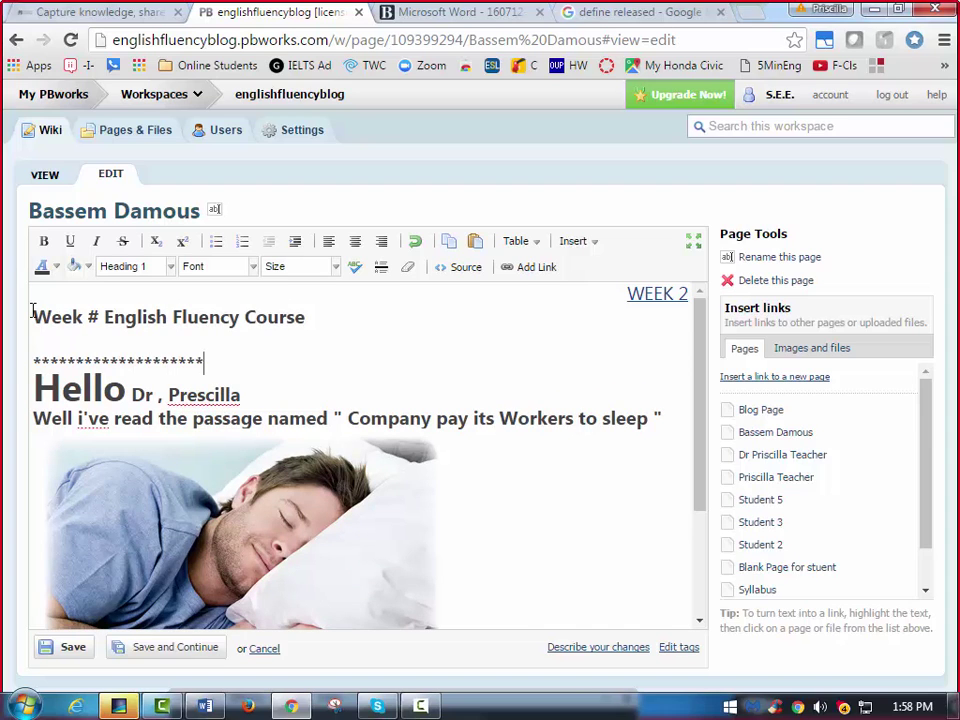
pyautogui.press('Return')
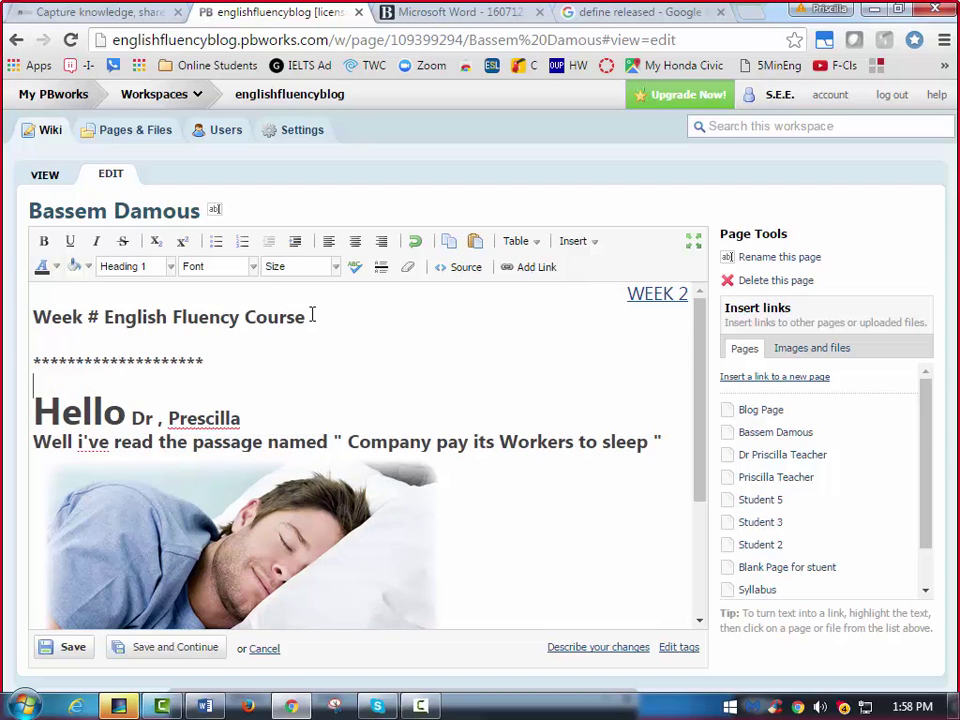
pyautogui.press('Return')
pyautogui.press('Return')
pyautogui.press('Return')
pyautogui.press('Return')
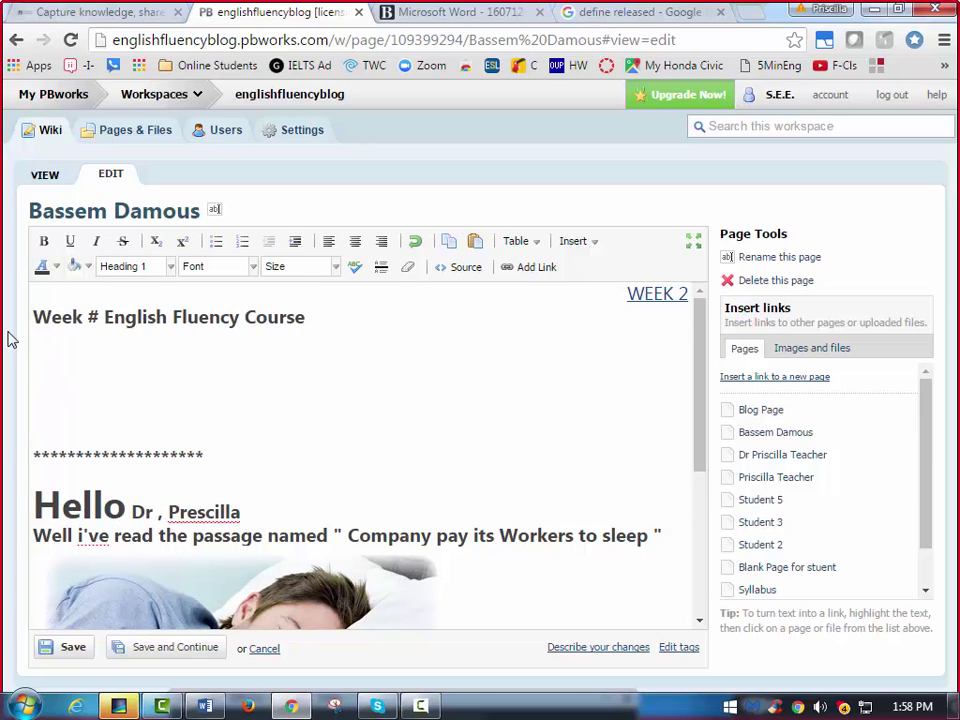
pyautogui.write('kemon')
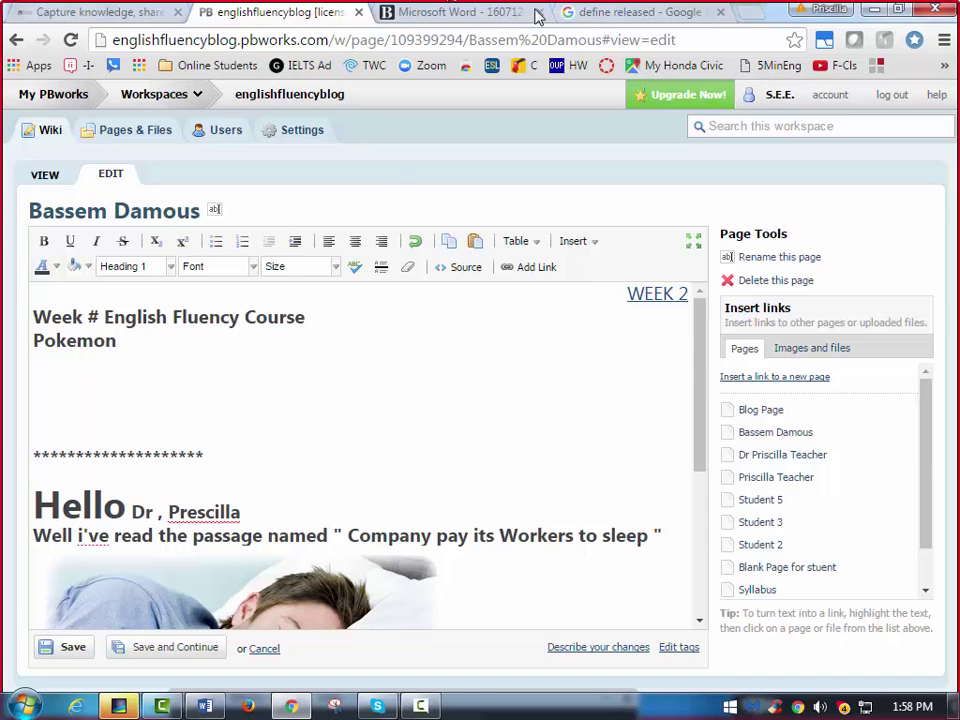
# Search Google Images for "pokemon" in a new tab and copy the first picture, the Pokémon logo with Pikachu.
pyautogui.click(750, 14)
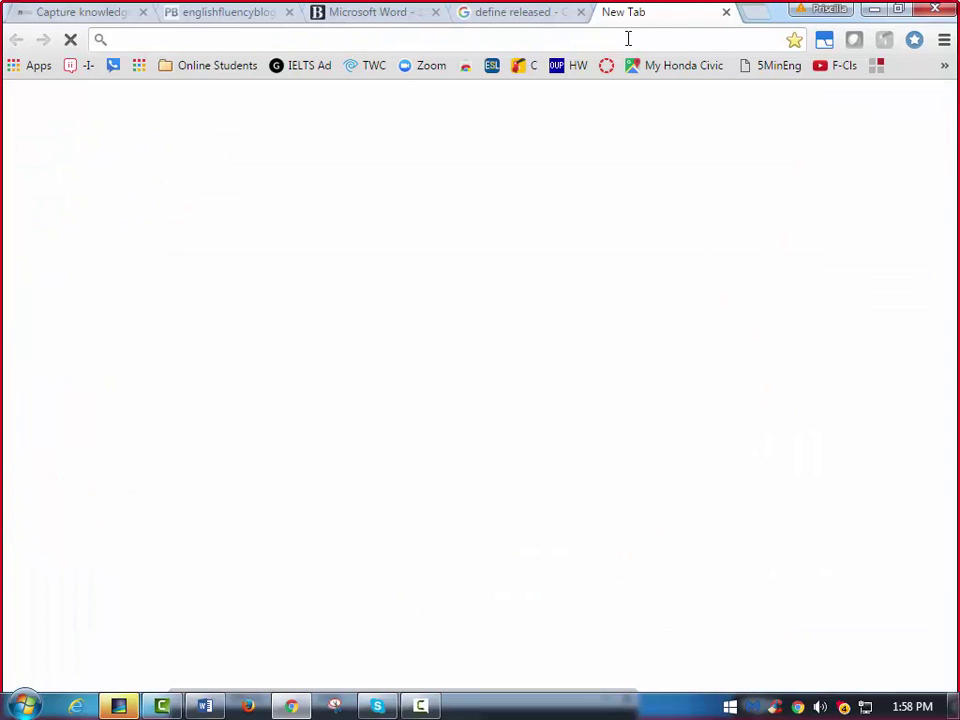
pyautogui.write('pokemon')
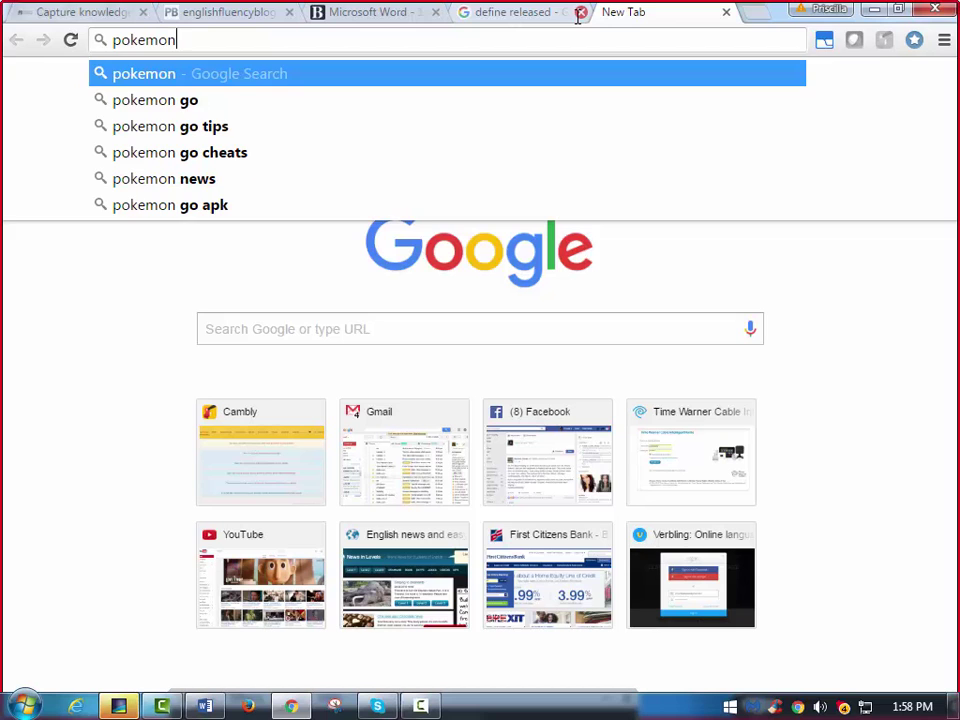
pyautogui.press('Return')
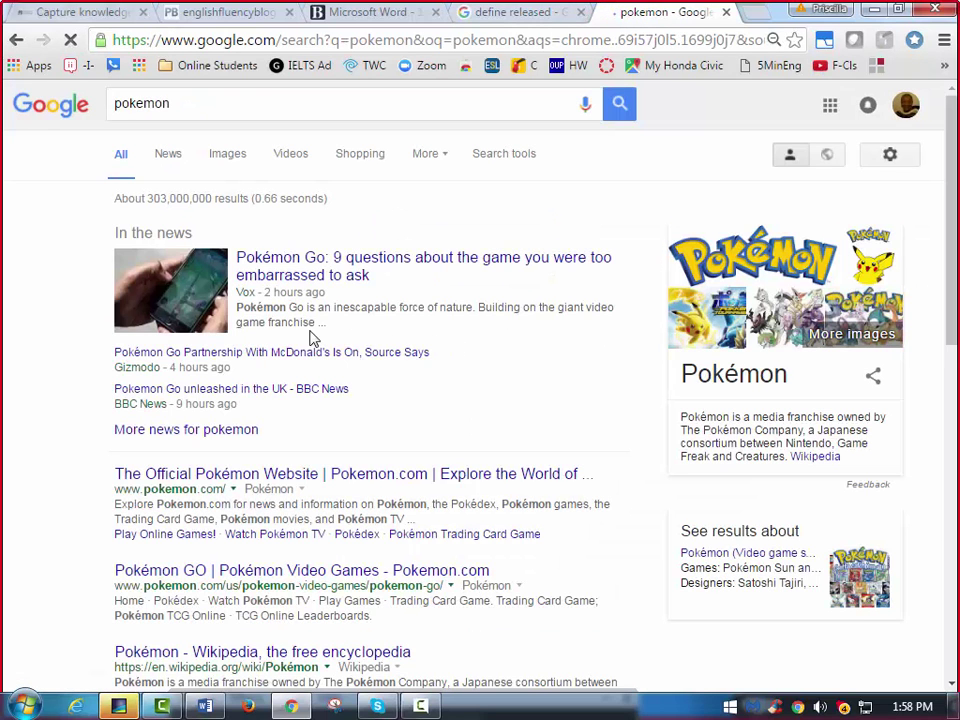
pyautogui.click(228, 157)
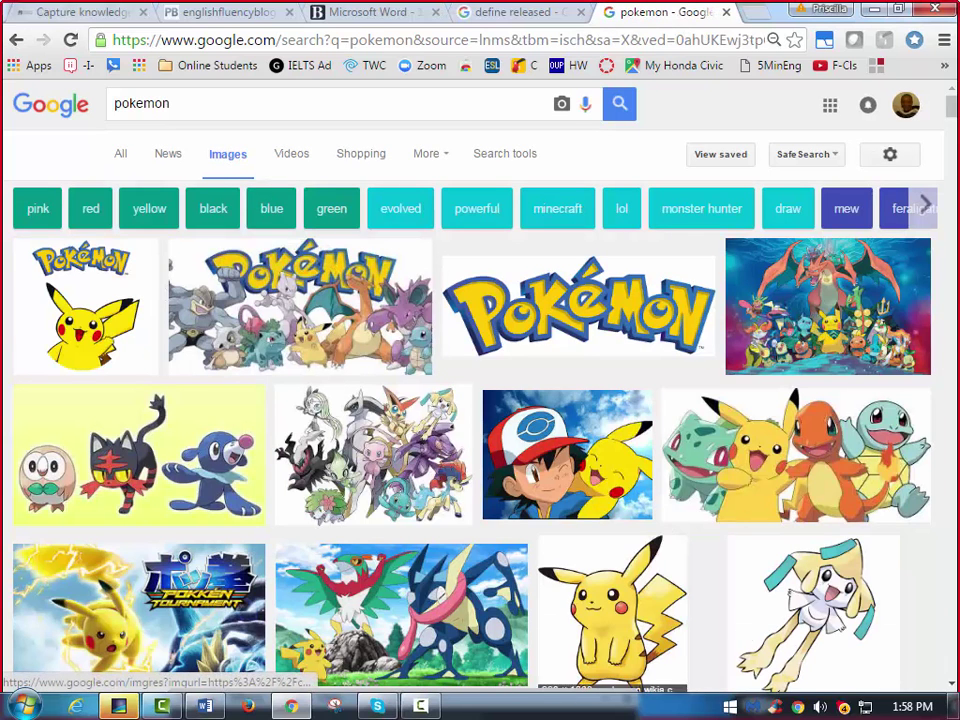
pyautogui.rightClick(75, 290)
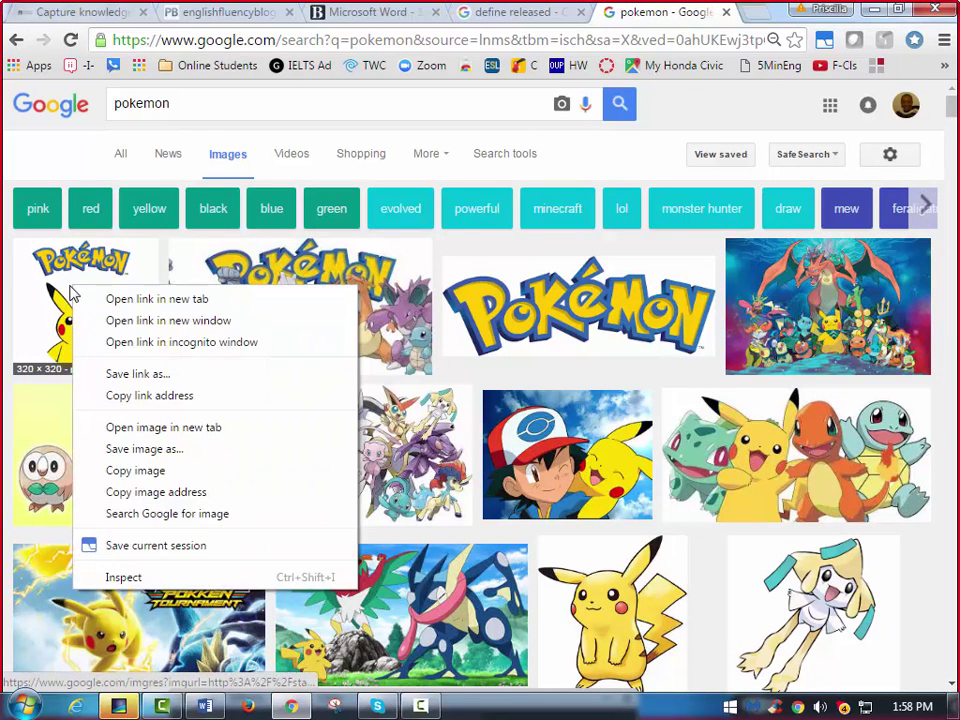
pyautogui.click(134, 471)
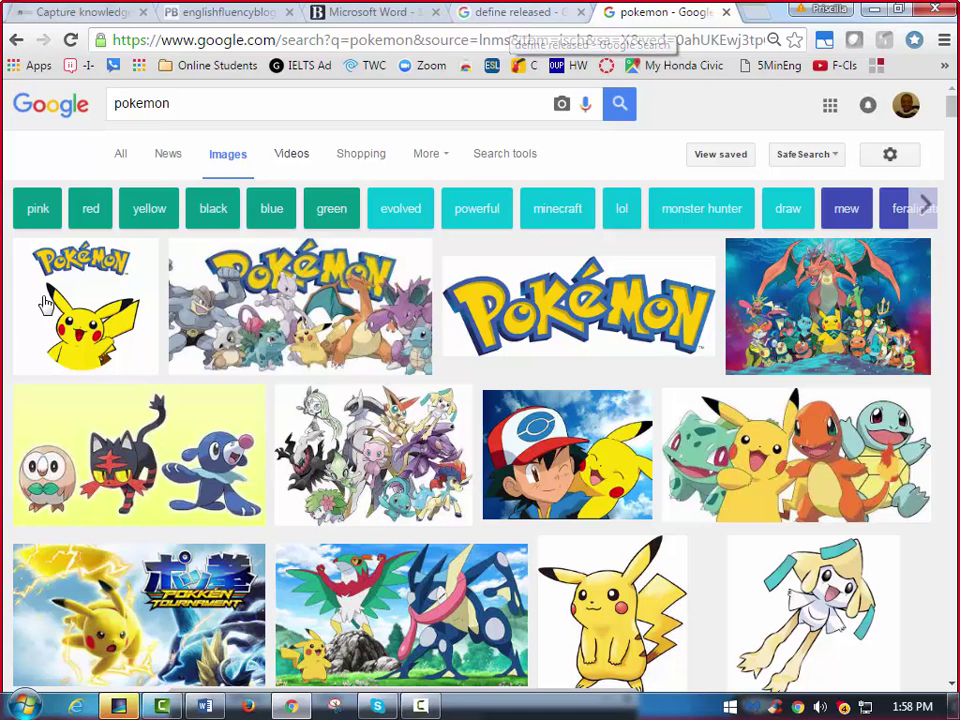
# Save the first Pokémon search image, the logo with Pikachu, as a PNG named "pokemon" in the Pictures library.
pyautogui.rightClick(78, 284)
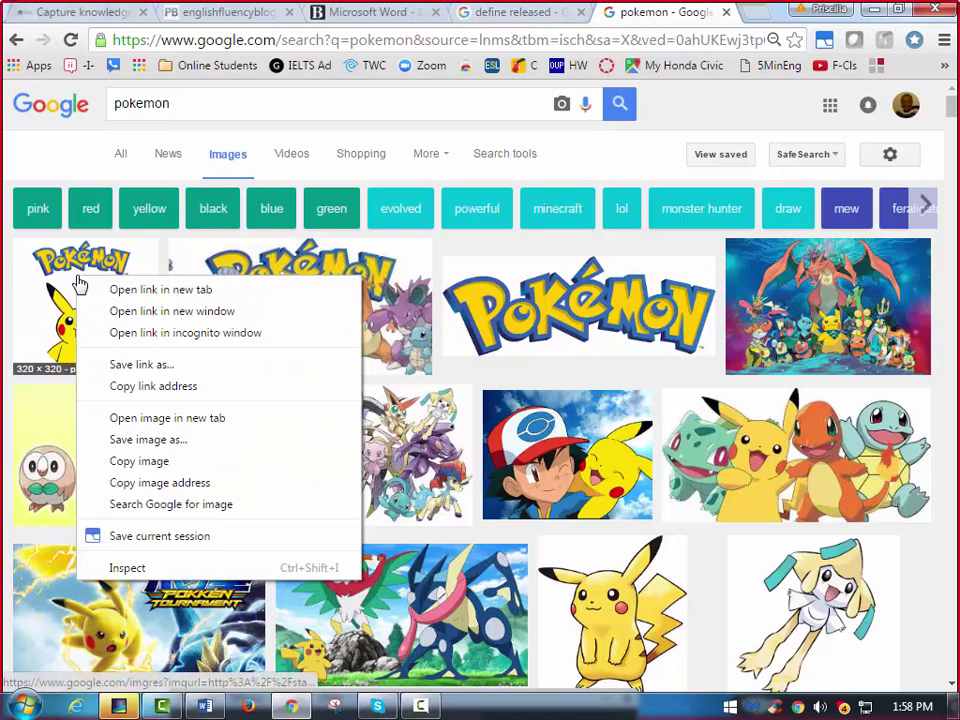
pyautogui.click(178, 441)
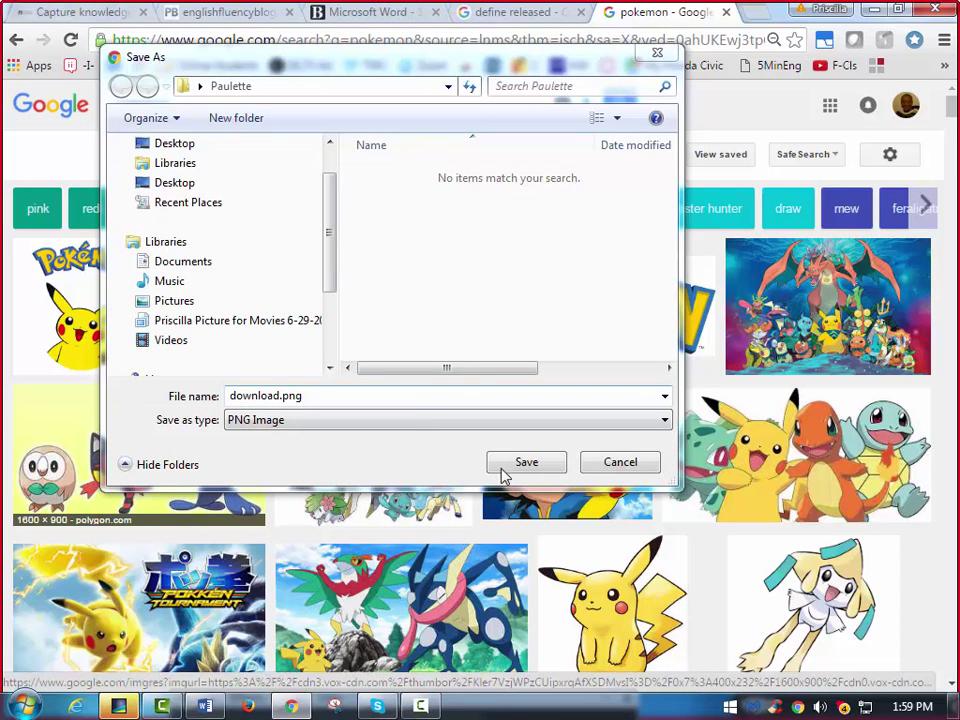
pyautogui.click(306, 394)
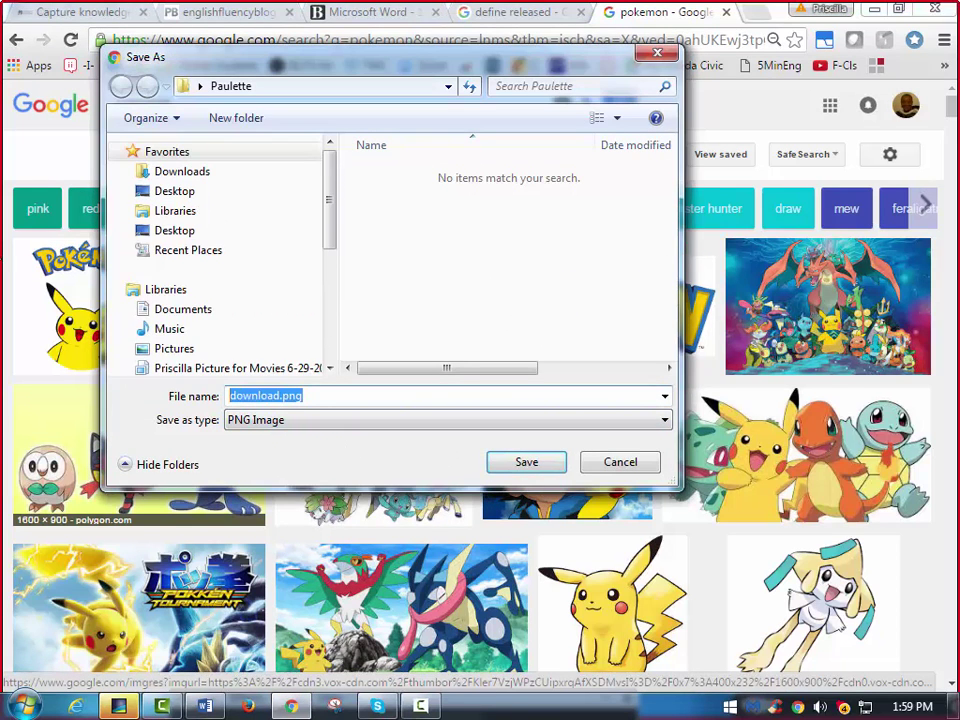
pyautogui.write('pok')
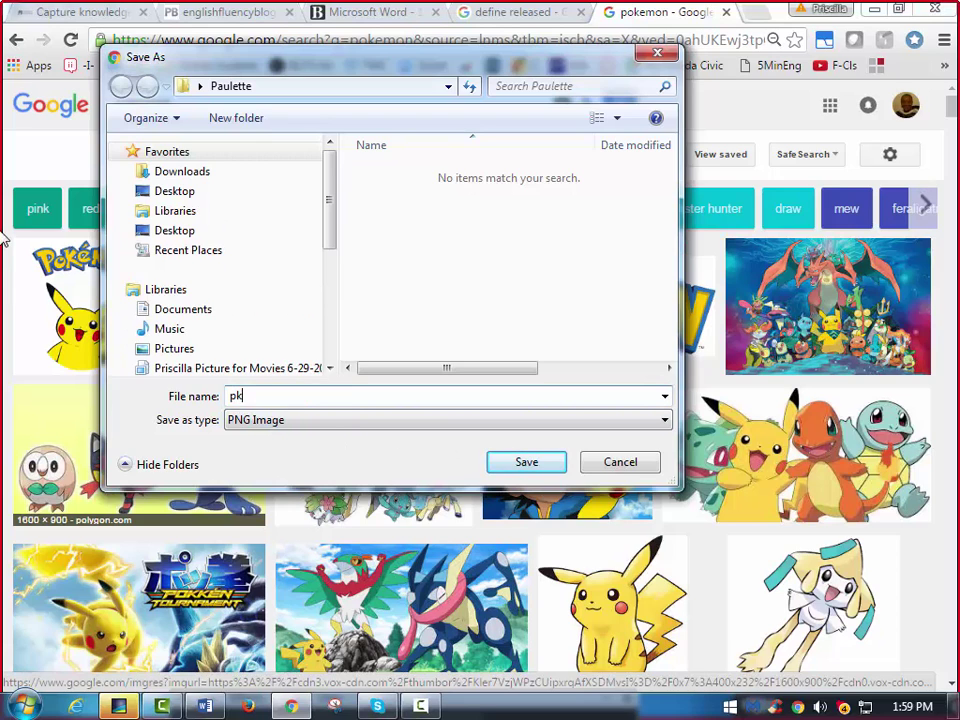
pyautogui.press('BackSpace')
pyautogui.write('okemn')
pyautogui.press('BackSpace')
pyautogui.write('on')
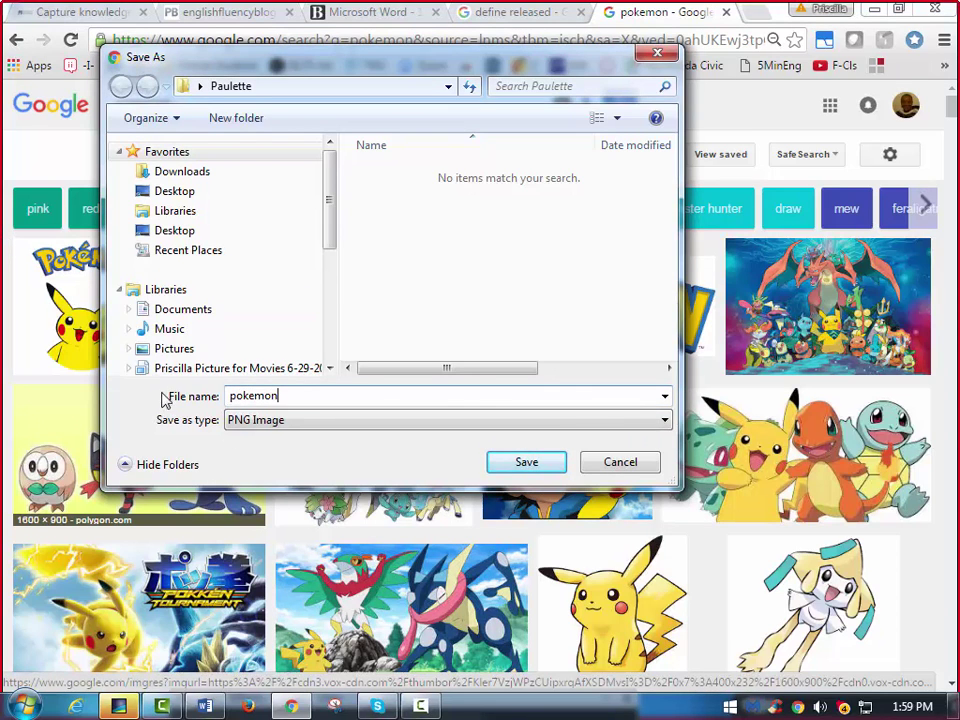
pyautogui.click(175, 350)
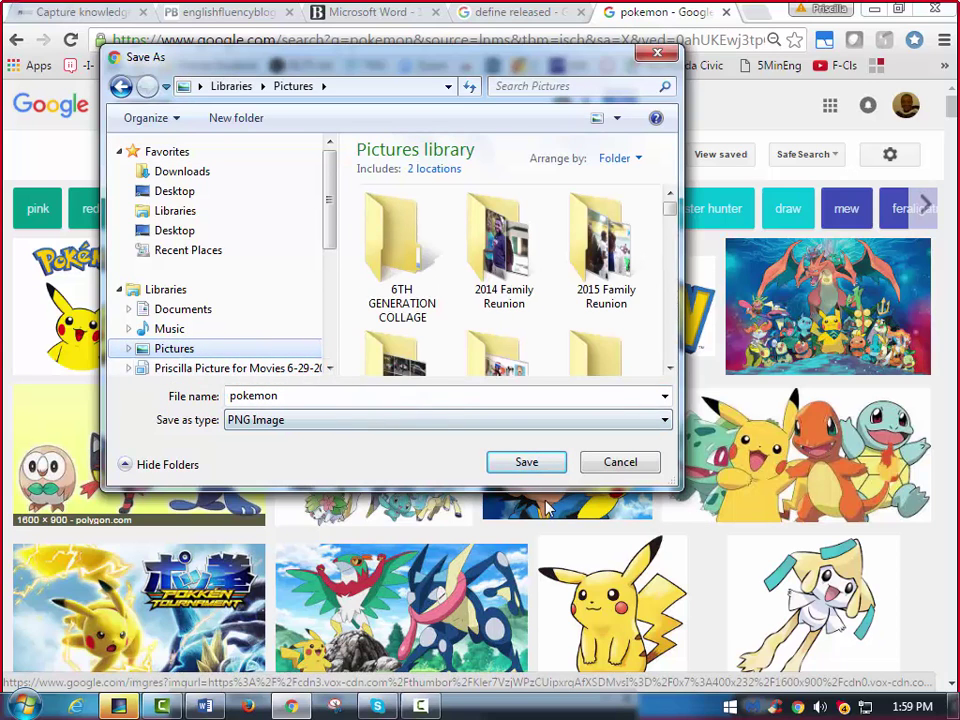
pyautogui.click(526, 465)
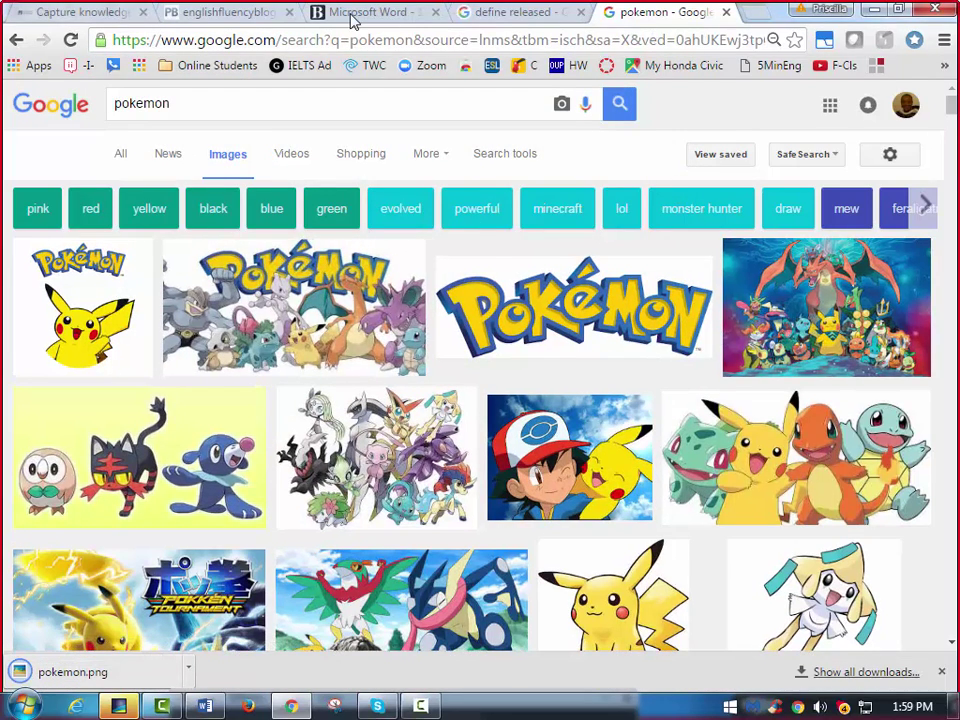
# Return to the student's wiki page and upload pokemon.png from the Pictures library to the workspace's images and files.
pyautogui.click(225, 14)
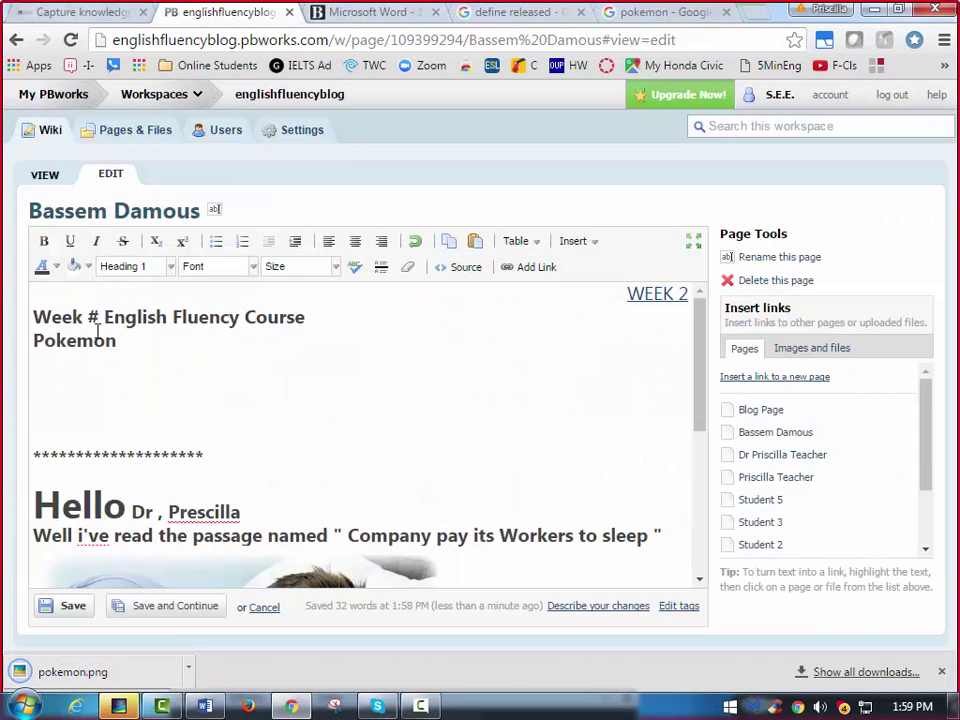
pyautogui.click(798, 352)
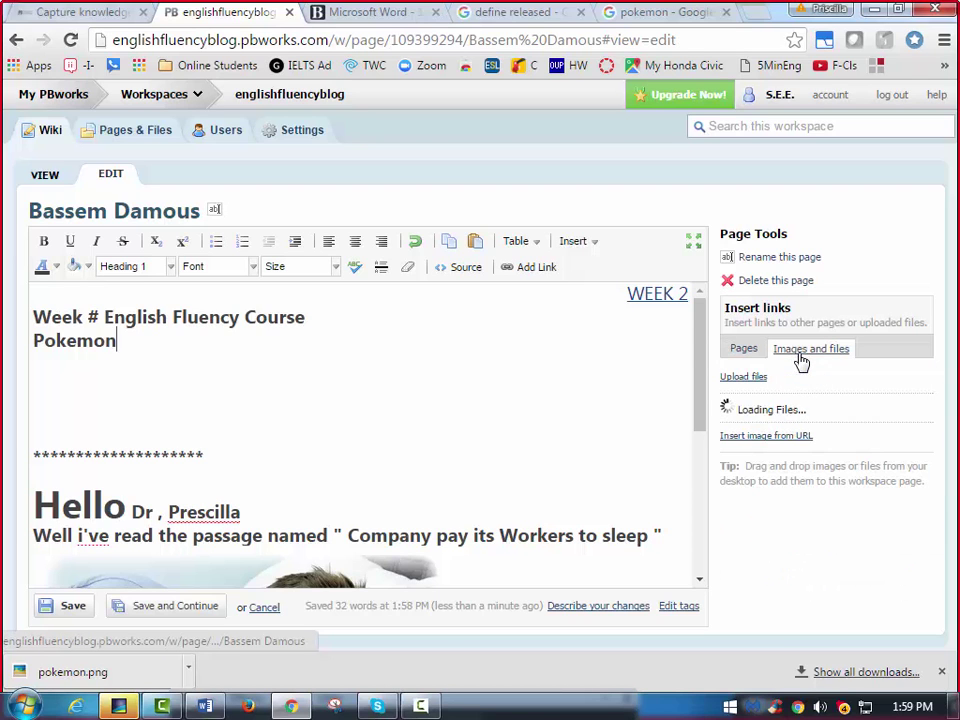
pyautogui.click(749, 384)
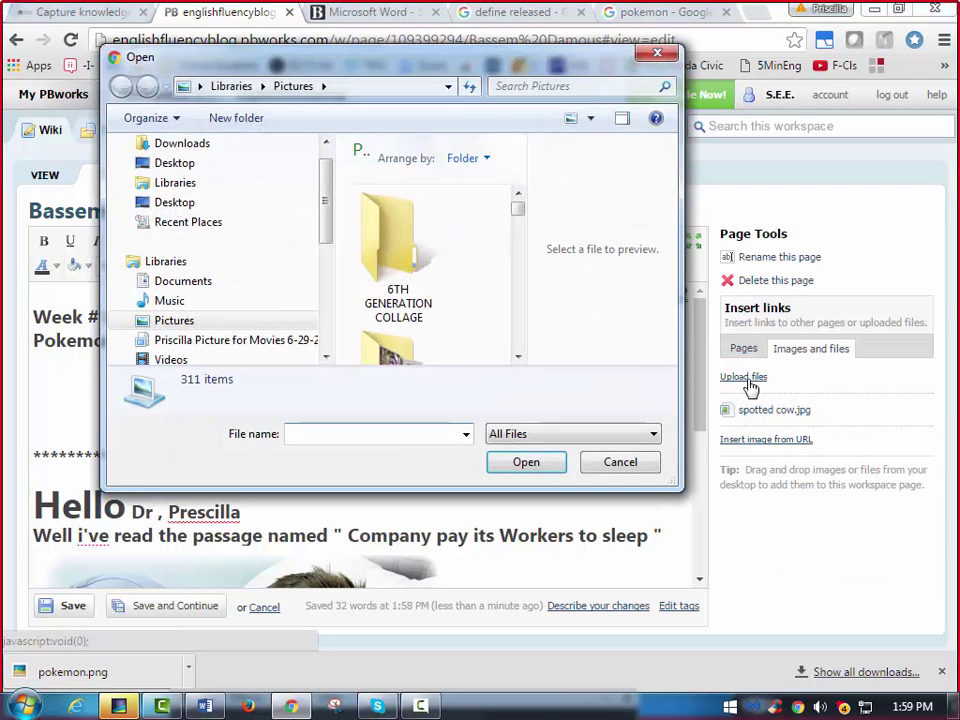
pyautogui.click(176, 322)
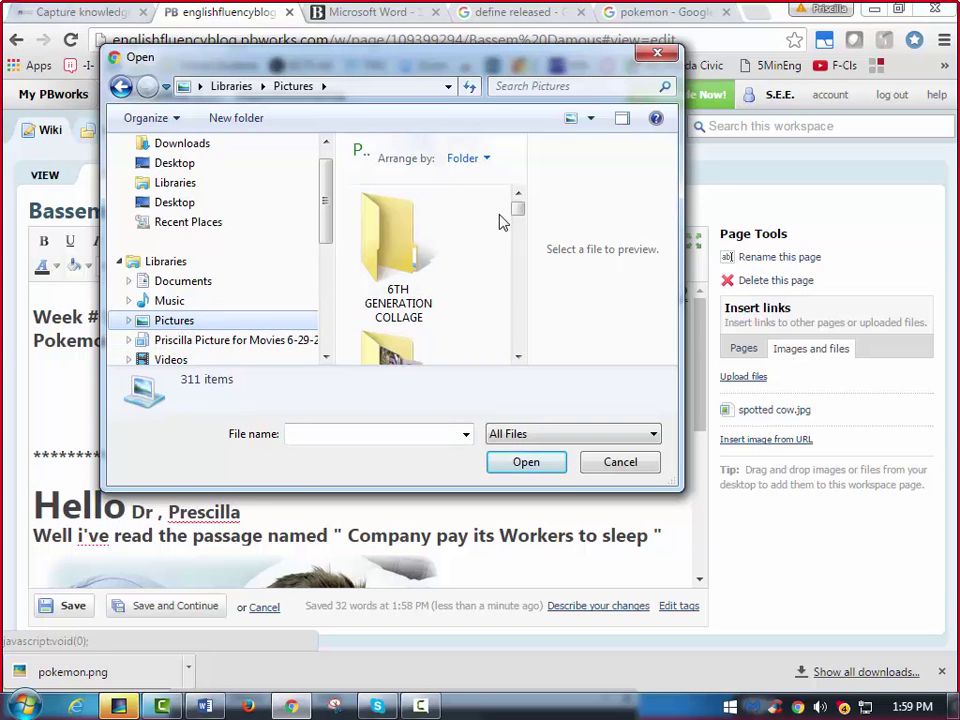
pyautogui.click(548, 87)
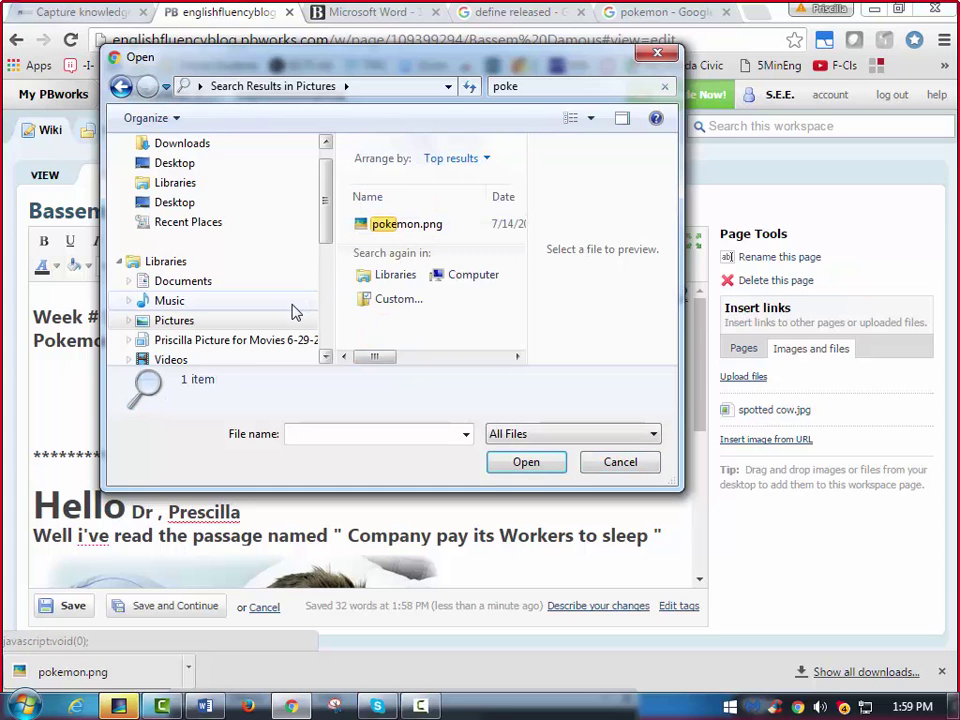
pyautogui.click(386, 224)
pyautogui.doubleClick(386, 224)
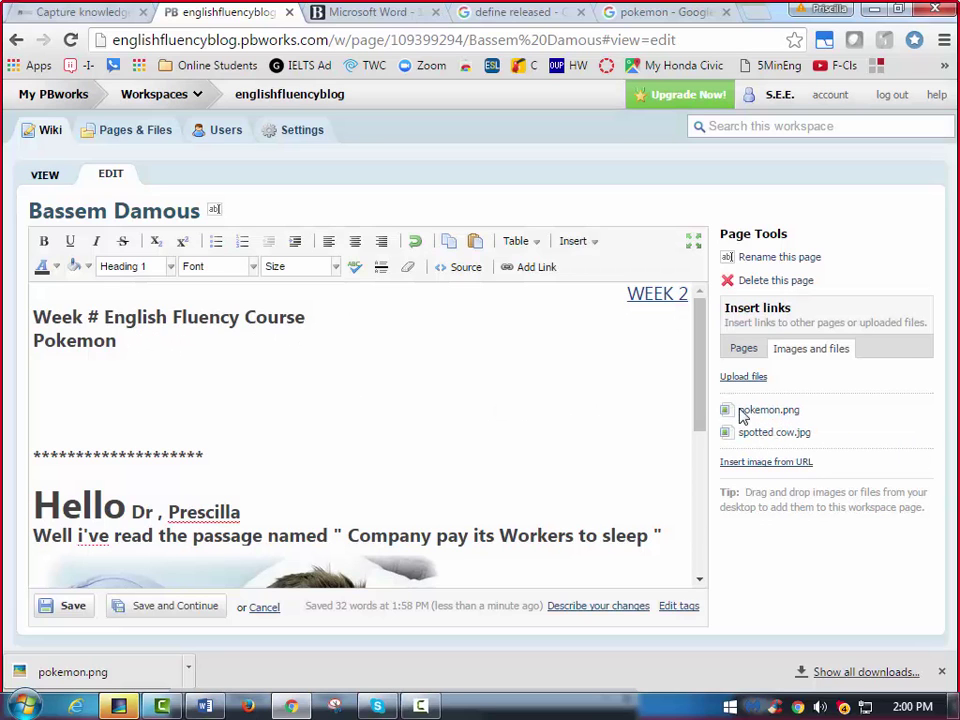
# Insert pokemon.png beside the word "Pokemon" on the wiki page and shrink it to a small thumbnail.
pyautogui.click(745, 412)
pyautogui.click(206, 393)
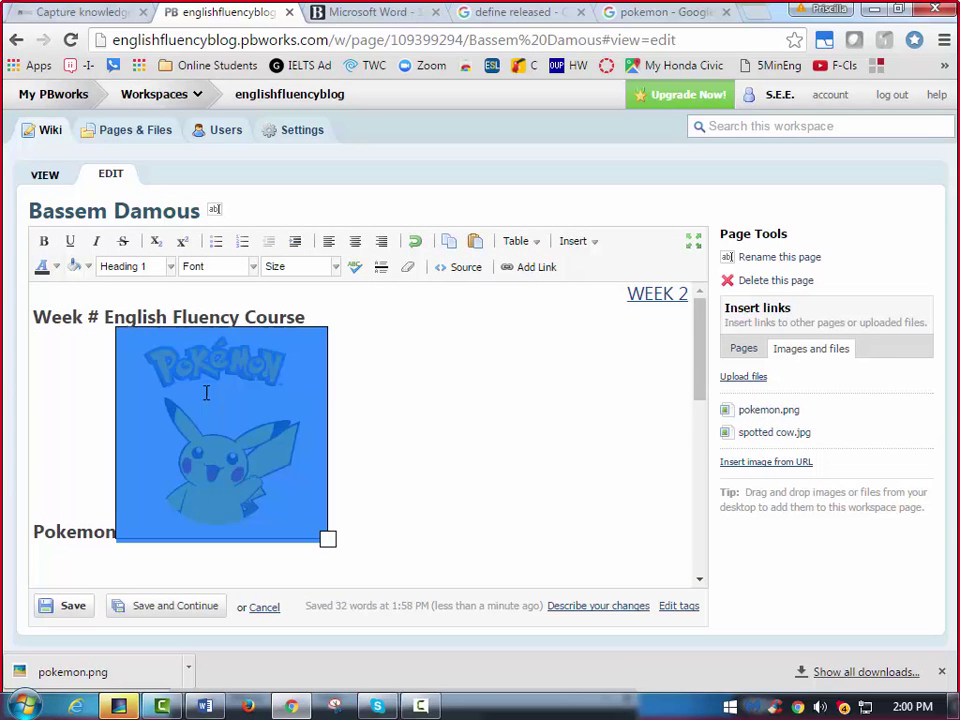
pyautogui.moveTo(327, 537); pyautogui.dragTo(288, 481)
pyautogui.moveTo(200, 374); pyautogui.dragTo(170, 378)
pyautogui.click(213, 403)
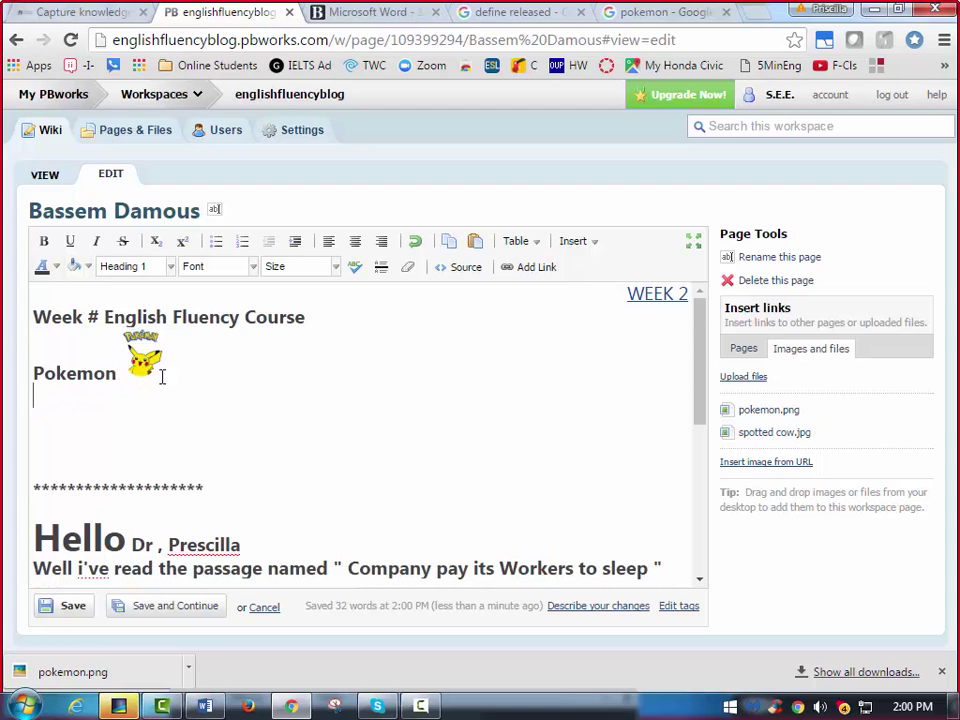
# Try pasting the copied Pokémon picture onto the line below the "Pokemon" title, and delete the pasted copy.
pyautogui.hotkey('ctrl', 'v')
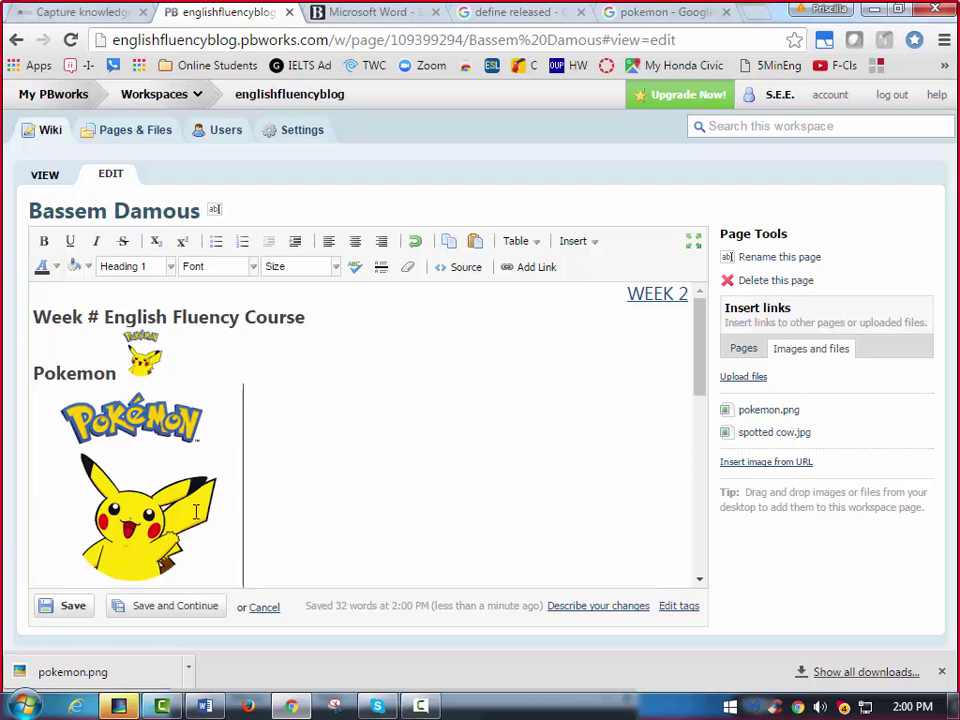
pyautogui.moveTo(234, 406); pyautogui.dragTo(233, 558)
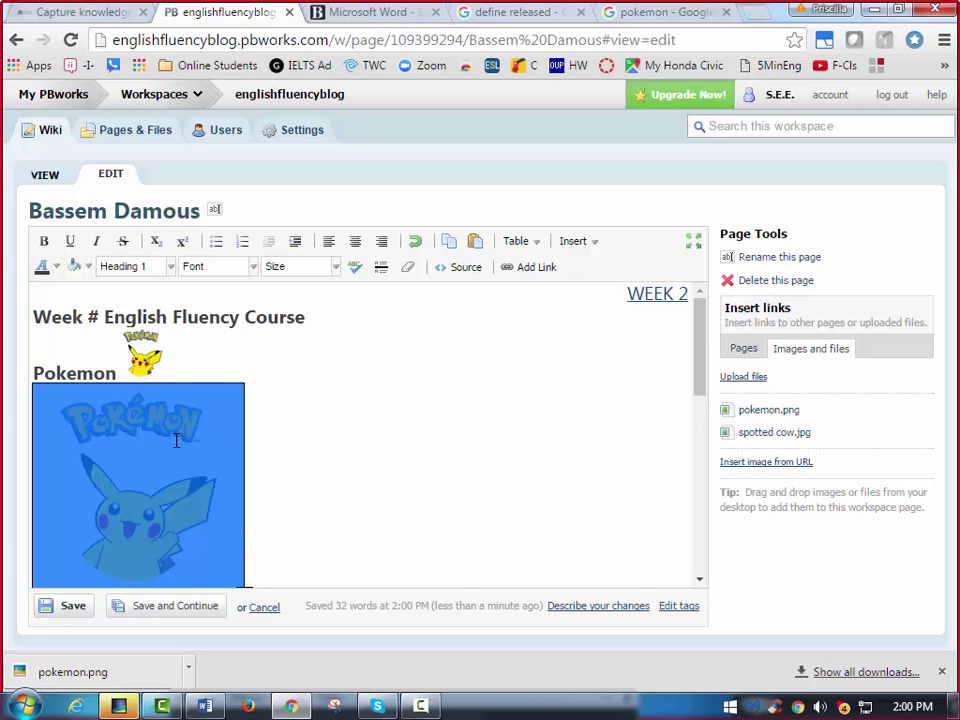
pyautogui.press('Delete')
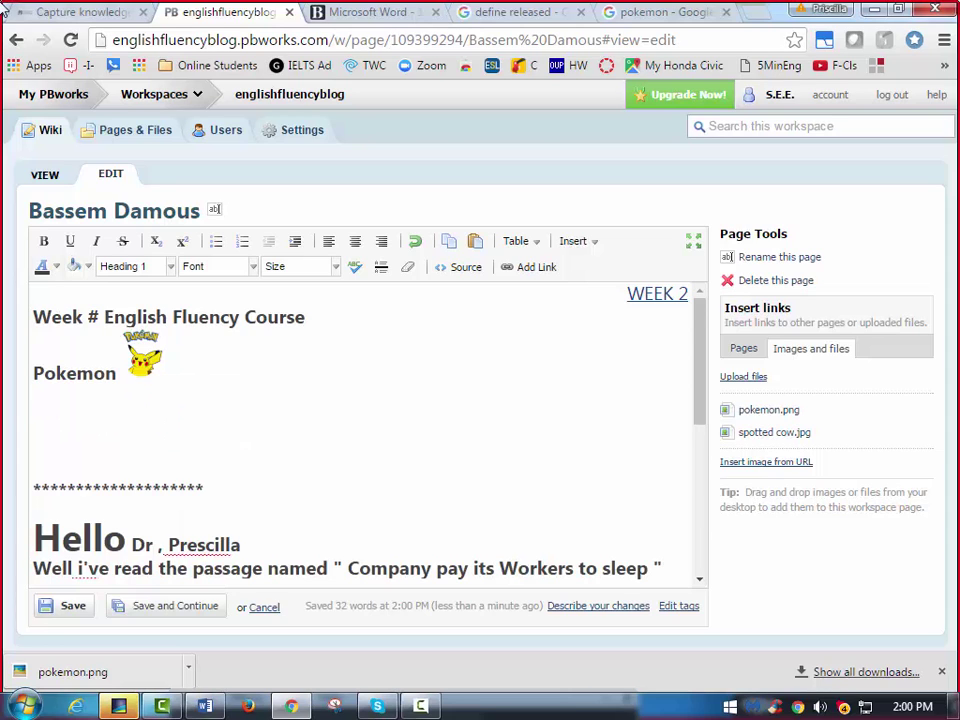
# Below the picture, write "This article was interesting today. I learned about the dangers of this new application named Pokemon Go.".
pyautogui.write('This article was inte')
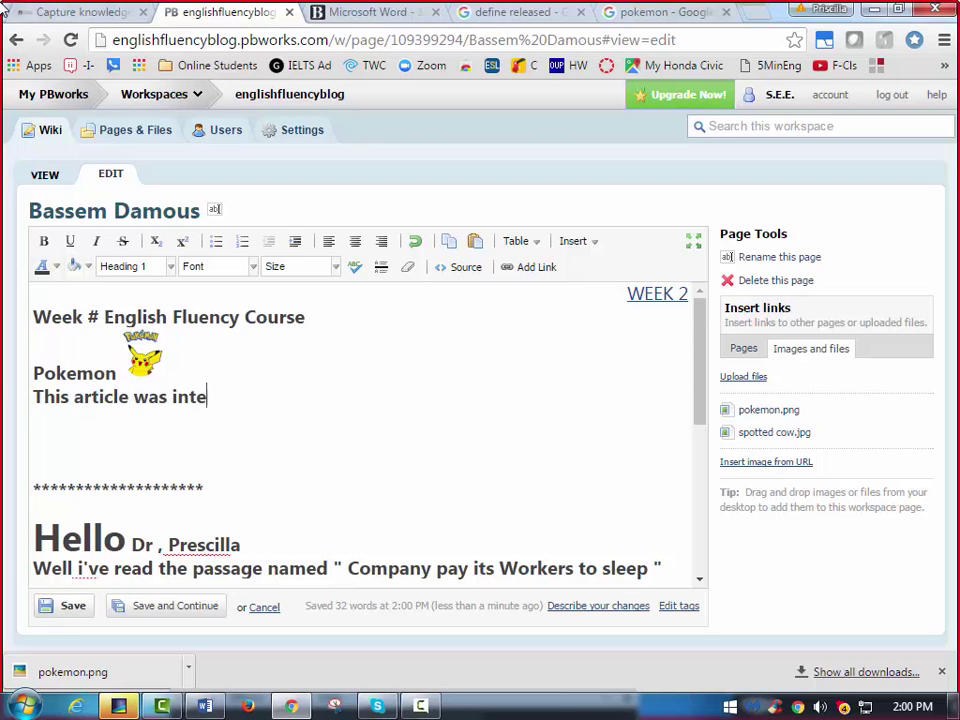
pyautogui.write('resting ')
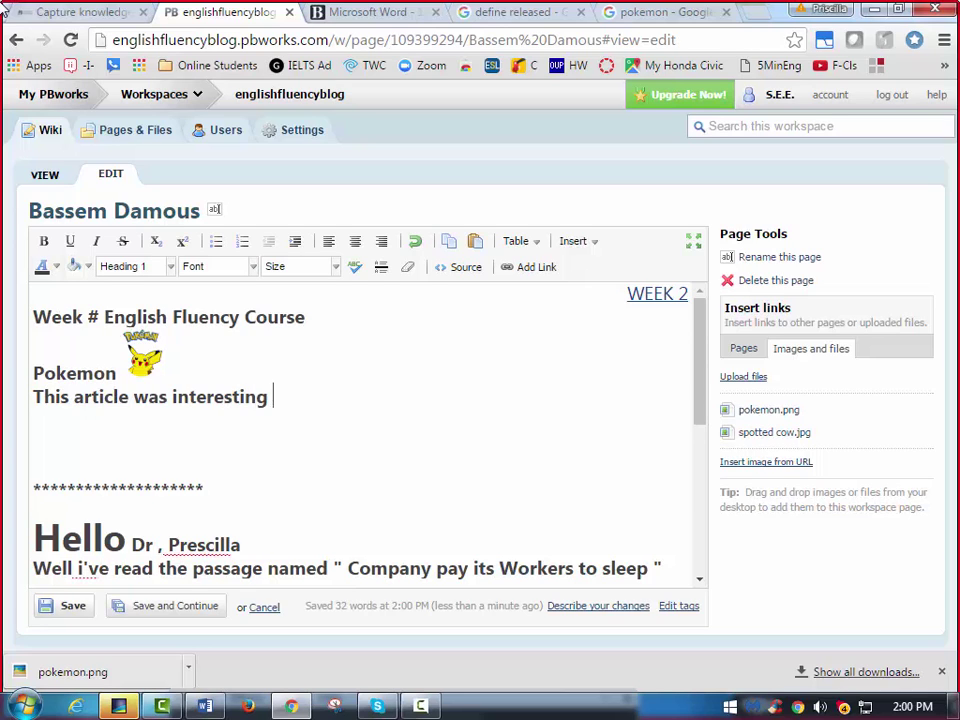
pyautogui.write('today.  I lea')
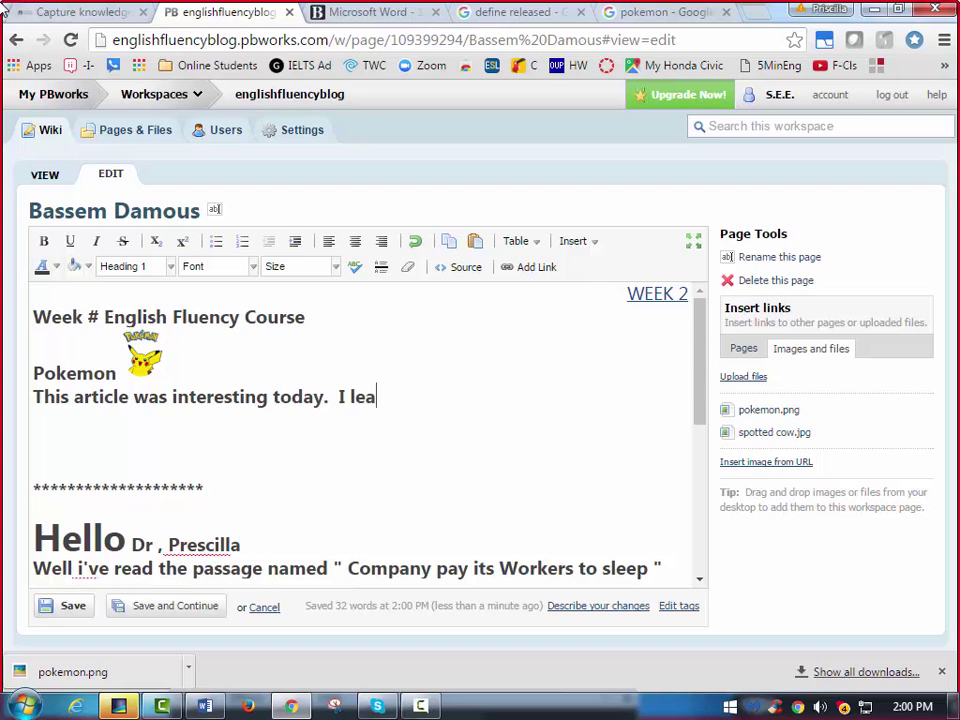
pyautogui.write('rned about the')
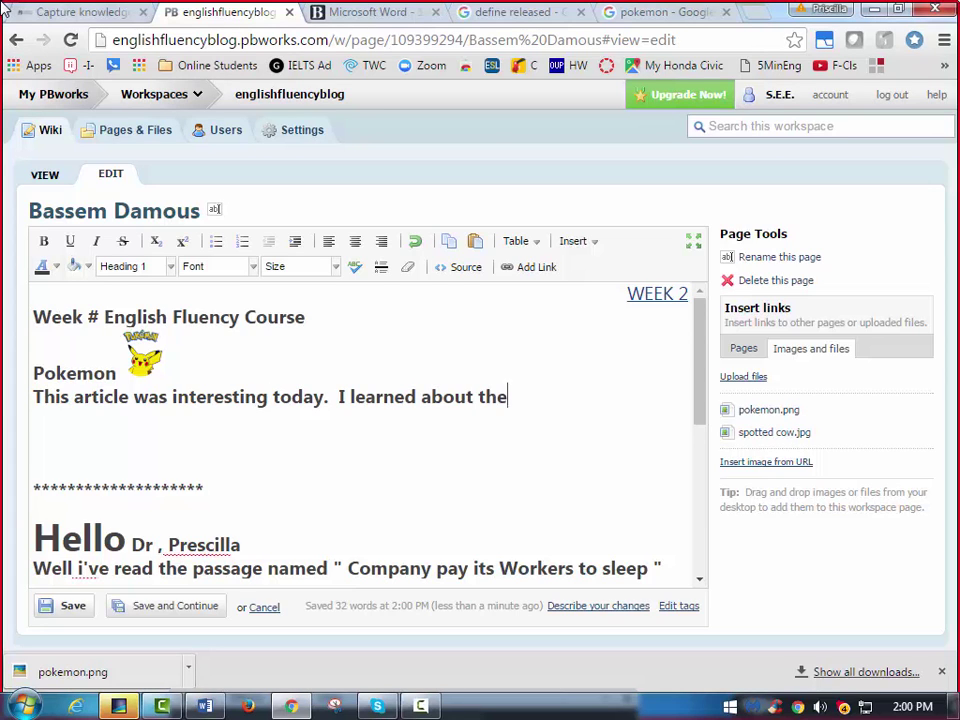
pyautogui.write(' dangers of thi')
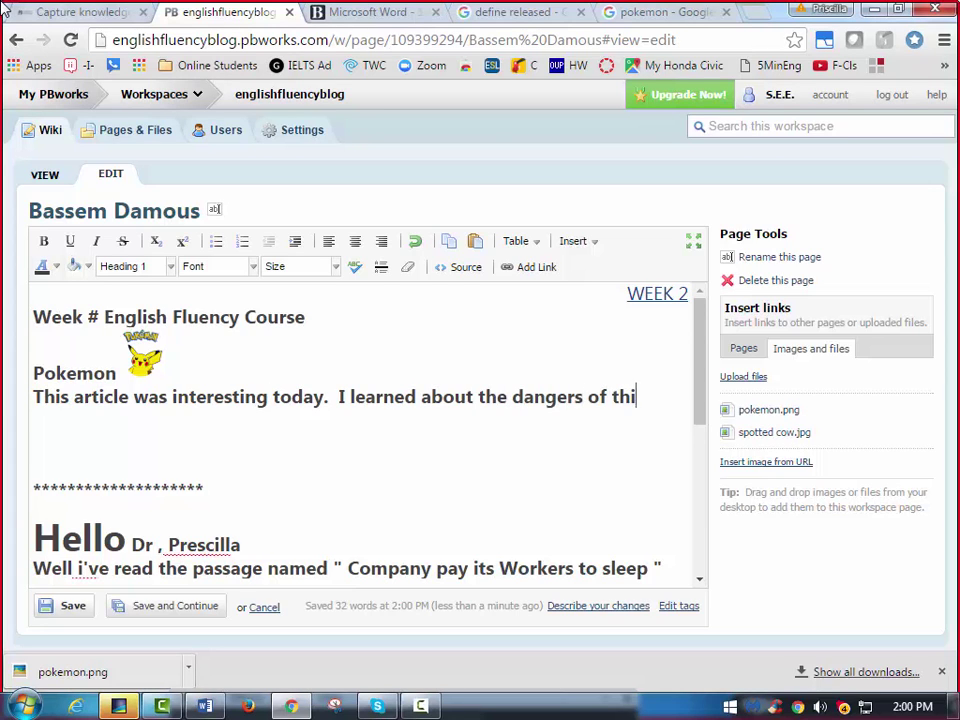
pyautogui.write('s new app')
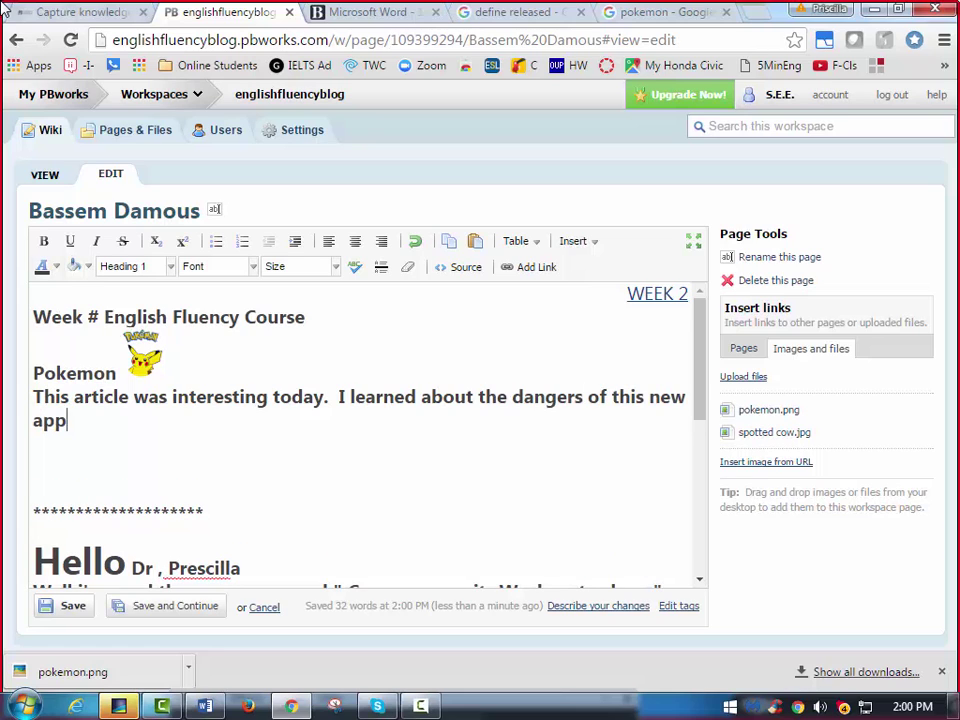
pyautogui.write('lication name')
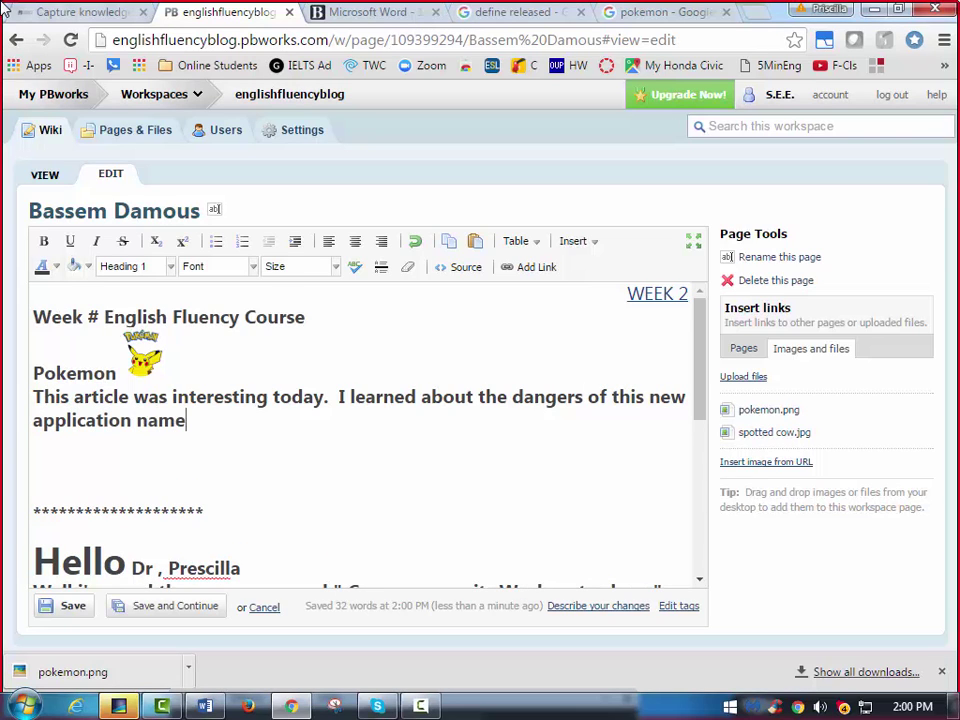
pyautogui.write('d Pokem')
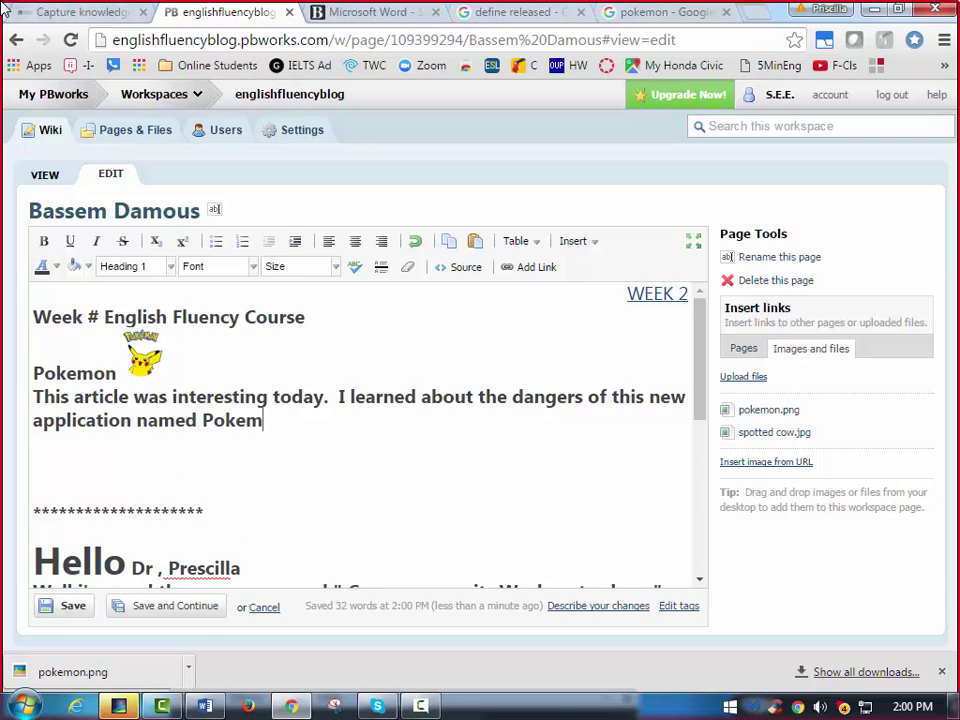
pyautogui.write('on Go.')
# Leave a blank line under the sentence, and add the line "Vocabulary words" with "released" below it.
pyautogui.press('Return')
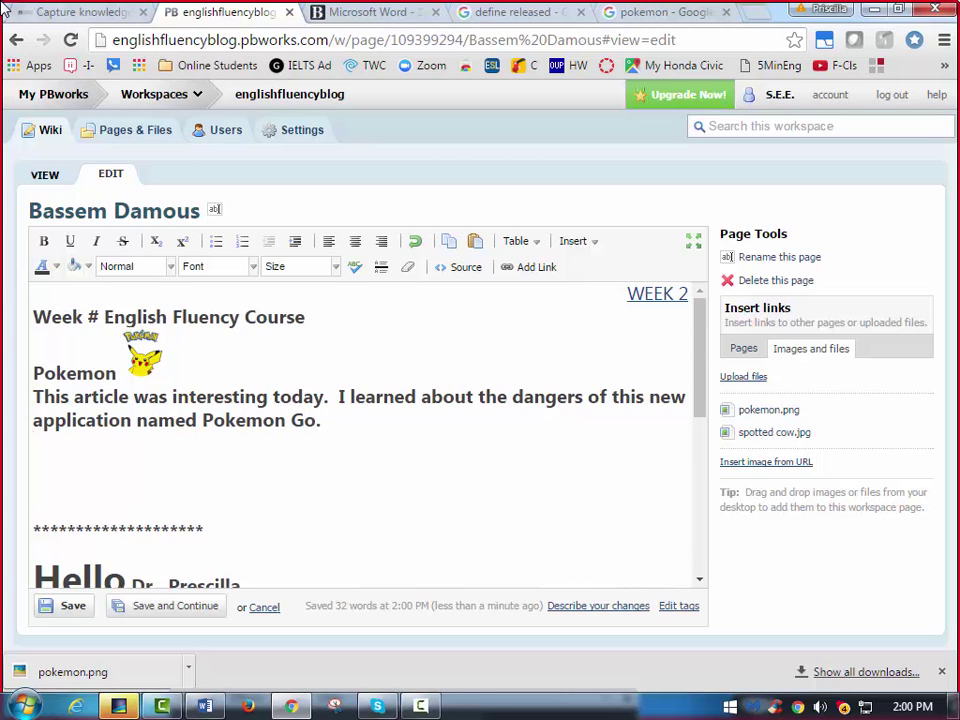
pyautogui.press('Return')
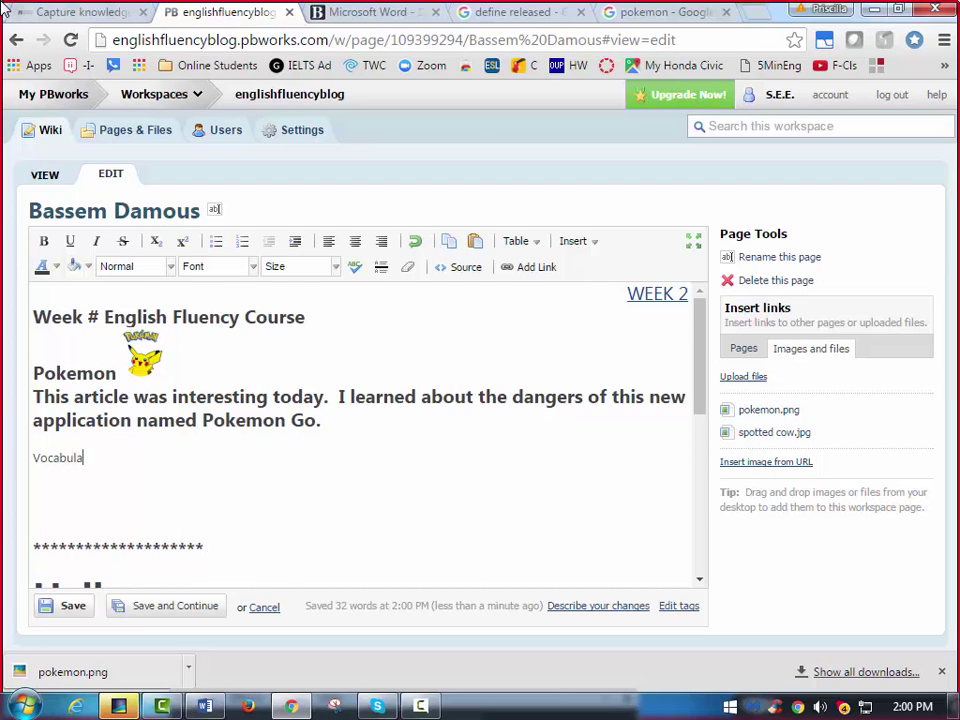
pyautogui.press('Return')
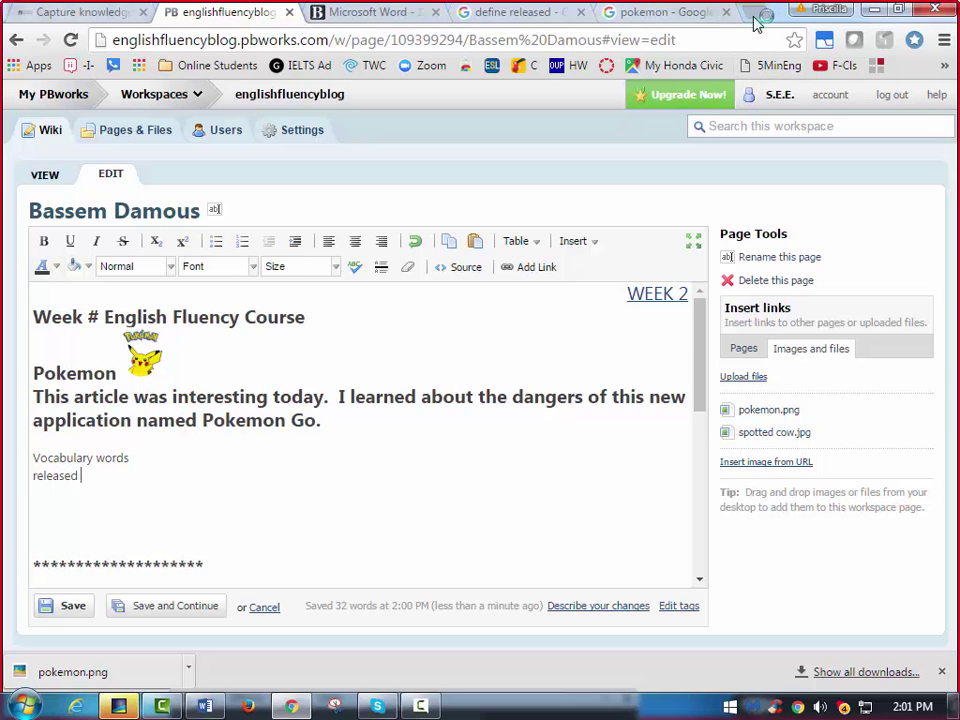
# Search Google for "released" in a new browser tab.
pyautogui.click(755, 13)
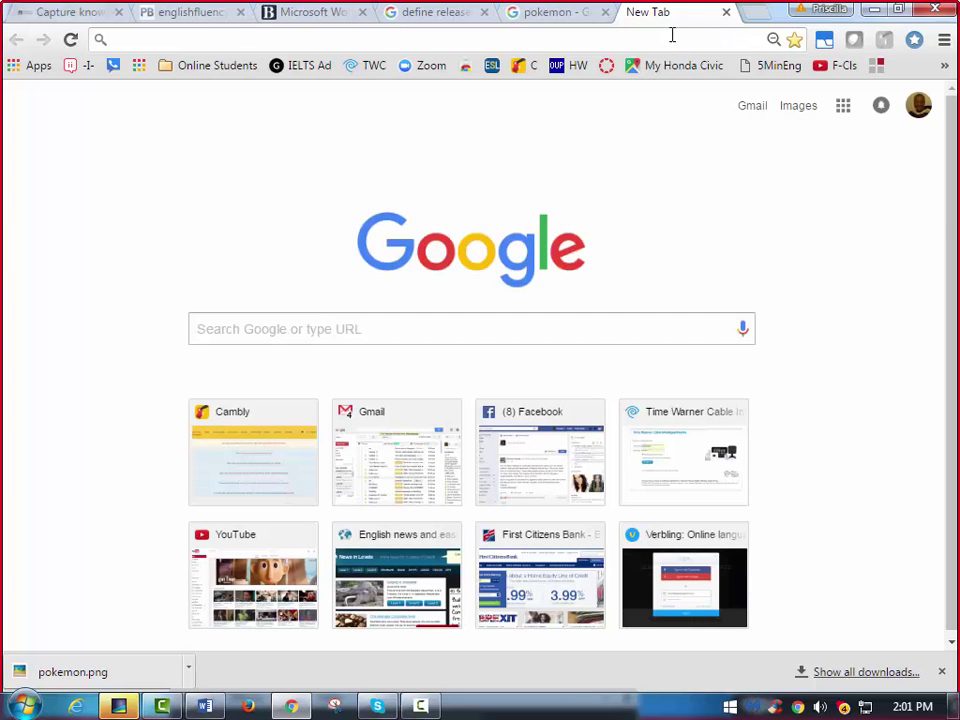
pyautogui.write('released')
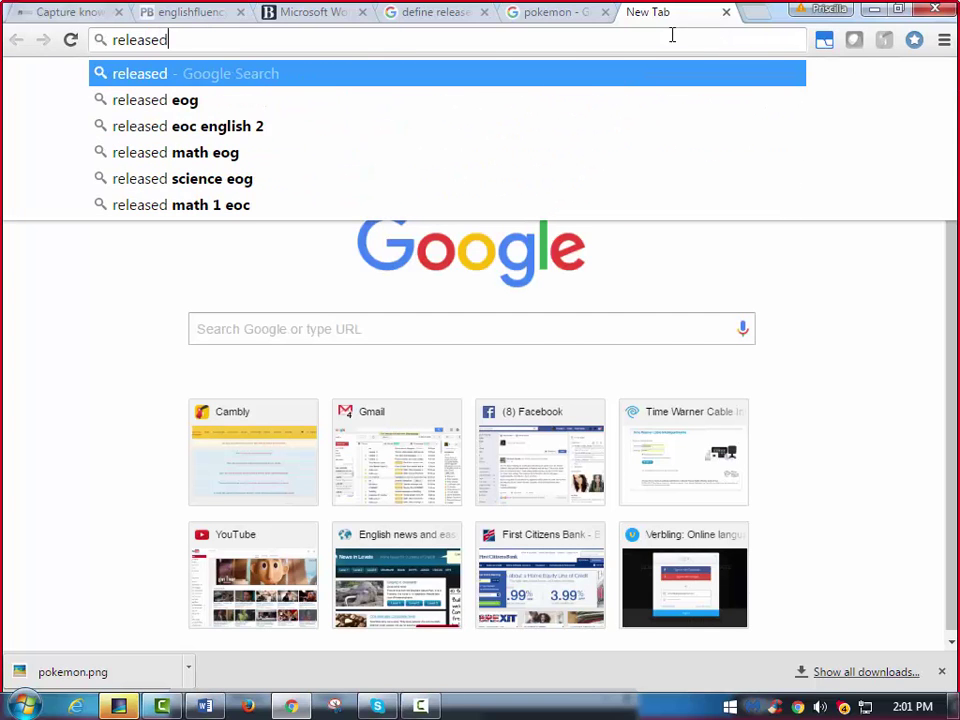
pyautogui.press('Return')
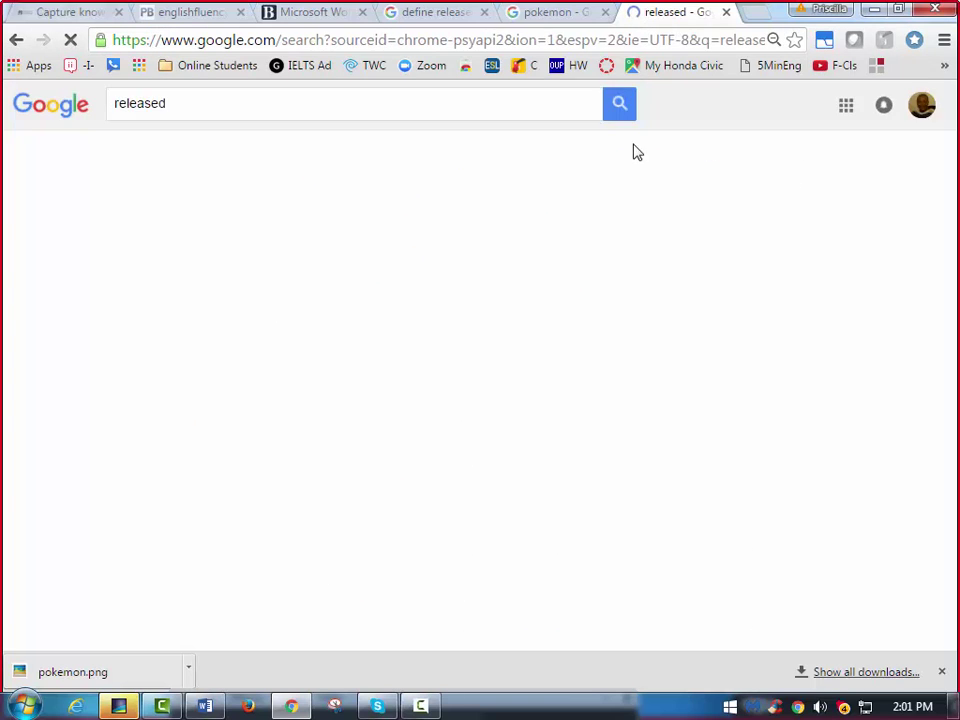
# Search Google Images for "targeted" and copy the first picture, the red-and-white target with a black dart.
pyautogui.doubleClick(176, 103)
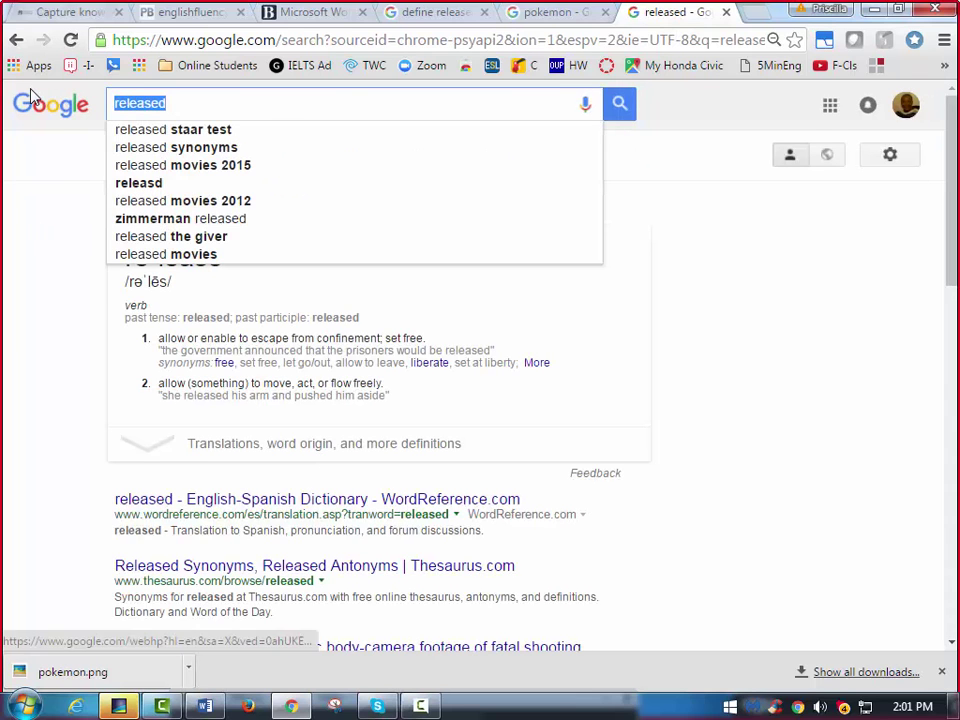
pyautogui.write('target')
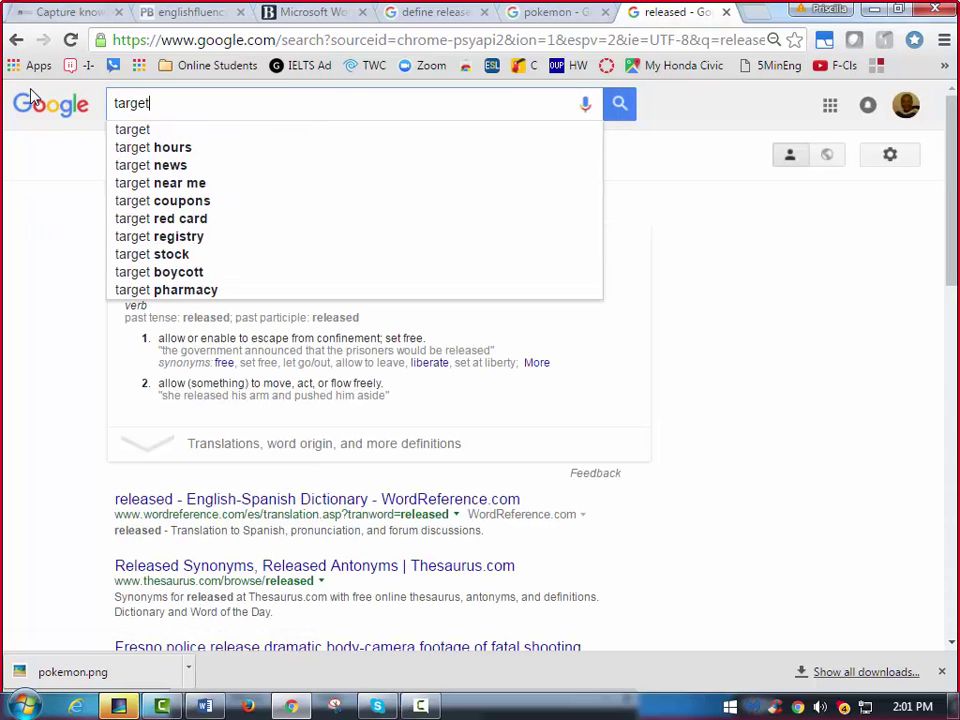
pyautogui.write('ed')
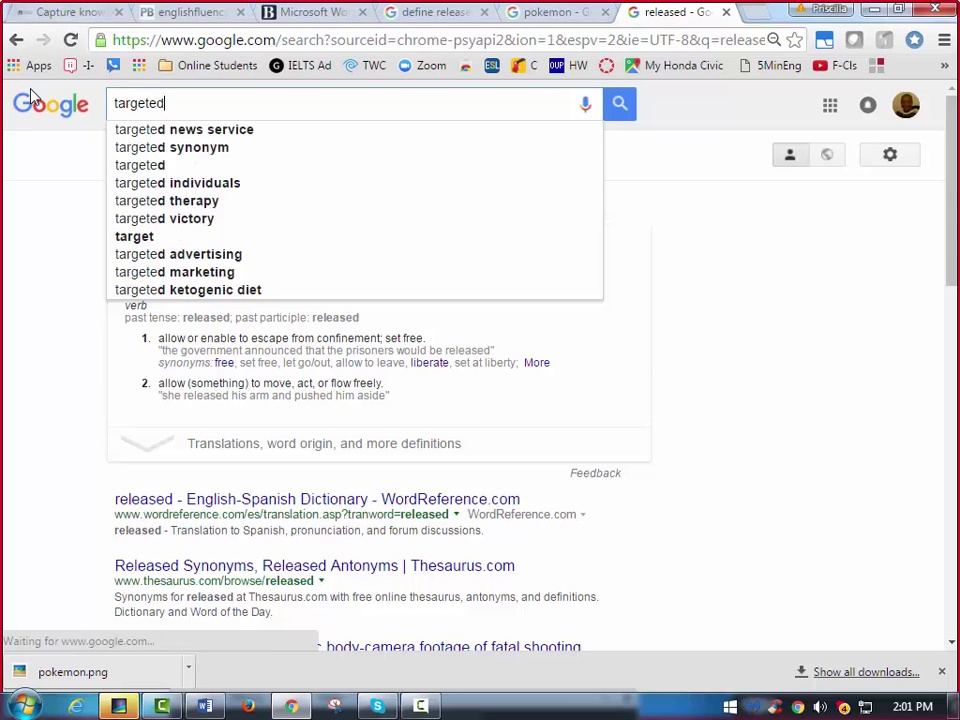
pyautogui.press('Return')
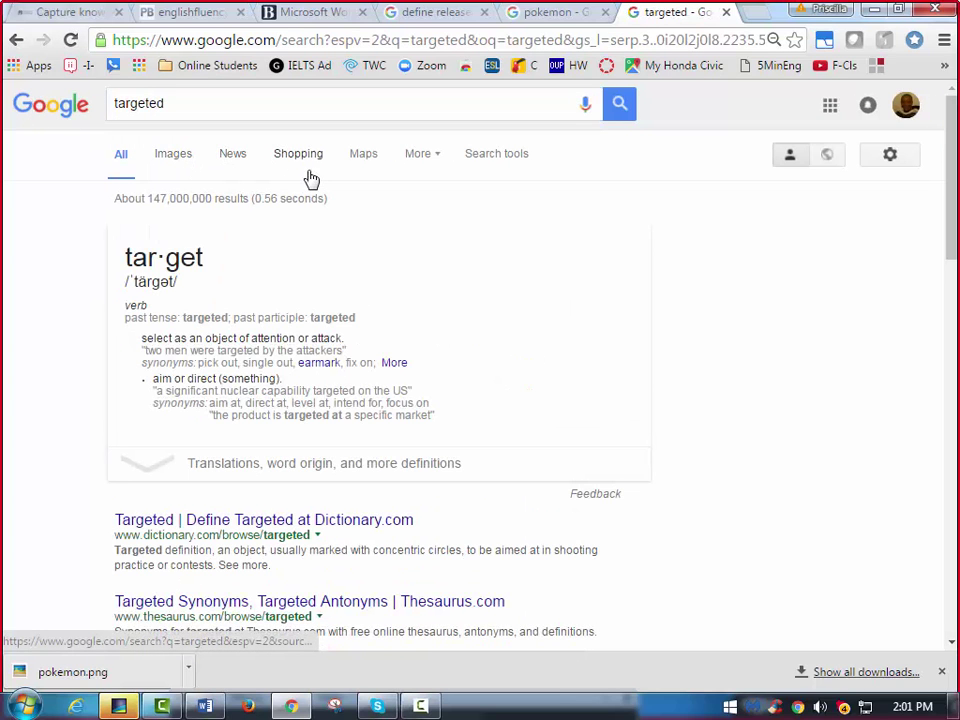
pyautogui.click(176, 168)
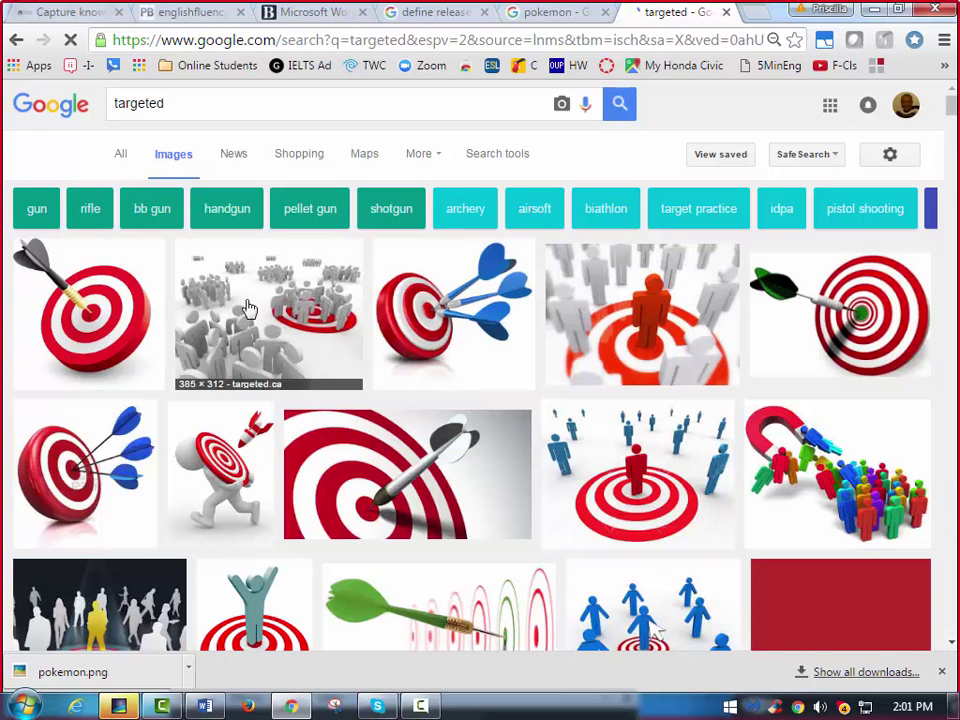
pyautogui.rightClick(79, 298)
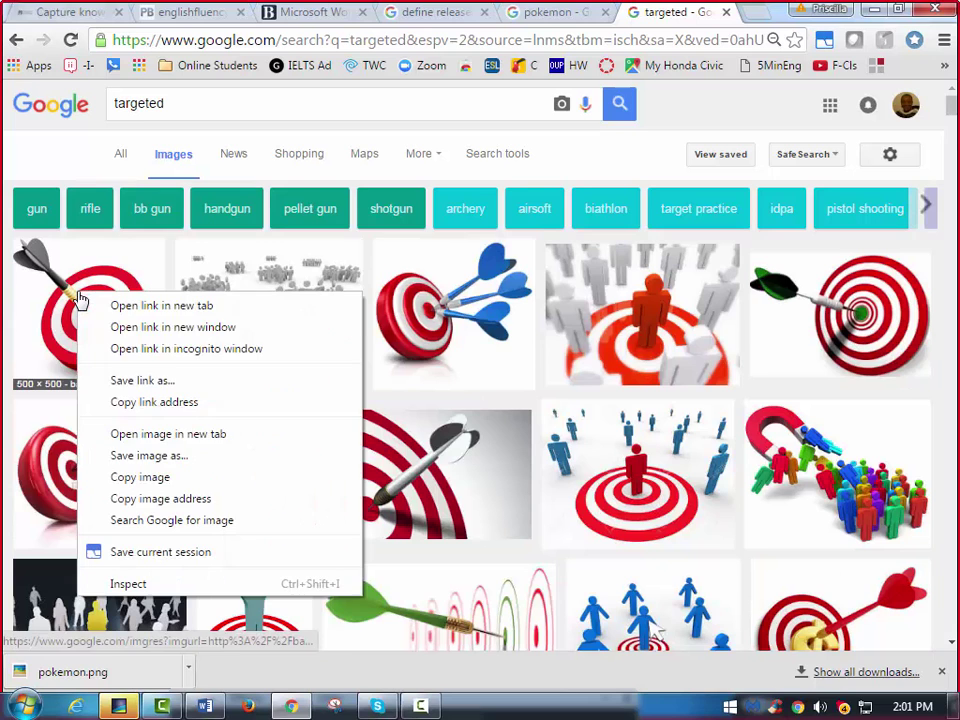
pyautogui.click(133, 477)
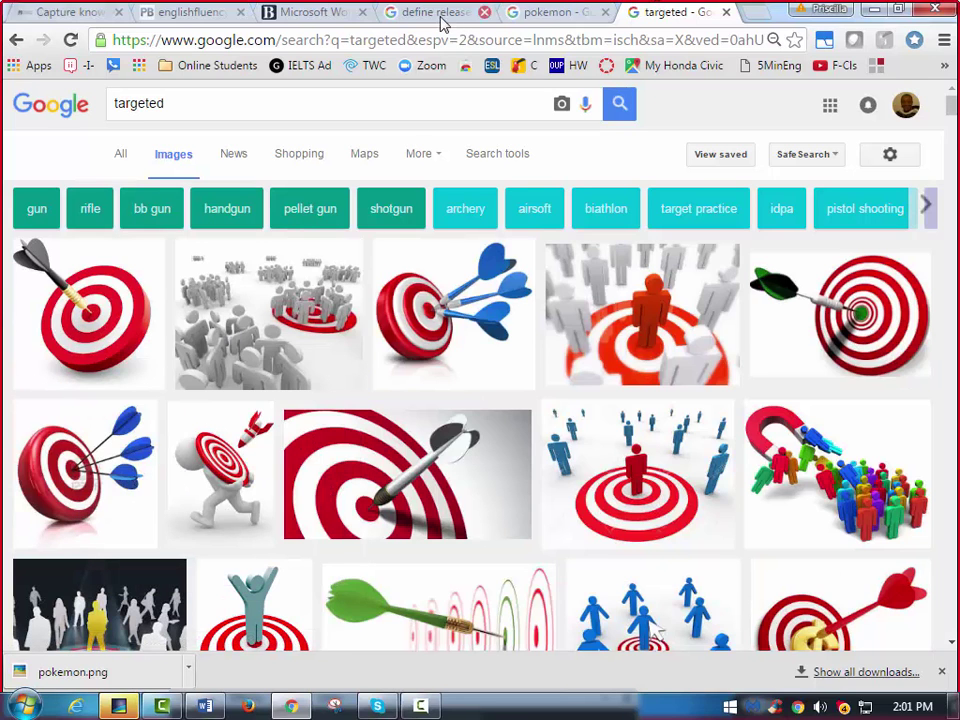
# Back on the wiki page, replace "released" under "Vocabulary words" with "targeted" and paste the copied target picture beside it.
pyautogui.click(186, 14)
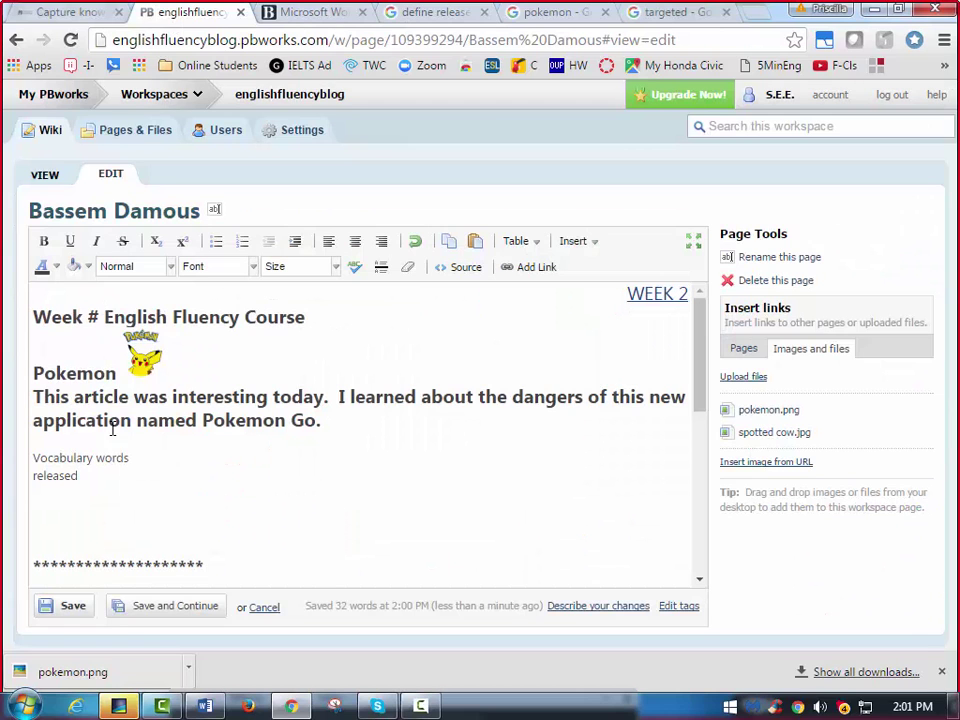
pyautogui.moveTo(86, 475); pyautogui.dragTo(4, 472)
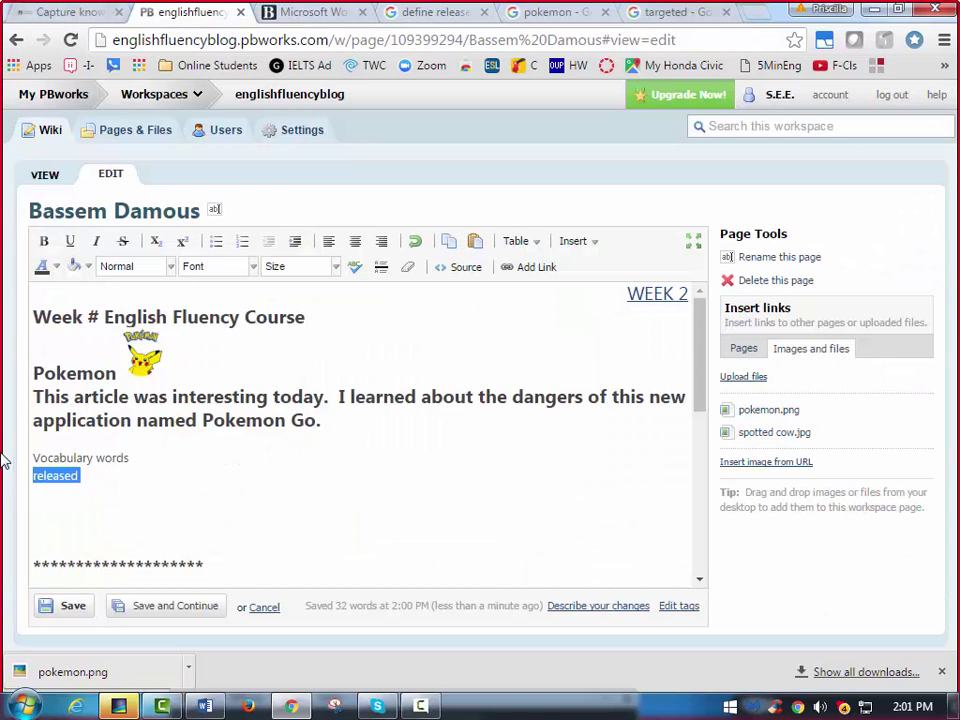
pyautogui.write('target')
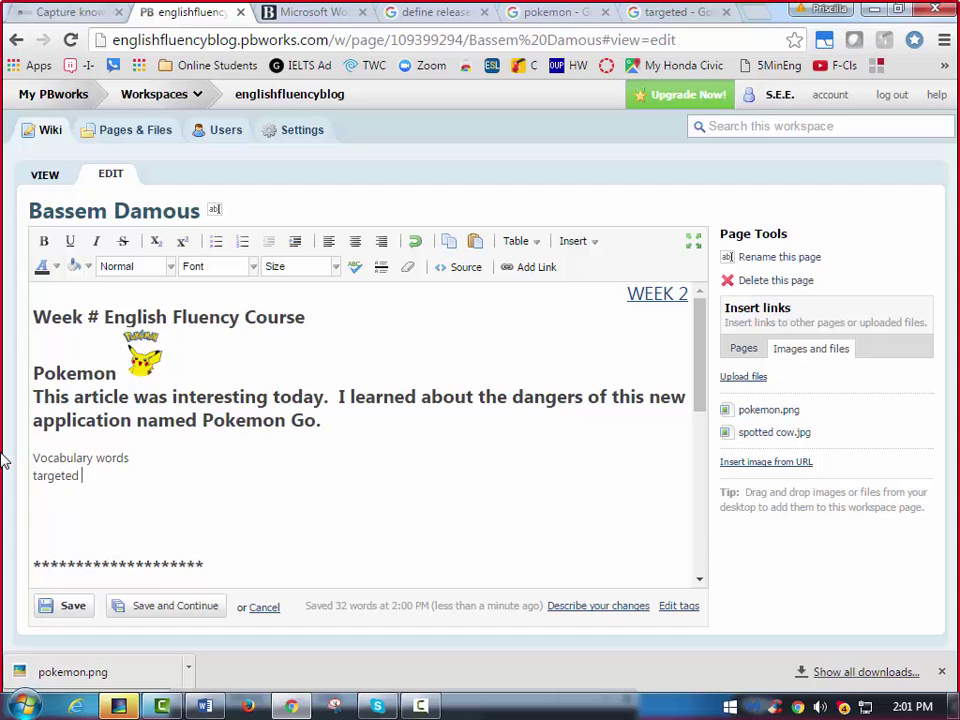
pyautogui.hotkey('ctrl', 'v')
# Shrink the target picture beside "targeted" to a small thumbnail.
pyautogui.scroll(-1, 193, 478)
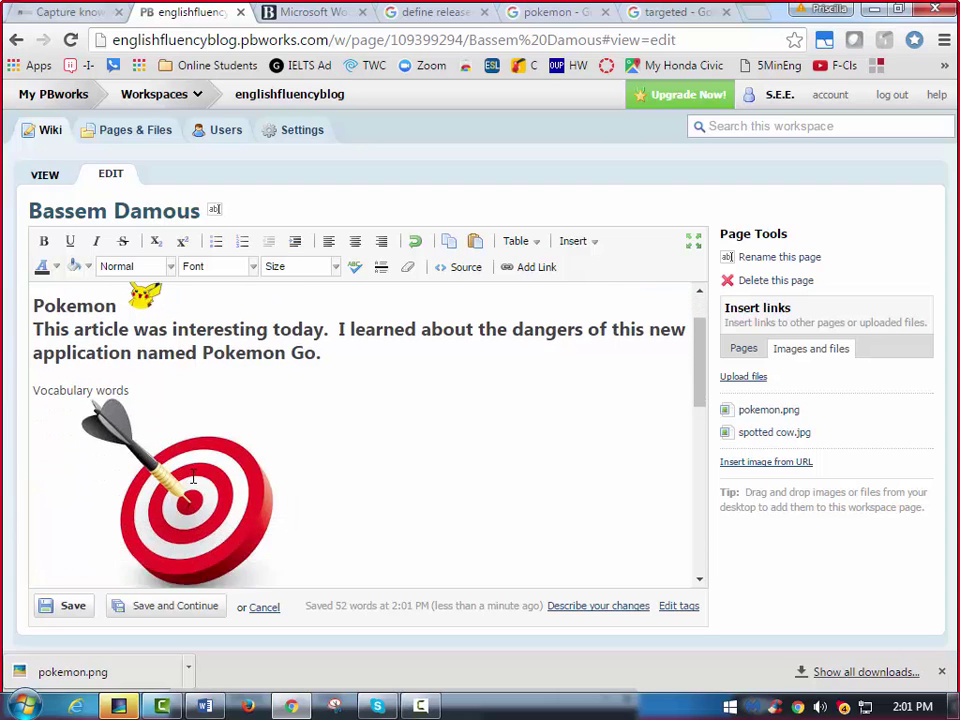
pyautogui.scroll(-2, 193, 478)
pyautogui.click(251, 471)
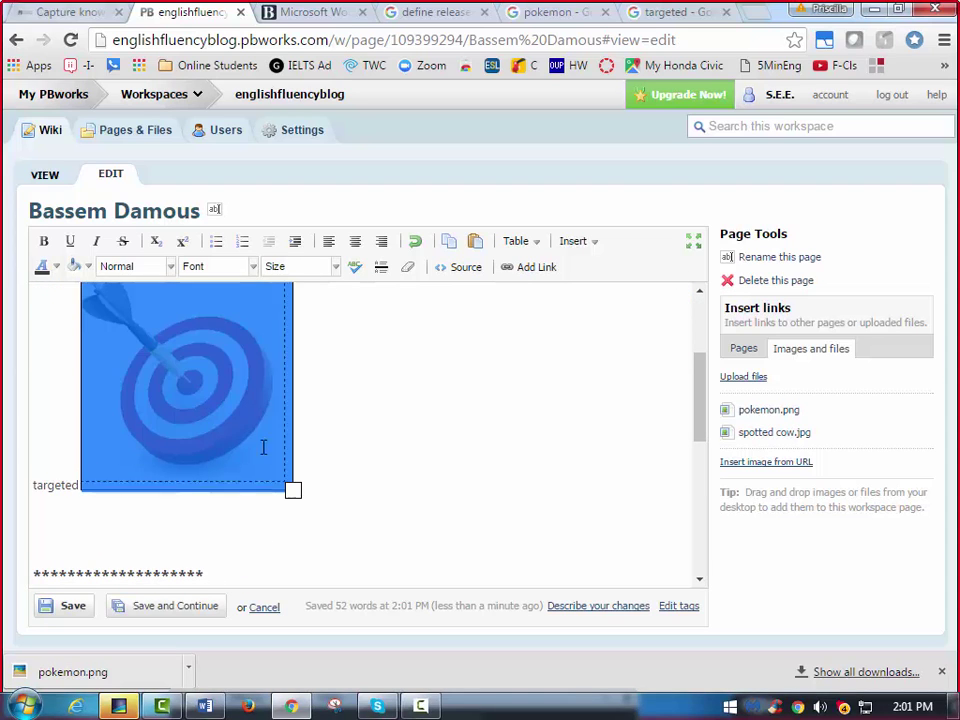
pyautogui.scroll(3, 248, 430)
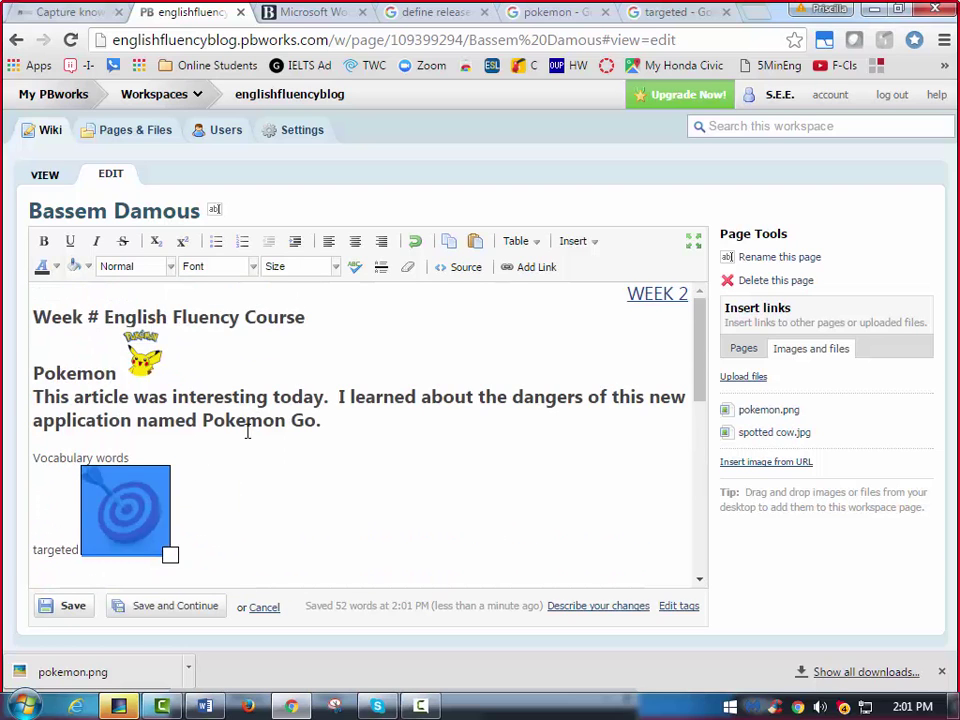
# After the target picture, write the explanation "simply locate something. The mark".
pyautogui.click(225, 486)
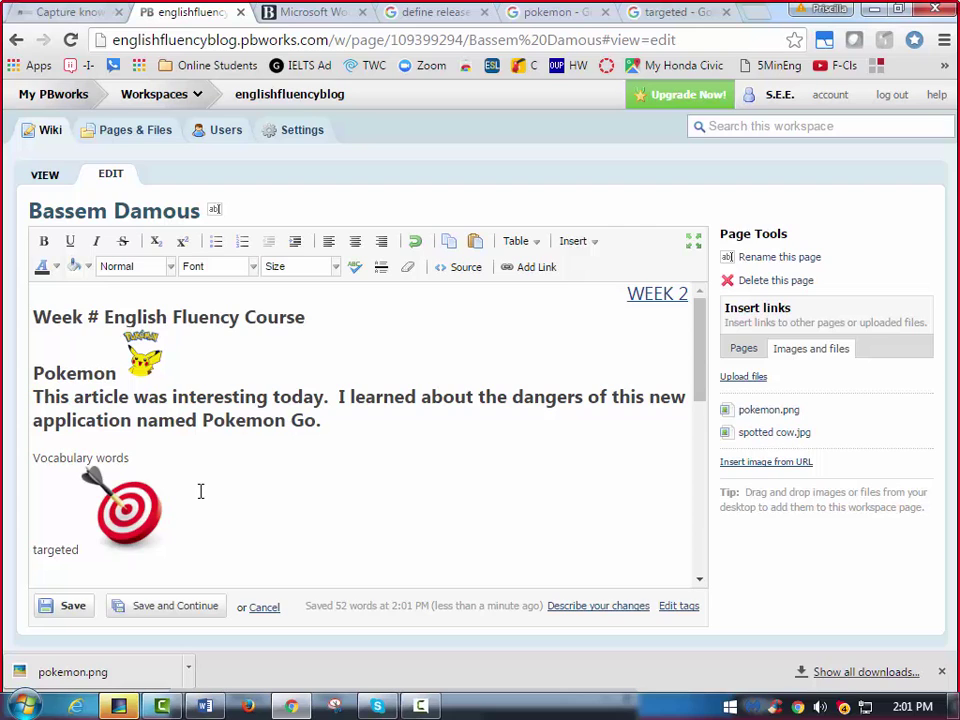
pyautogui.write('simp')
pyautogui.write('l')
pyautogui.press('BackSpace')
pyautogui.write('ply locate ')
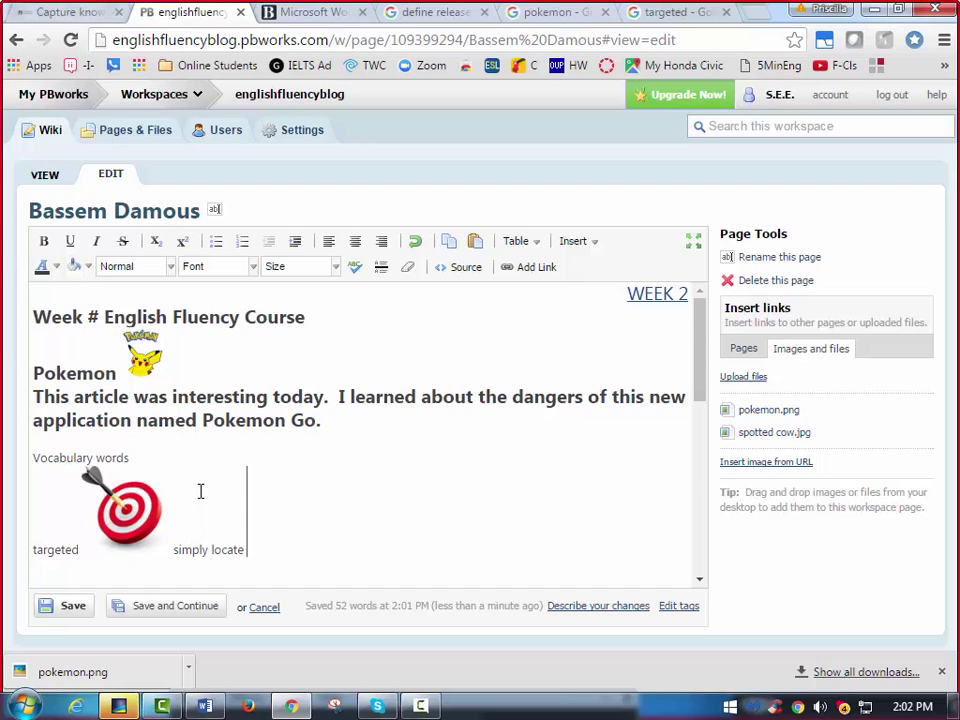
pyautogui.write('something.  The')
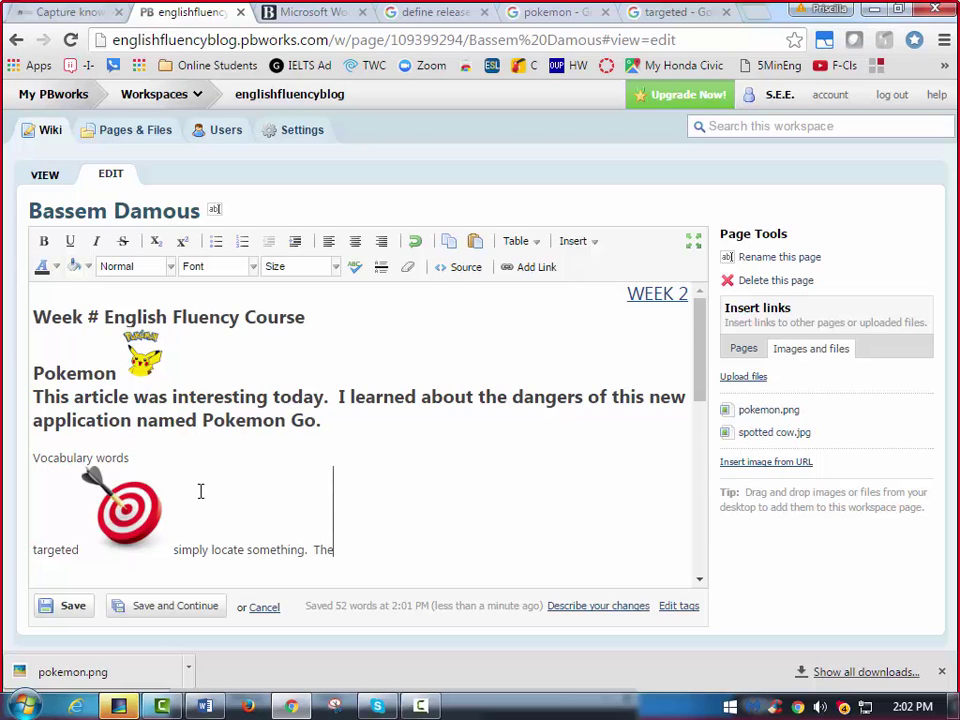
pyautogui.write(' mark')
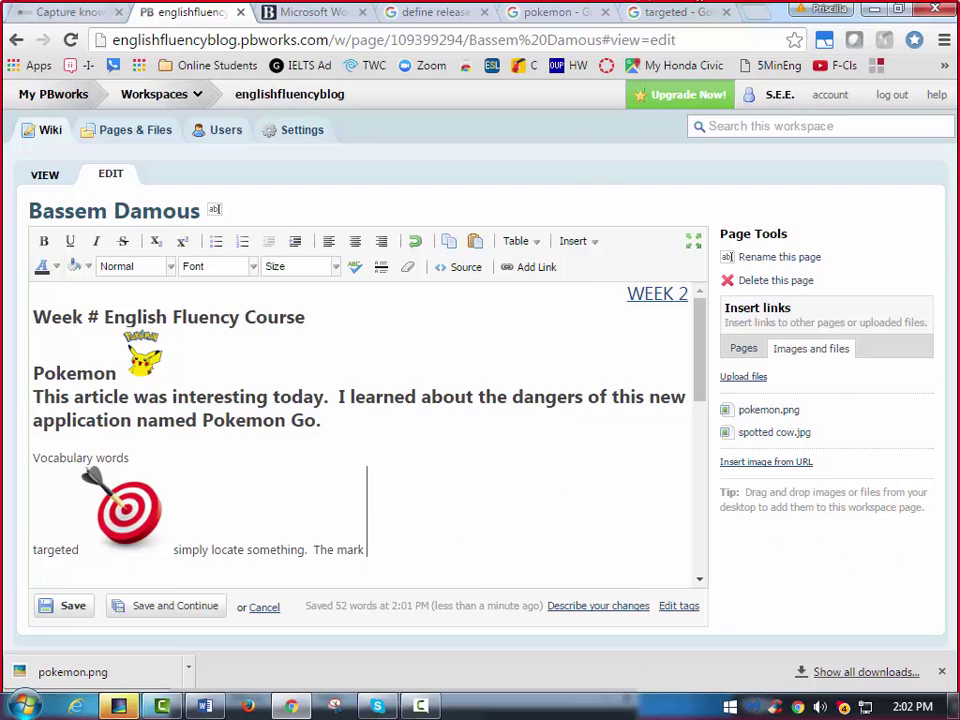
pyautogui.scroll(-2, 245, 443)
pyautogui.scroll(2, 245, 443)
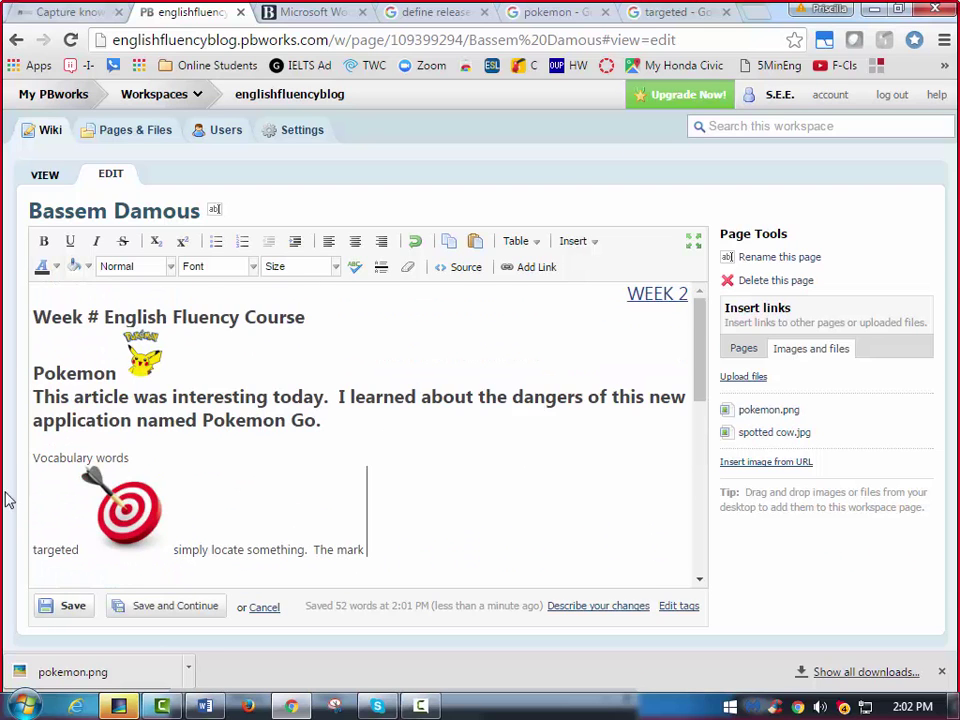